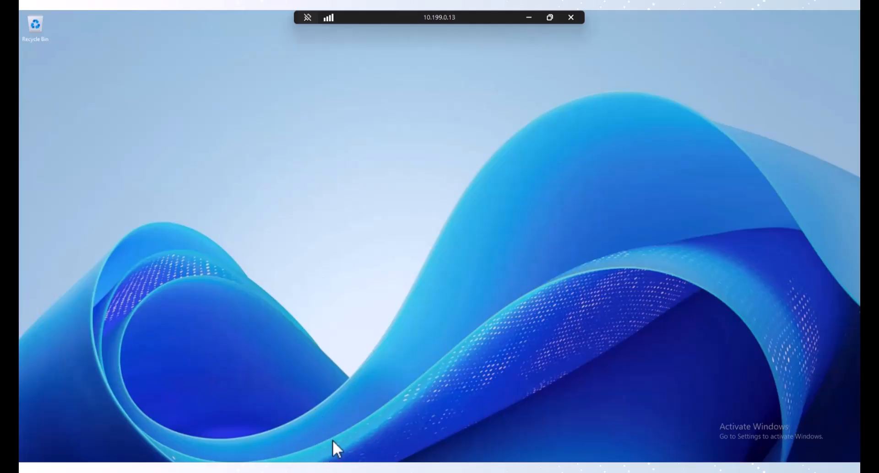
Step: Launch the DHCP console from a Start search for dhcp and maximize it
key(super)
text(d)
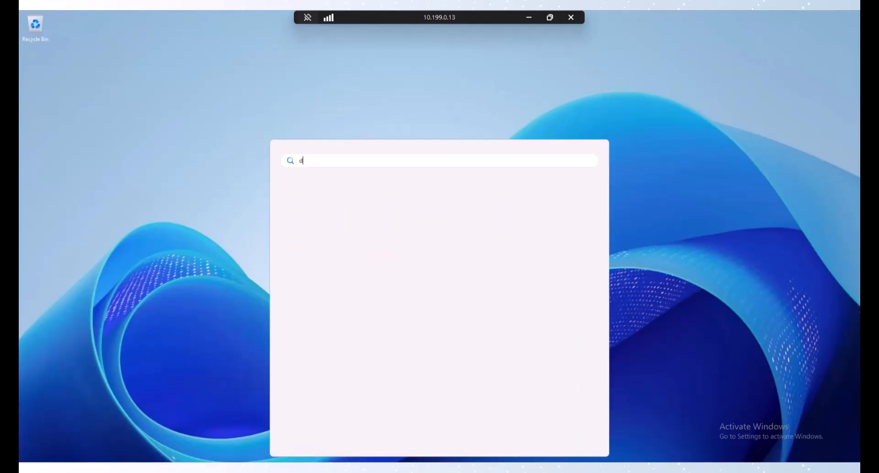
text(hcp)
click(320, 227)
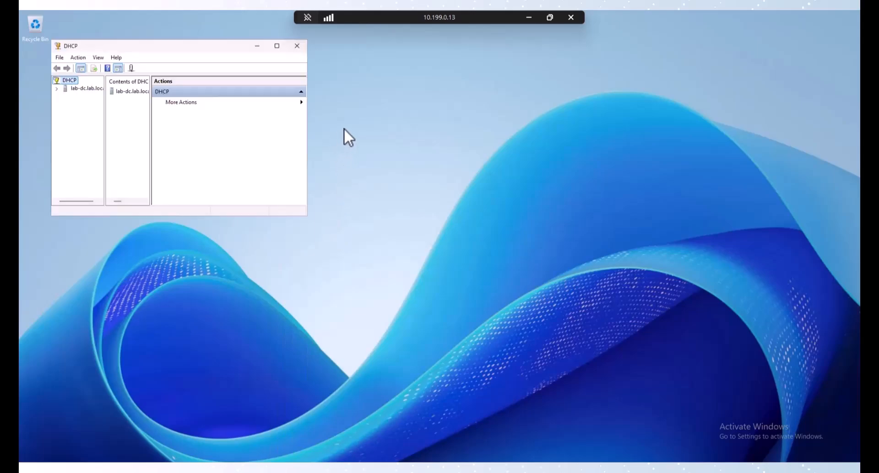
double_click(181, 46)
Step: Expand lab-dc.lab.local and IPv4, widen the tree pane, and begin a new IPv4 scope
click(24, 55)
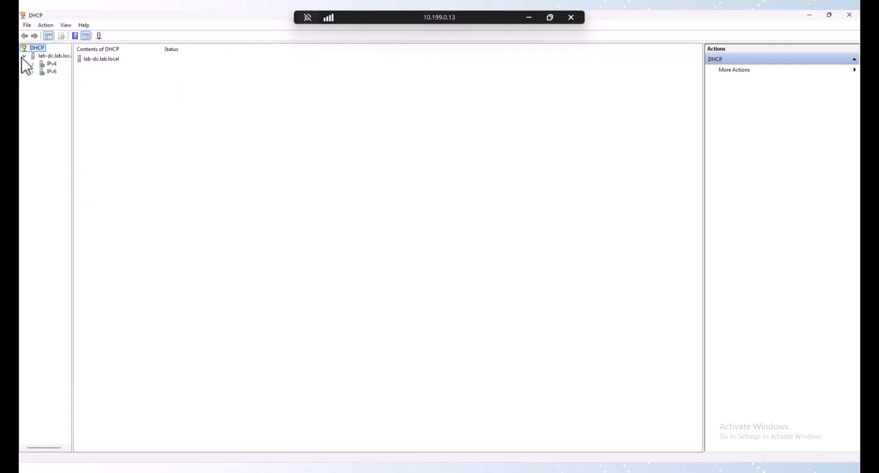
click(32, 64)
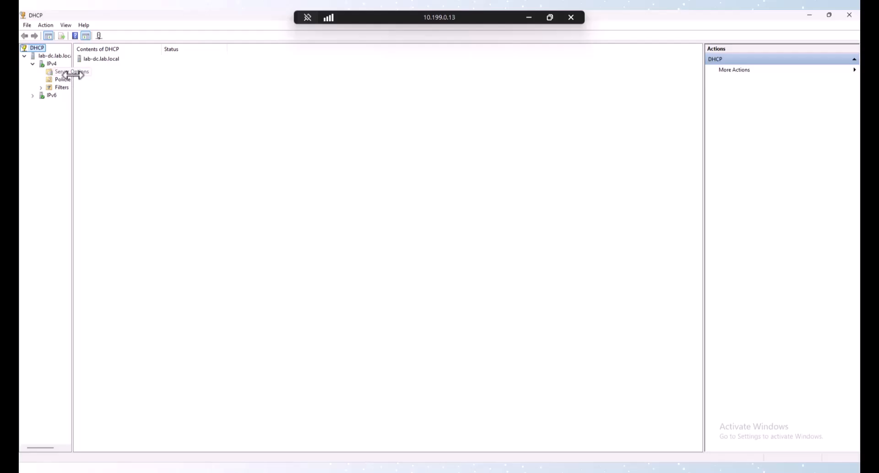
drag(74, 79, 137, 84)
click(53, 64)
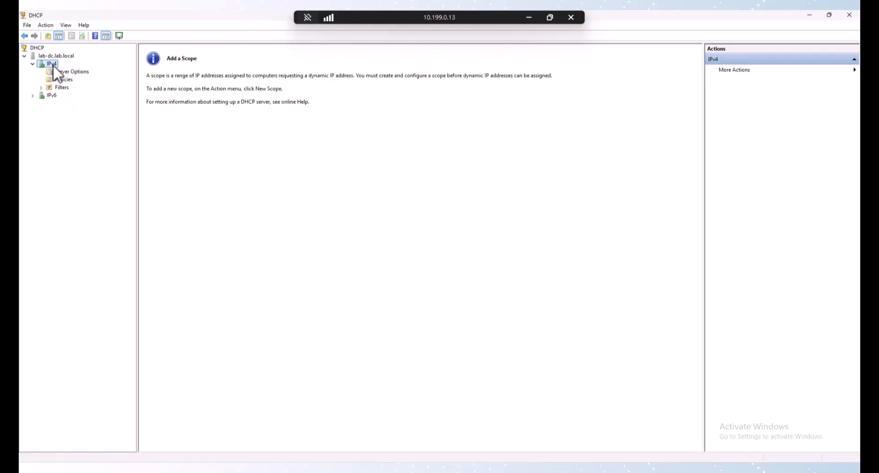
right_click(53, 65)
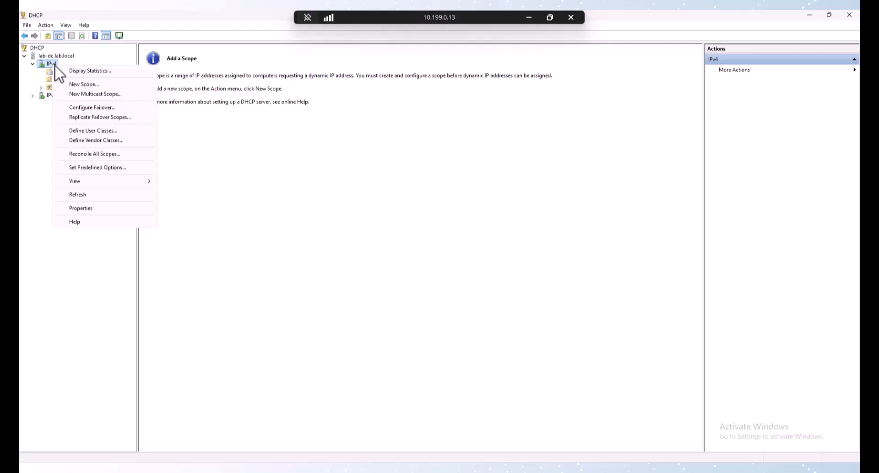
click(92, 84)
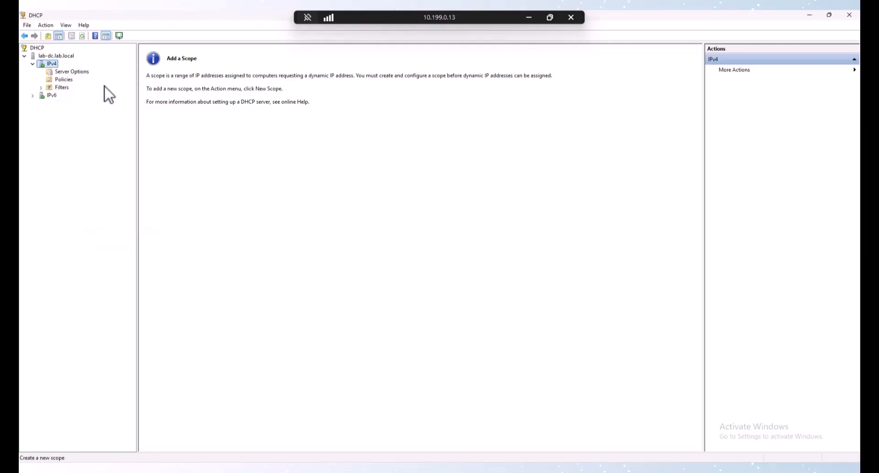
Step: Name the scope Fabric1-APs with range 10.204.4.10–10.204.4.254 and subnet length 24
click(493, 319)
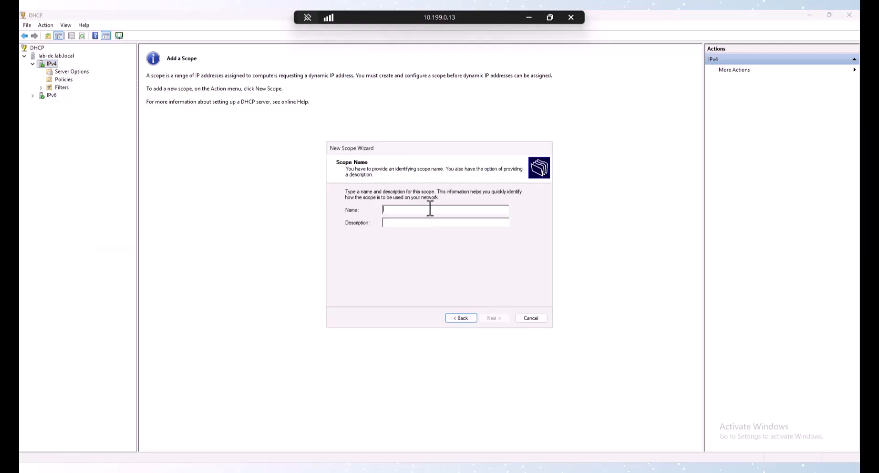
text(Fabric1)
text(-Pod)
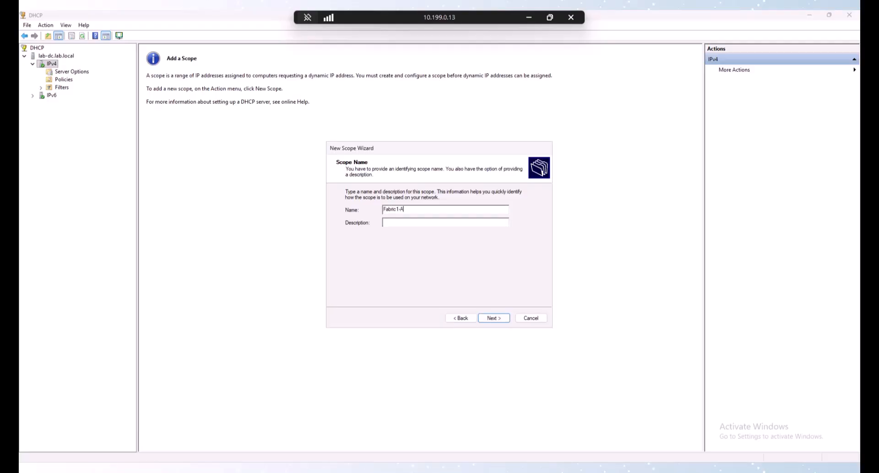
key(Return)
text(10.)
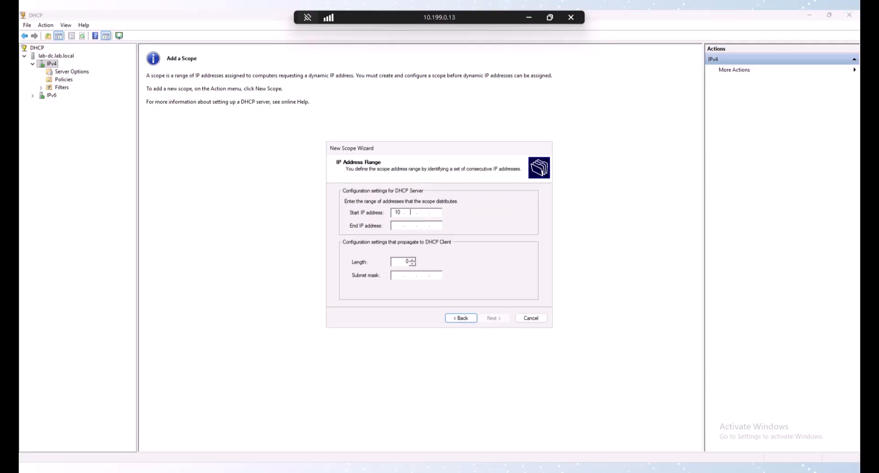
text(204.4.10)
key(Tab)
text(10.204.)
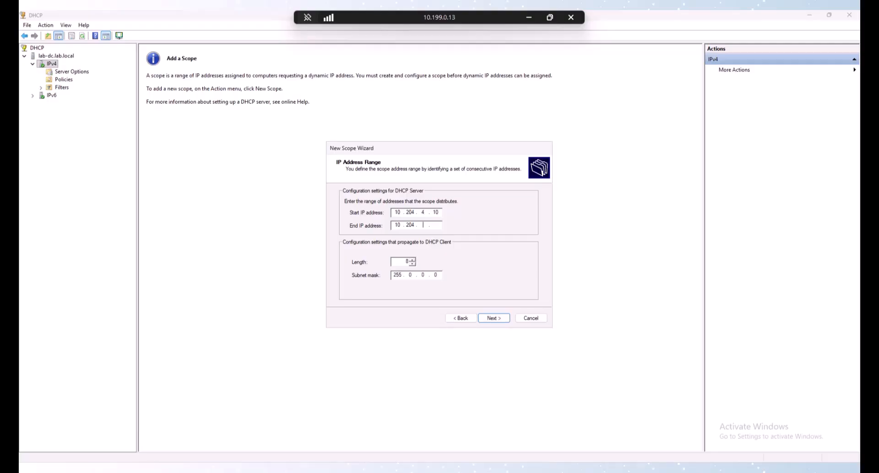
text(4.254)
key(Tab)
text(24)
key(Tab)
key(Tab)
key(Tab)
key(Return)
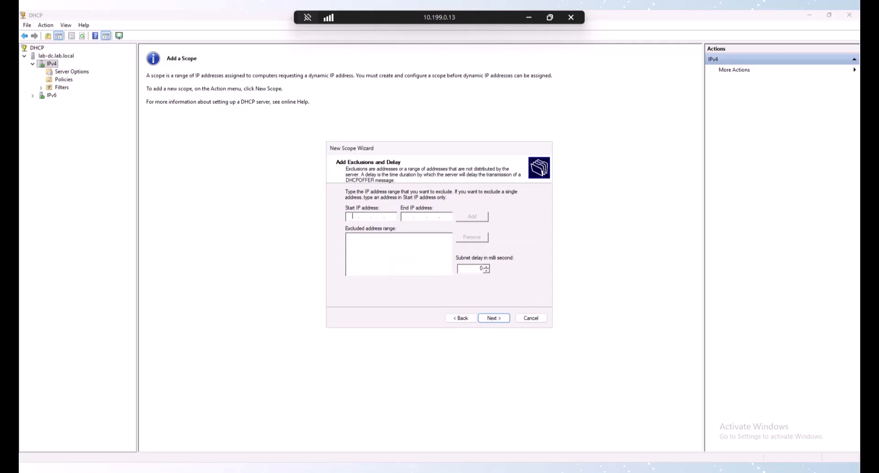
Step: Keep default exclusions and lease, and add 10.204.4.1 as the default gateway
key(Return)
key(Return)
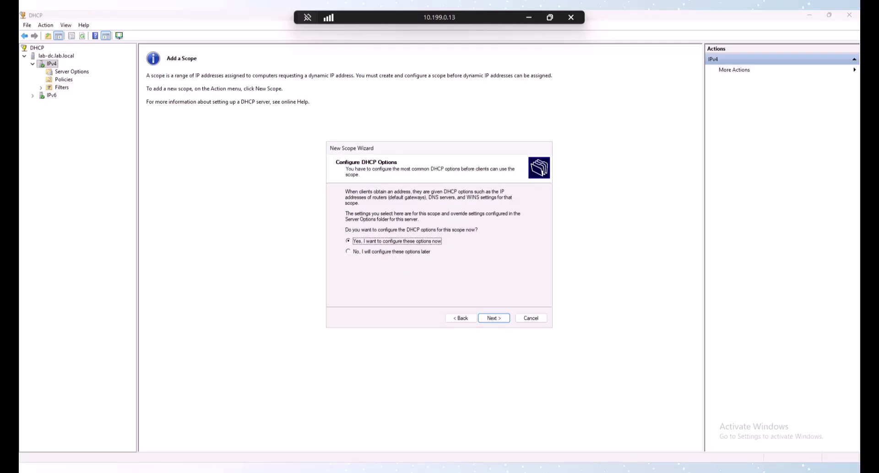
key(Return)
text(10)
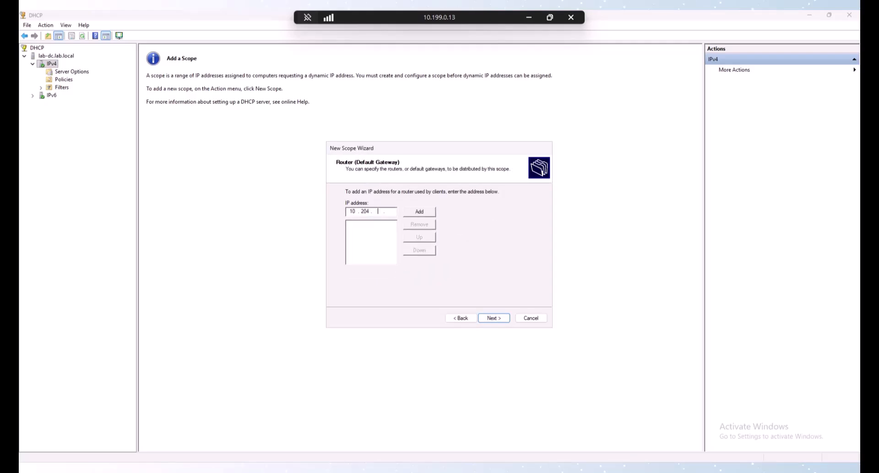
text(.204.4.12)
key(BackSpace)
key(Tab)
key(Return)
Step: Accept the DNS settings, skip WINS, and finish with the scope activated
click(498, 319)
click(501, 319)
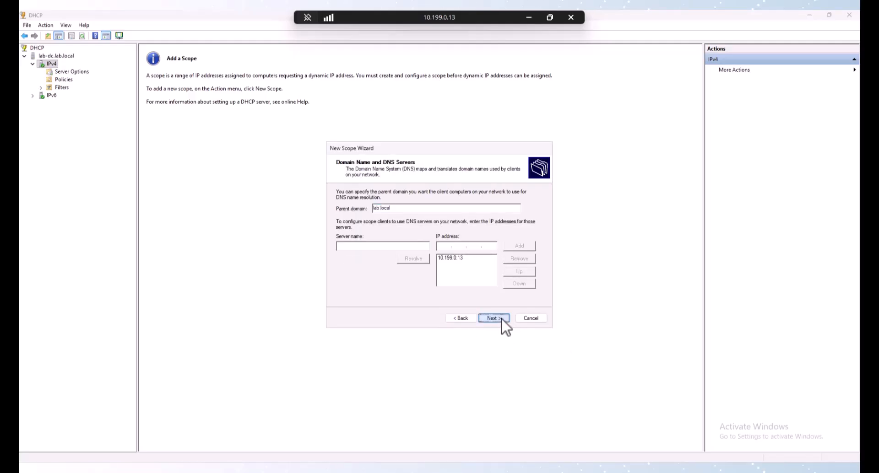
click(502, 320)
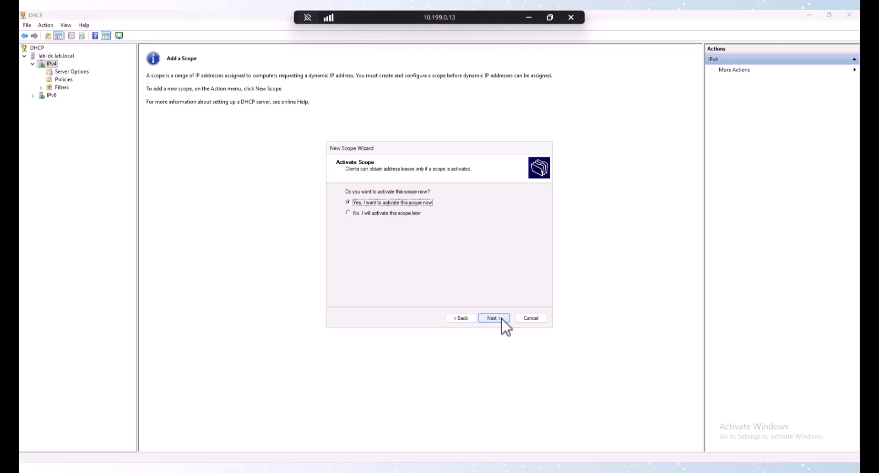
click(494, 318)
click(494, 318)
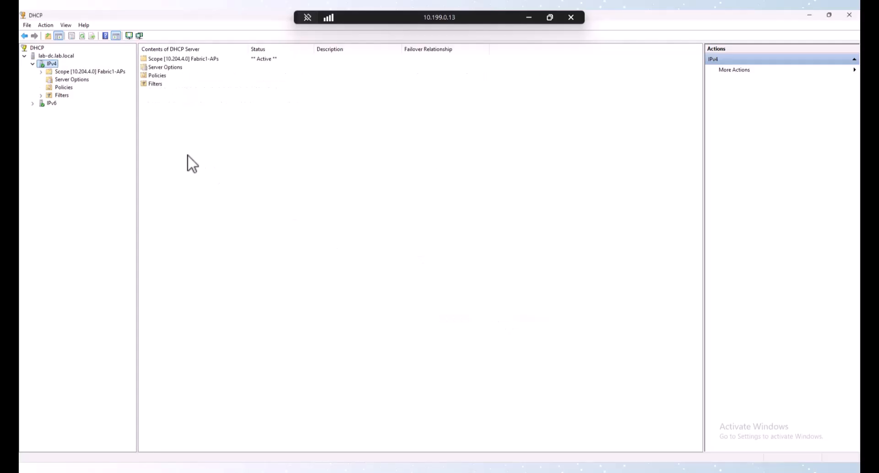
Step: Start another new IPv4 scope named Fabric2-APs
right_click(49, 64)
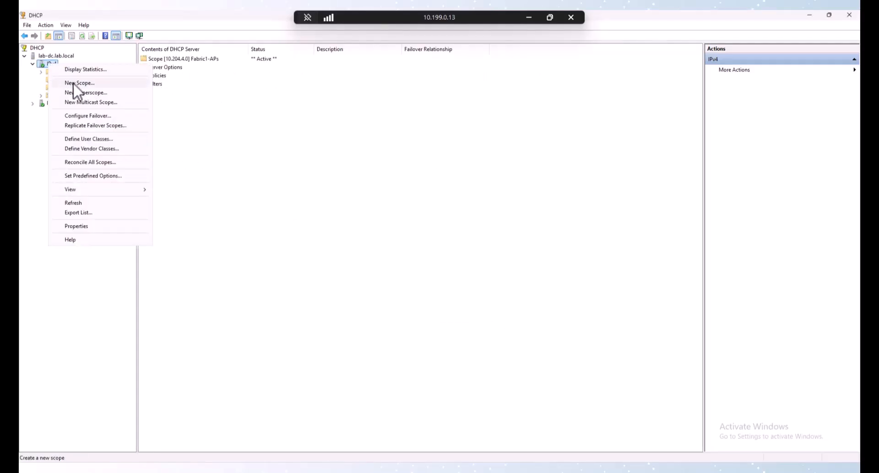
click(76, 83)
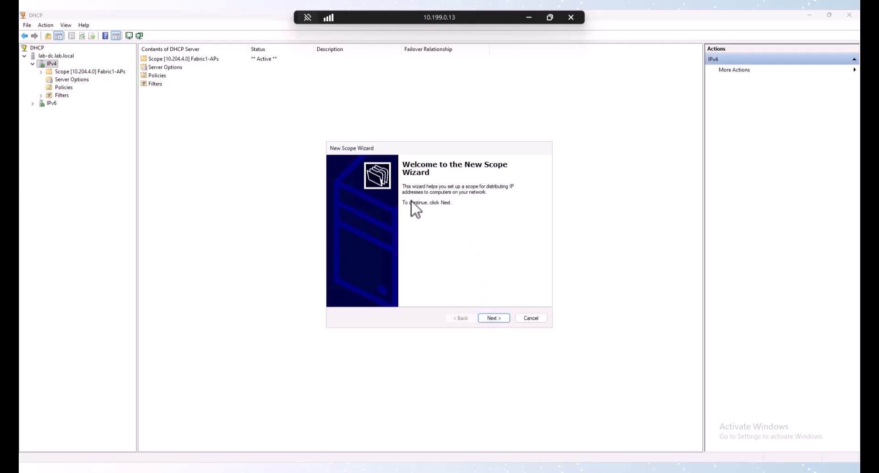
click(499, 318)
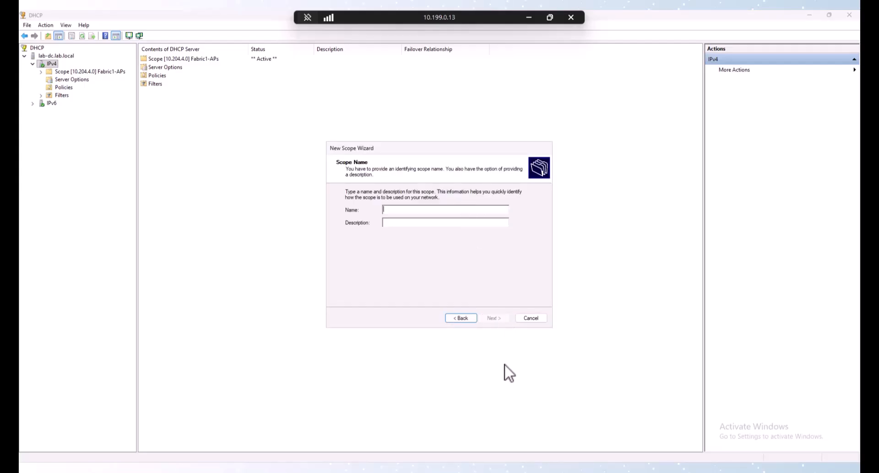
text(Fabric2-)
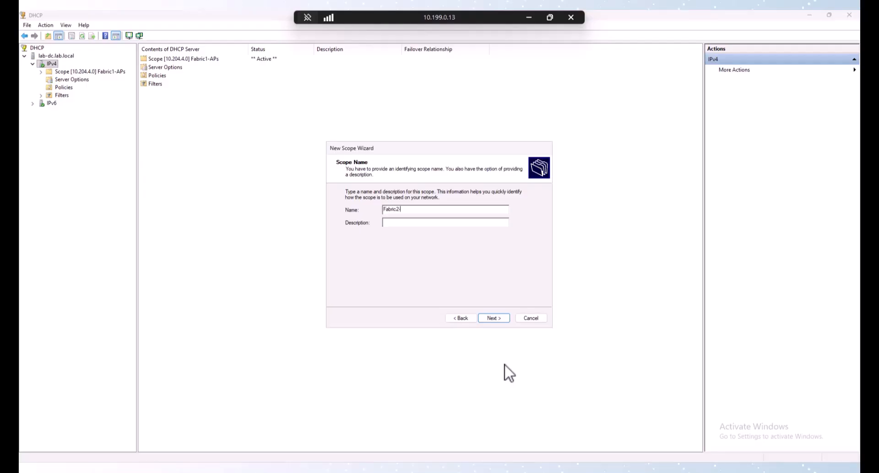
text(APs)
click(505, 319)
Step: Set range 10.212.4.10–10.212.4.254 /24, add the default gateway, and activate the scope
text(1)
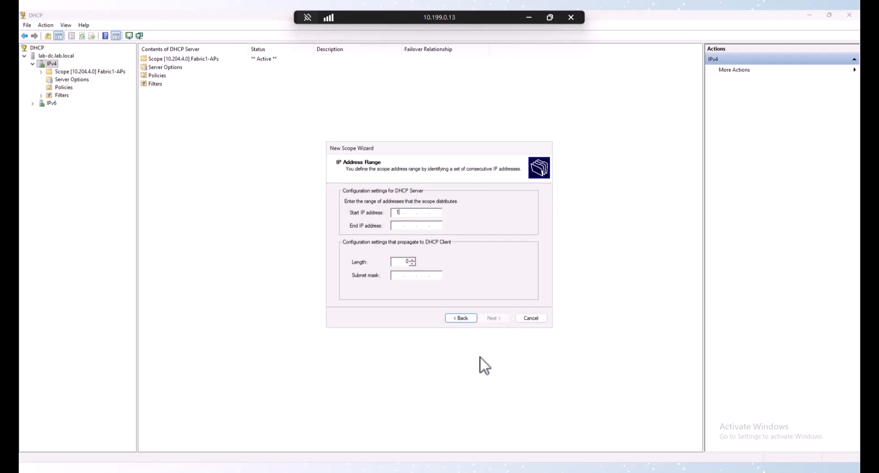
text(0.212.4.10)
key(Tab)
text(10)
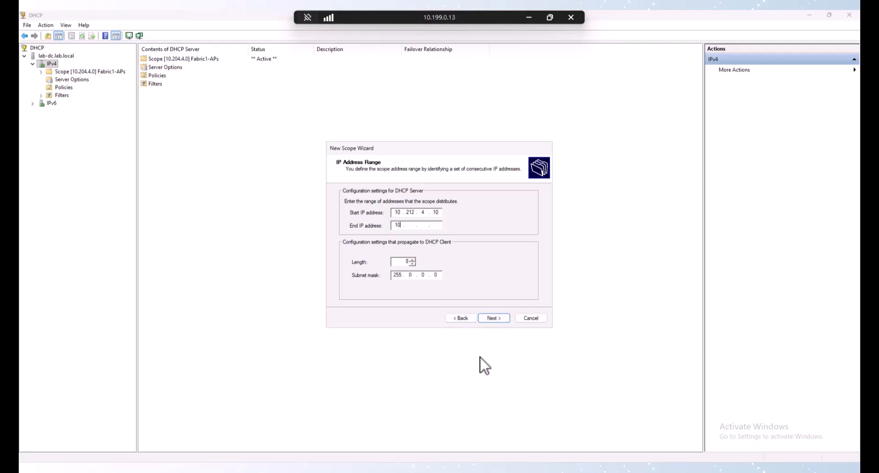
text(.212.4.254)
key(Tab)
key(Tab)
key(Return)
key(Return)
key(Return)
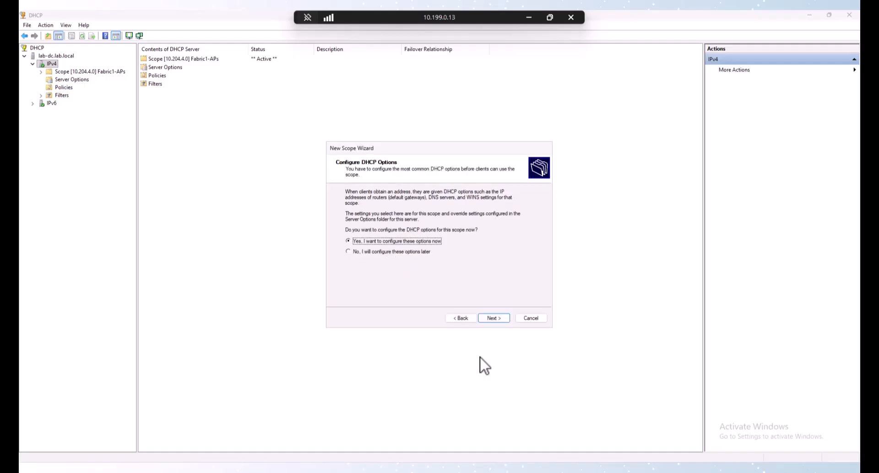
key(Return)
text(10.212.4.1)
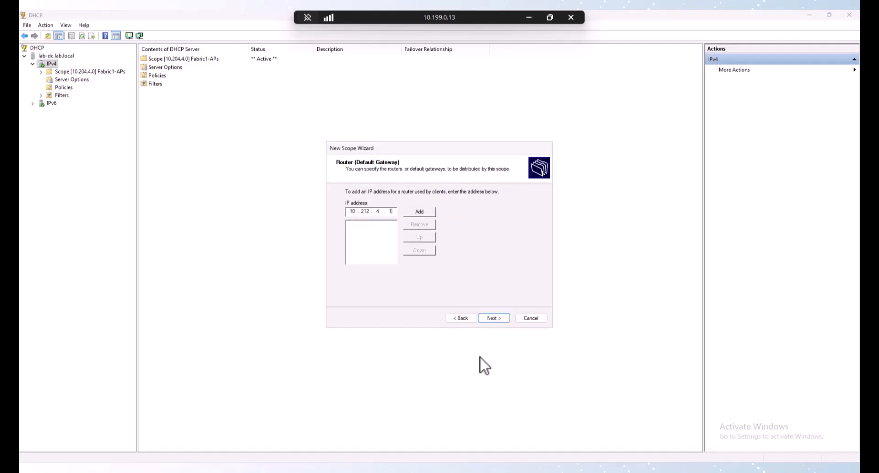
key(Return)
key(Return)
key(Return)
key(Return)
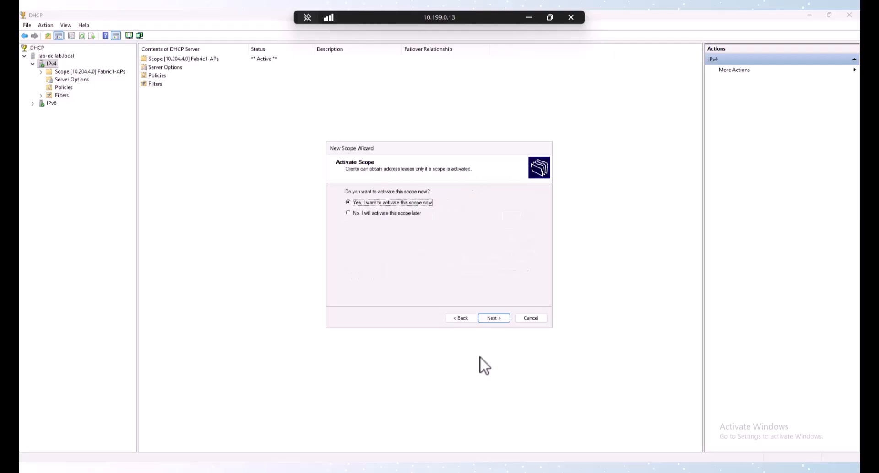
key(Return)
key(Return)
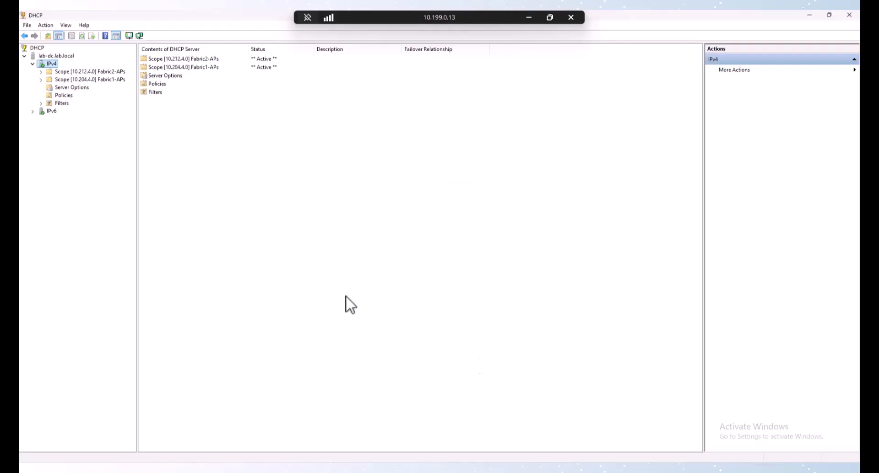
Step: Start a third new IPv4 scope named Fabric1-Data
right_click(51, 64)
click(69, 83)
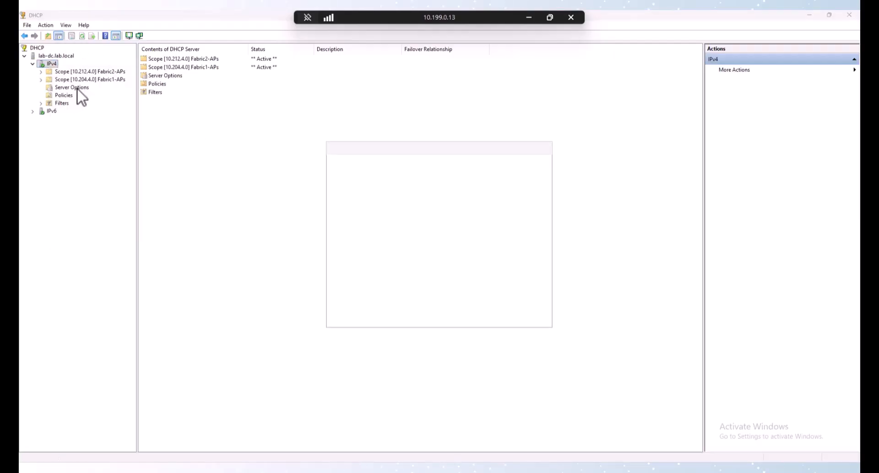
click(492, 318)
text(F)
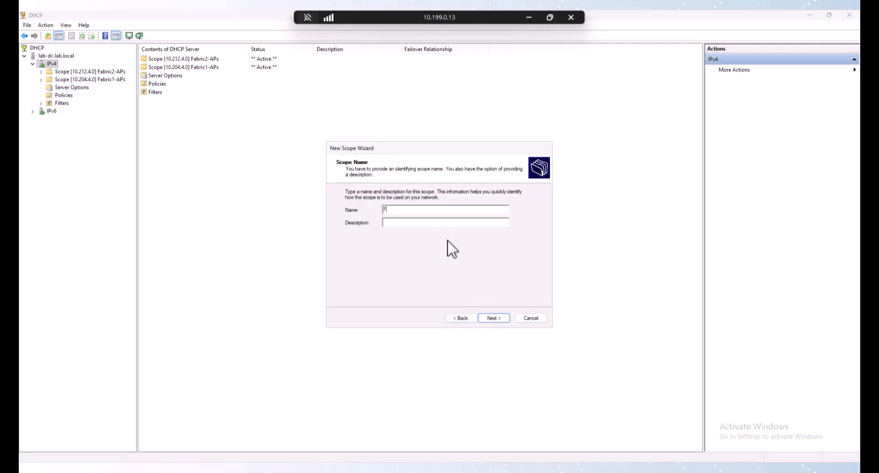
text(abric1-Data)
key(Return)
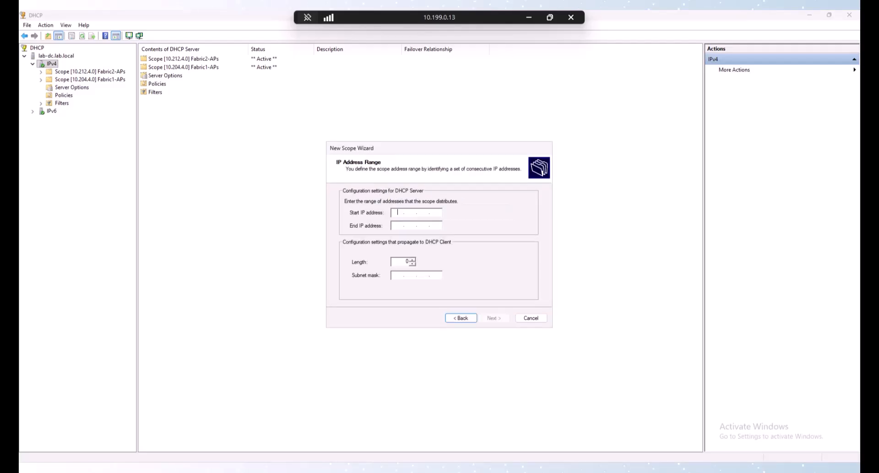
Step: Set range 10.204.10.10–10.204.10.254 and gateway 10.204.10.1, then advance to activation
text(10.204.10.10)
key(Tab)
text(10.204.10.254)
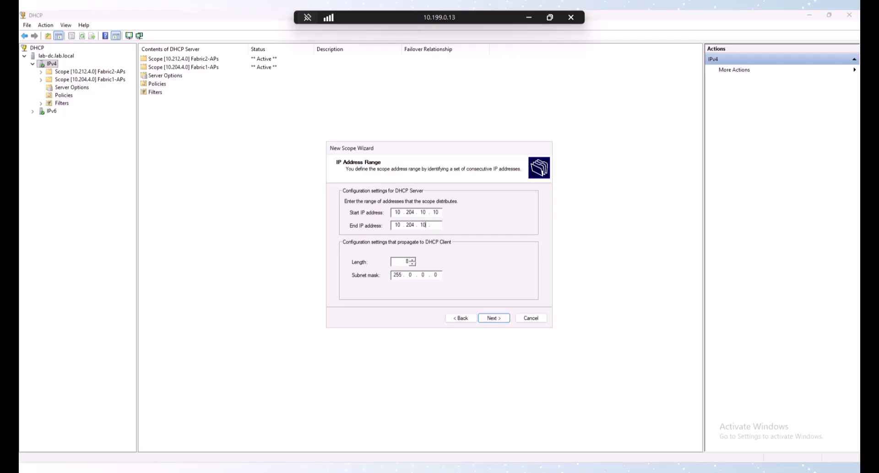
key(Tab)
key(Tab)
key(Return)
key(Return)
key(Return)
key(Return)
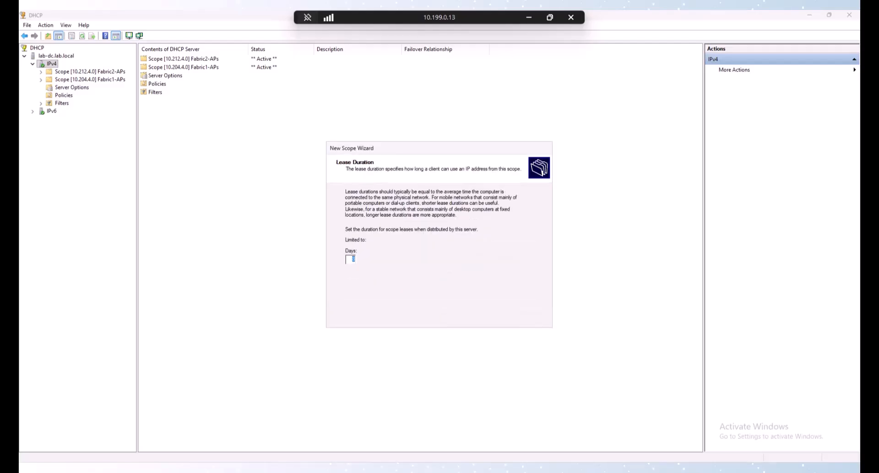
text(10 . 204 .  .)
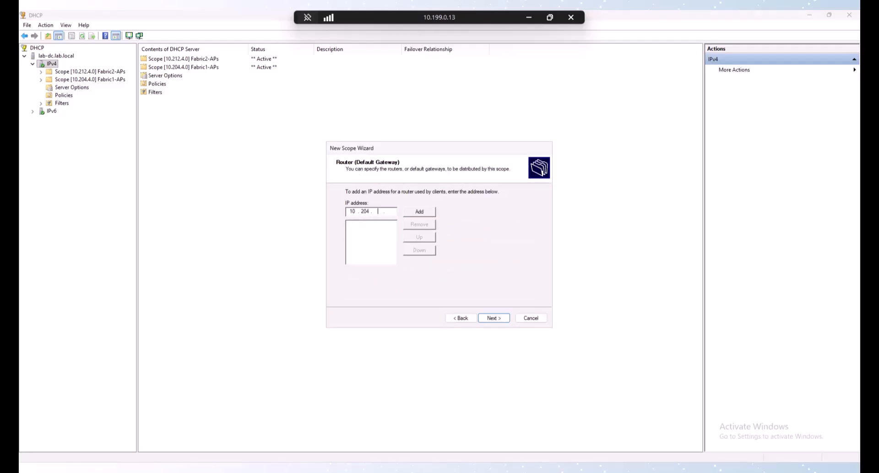
text(10 .)
key(Tab)
key(Return)
key(Return)
key(Return)
key(Return)
key(Return)
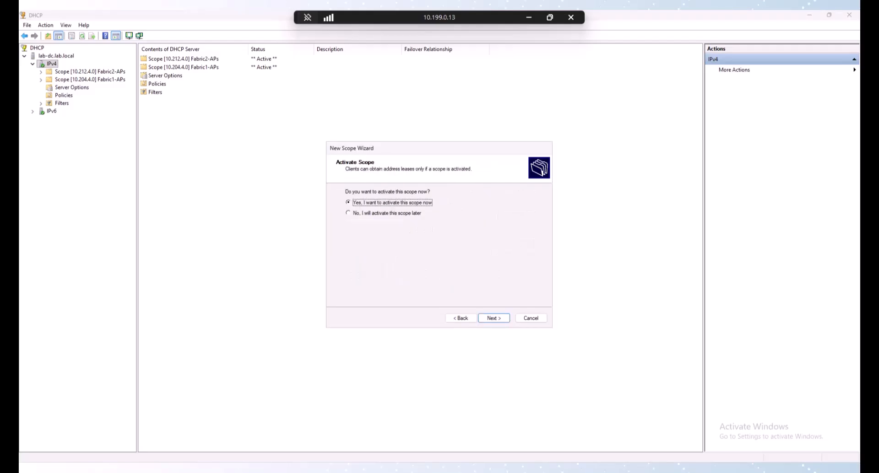
key(Return)
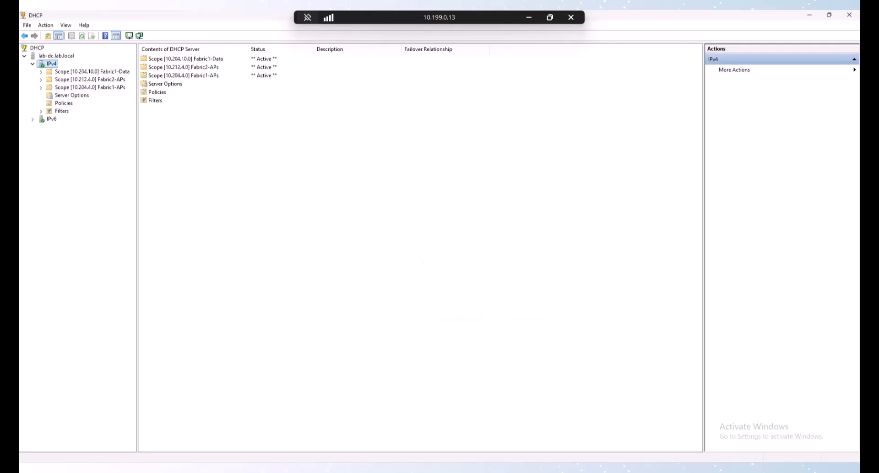
Step: Start a new IPv4 scope named Fabric2-Data
right_click(45, 63)
click(67, 76)
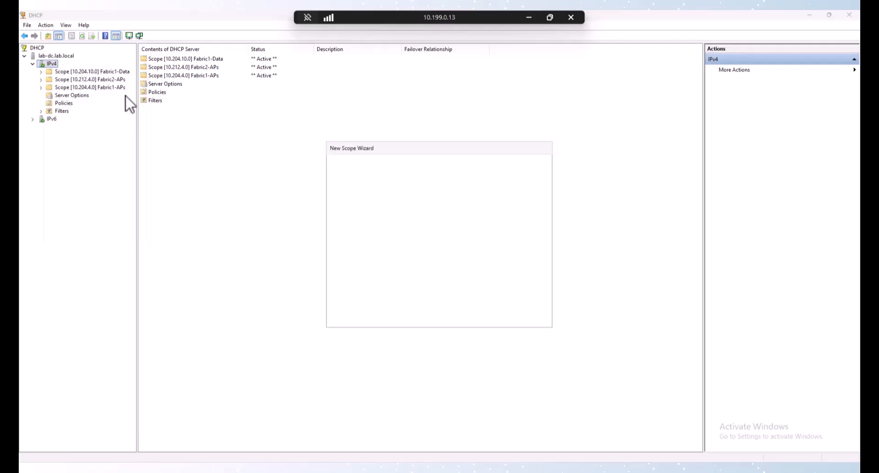
click(496, 318)
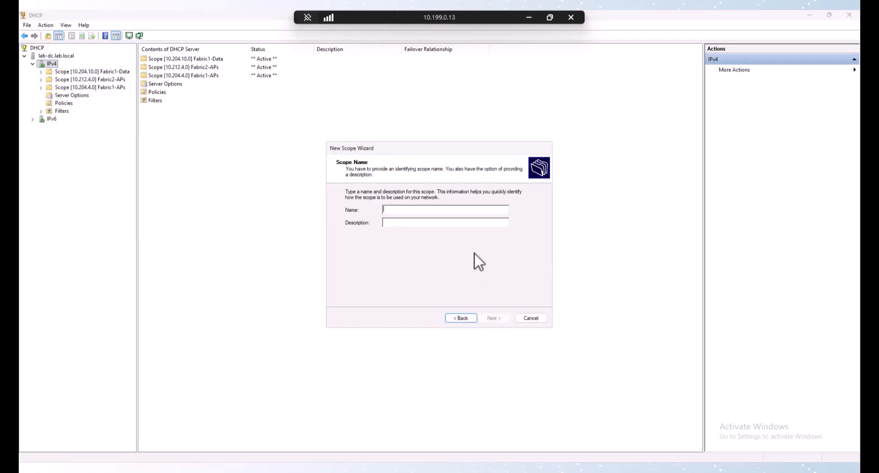
text(Fabric2)
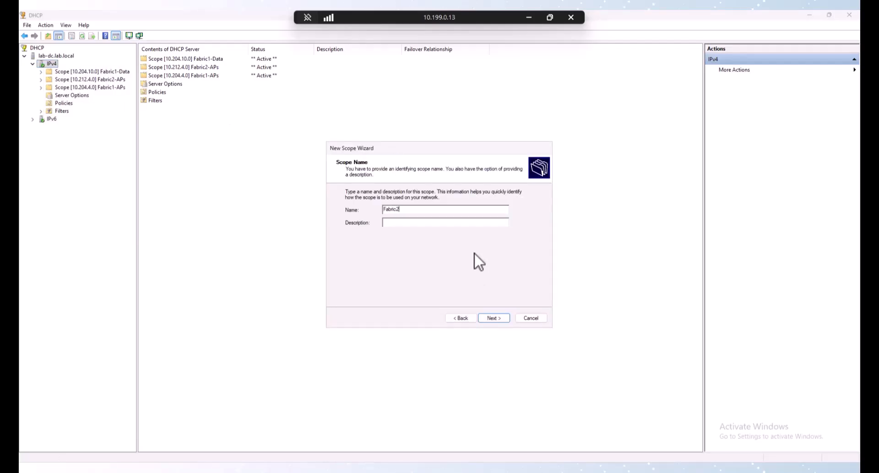
text(-Data)
key(Return)
Step: Set the address range 10.212.10.10–10.212.10.254 with length 24
text(10.)
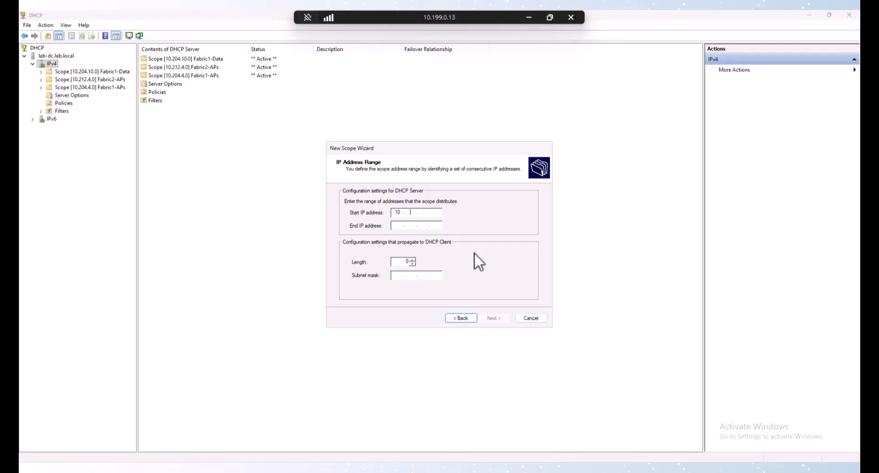
text(212.10.10)
key(Tab)
text(10 . 212 . )
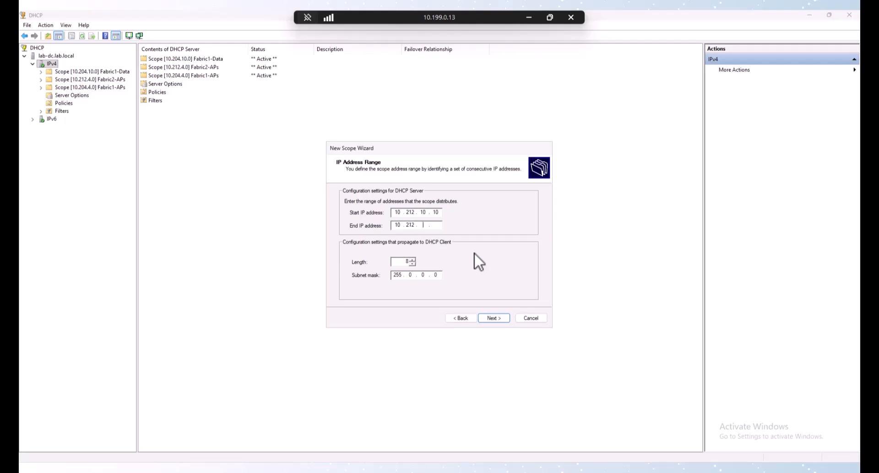
text(10 . 254)
key(Tab)
text(24)
key(Return)
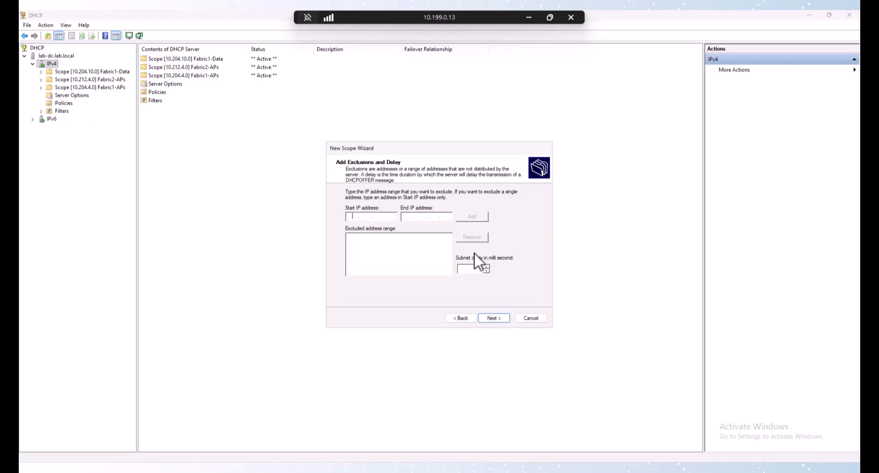
Step: Add default gateway 10.212.10.1 and finish the wizard with the scope active
key(Return)
key(Return)
key(Return)
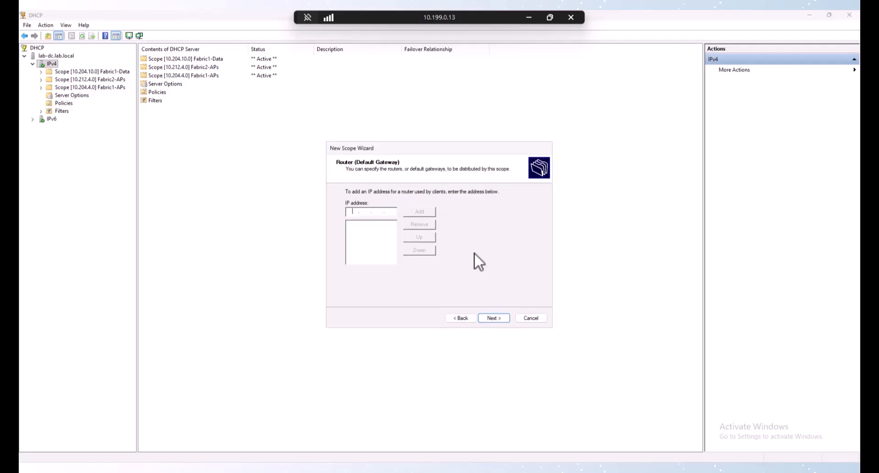
text(10.212.10.1)
key(Return)
key(Return)
key(Return)
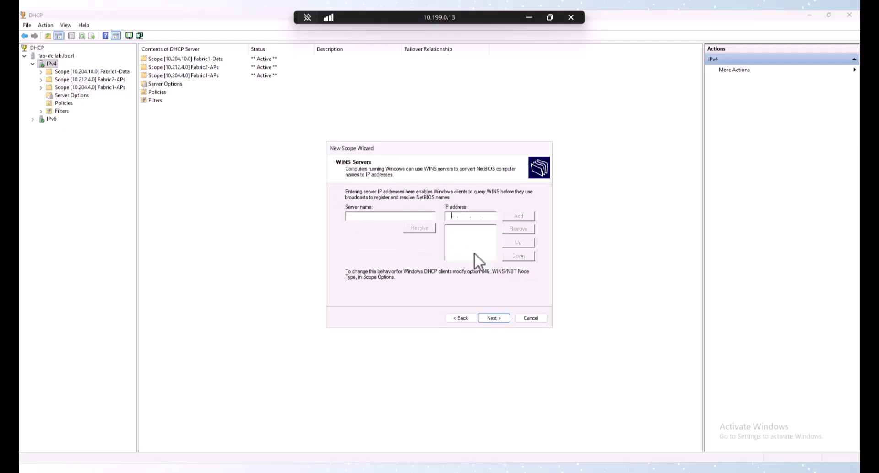
key(Return)
key(Return)
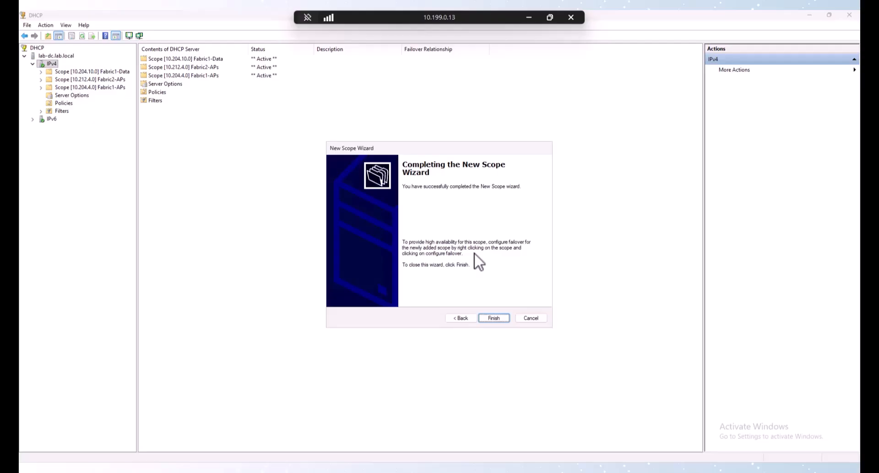
key(Return)
Step: Start a new IPv4 scope named Fabric1-Voice
right_click(49, 65)
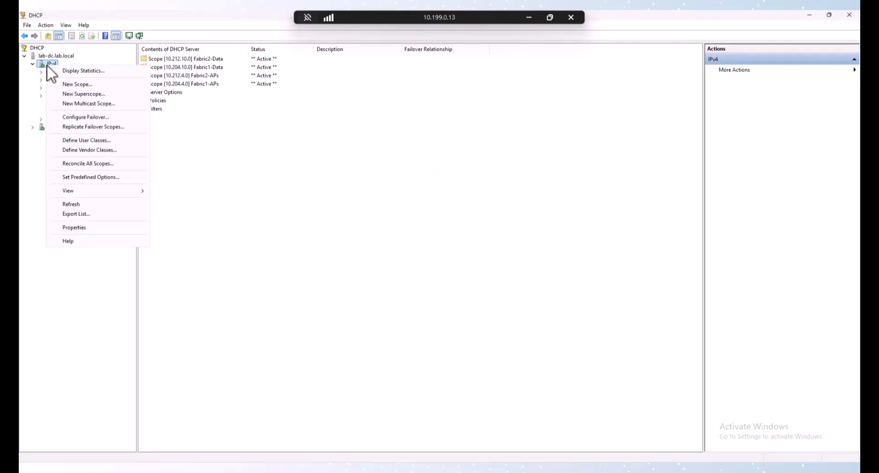
click(70, 84)
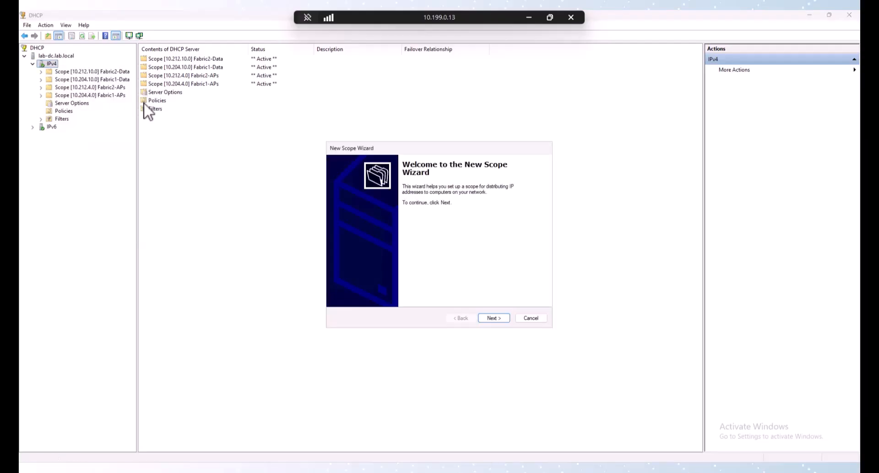
click(499, 321)
text(Fabr)
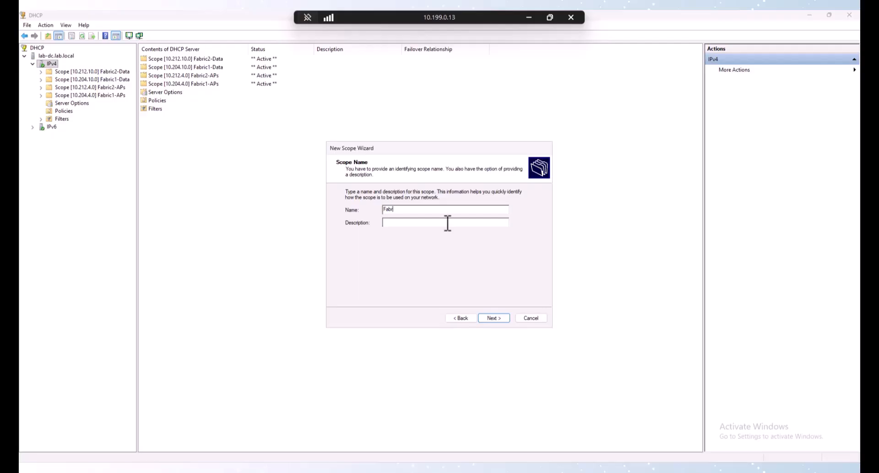
text(ic1)
text(-Data)
key(Return)
Step: Set the address range starting at 10.204.11.10 with length 24
text(10 . )
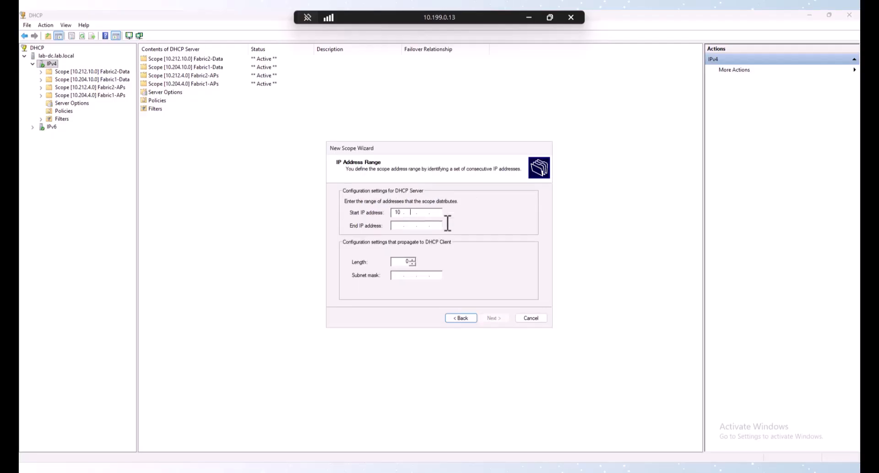
text(204 . 11 . 10)
key(Tab)
text(10.204)
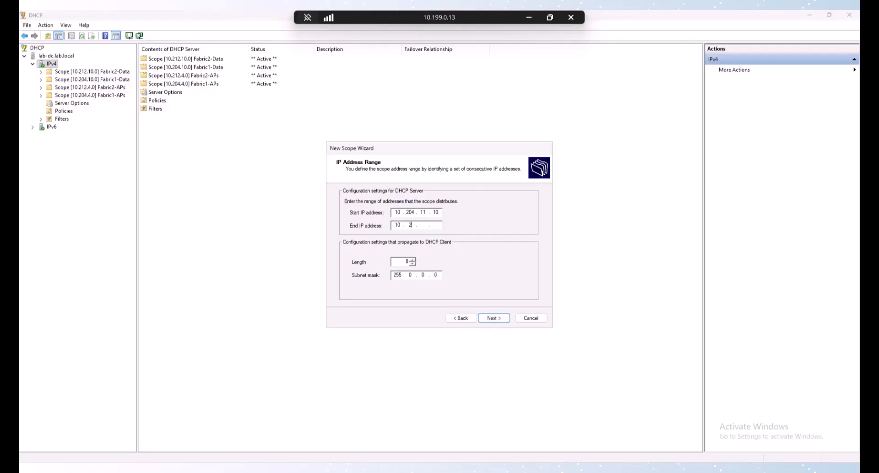
text(11)
text(200)
key(Tab)
text(24)
key(Return)
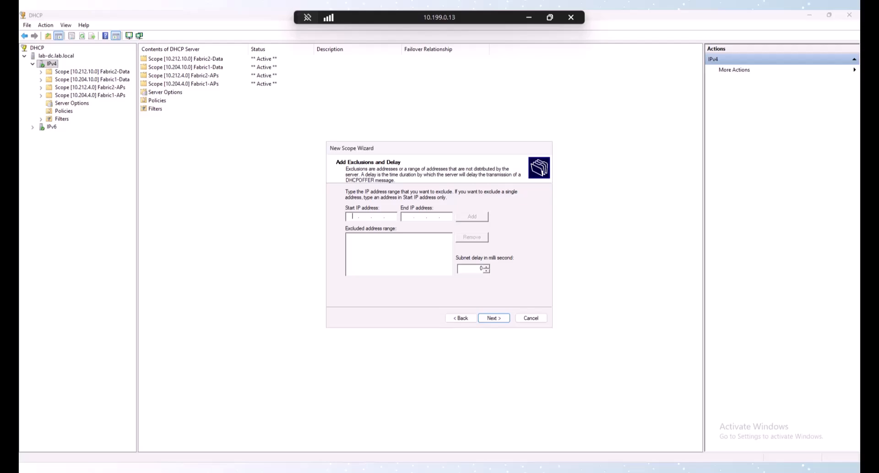
Step: Add default gateway 10.204.11.1 and finish the wizard with the scope active
key(Return)
key(Return)
key(Return)
text(10..)
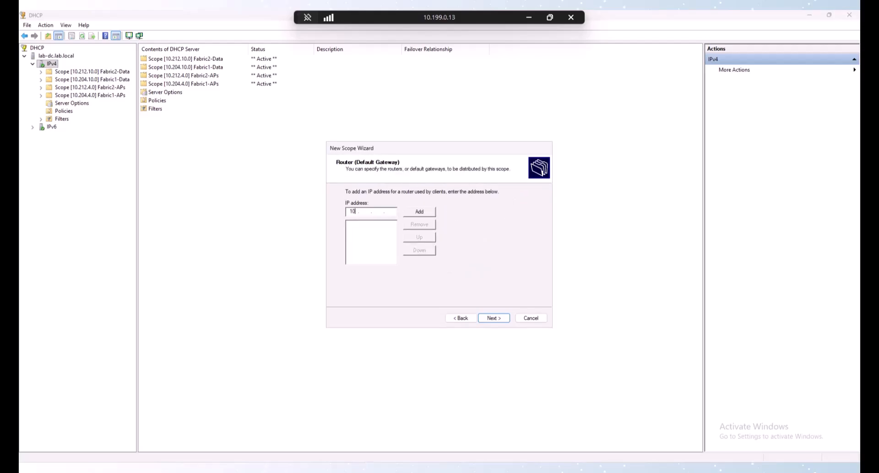
text(.204.11)
key(Tab)
key(Return)
key(Tab)
key(Tab)
key(Tab)
key(Return)
key(Return)
key(Return)
key(Return)
key(Return)
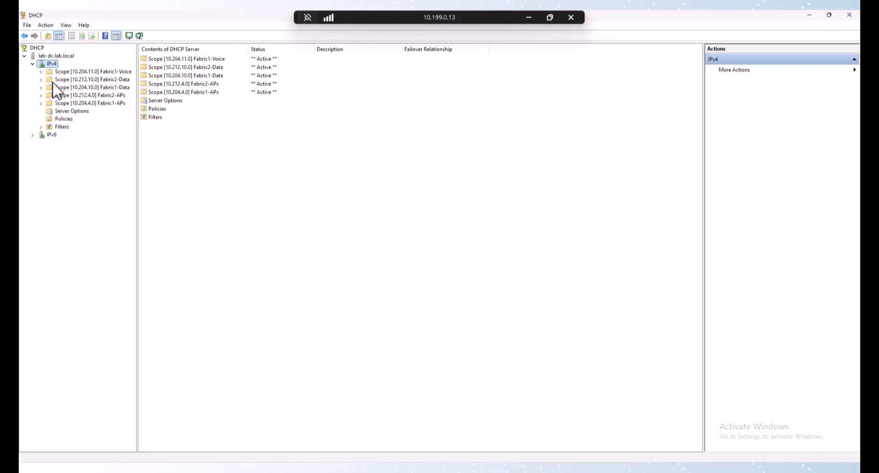
Step: Start a new IPv4 scope named Fabric2-Voice
right_click(50, 63)
click(81, 80)
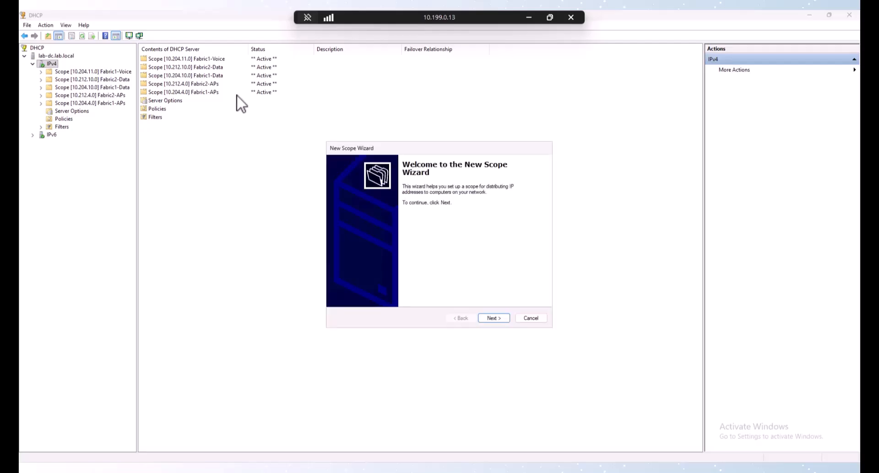
key(Return)
text(1)
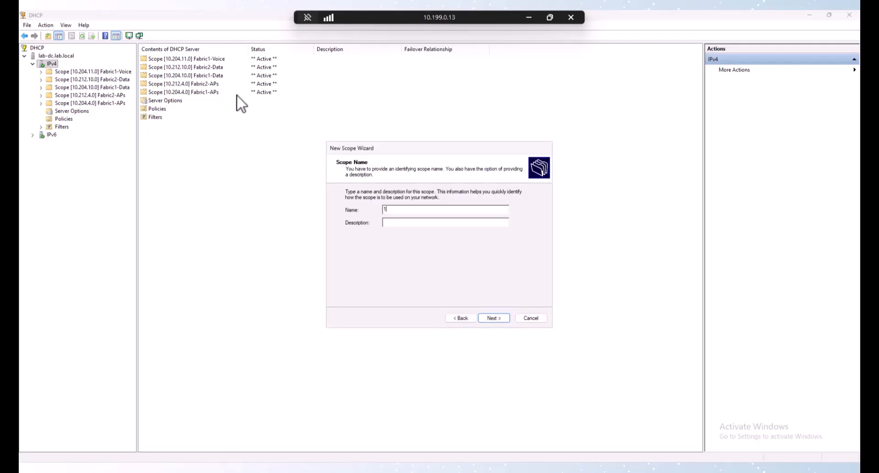
text(0abric2-Voice)
key(Return)
Step: Set the address range 10.212.11.10–10.212.11.254 with length 24
text(10 . 204 . 1 .)
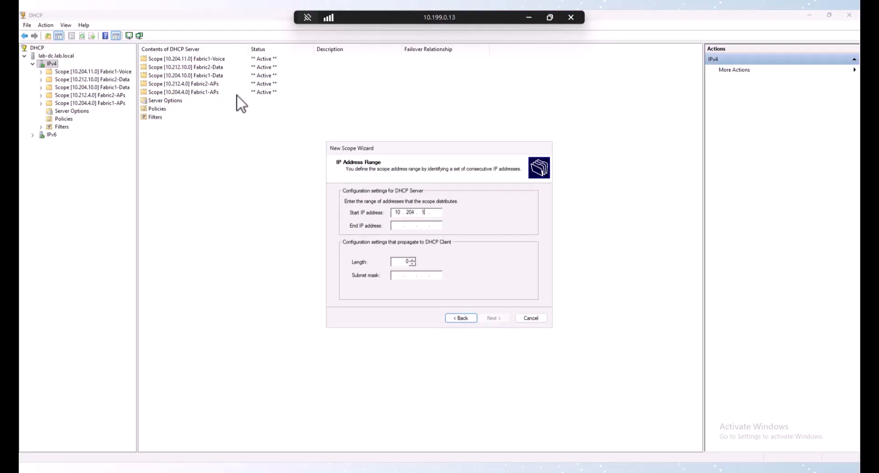
key(BackSpace)
key(BackSpace)
text(12.11.10)
key(Tab)
text(10 . )
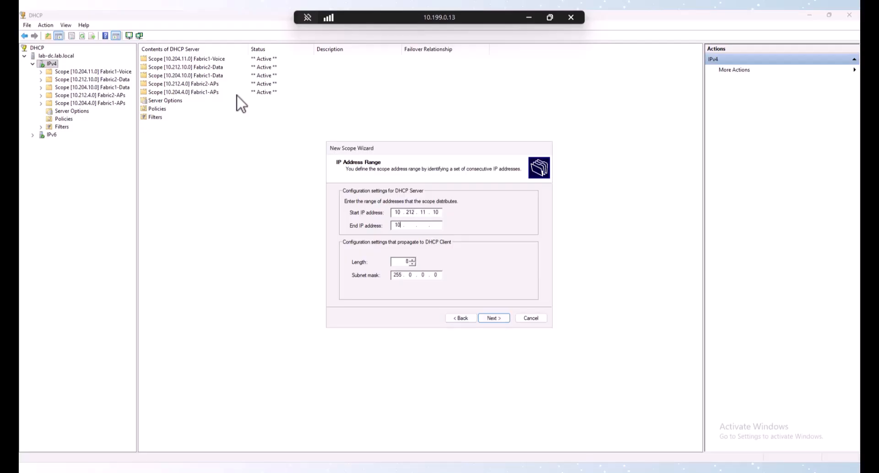
text(212 . 11 . 25)
text(4)
key(Tab)
key(Return)
Step: Add default gateway 10.212.11.1 and advance to the lab.local DNS settings
key(Return)
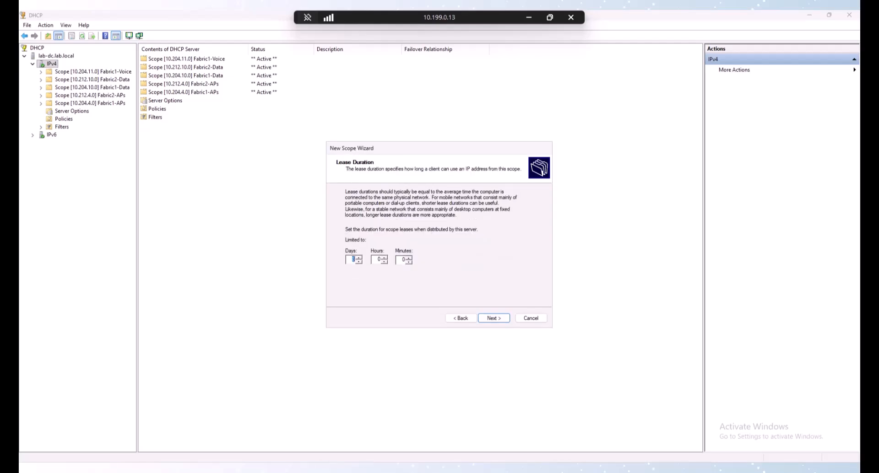
key(Return)
key(Return)
text(10.212..)
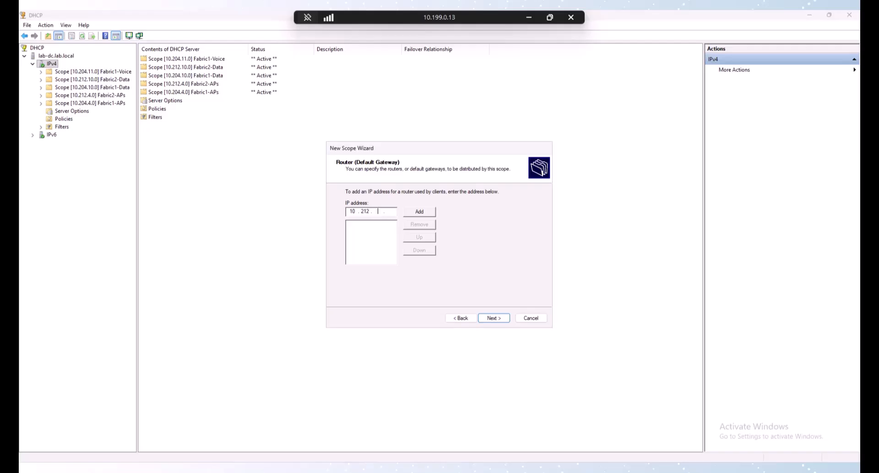
text(11.1)
key(Return)
key(Return)
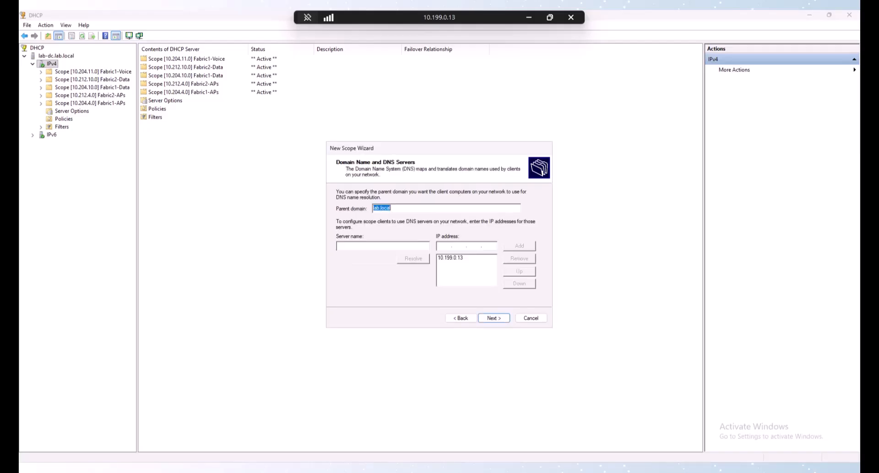
key(Return)
key(Return)
key(Return)
key(Return)
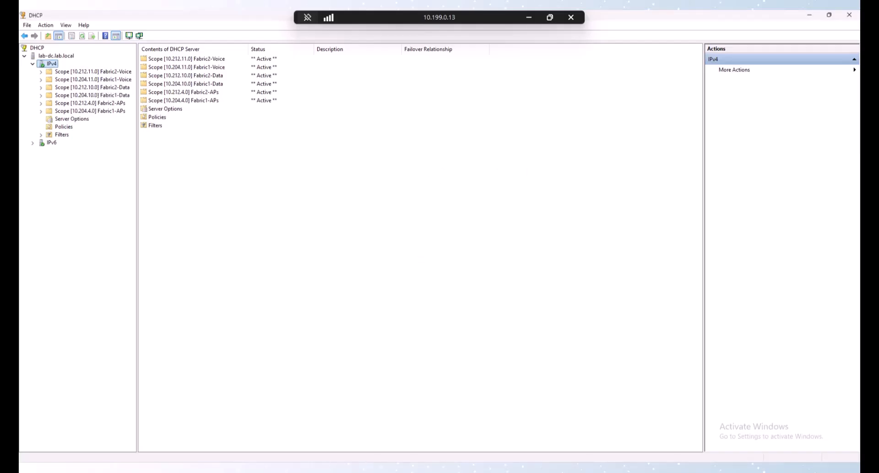
Step: Start a new IPv4 scope named Fabric1-Corp-Wifi
right_click(56, 66)
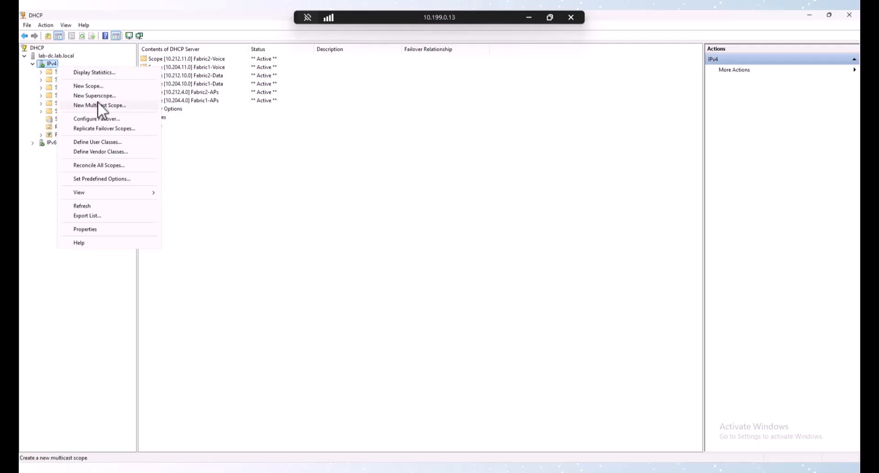
click(92, 87)
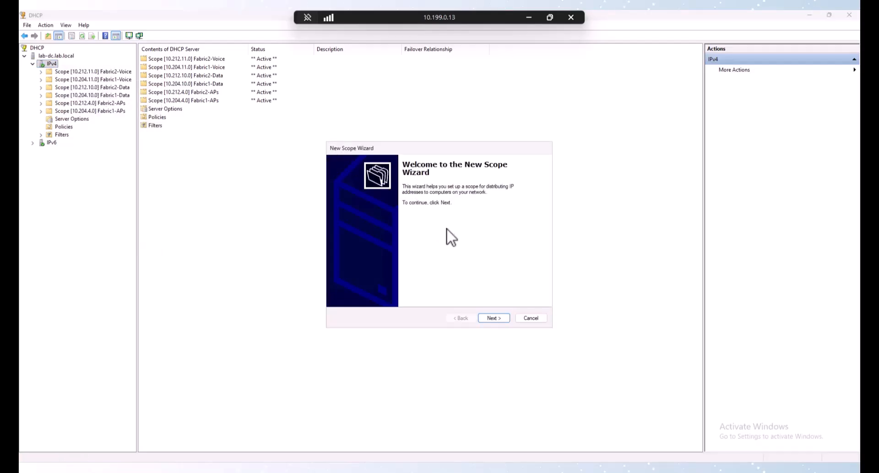
key(Return)
text(Fabric)
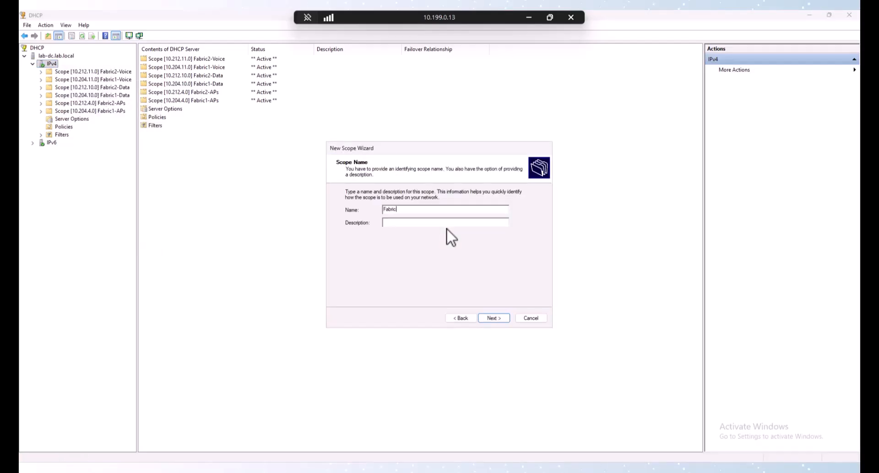
text(1-Corp_W)
key(BackSpace)
key(BackSpace)
text(-Wif)
key(Return)
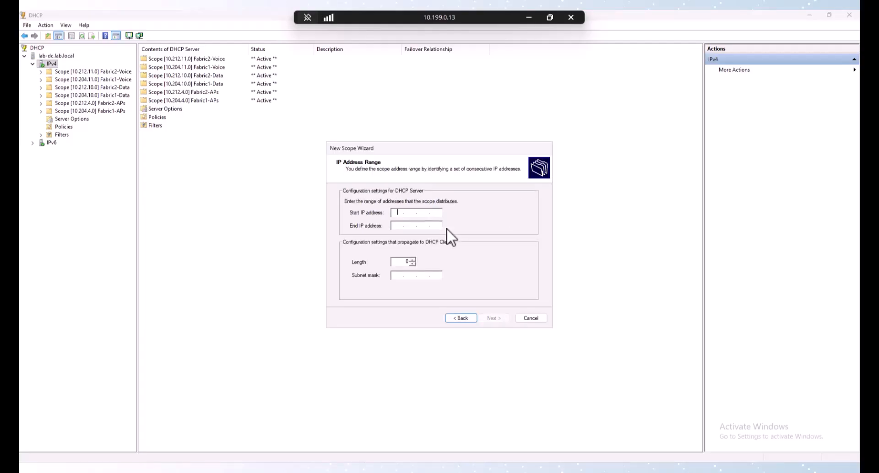
Step: Set the address range 10.204.12.10–10.204.12.250 with length 24
text(10 . 204 . 12 . 10)
key(Tab)
text(10.204.1)
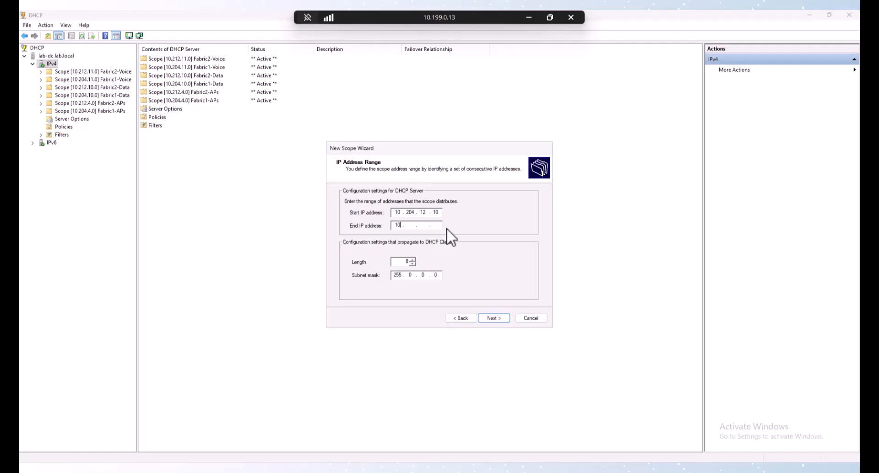
text(2.250)
key(Tab)
text(24)
key(Tab)
key(Return)
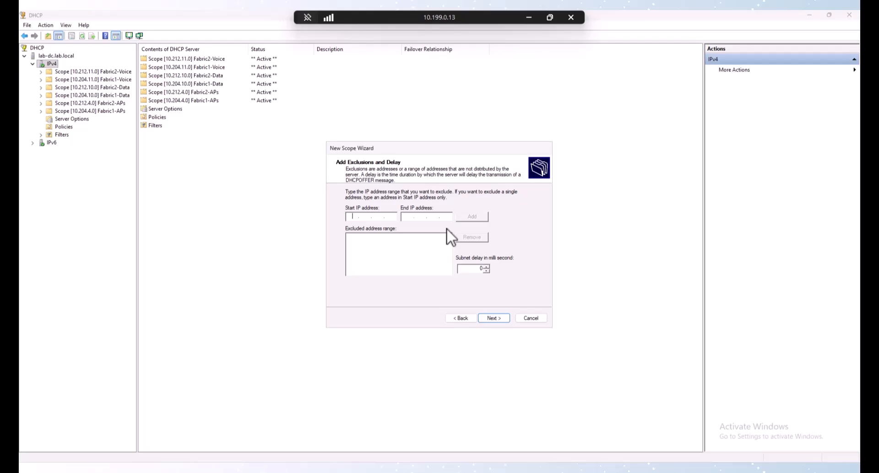
Step: Add default gateway 10.204.12.1 and finish the wizard with the scope active
key(Return)
key(Return)
key(Return)
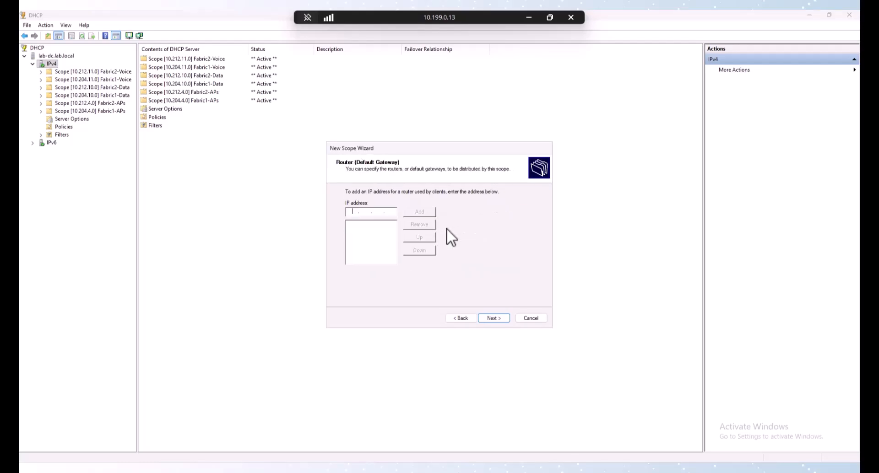
text(10)
text(20412.1)
key(Tab)
key(Return)
key(Return)
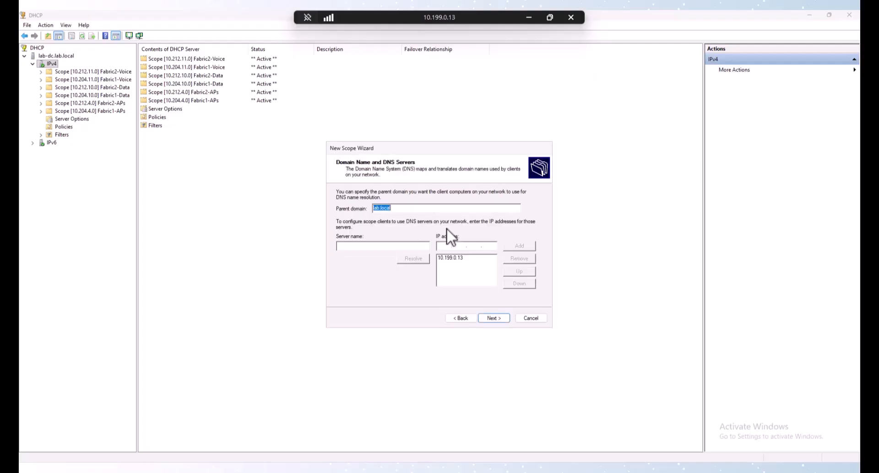
key(Return)
key(Return)
key(Return)
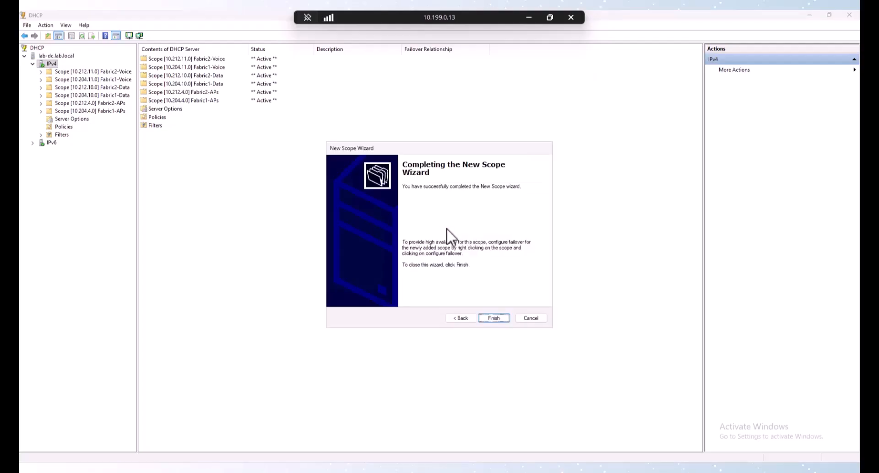
key(Return)
Step: Start a new IPv4 scope named Fabric2-Corp-Wrls
right_click(52, 64)
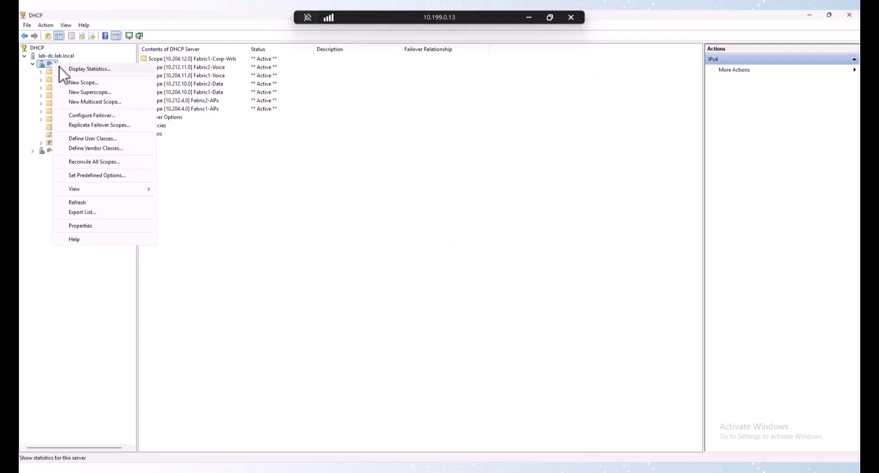
click(80, 83)
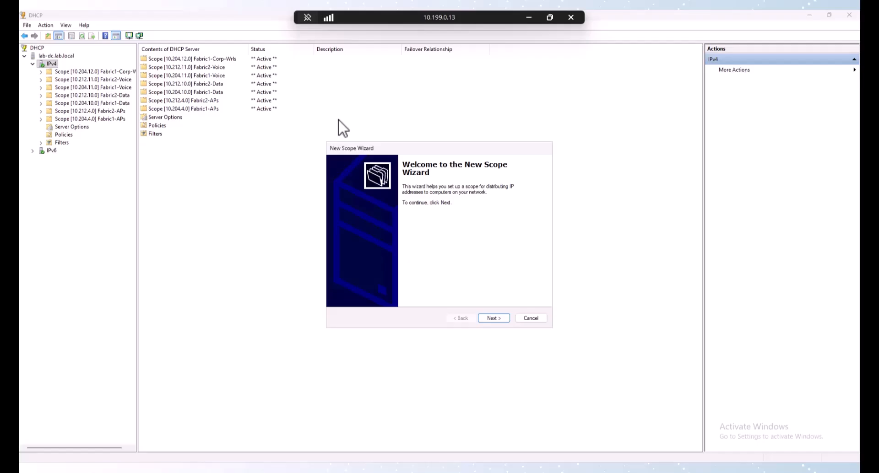
key(Return)
text(Fabric2)
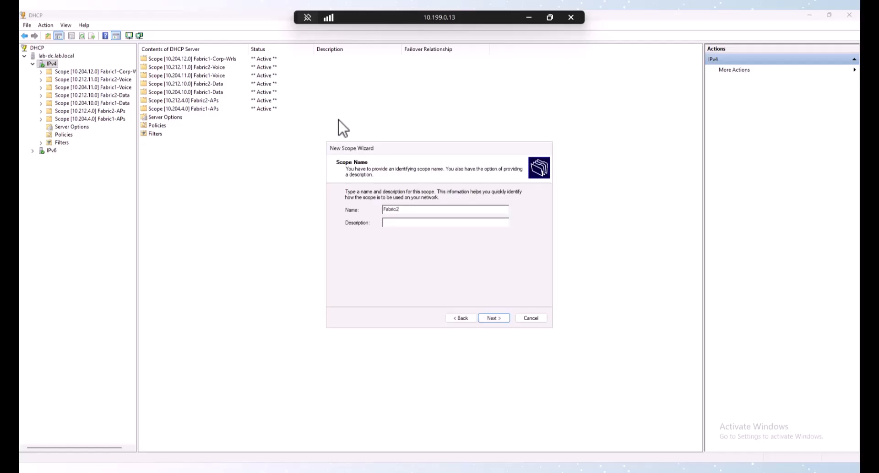
text(-Corp-Wrls)
key(Return)
Step: Give the scope the range 10.212.12.10–10.212.12.254 /24 and advance to the default gateway page
text(10)
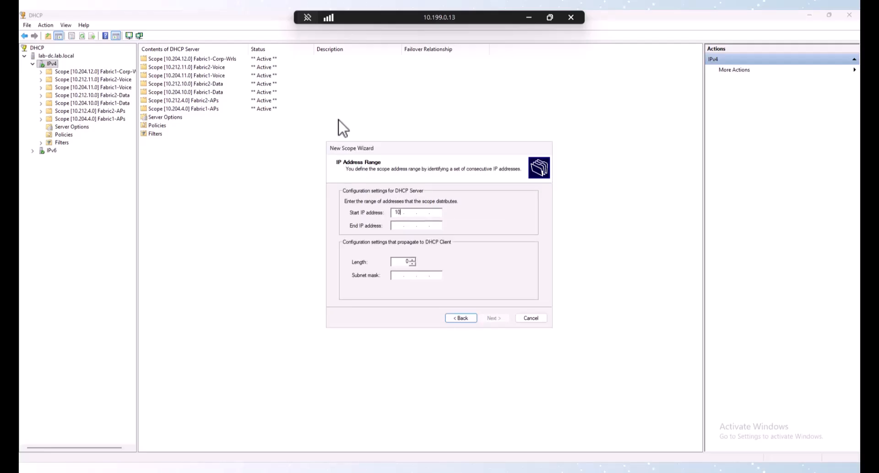
text(.212.12.2)
key(BackSpace)
text(10)
key(Tab)
text(10 . 2)
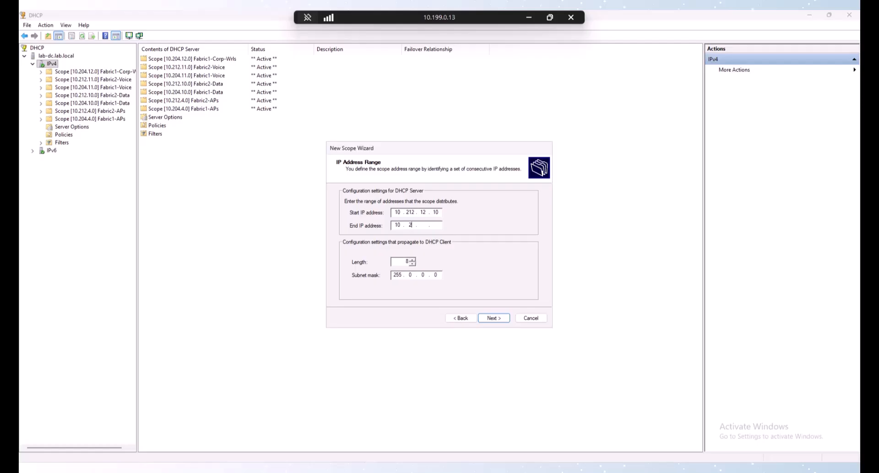
text(12 . 12 . 254)
key(Tab)
text(24)
key(Tab)
key(Tab)
key(Tab)
key(Return)
key(Return)
key(Return)
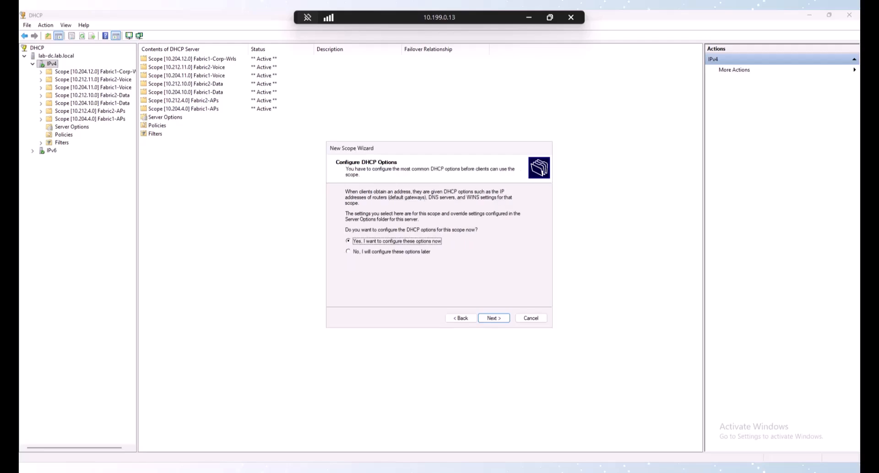
key(Return)
text(10.2)
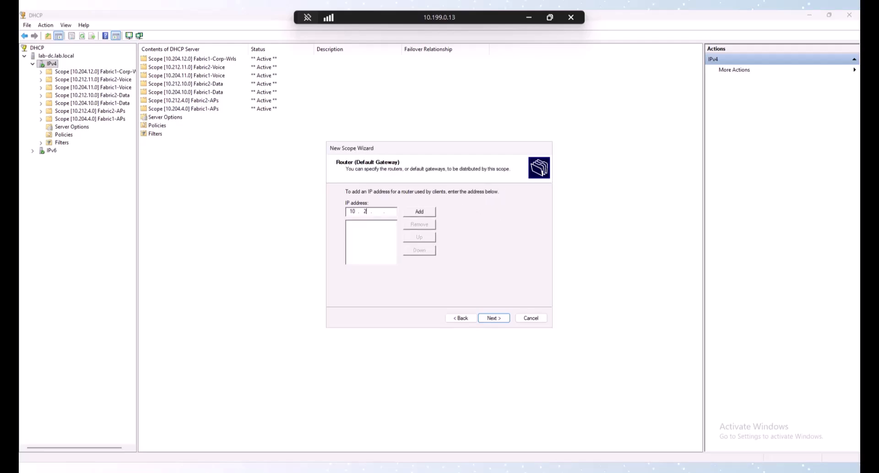
text(12121)
key(Return)
key(Return)
key(Return)
key(Return)
key(Return)
key(Return)
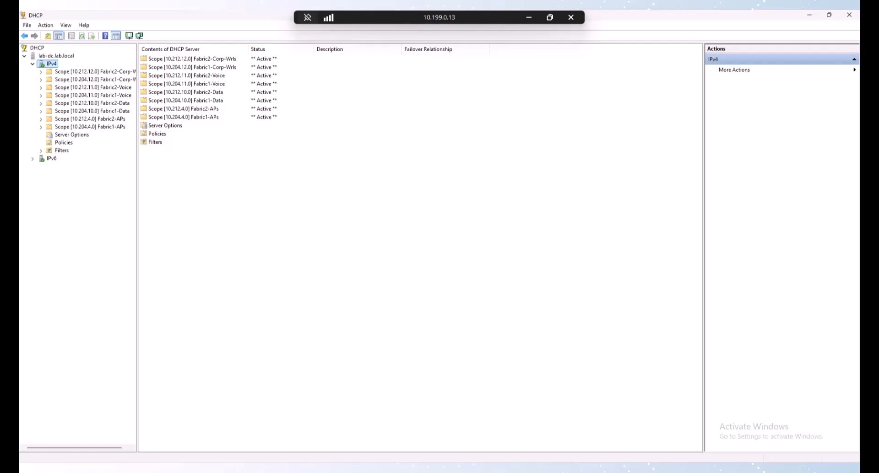
Step: Sign in to ISE as the administrator, then bring up the SDA labs topology diagram
key(alt+Tab)
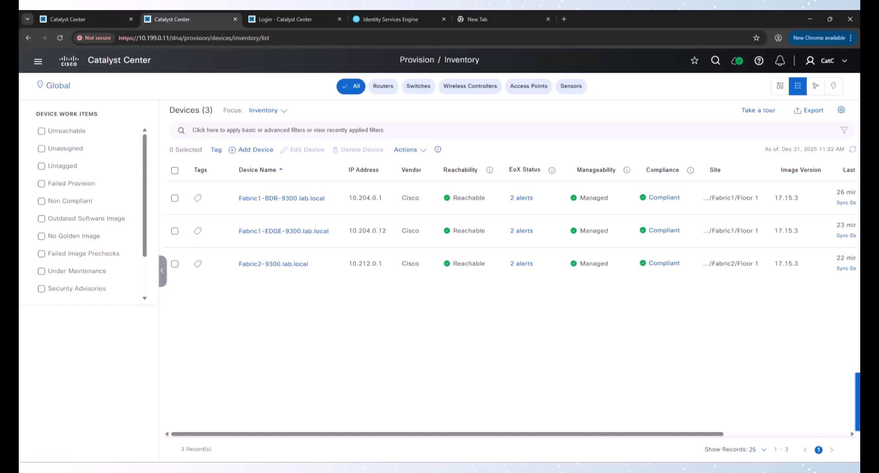
click(395, 20)
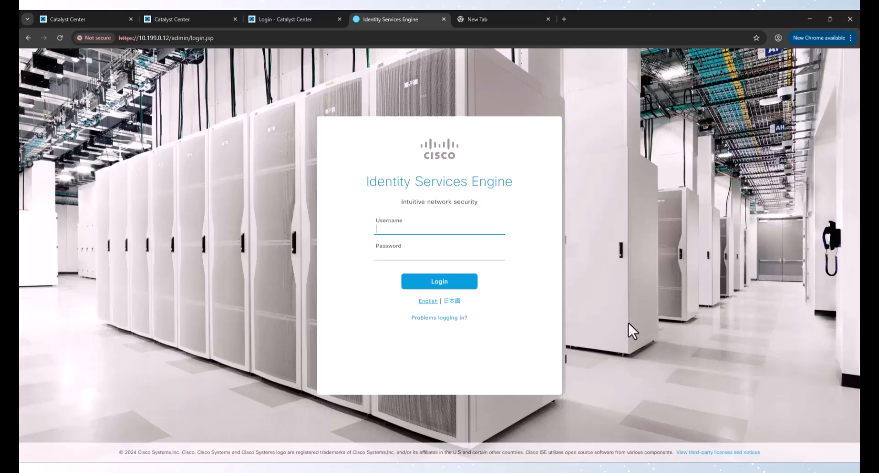
text(admin)
key(Tab)
text(•••••••••)
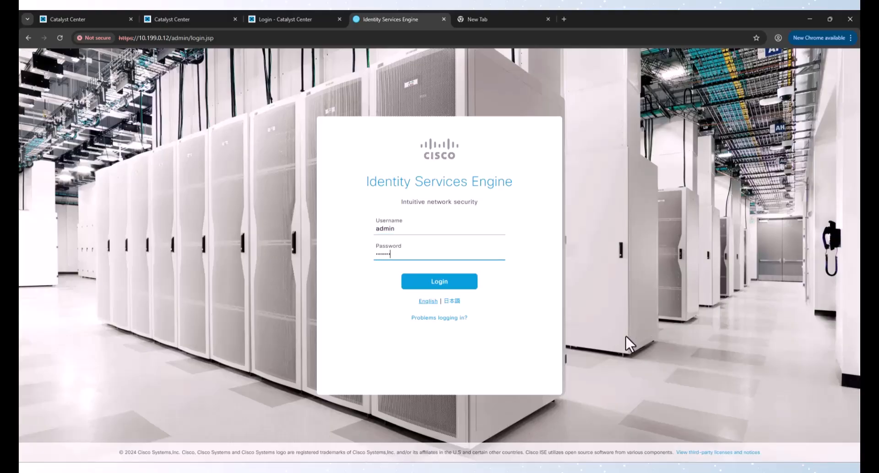
key(Return)
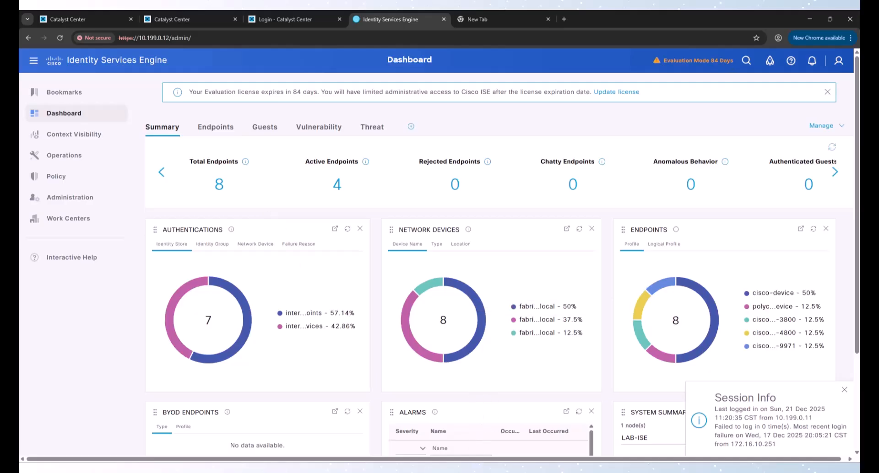
click(459, 469)
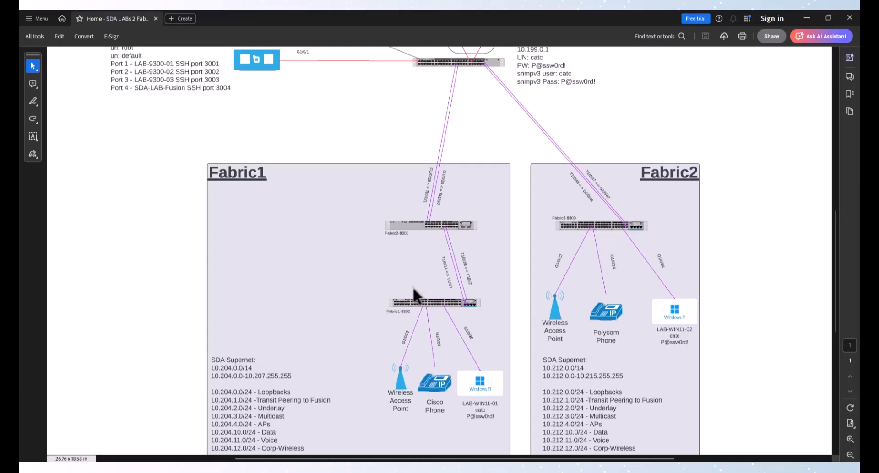
Step: Insert a new policy set named WiredMab above the Default policy set
click(807, 17)
mouse_move(53, 156)
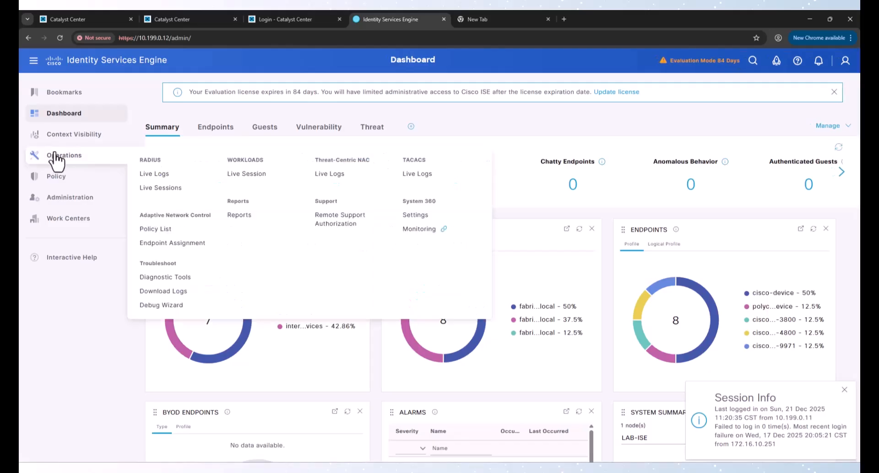
mouse_move(57, 176)
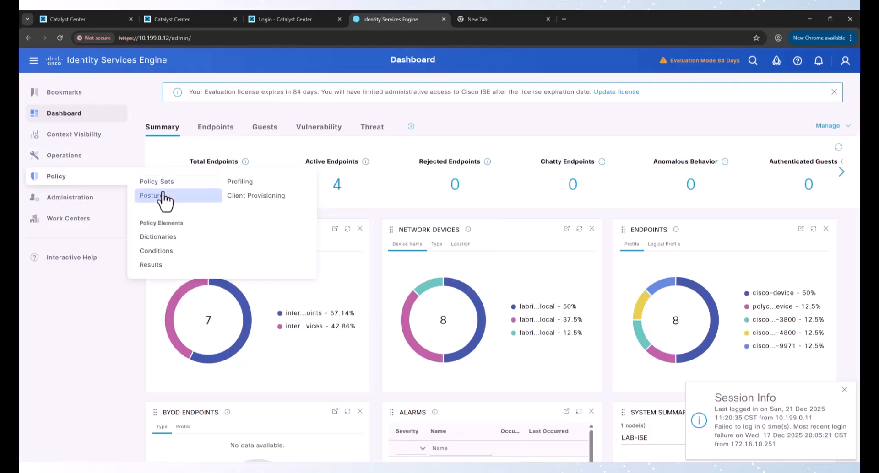
click(180, 183)
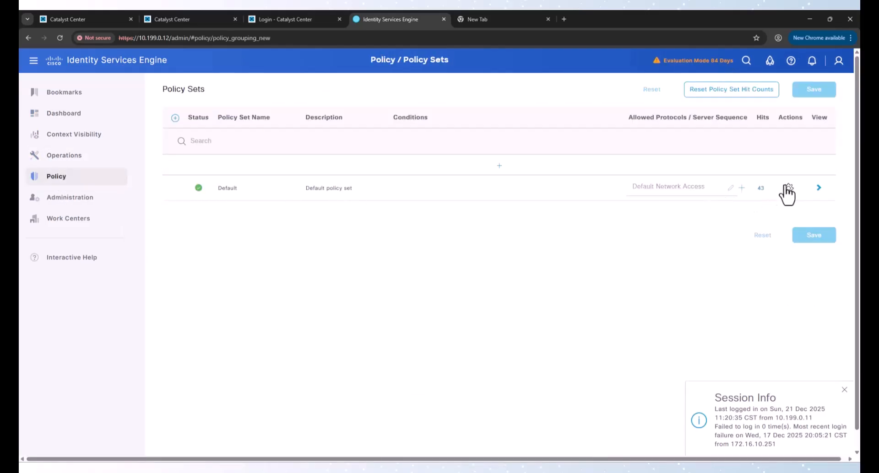
click(788, 188)
click(762, 210)
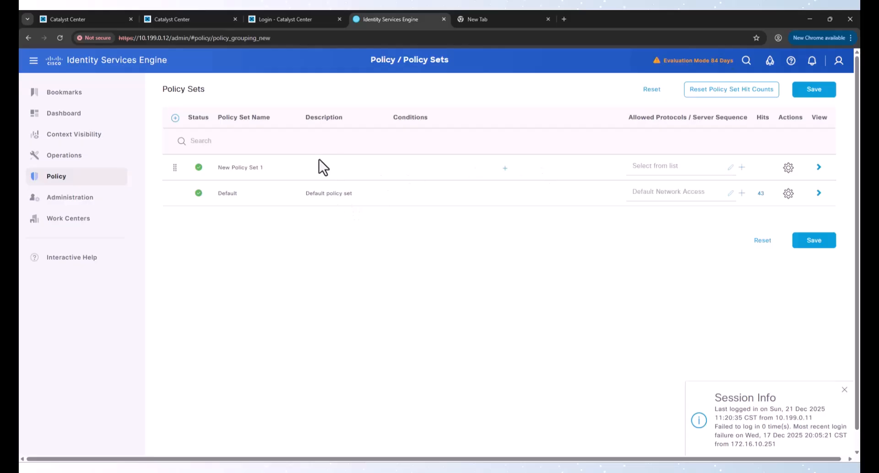
click(244, 167)
text(WiredMab)
Step: Give WiredMab the Wired_MAB condition and Default Network Access protocols, save, and open its details
click(485, 172)
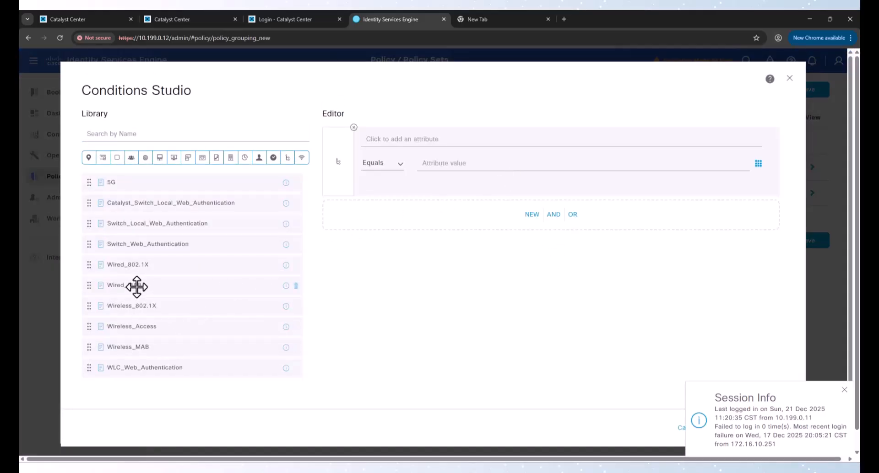
drag(137, 286, 453, 213)
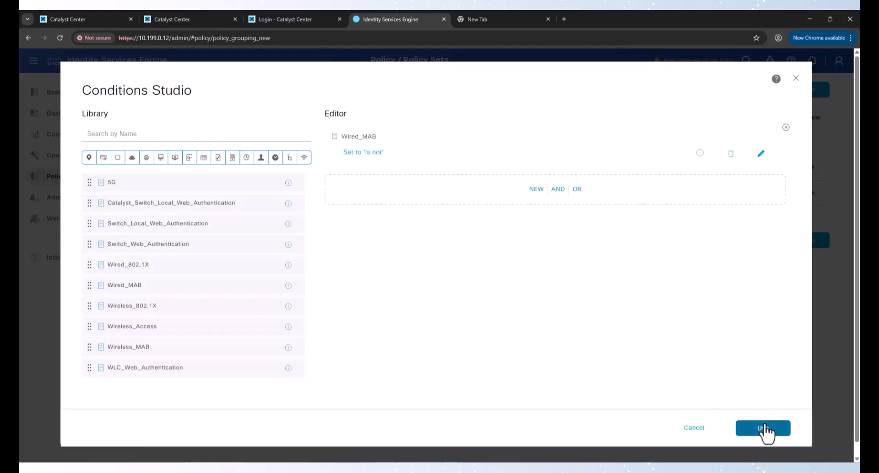
click(763, 428)
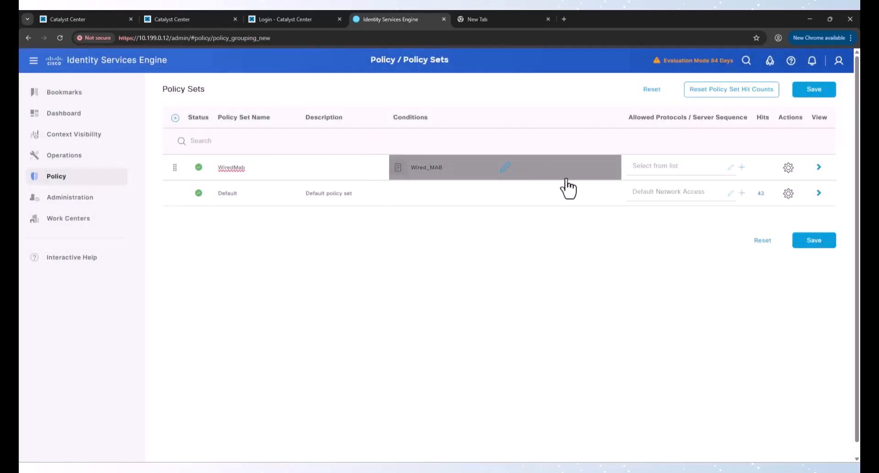
click(654, 169)
click(663, 236)
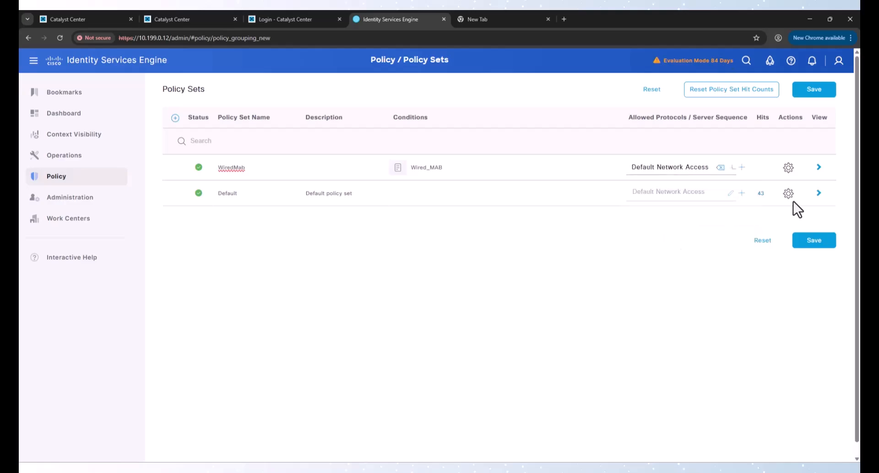
click(815, 243)
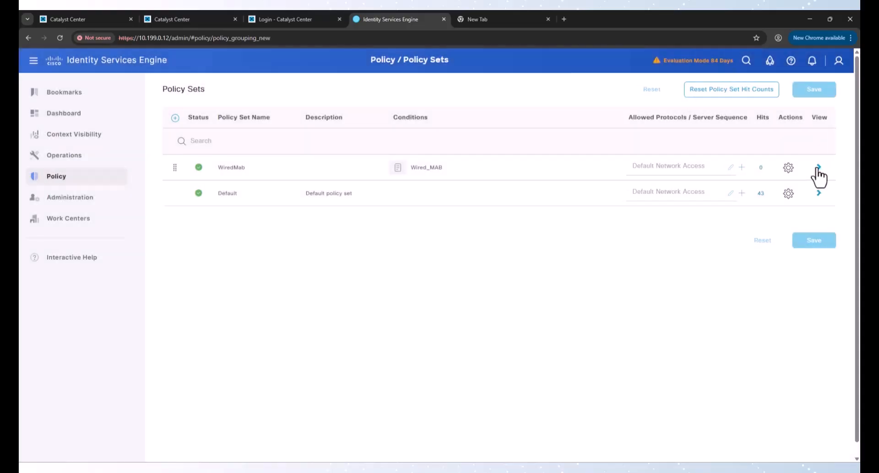
click(814, 168)
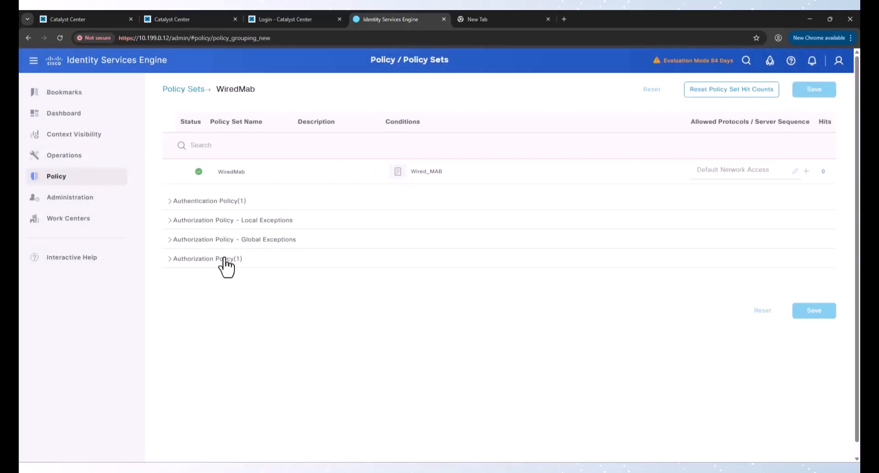
Step: Insert a new authorization rule named Phones above the Default rule
click(224, 259)
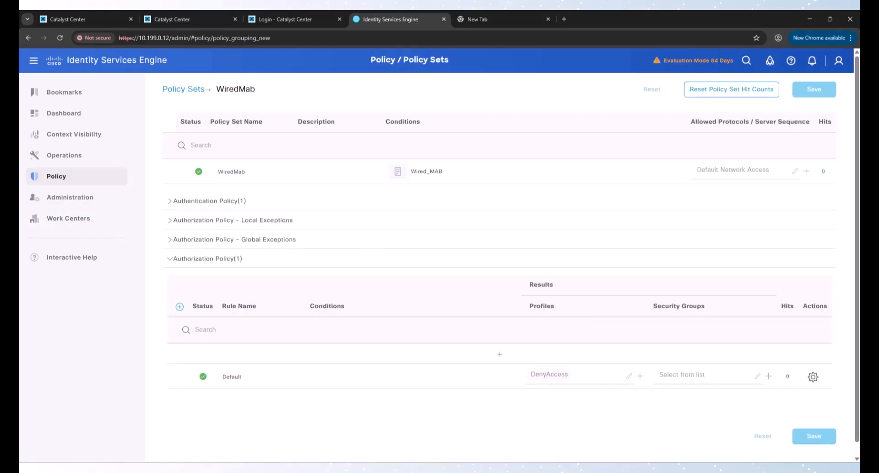
click(813, 377)
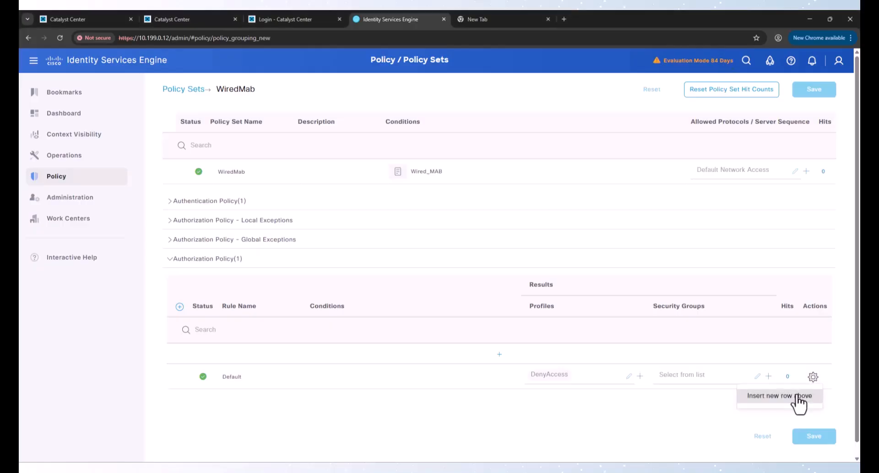
click(799, 396)
triple_click(259, 355)
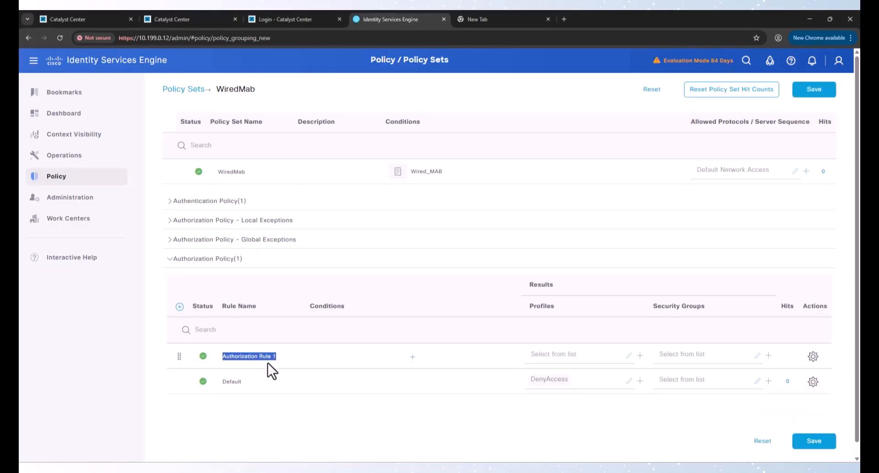
text(Phones)
Step: Set the Phones rule condition to EndPoints·LogicalProfile EQUALS IP-Phones
click(412, 356)
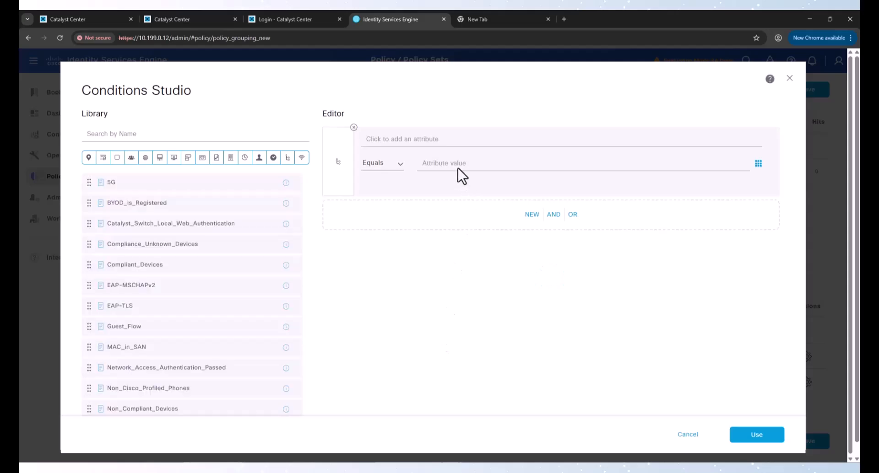
click(425, 141)
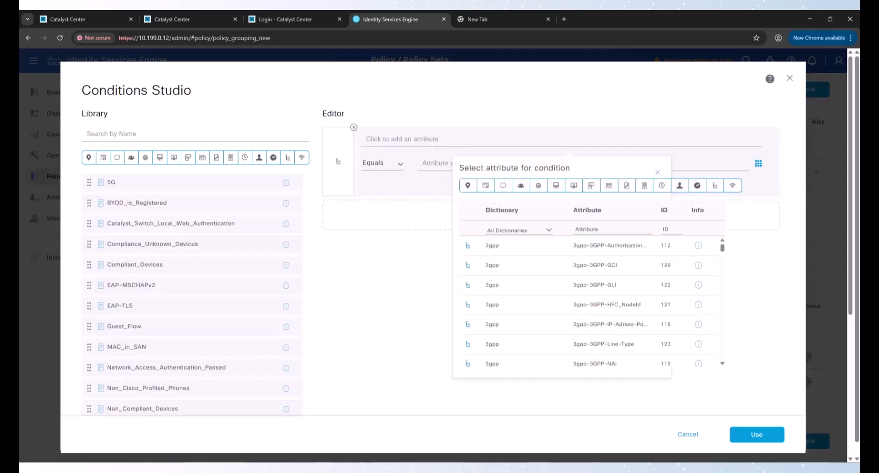
click(452, 143)
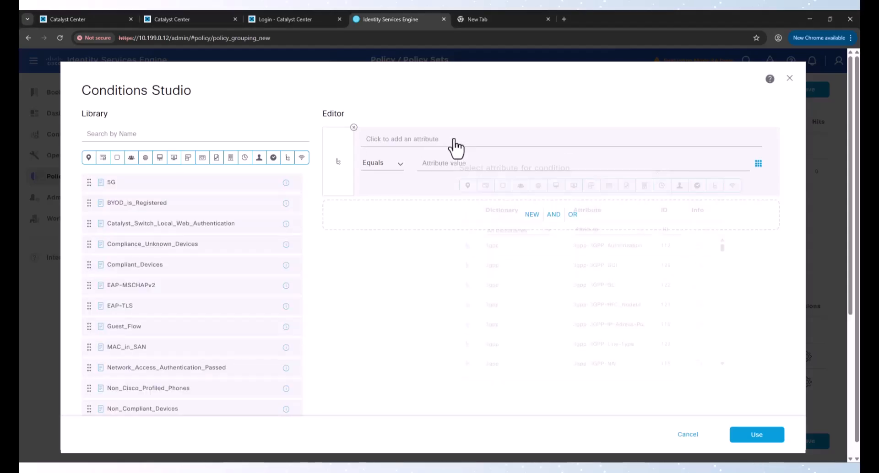
click(524, 230)
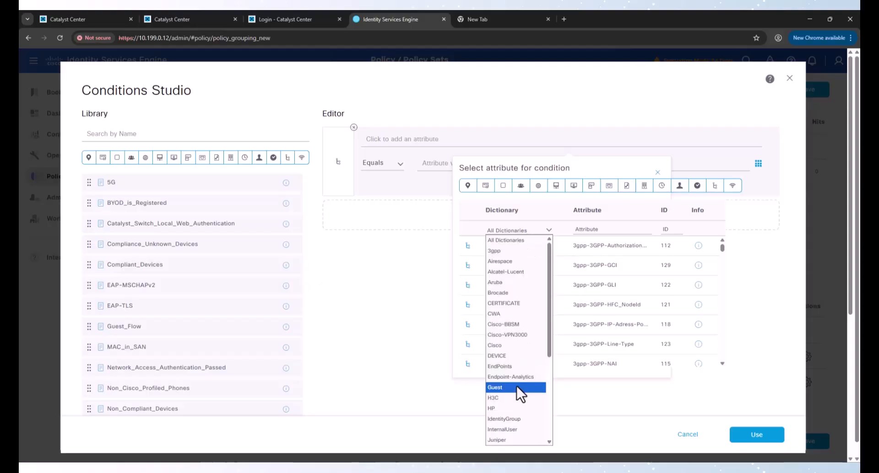
click(516, 367)
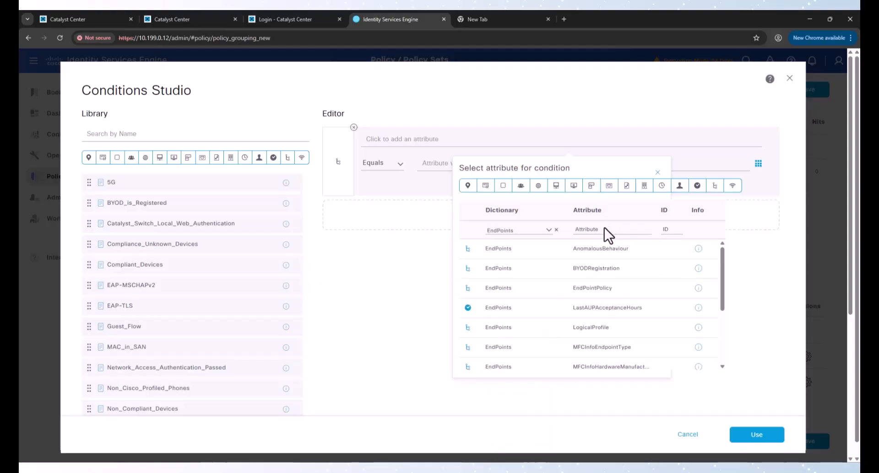
click(584, 327)
click(479, 164)
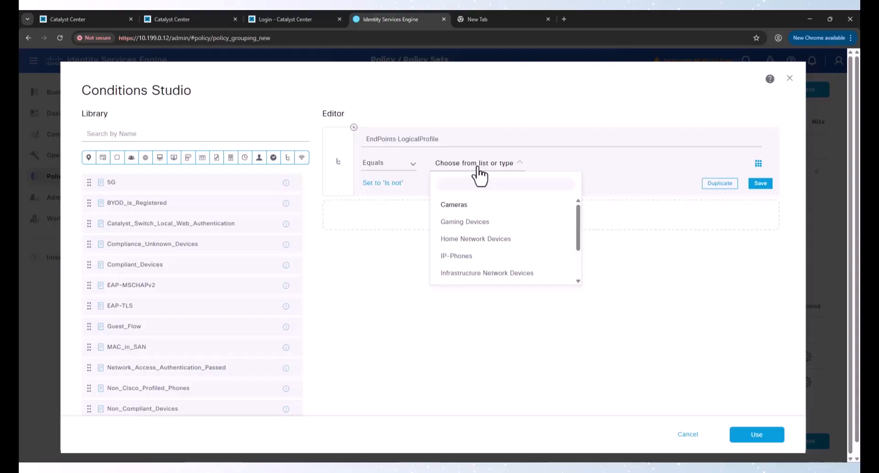
click(473, 256)
click(782, 443)
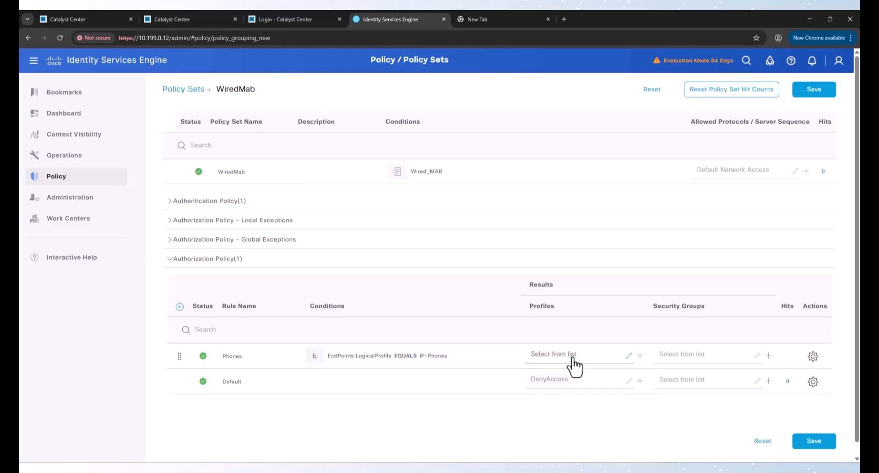
Step: Start a new authorization profile named Phones
click(640, 357)
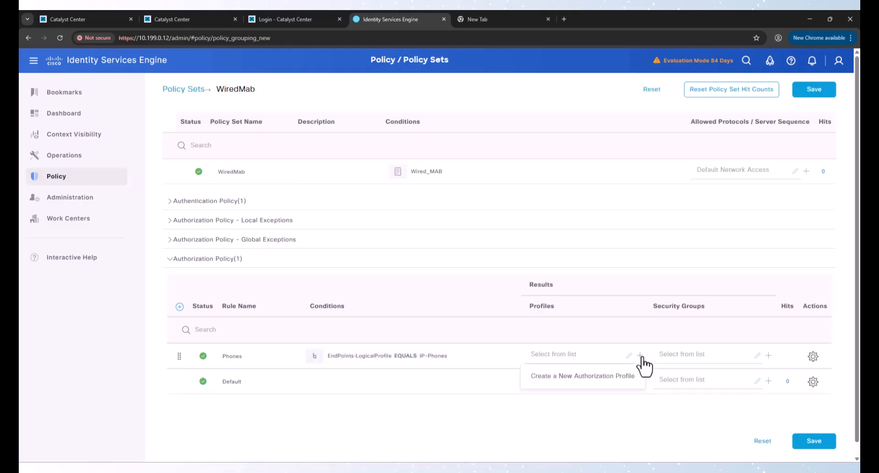
click(627, 371)
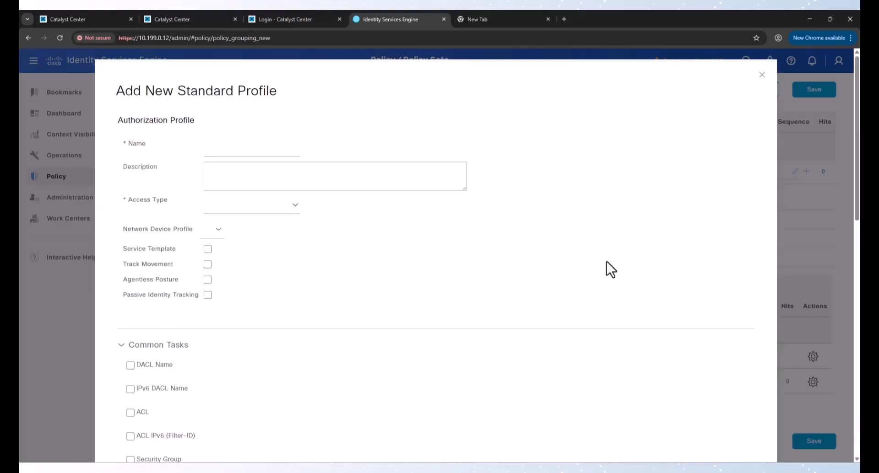
click(235, 154)
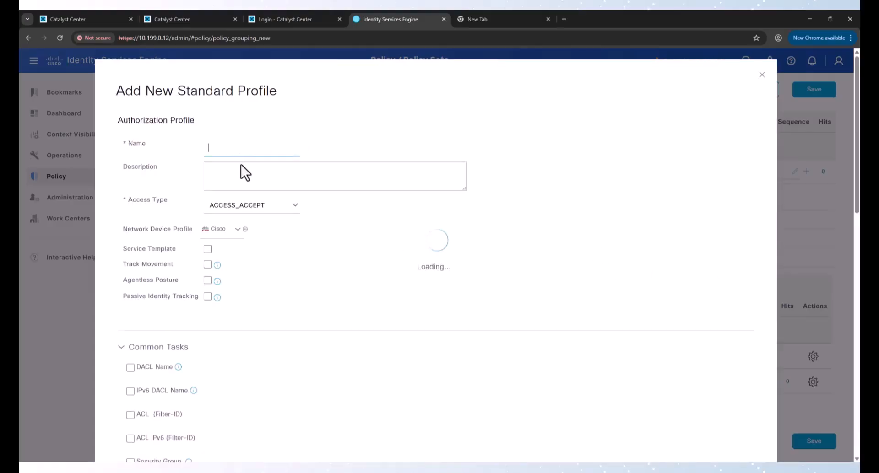
text(Phones)
scroll(238, 264, down, 3)
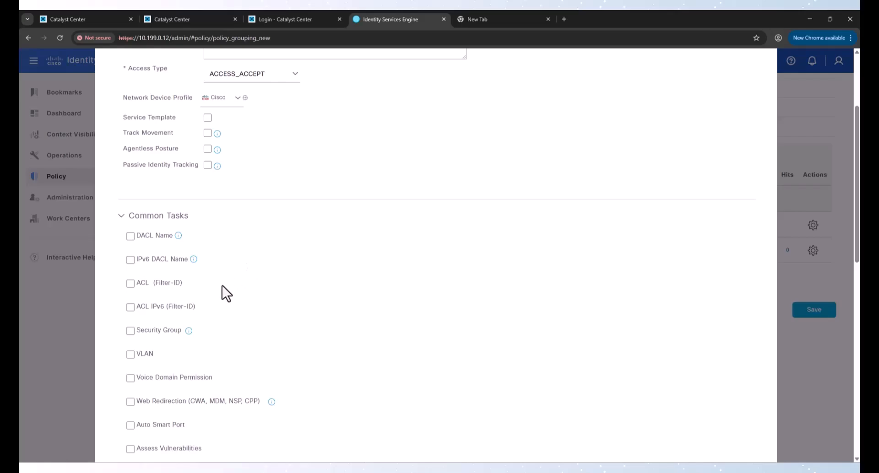
Step: Enable VLAN with ID/Name Voice and Voice Domain Permission, then save the Phones profile
click(131, 354)
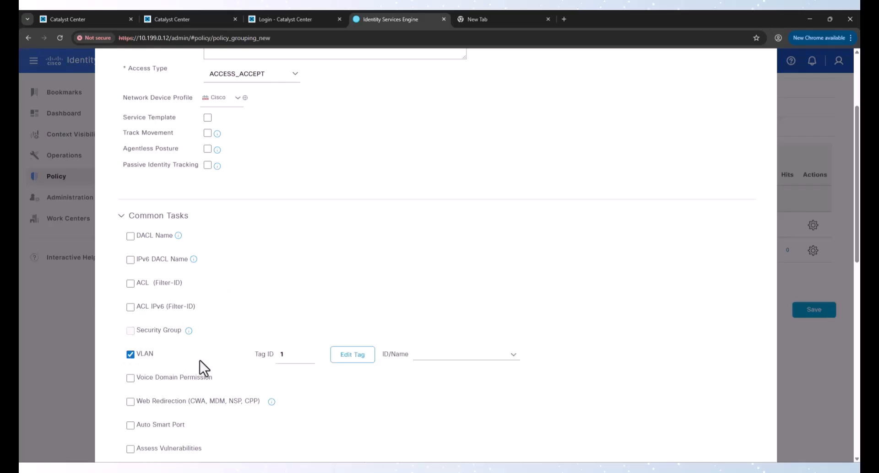
click(430, 355)
text(Voice)
click(187, 378)
drag(438, 353, 412, 354)
click(431, 374)
drag(431, 356, 408, 355)
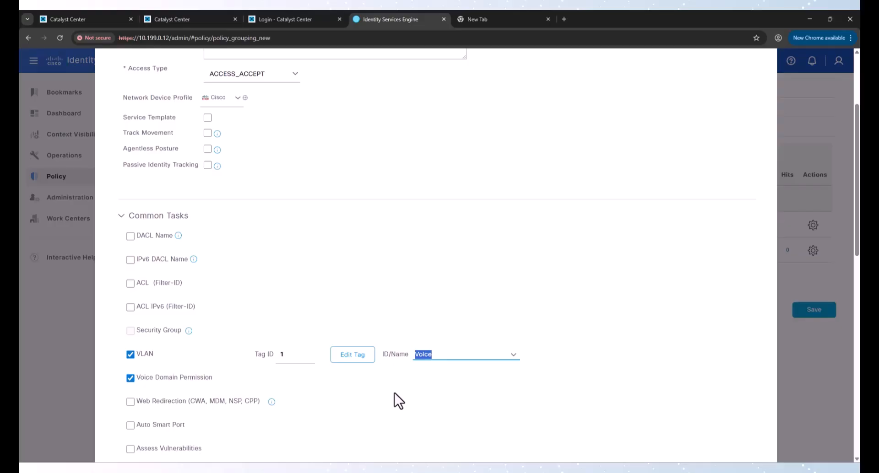
click(450, 359)
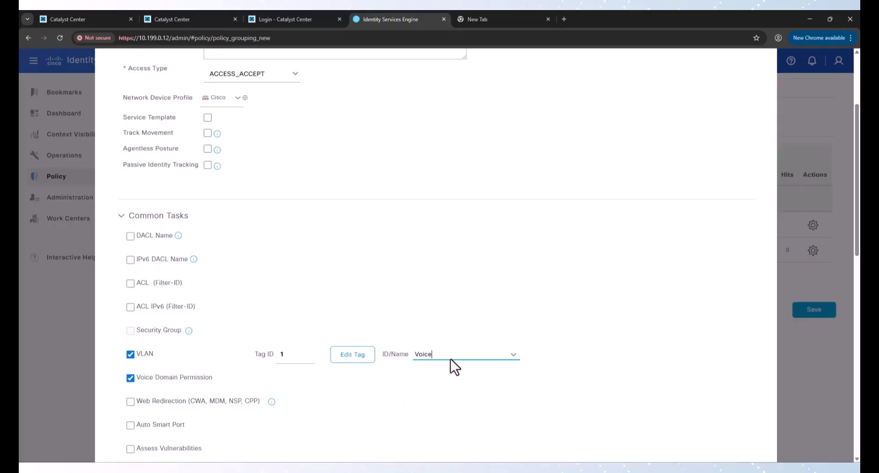
click(446, 399)
scroll(447, 400, down, 3)
scroll(447, 399, down, 8)
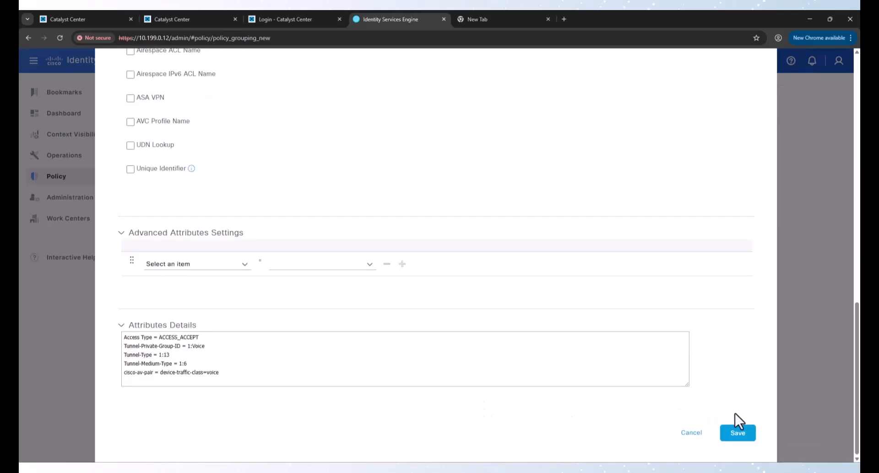
click(739, 438)
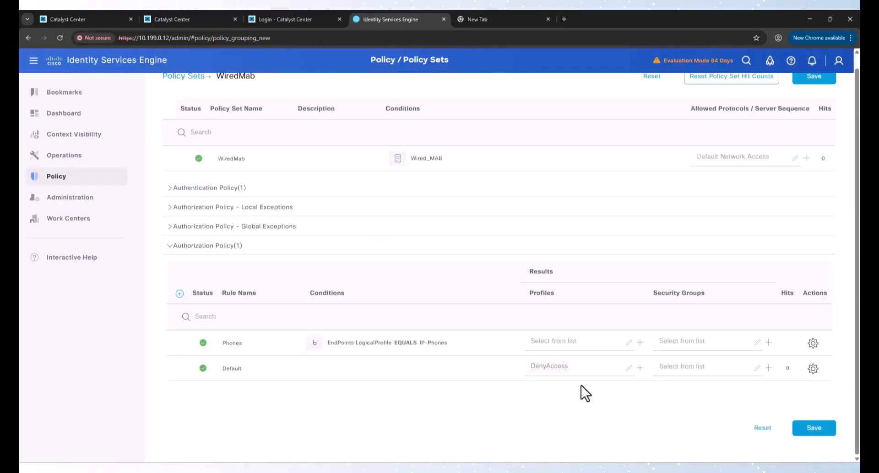
Step: Assign the Phones profile to the Phones rule and save the policy set
click(578, 344)
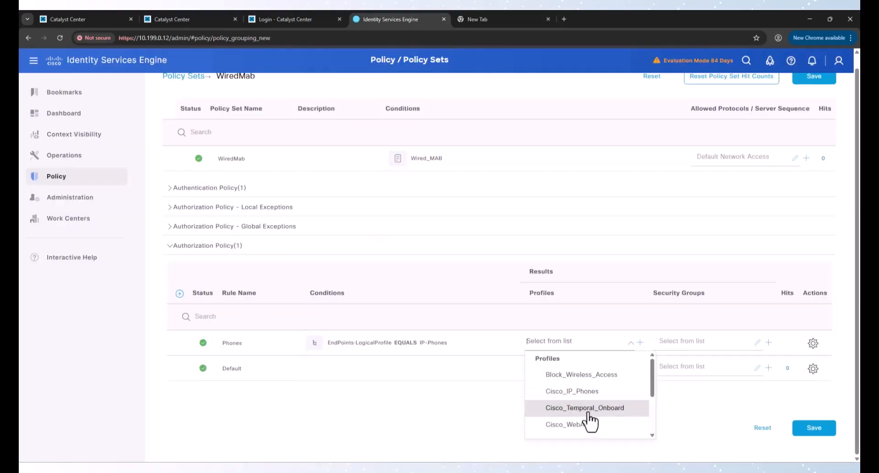
scroll(590, 420, down, 3)
click(584, 438)
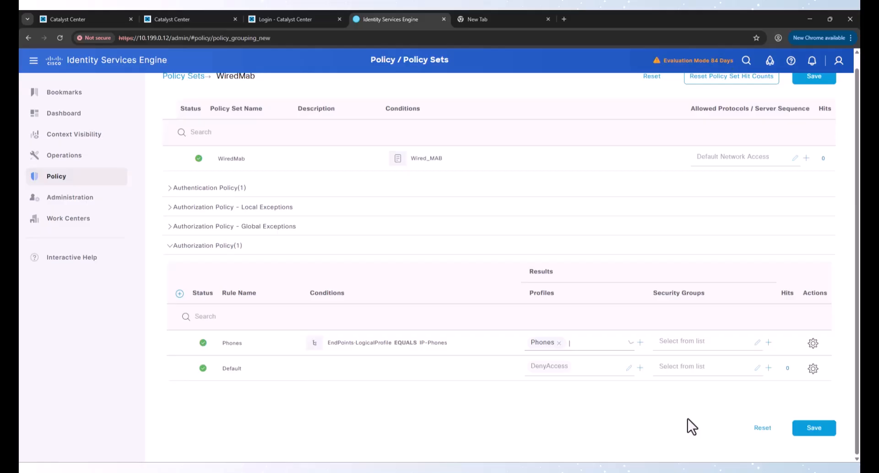
click(810, 427)
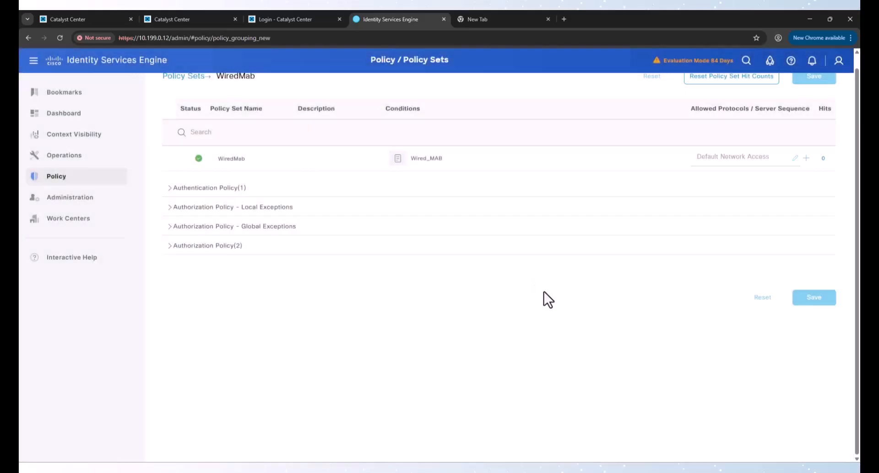
Step: Insert a new authorization rule above Phones and name it APs
click(203, 246)
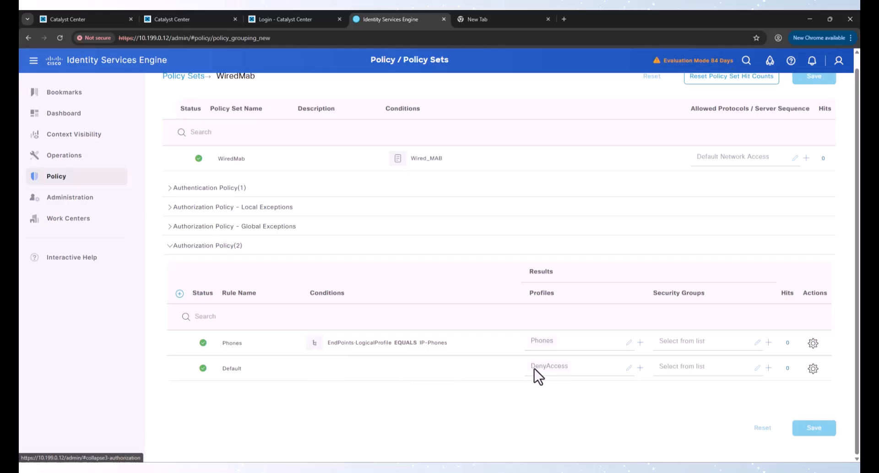
click(813, 344)
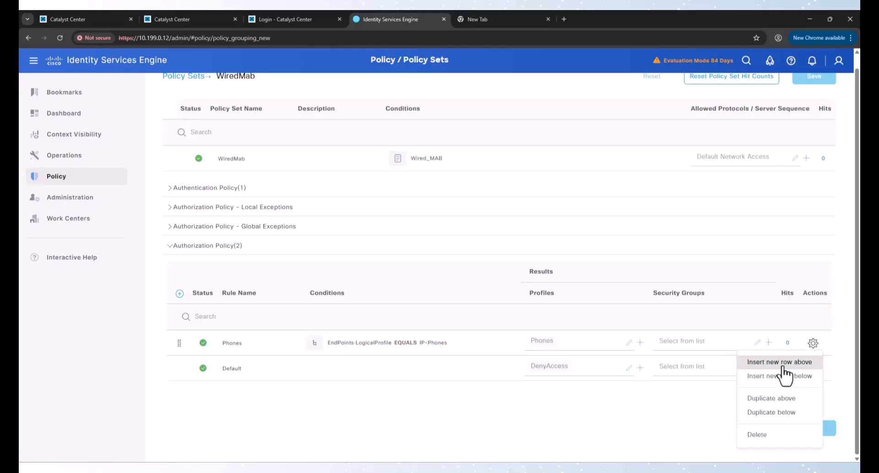
click(779, 362)
triple_click(276, 343)
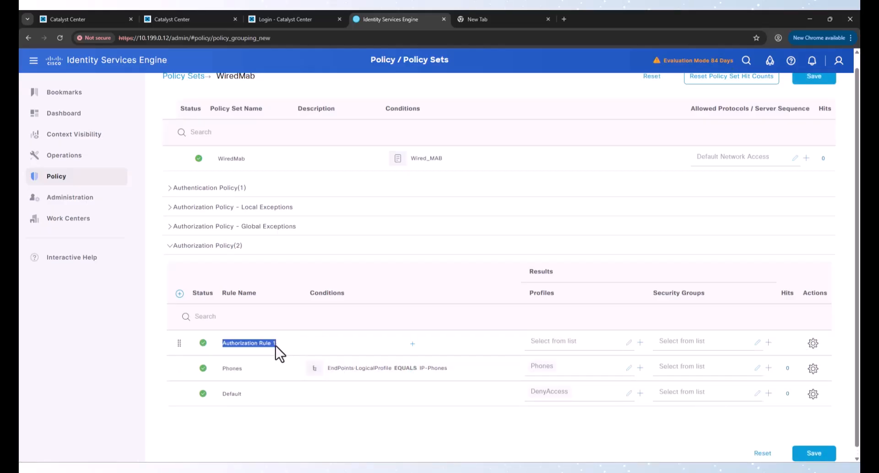
text(APs)
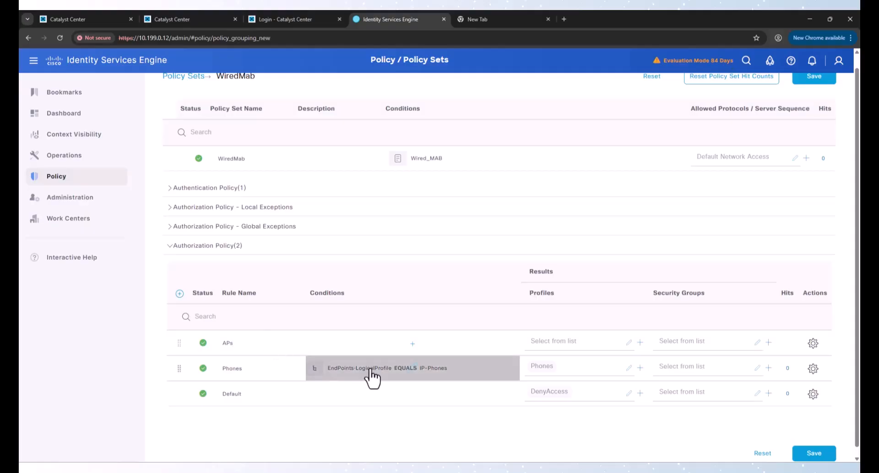
Step: Set the APs rule condition to EndPoints·EndPointPolicy EQUALS Cisco-Device:Cisco-Access-Point
click(396, 351)
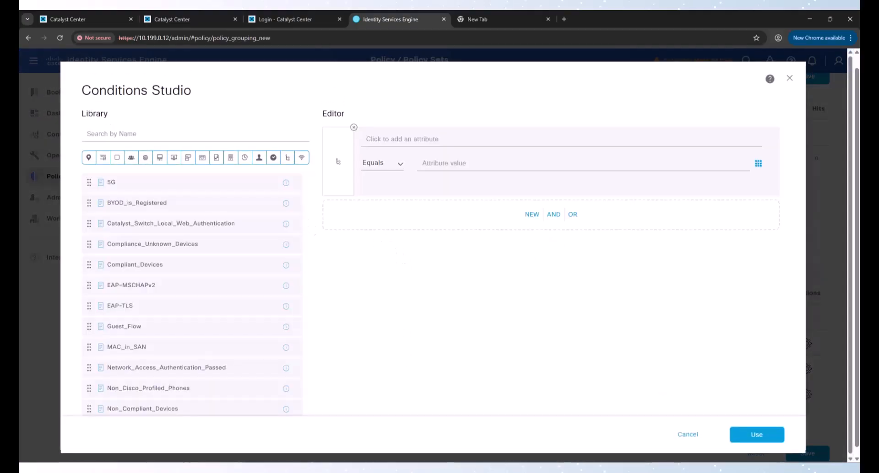
click(401, 141)
click(524, 232)
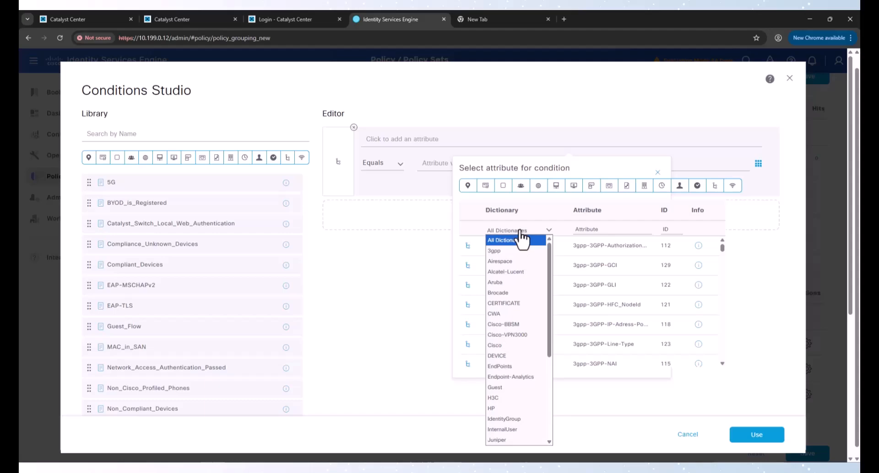
click(529, 364)
click(591, 289)
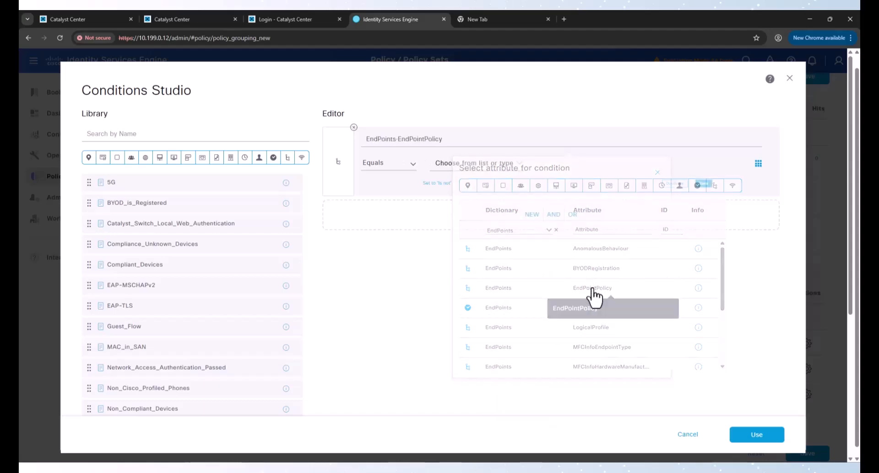
click(509, 170)
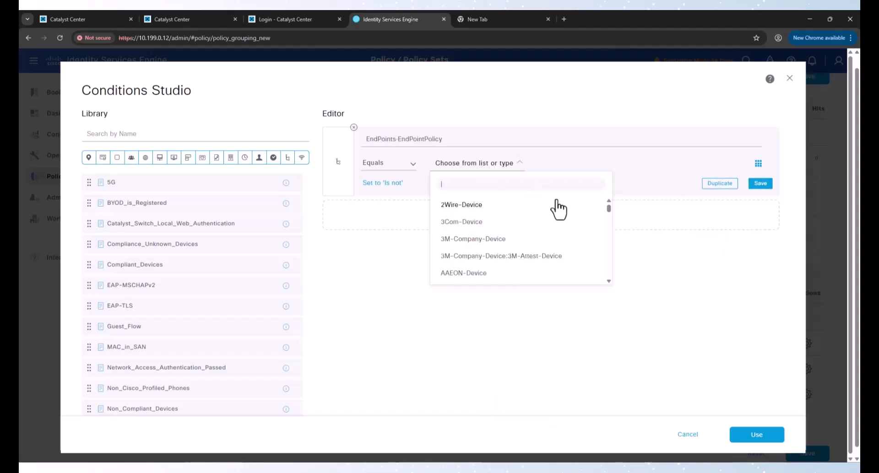
text(Cisco)
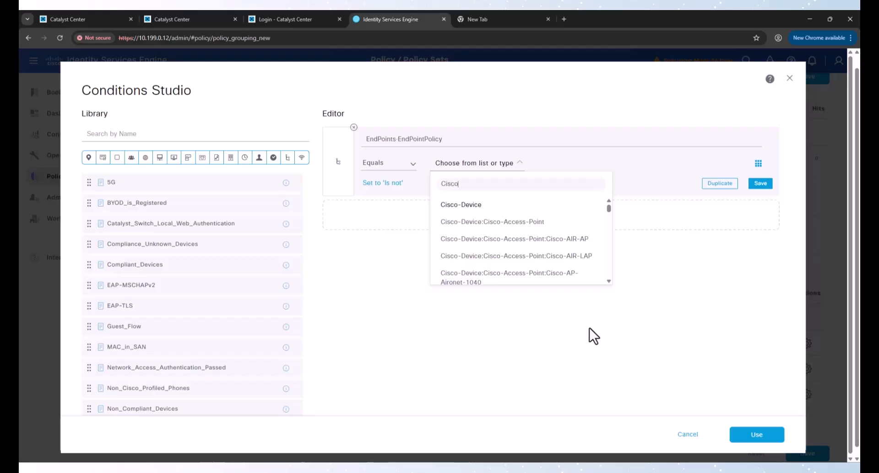
text(-)
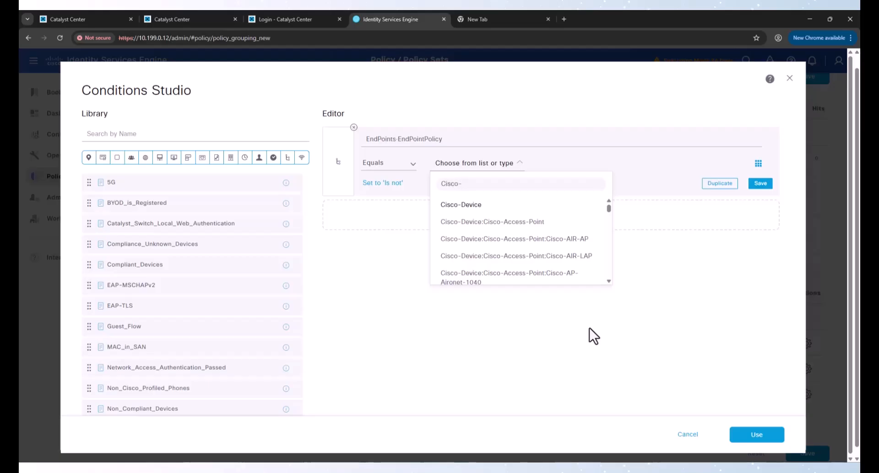
click(535, 224)
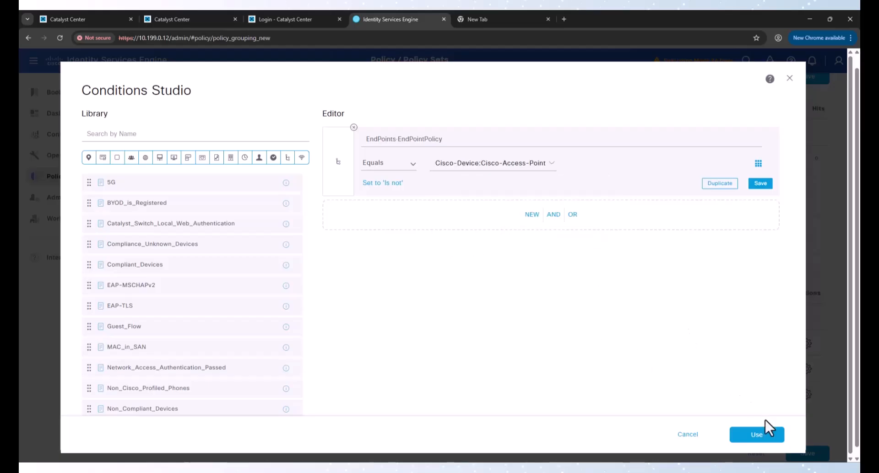
click(761, 437)
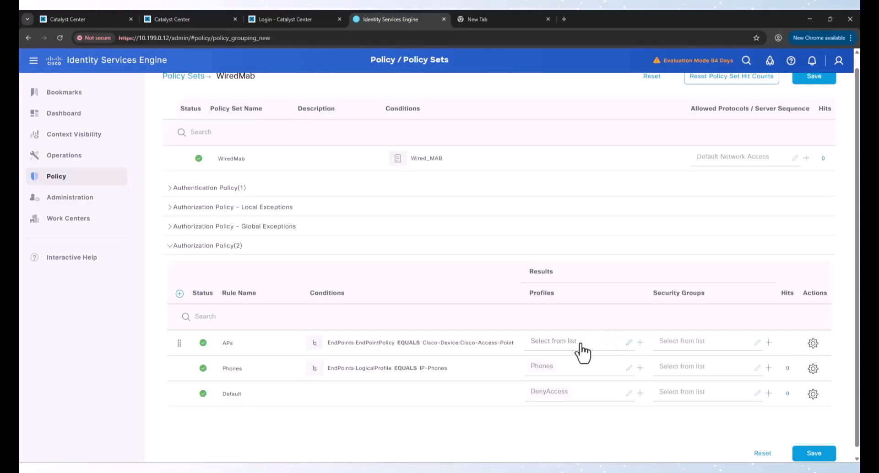
Step: Create an authorization profile named APs that assigns VLAN APs
click(640, 345)
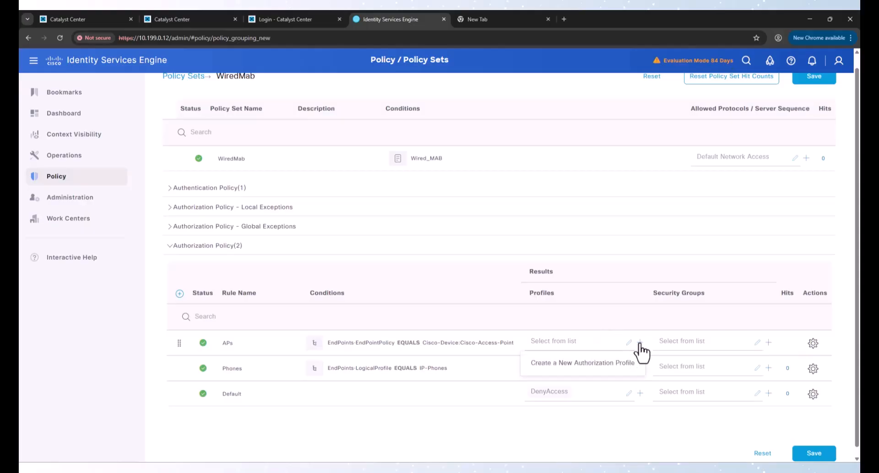
click(618, 365)
click(275, 153)
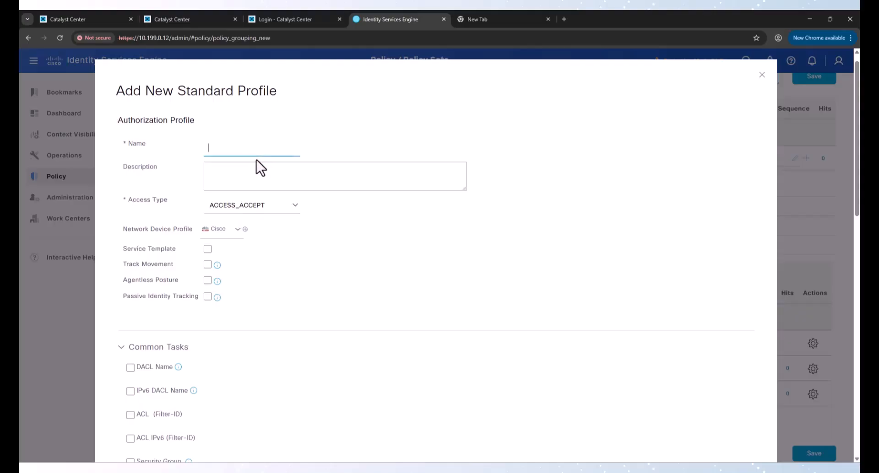
text(APs)
scroll(284, 271, down, 1)
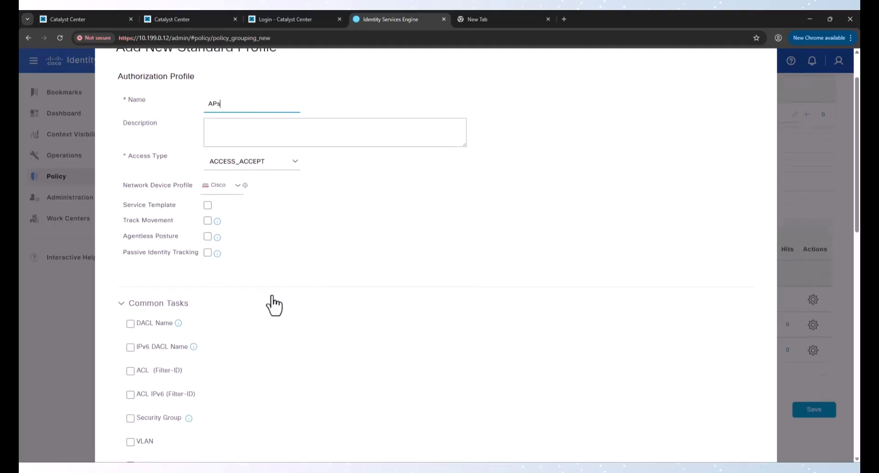
click(142, 443)
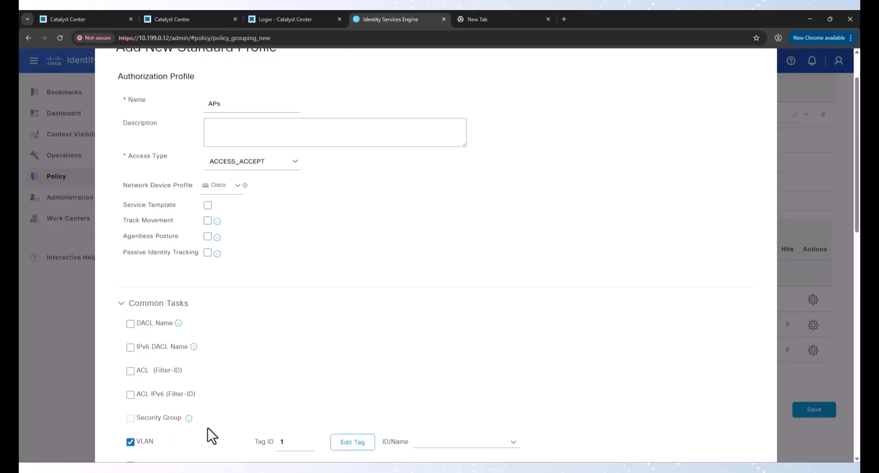
scroll(429, 314, down, 3)
click(429, 312)
text(APs)
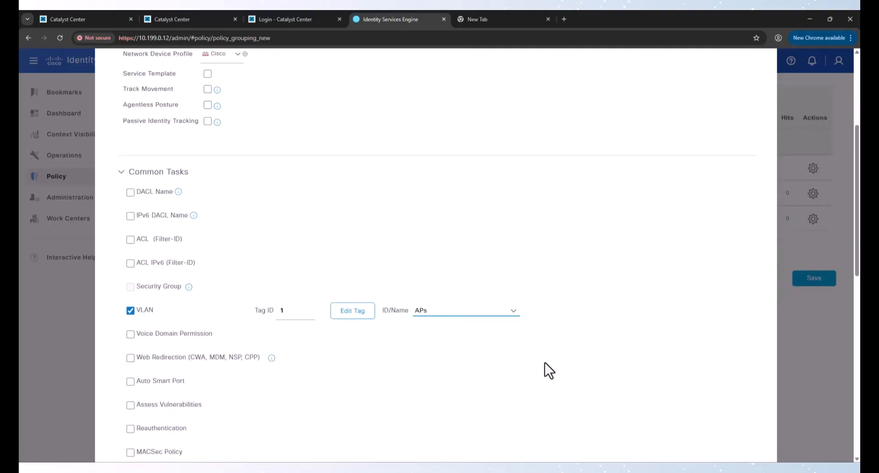
scroll(549, 370, down, 11)
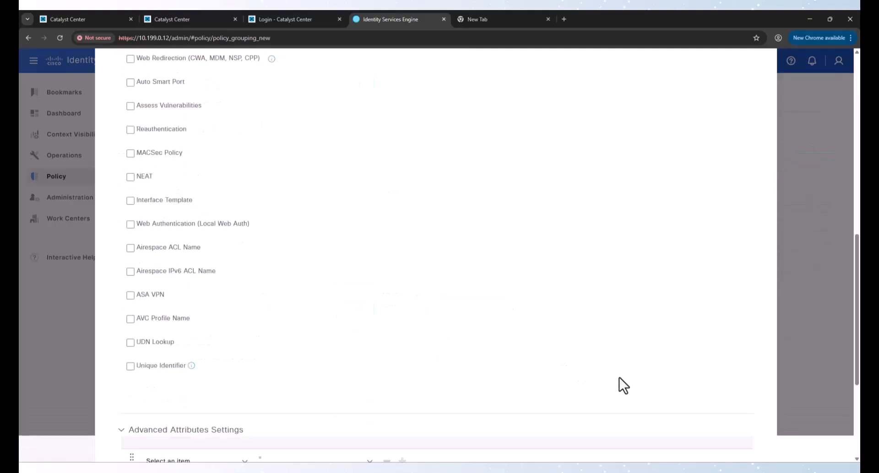
click(738, 433)
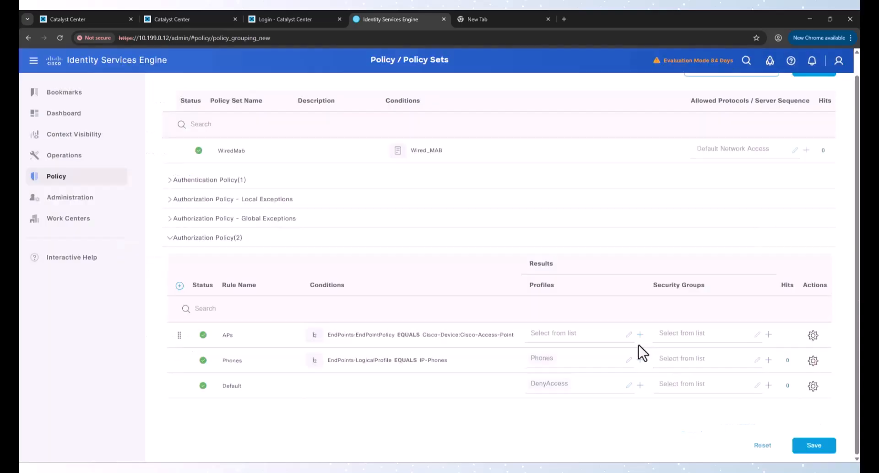
Step: Assign the APs profile to the APs rule and save the WiredMab policy set
click(603, 336)
click(552, 367)
click(807, 441)
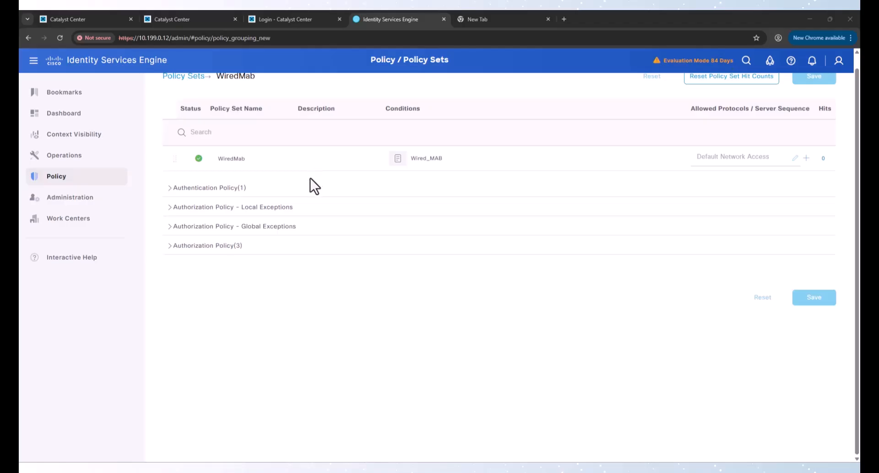
Step: Open Operations > RADIUS > Live Logs to view recent endpoint authentications
mouse_move(117, 165)
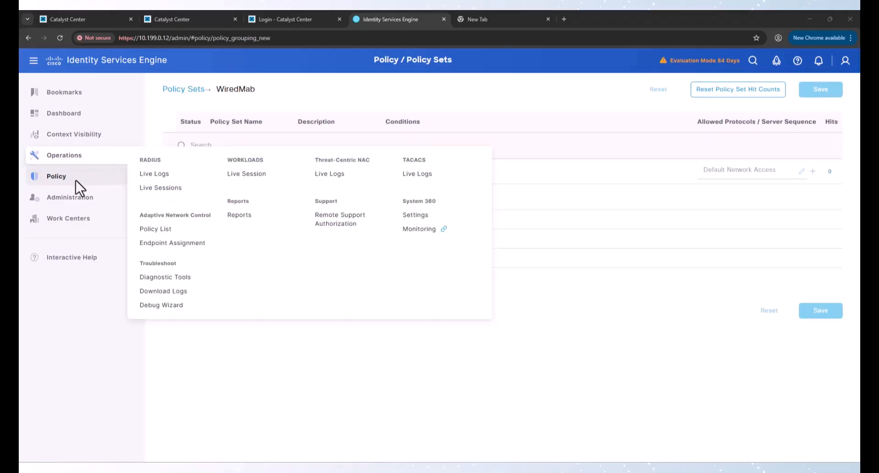
mouse_move(77, 161)
click(159, 175)
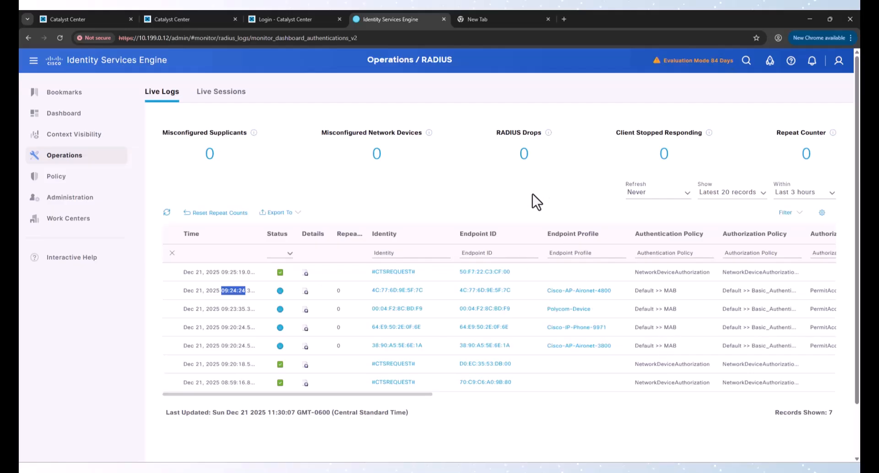
mouse_move(75, 161)
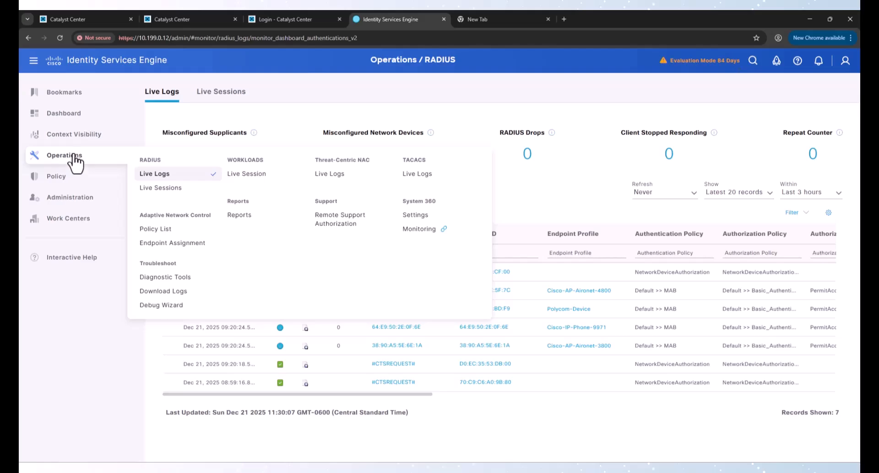
Step: In the Endpoints list, send a CoA Port Bounce to the Polycom-Device endpoint 00:04:F2:8C:BD:F9
mouse_move(65, 137)
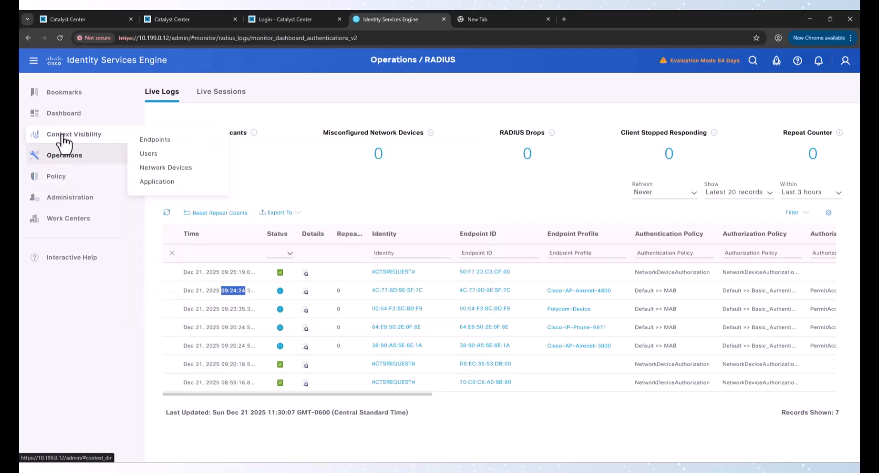
click(155, 142)
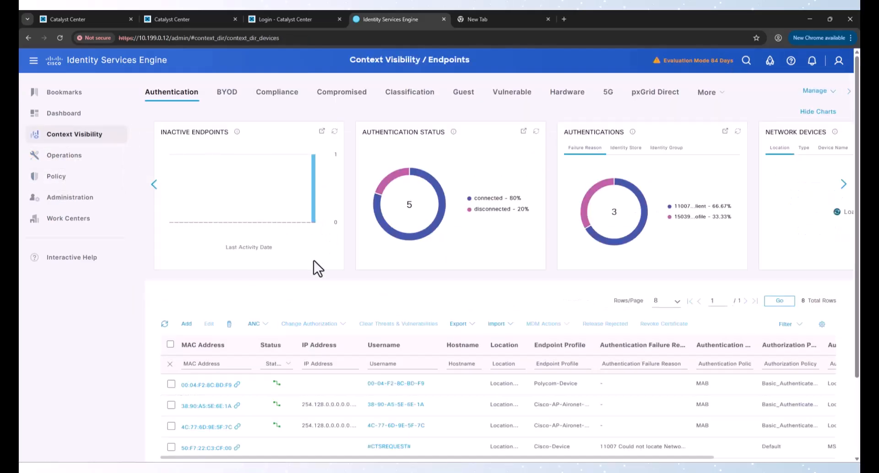
scroll(314, 284, down, 1)
scroll(317, 293, down, 2)
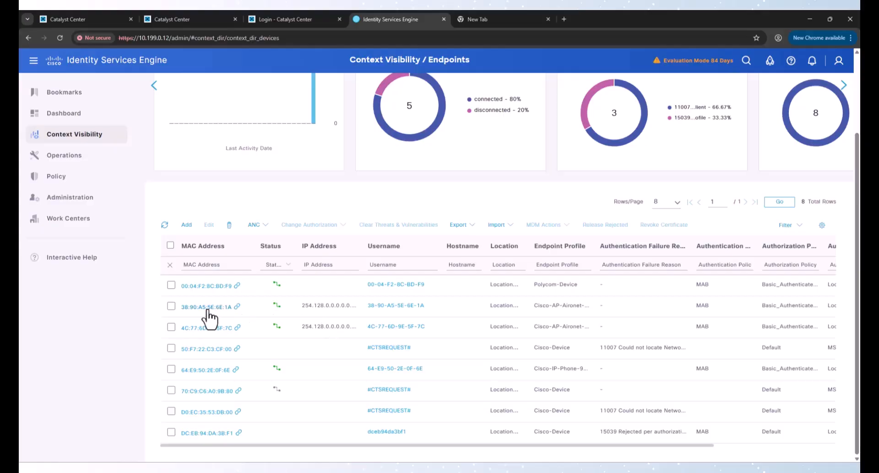
click(171, 305)
click(171, 327)
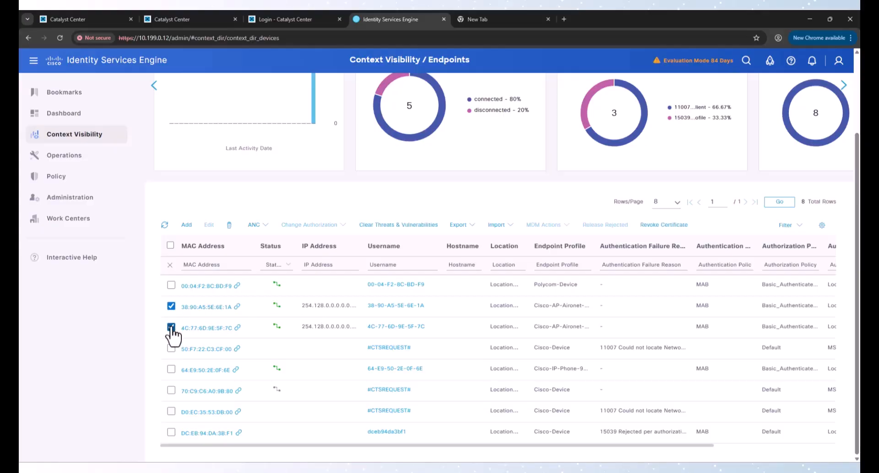
click(171, 370)
click(171, 285)
click(171, 307)
click(171, 327)
click(171, 369)
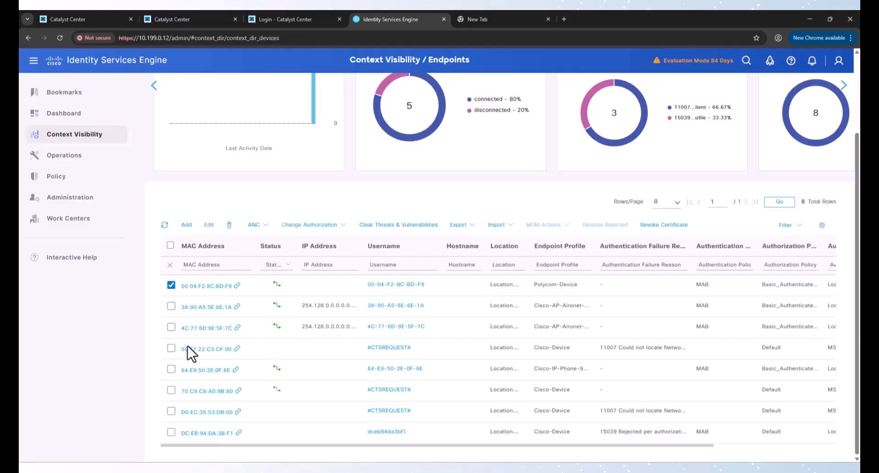
click(334, 227)
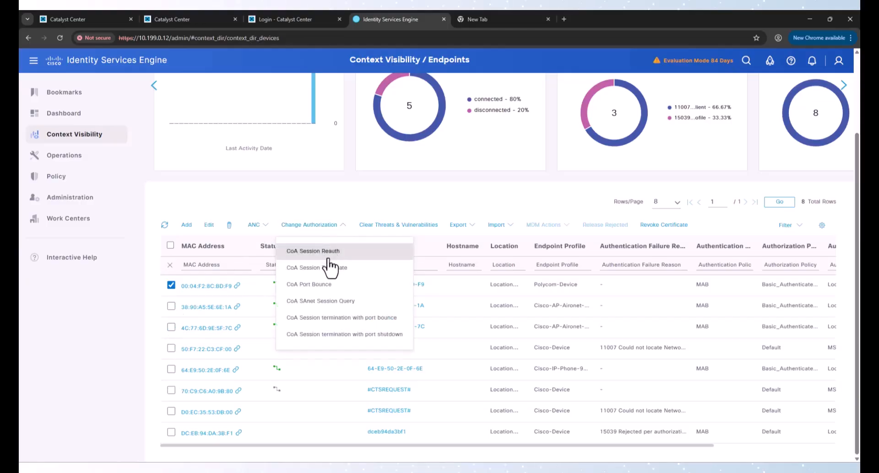
click(333, 285)
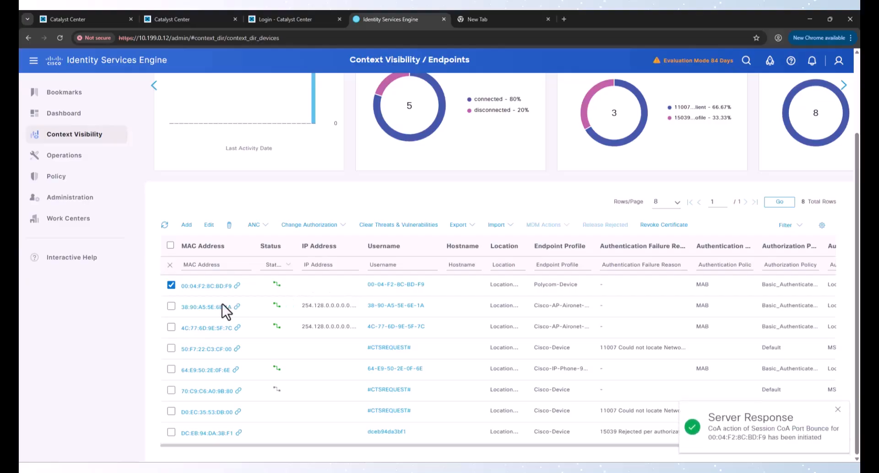
Step: Send CoA Port Bounces to 38:90:A5:5E:6E:1A, 4C:77:6D:9E:5F:7C and 64:E9:50:2E:0F:6E individually
click(171, 285)
click(171, 306)
click(306, 233)
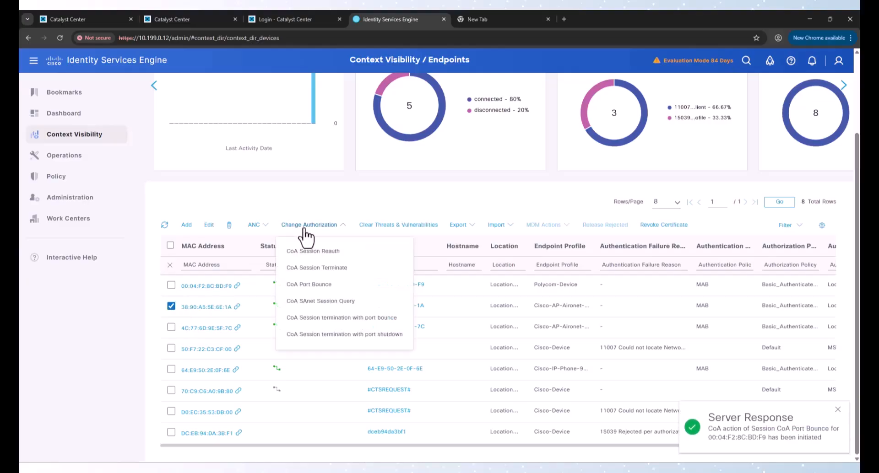
click(303, 283)
click(170, 306)
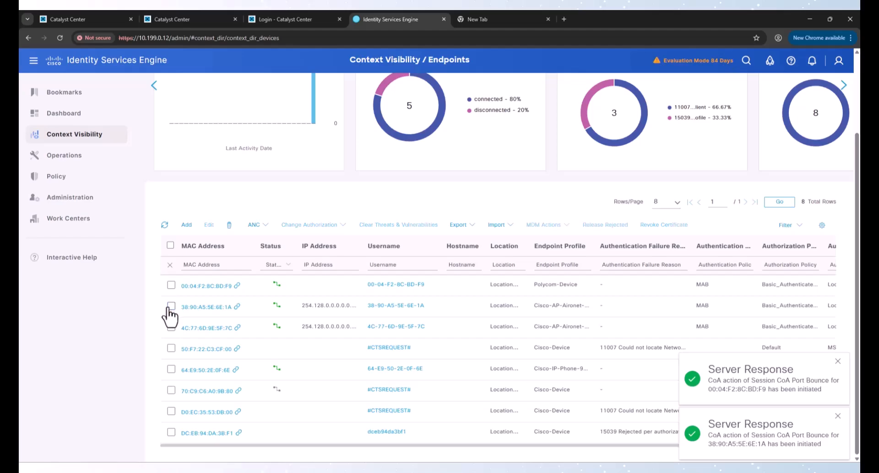
click(171, 327)
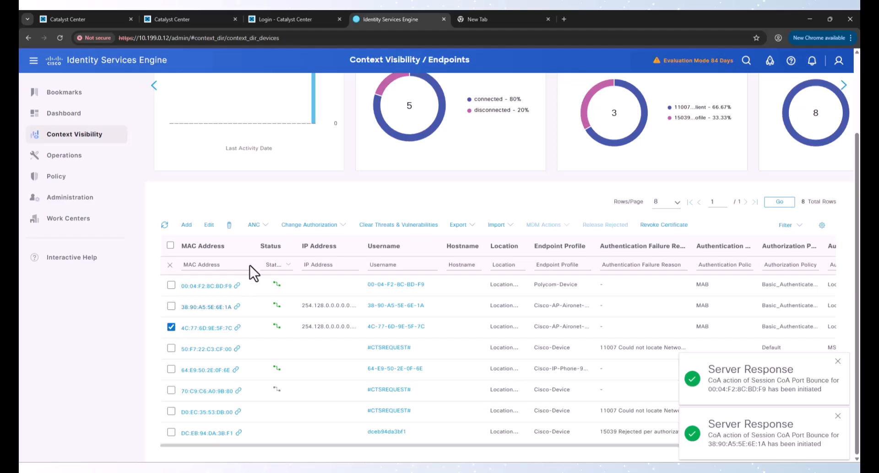
click(299, 225)
click(299, 285)
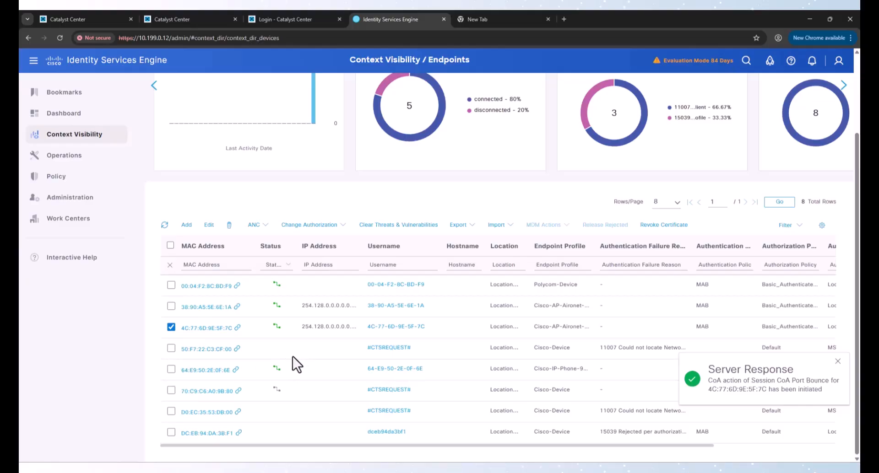
click(171, 369)
click(171, 328)
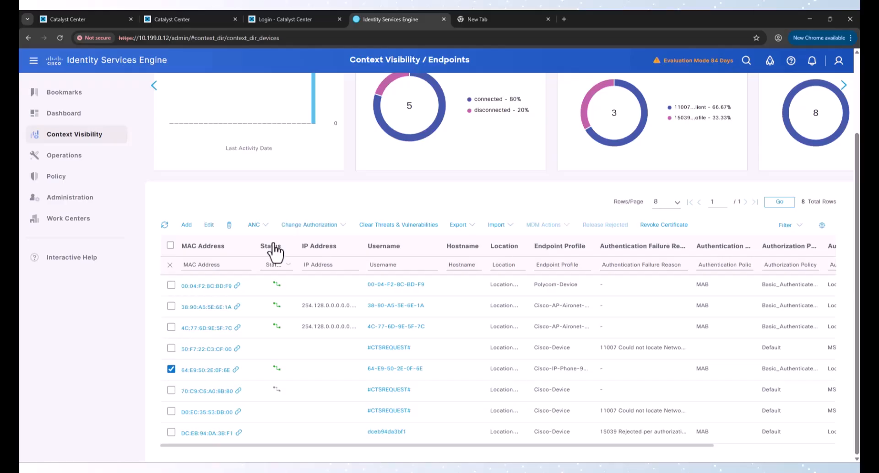
click(306, 225)
click(319, 286)
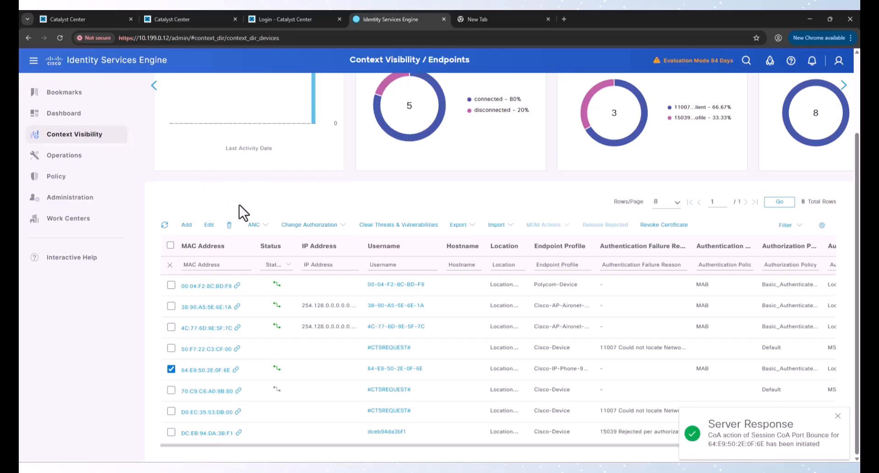
Step: Open RADIUS Live Logs and highlight the newest entry's time to check matched policies
mouse_move(69, 155)
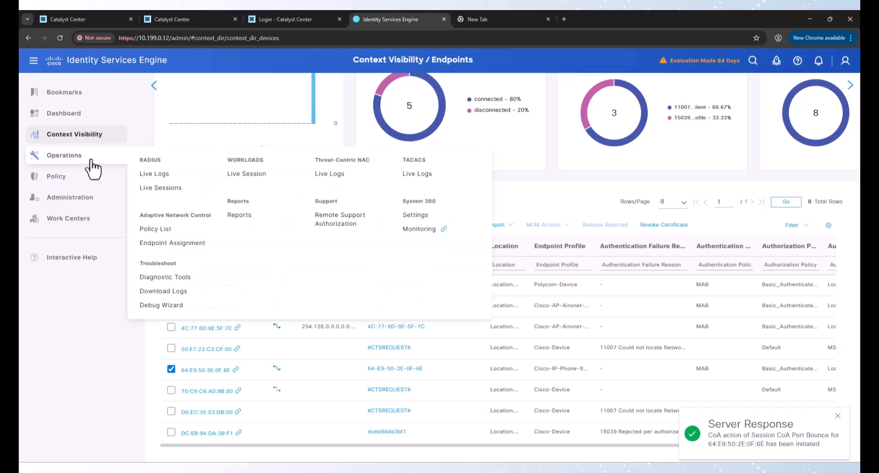
click(148, 174)
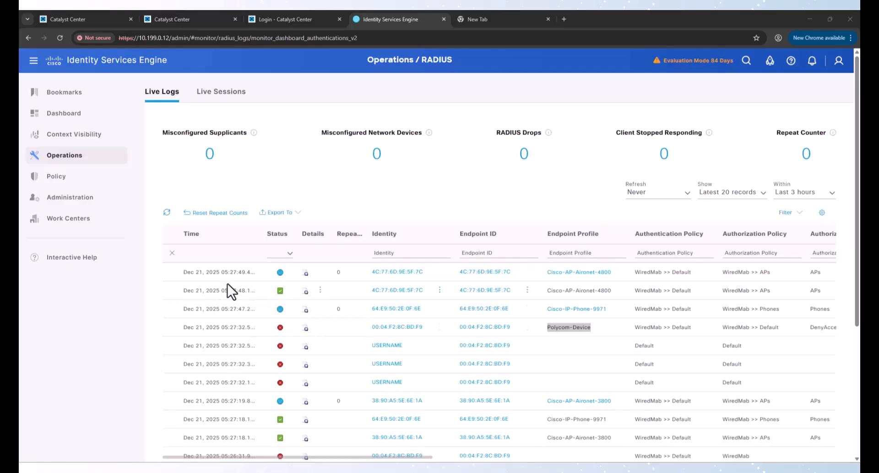
drag(216, 272, 266, 271)
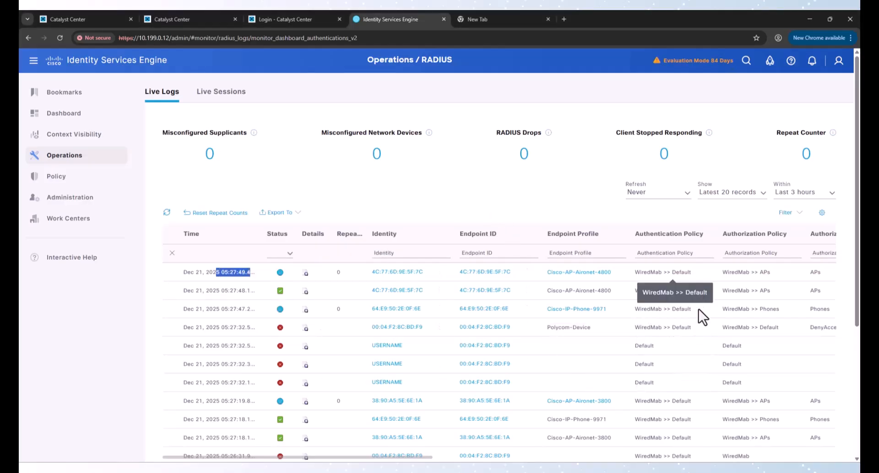
Step: Open the WiredMab policy set, expand Authentication Policy, and show the Default rule's failure-handling Options
mouse_move(54, 185)
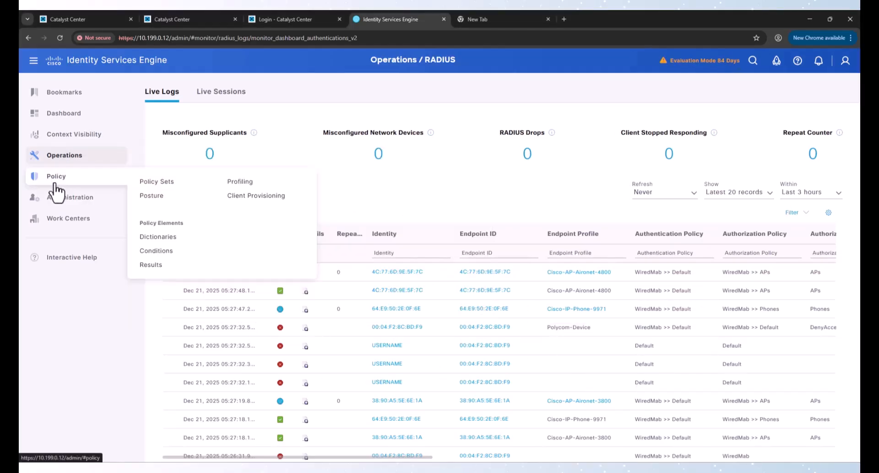
click(158, 183)
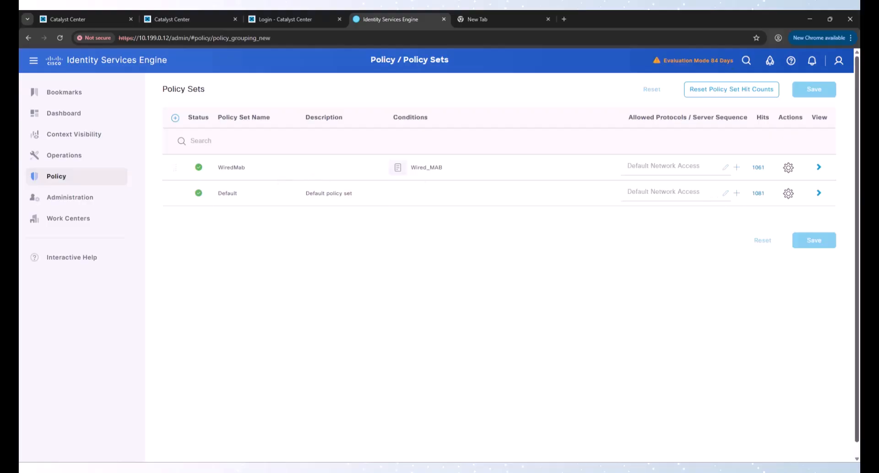
click(819, 168)
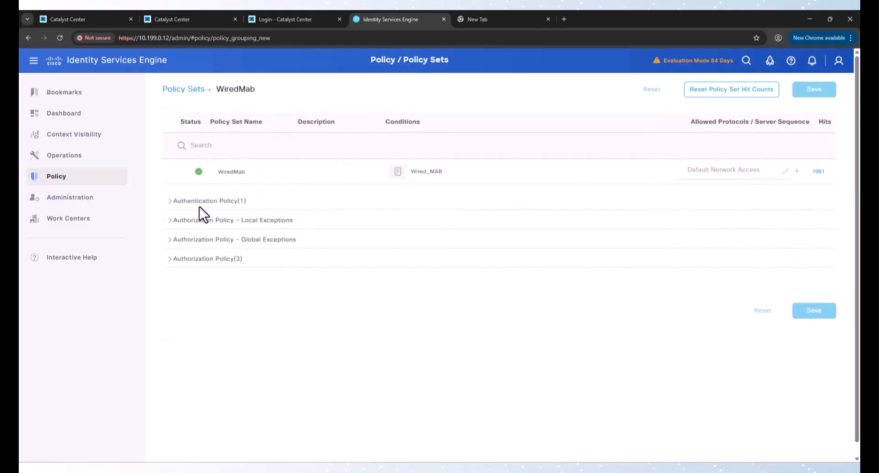
click(198, 203)
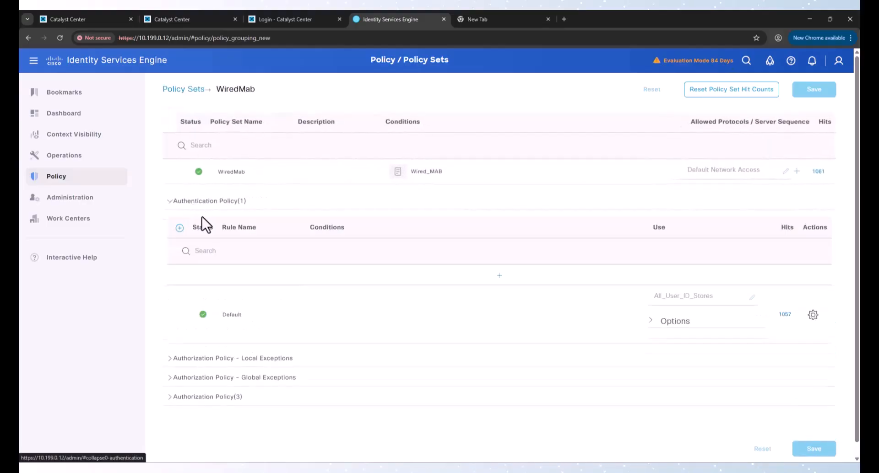
click(672, 322)
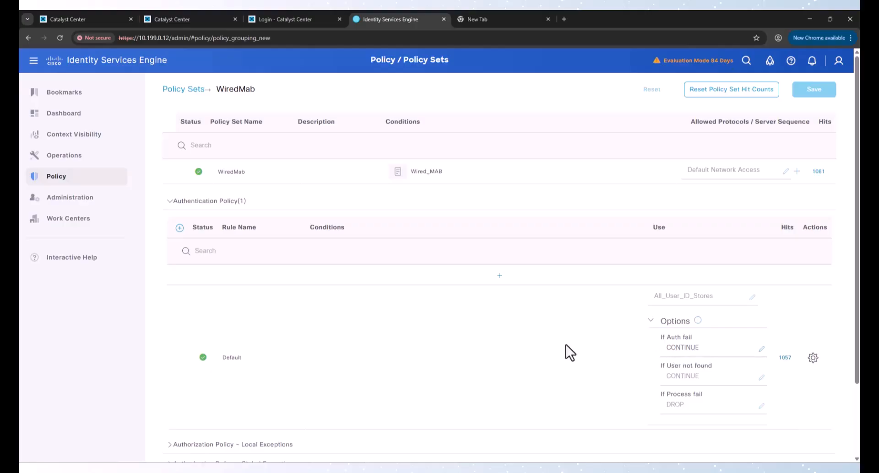
scroll(393, 351, down, 1)
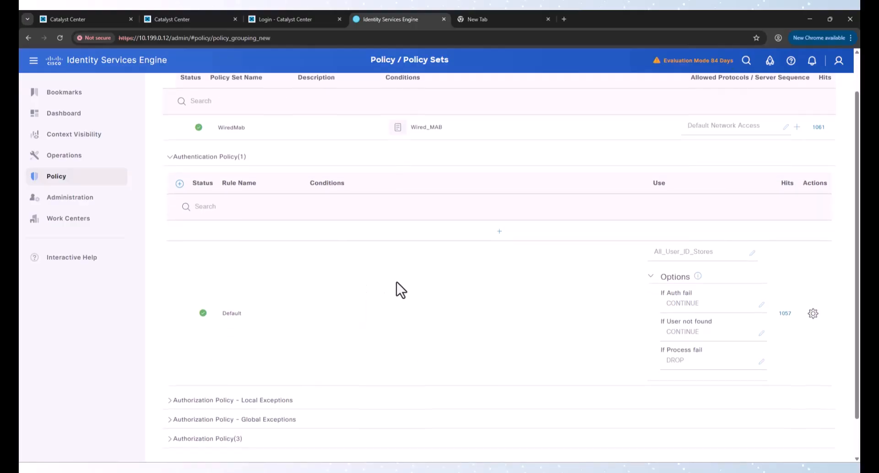
scroll(395, 282, down, 1)
Step: In RADIUS Live Logs, highlight the access points' WiredMab >> APs authorization matches
mouse_move(121, 165)
click(155, 174)
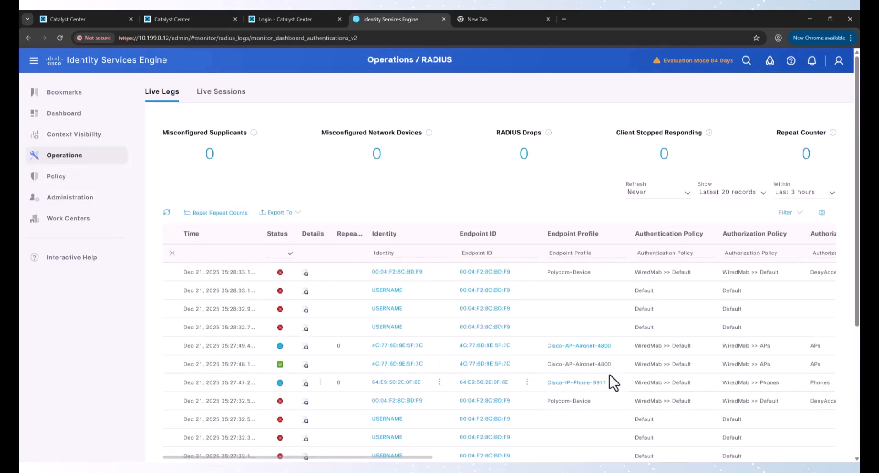
scroll(573, 411, down, 2)
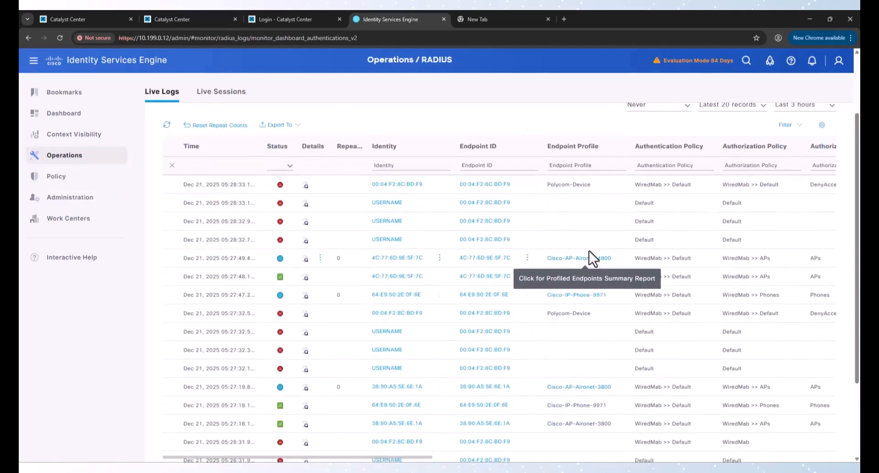
triple_click(769, 261)
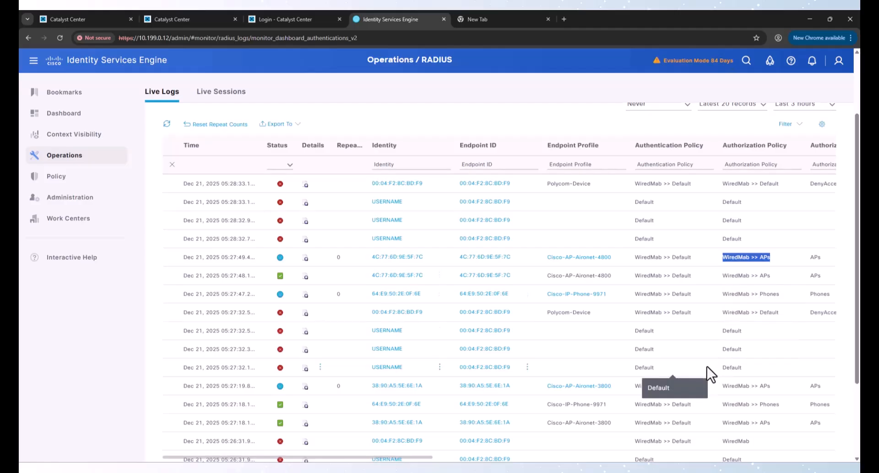
scroll(707, 367, down, 1)
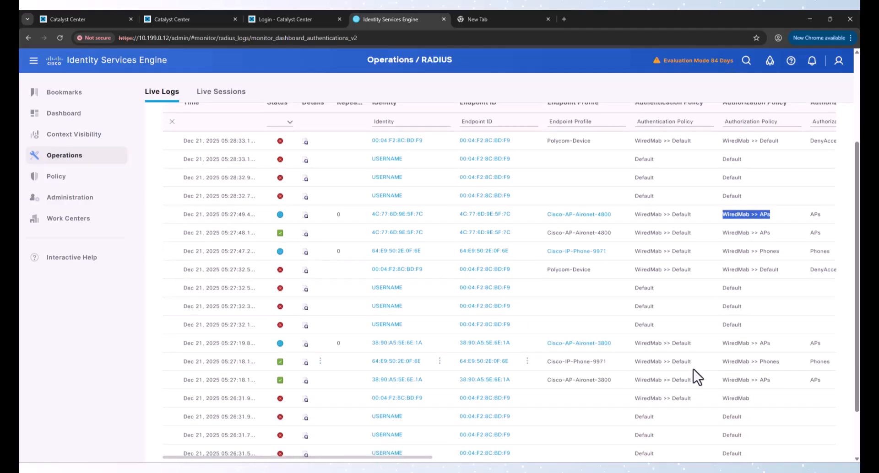
triple_click(728, 380)
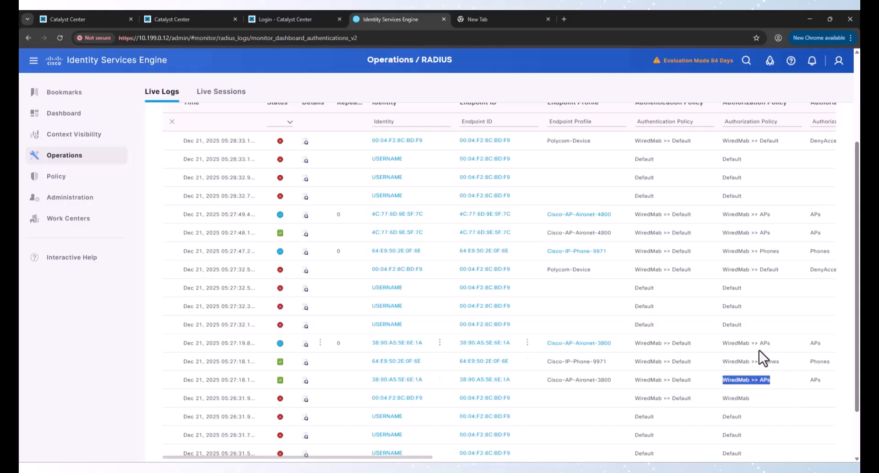
Step: Highlight the phone's WiredMab >> Phones match and the Polycom-Device entry hitting WiredMab >> Default
drag(789, 364, 714, 361)
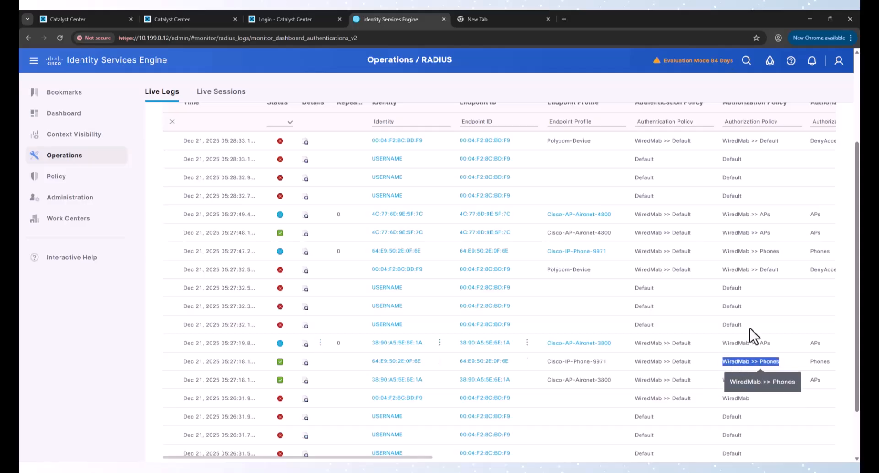
drag(592, 142, 545, 142)
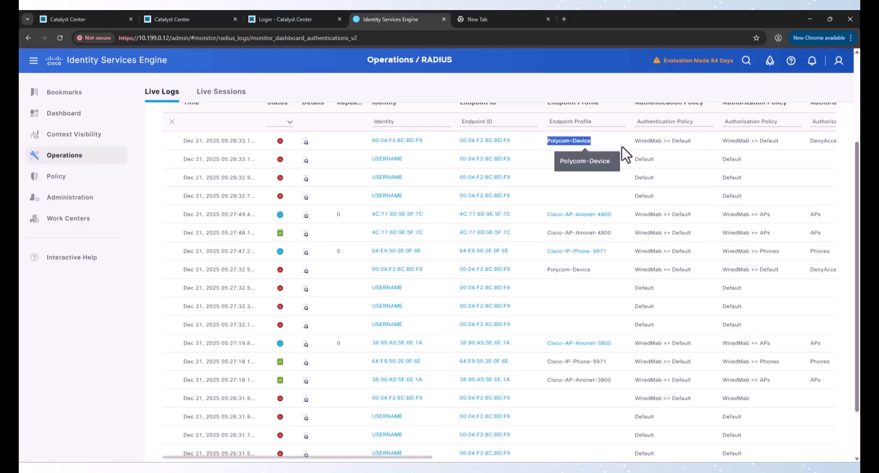
drag(718, 141, 780, 142)
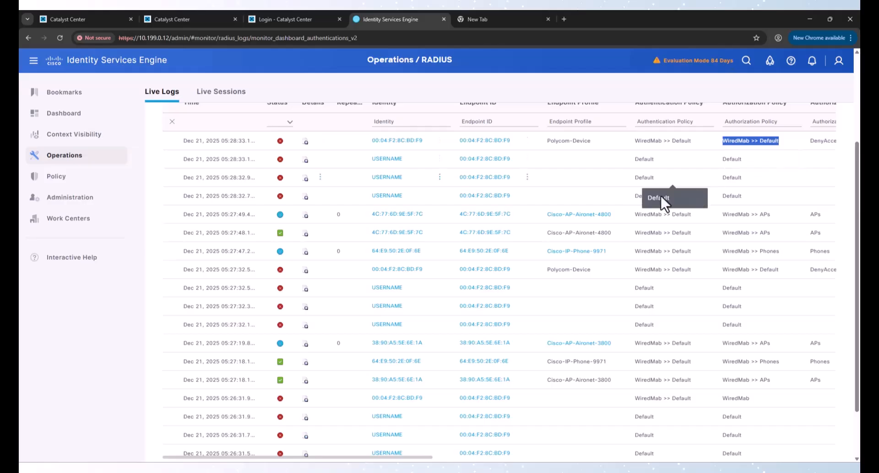
Step: Expand WiredMab's Authorization Policy to review the APs, Phones and Default rules, then open Context Visibility Endpoints
mouse_move(94, 183)
click(156, 183)
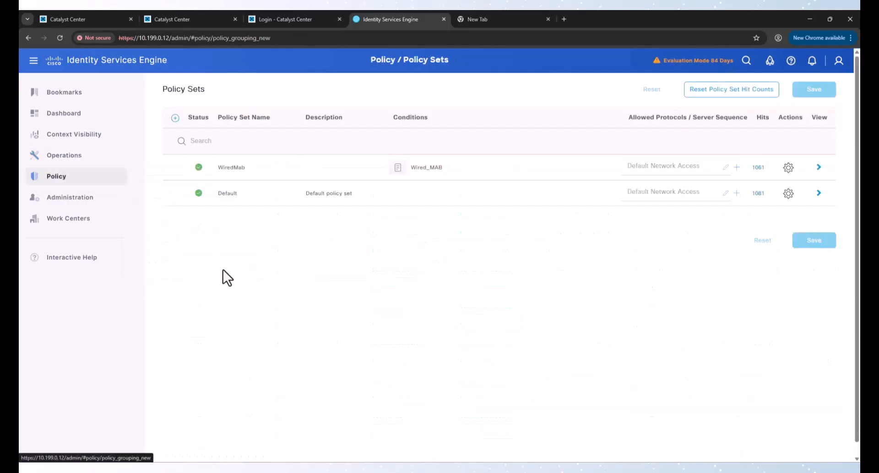
click(819, 167)
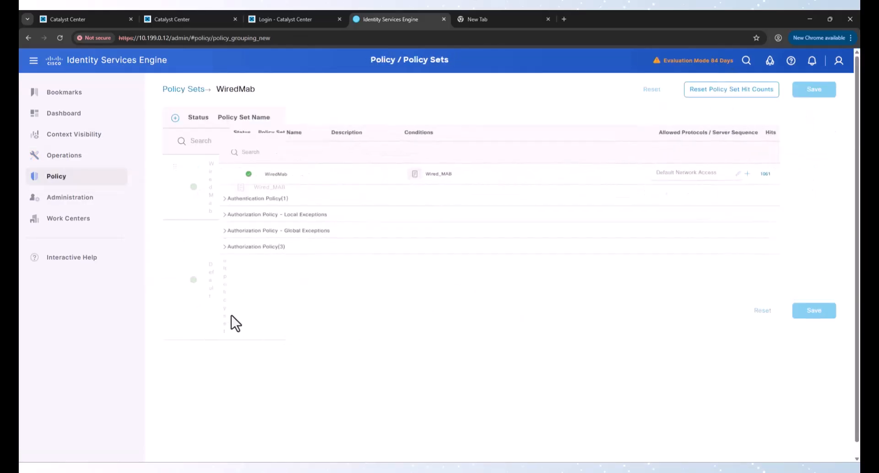
click(170, 260)
scroll(277, 333, down, 1)
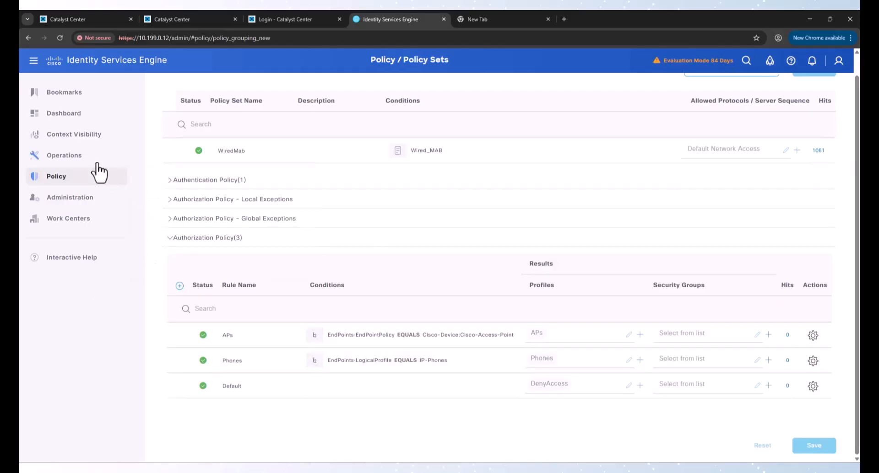
mouse_move(82, 143)
click(152, 143)
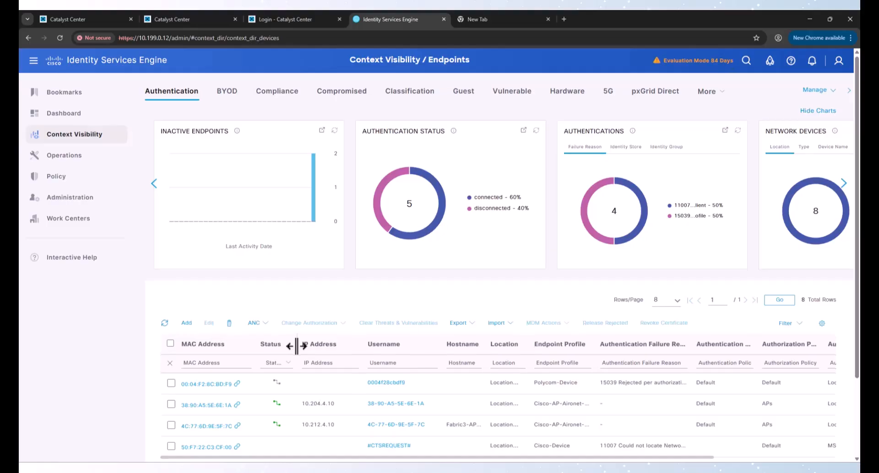
Step: Check endpoint 00:04:F2:8C:BD:F9's authentication history and attributes, then open its full detail page
scroll(296, 345, down, 2)
scroll(358, 343, down, 1)
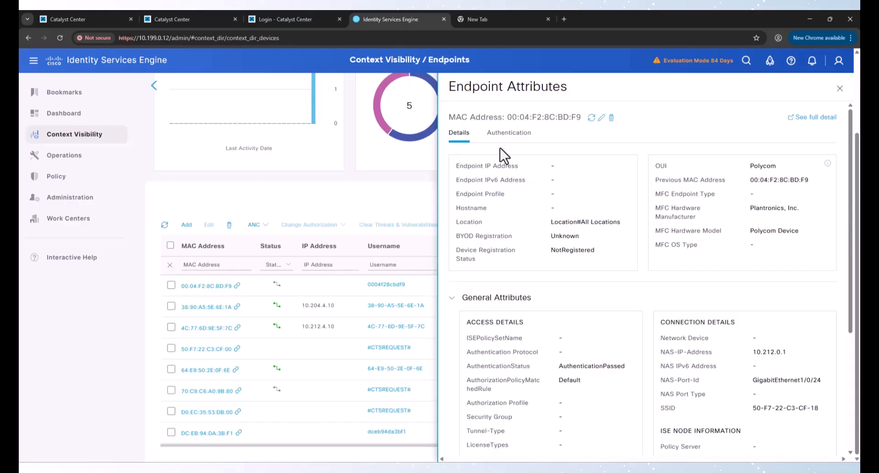
click(512, 135)
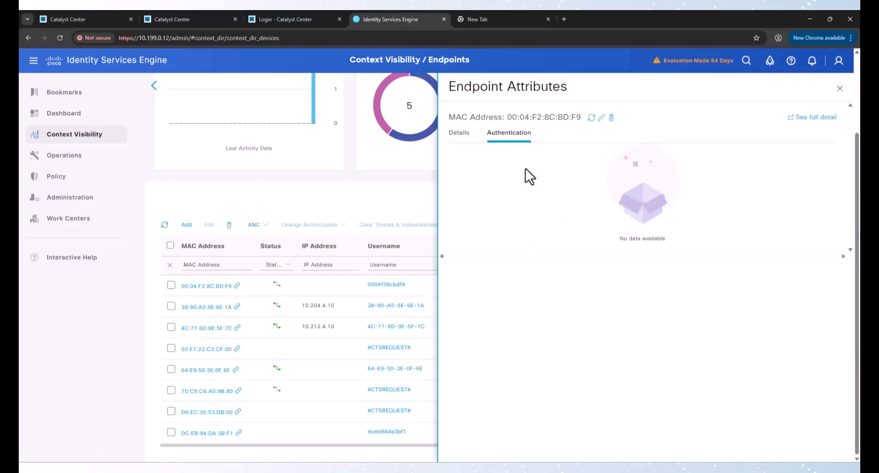
click(459, 133)
scroll(758, 176, down, 4)
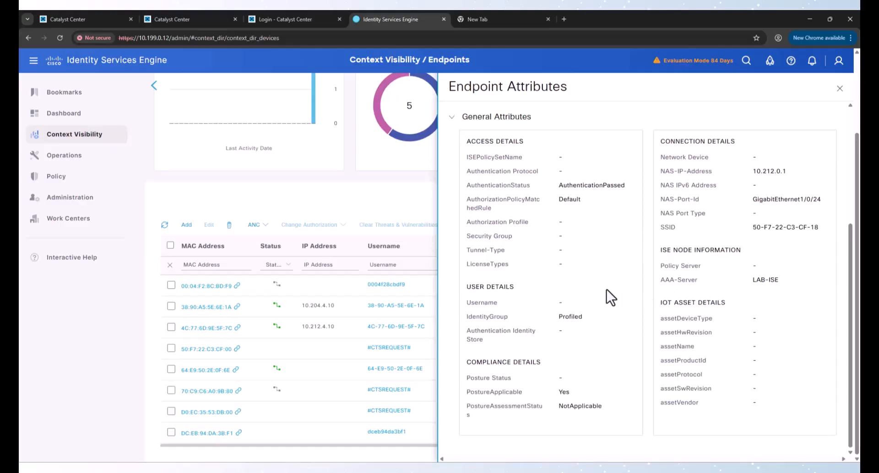
scroll(606, 290, up, 4)
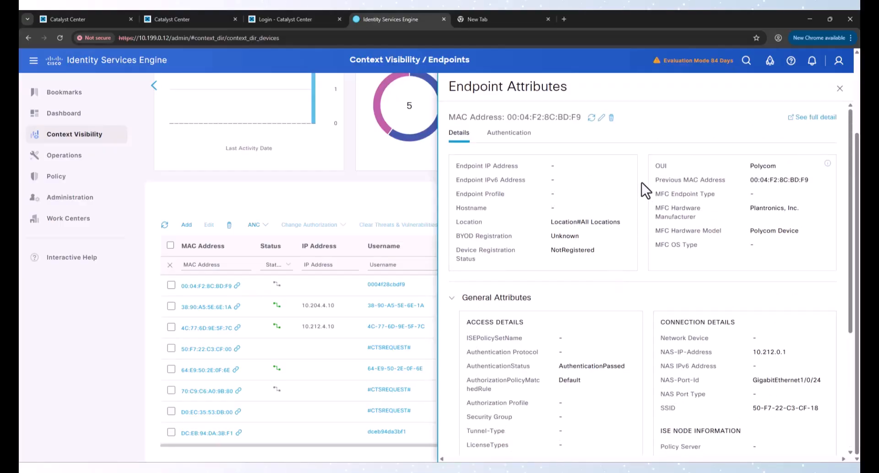
click(803, 118)
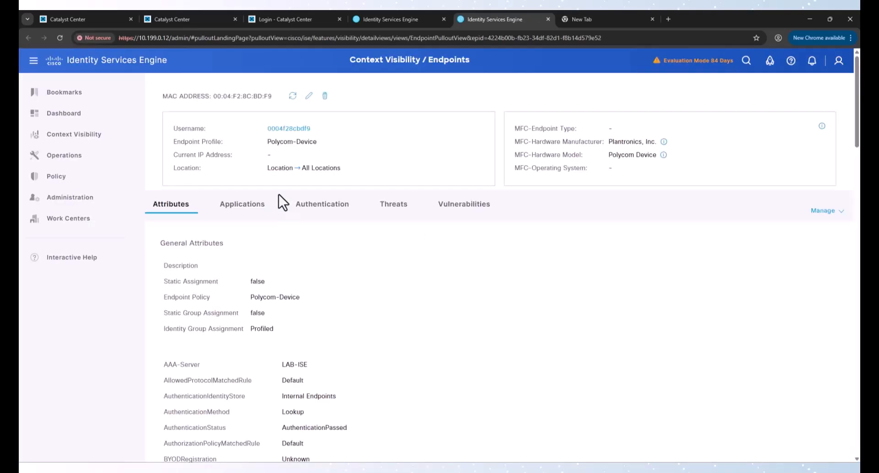
Step: Browse the endpoint's Applications, Authentication, Threats and Vulnerabilities tabs, then return to Attributes
click(238, 206)
click(309, 220)
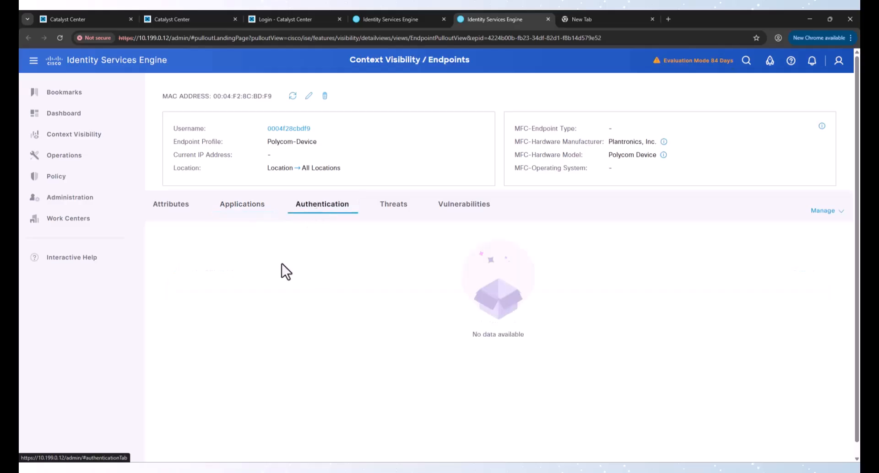
click(395, 211)
click(464, 206)
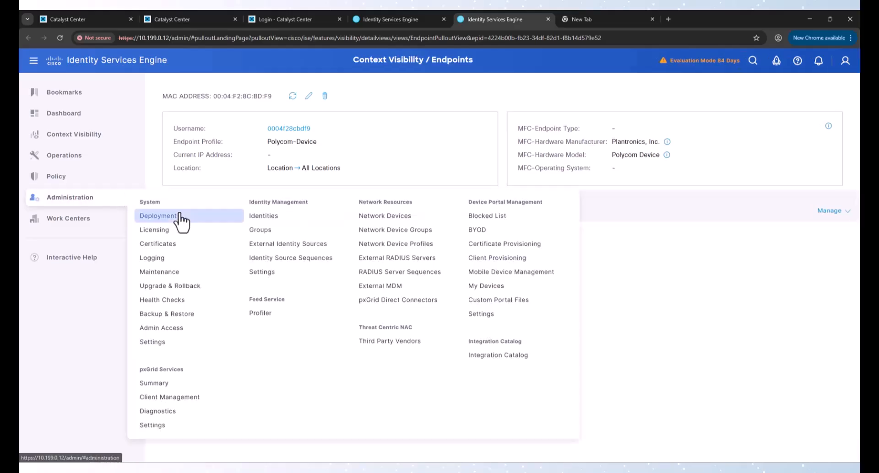
click(193, 209)
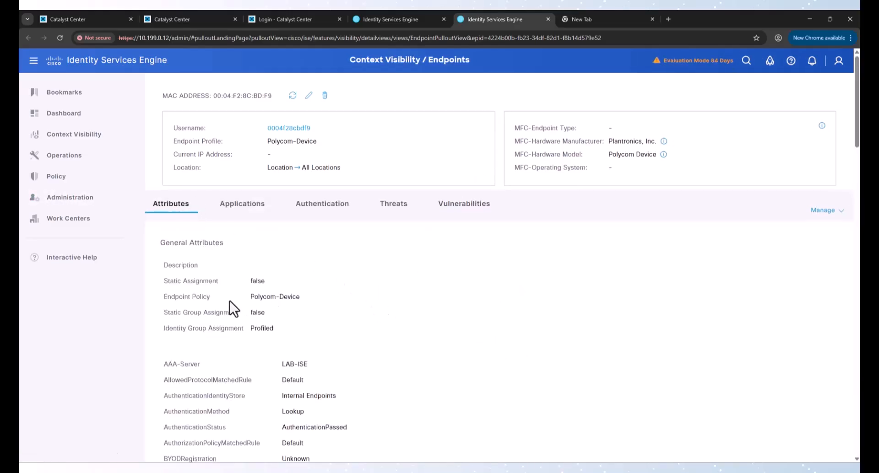
Step: Copy the cdpCachePlatform value 'Polycom VVX 500' from the endpoint attributes
scroll(233, 302, down, 3)
scroll(292, 226, down, 4)
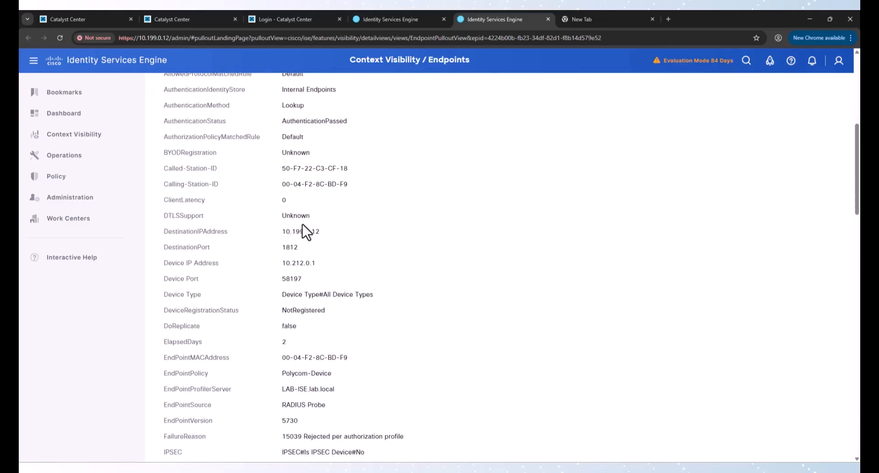
scroll(303, 226, down, 6)
scroll(303, 225, down, 5)
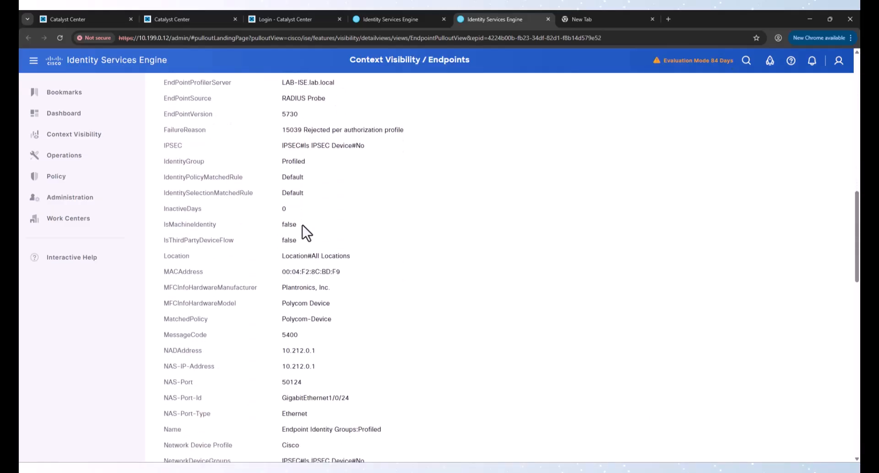
scroll(302, 224, down, 1)
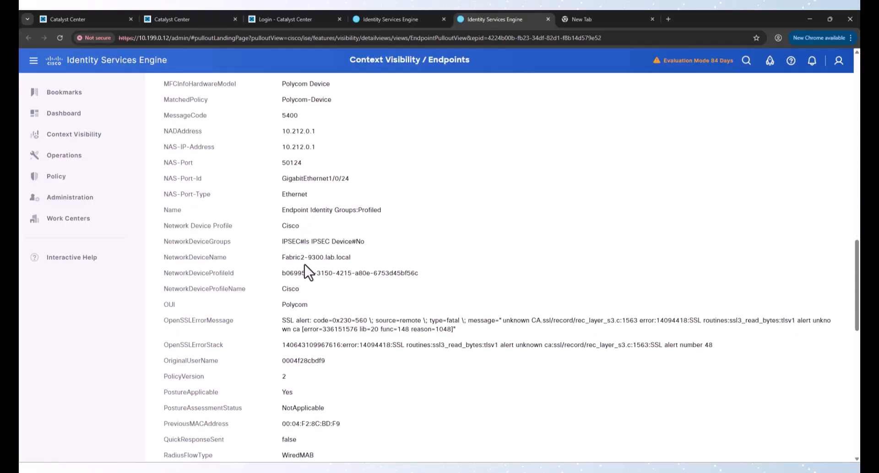
scroll(300, 231, down, 2)
scroll(315, 227, down, 1)
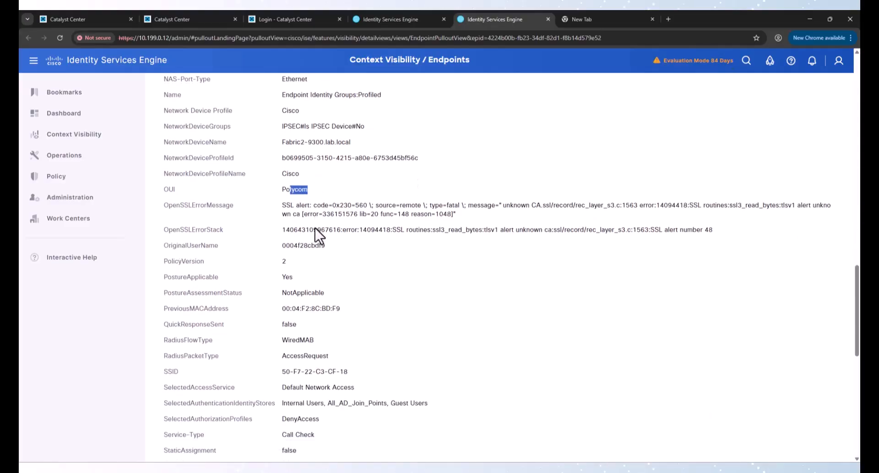
scroll(318, 216, down, 2)
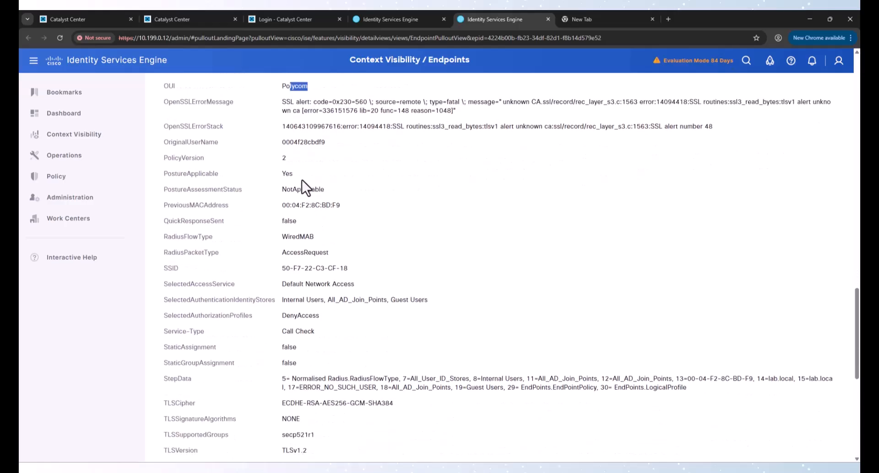
scroll(291, 234, down, 1)
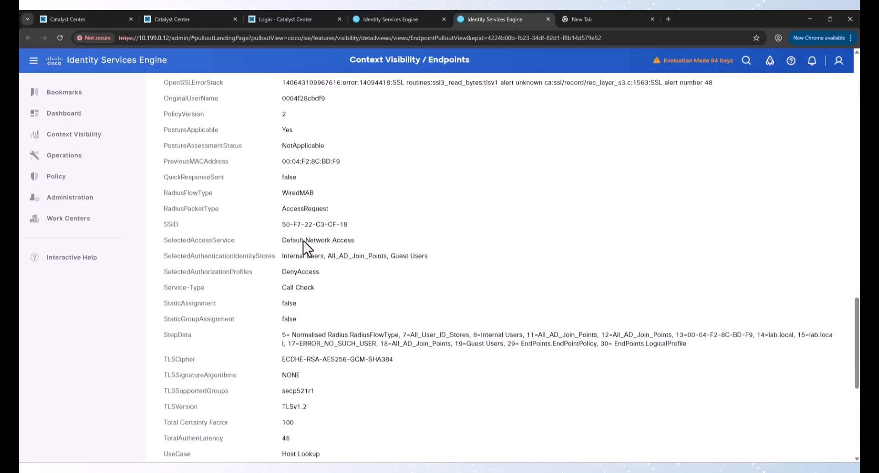
scroll(303, 242, down, 5)
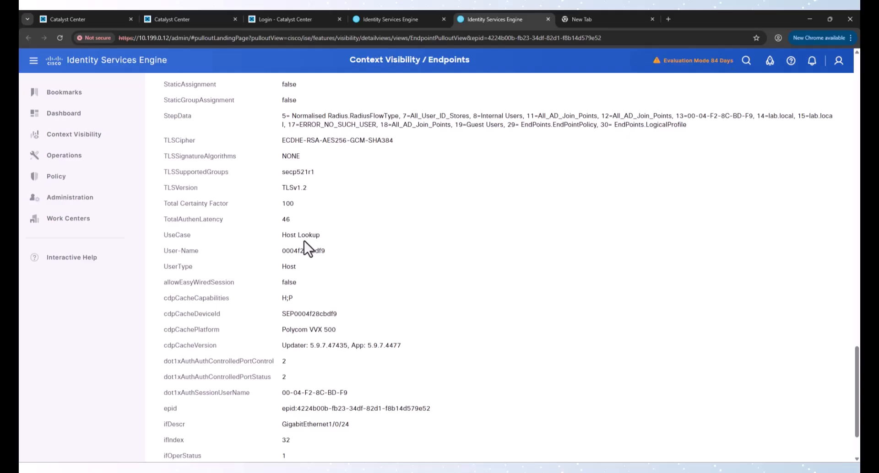
scroll(304, 241, down, 1)
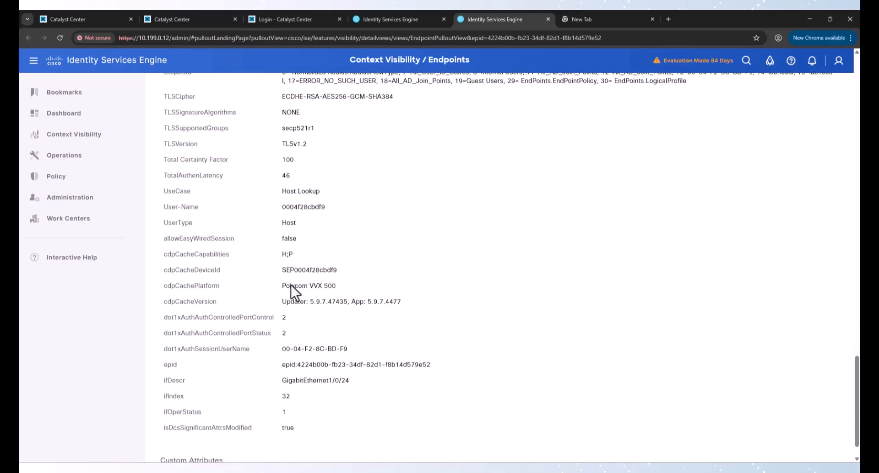
drag(281, 285, 391, 293)
right_click(314, 286)
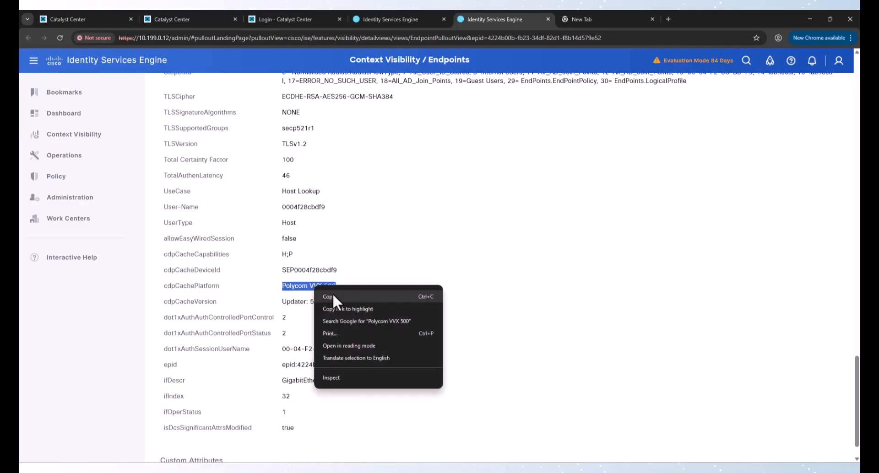
click(332, 293)
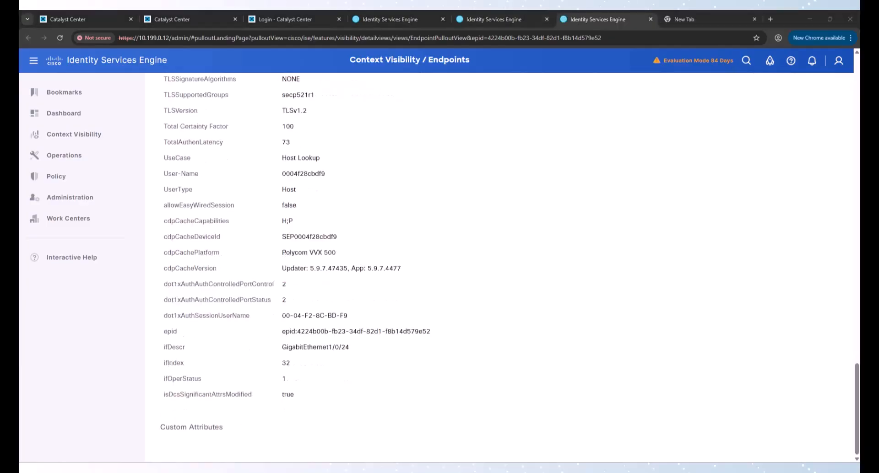
Step: Go to the Policy > Profiling page
mouse_move(81, 161)
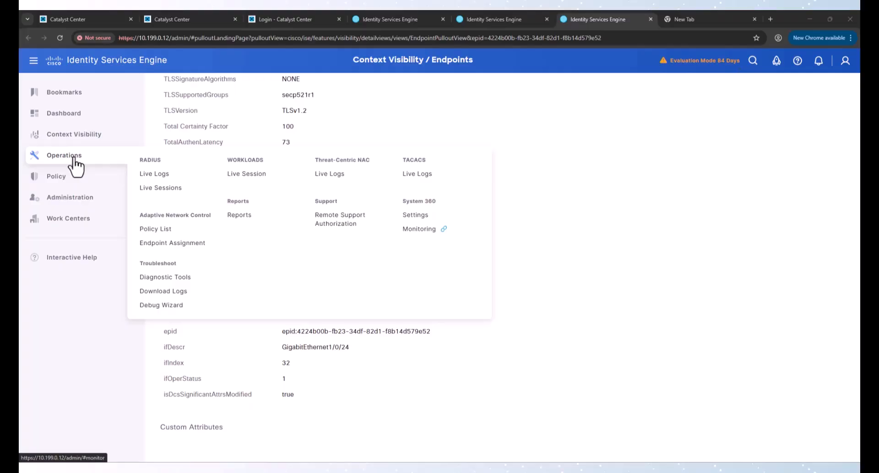
mouse_move(68, 178)
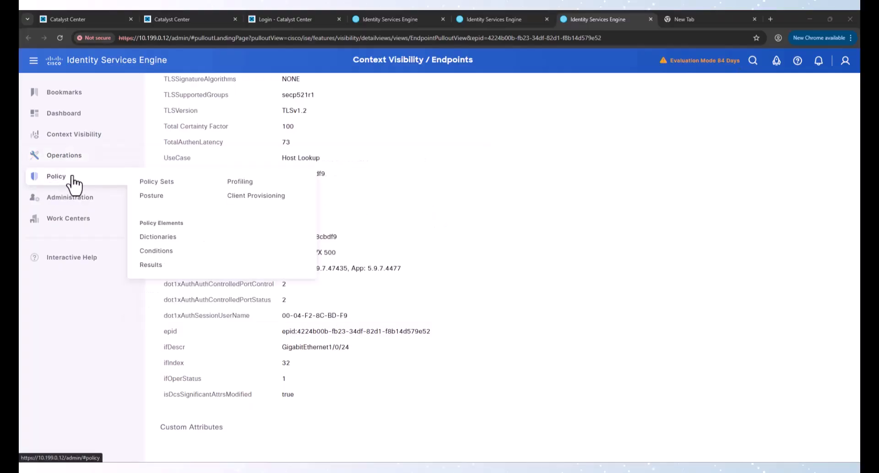
click(236, 184)
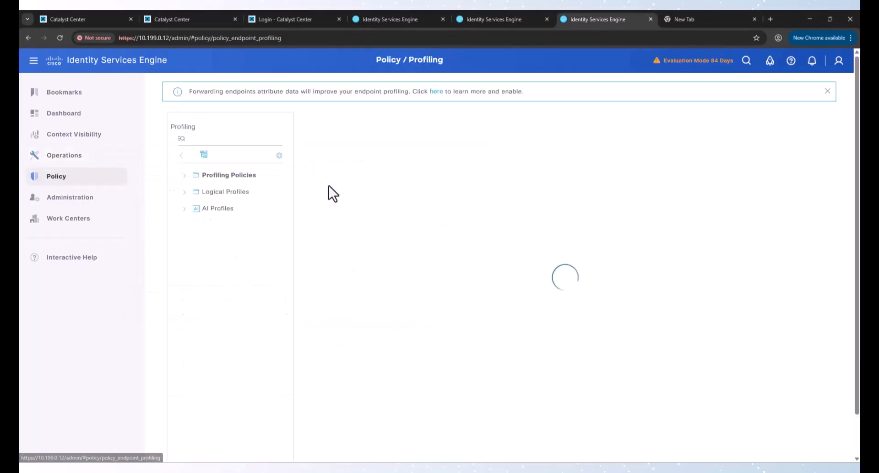
Step: Open the IP-Phones logical profile and select Polycom-Device in its Available Policies list
click(228, 194)
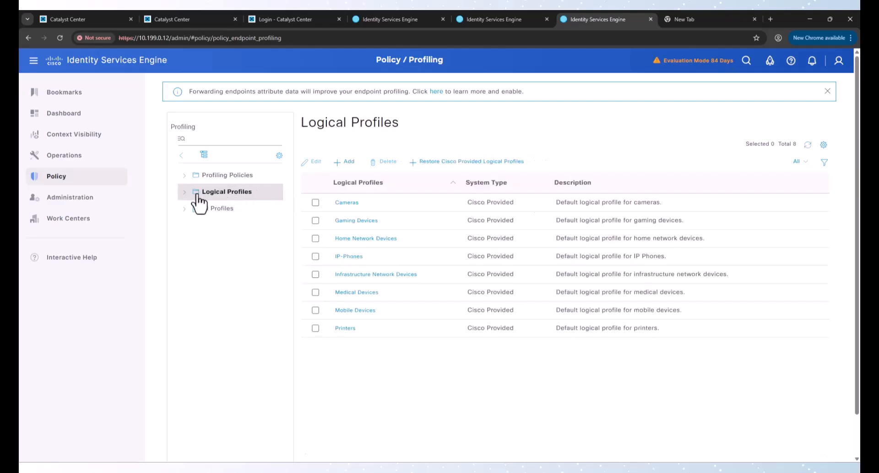
click(355, 256)
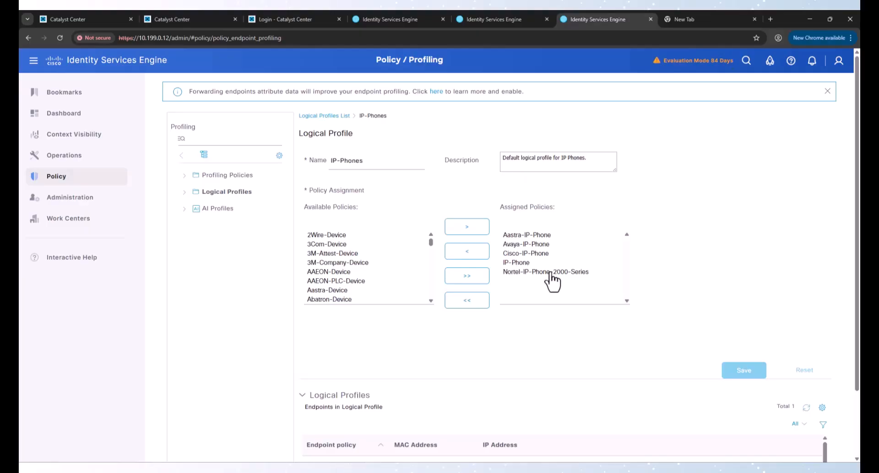
scroll(403, 280, down, 5)
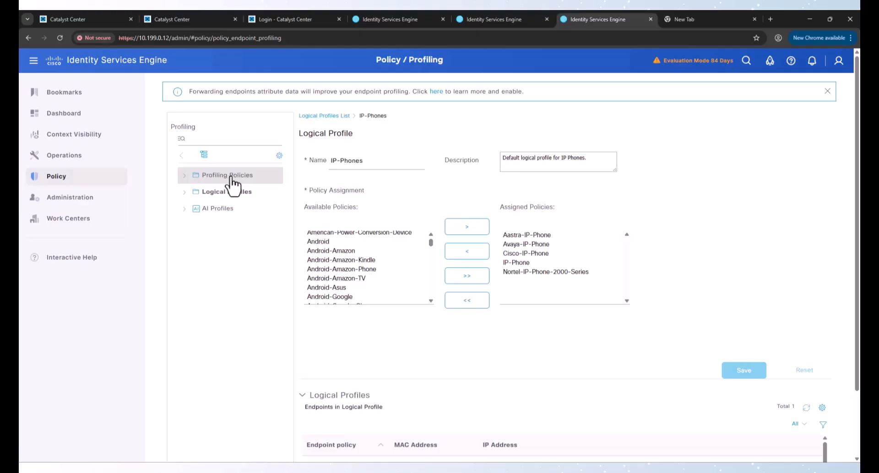
scroll(364, 267, down, 3)
scroll(365, 266, down, 15)
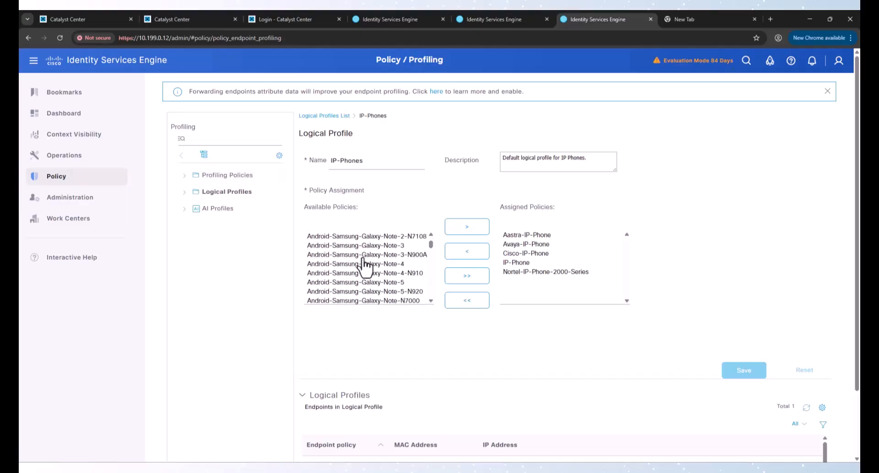
scroll(365, 267, down, 15)
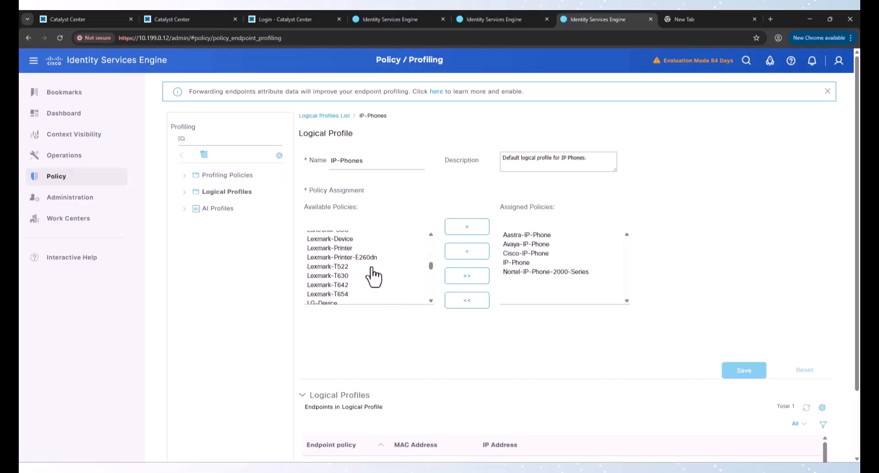
scroll(371, 274, down, 15)
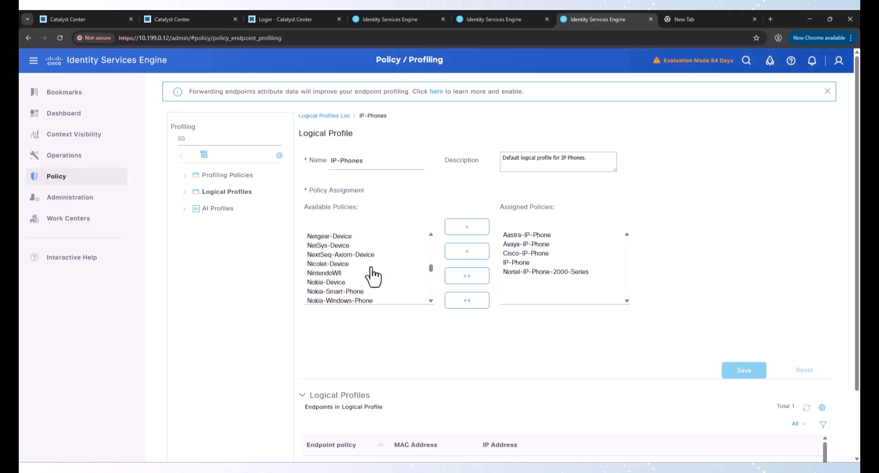
scroll(371, 274, down, 15)
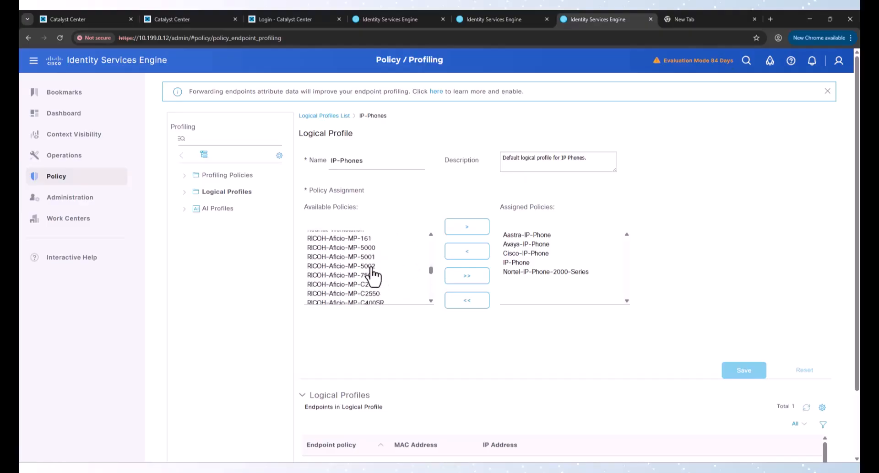
scroll(372, 274, down, 7)
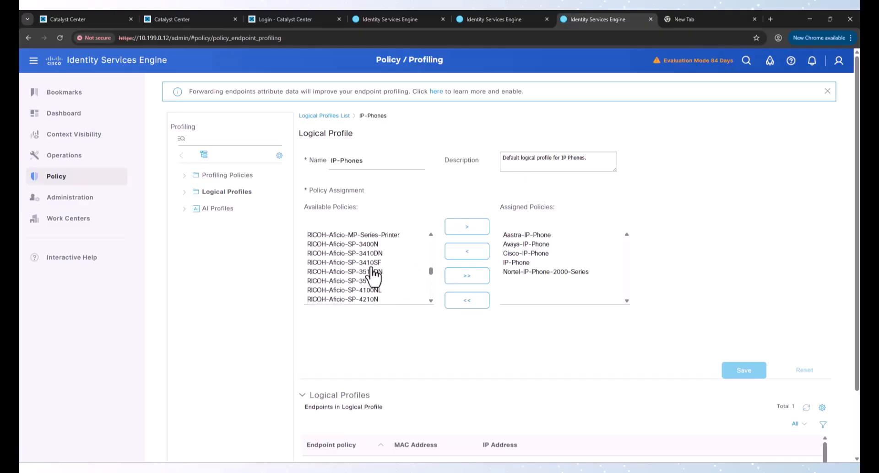
scroll(371, 274, up, 2)
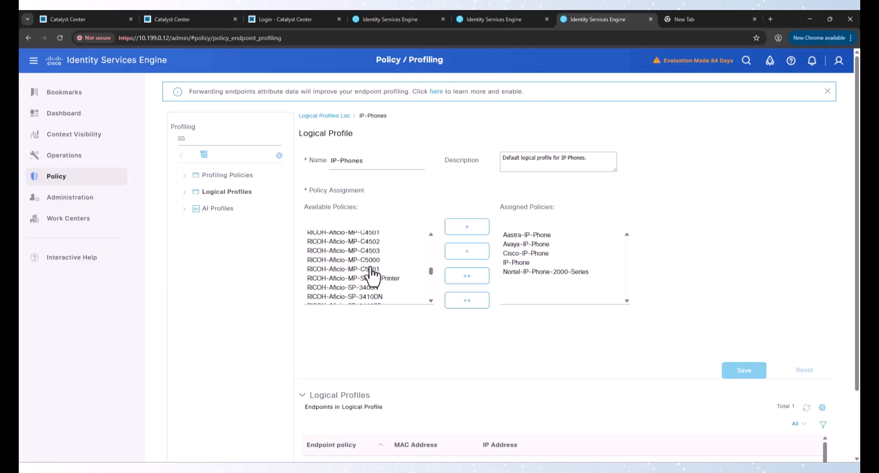
scroll(372, 275, up, 5)
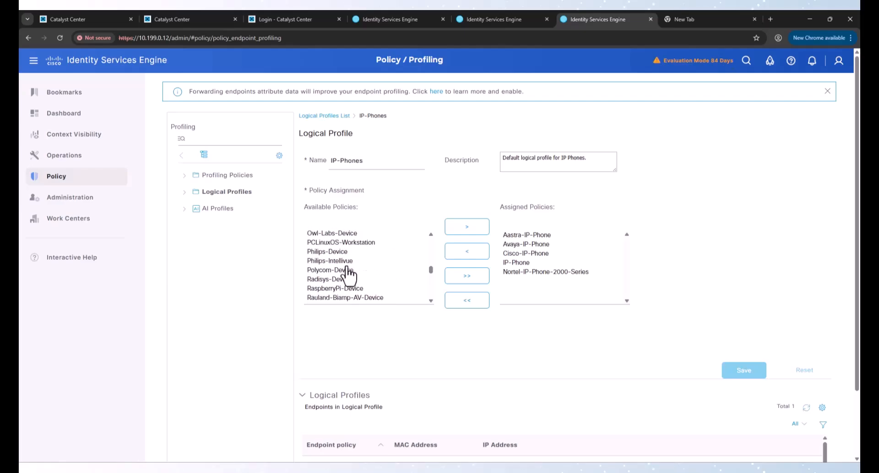
click(337, 271)
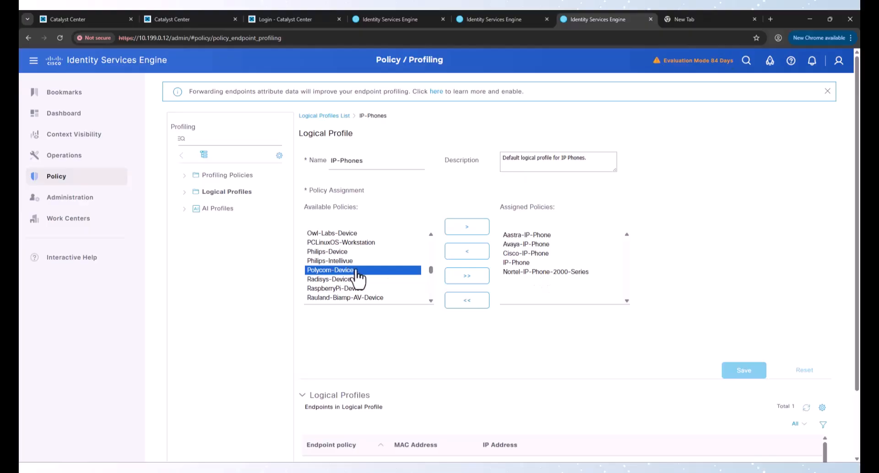
Step: Open the Profiling Policies list, which shows 889 Cisco-provided policies
click(229, 179)
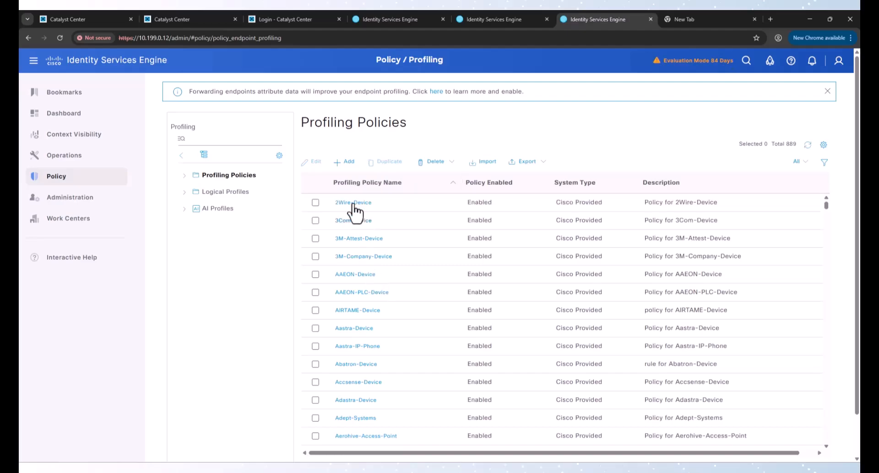
Step: Start a new profiling policy named Polycom-VVX-500
click(347, 170)
mouse_move(64, 155)
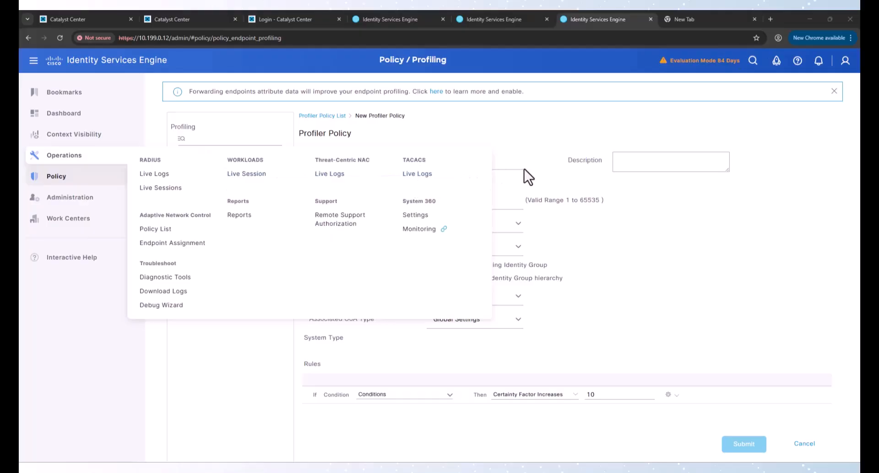
click(488, 161)
text(Polycom VVX 500)
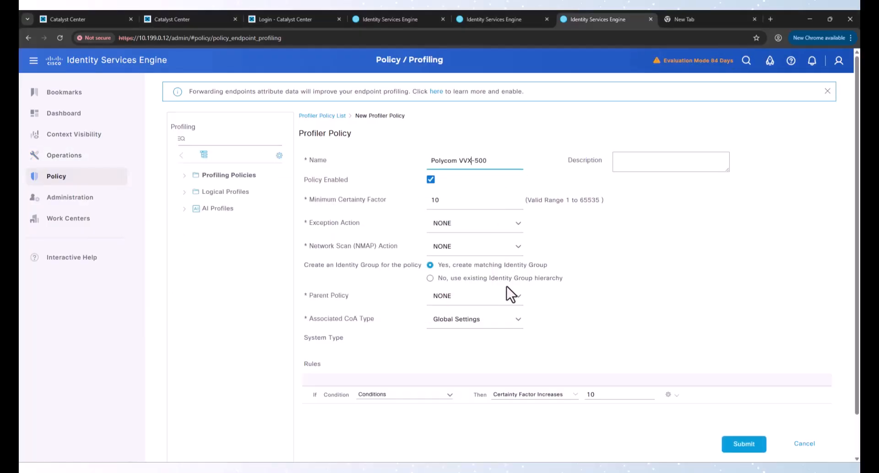
key(BackSpace)
text(-)
Step: Give its rule a CDP cdpCachePlatform EQUALS condition with the copied value, then submit the policy
click(450, 395)
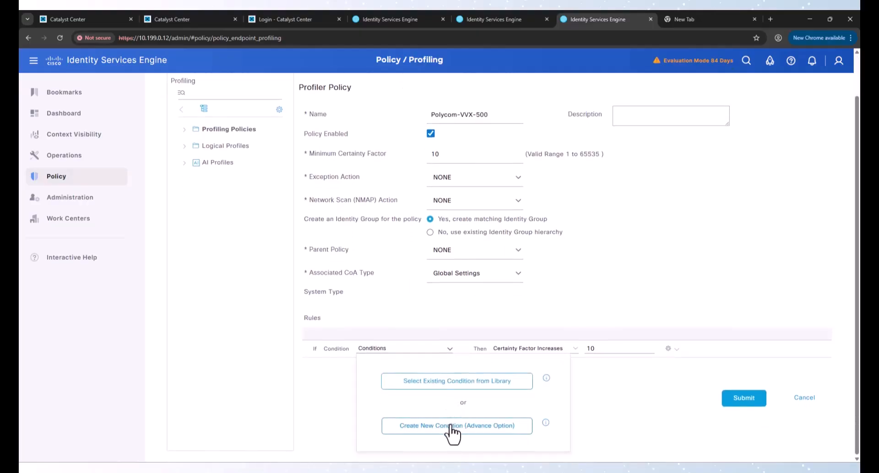
click(452, 428)
click(507, 396)
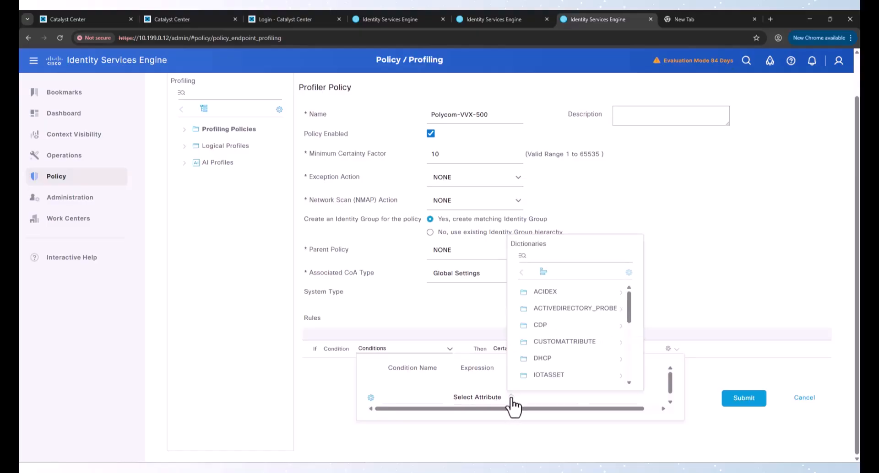
click(621, 327)
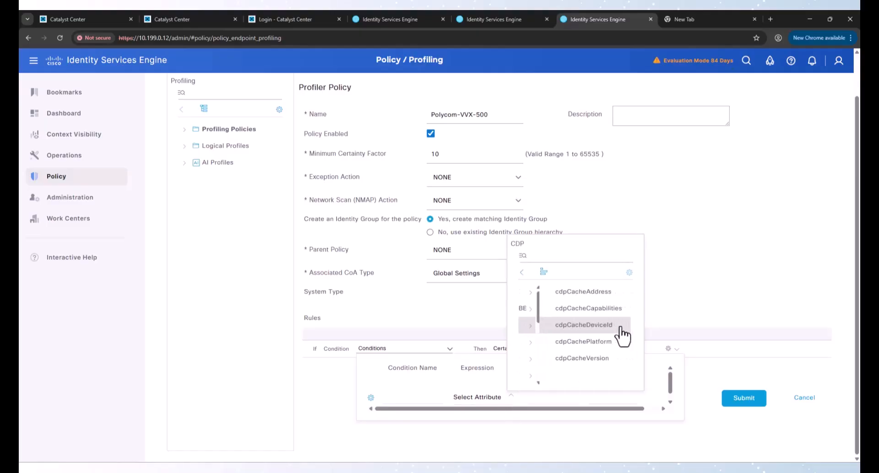
click(588, 343)
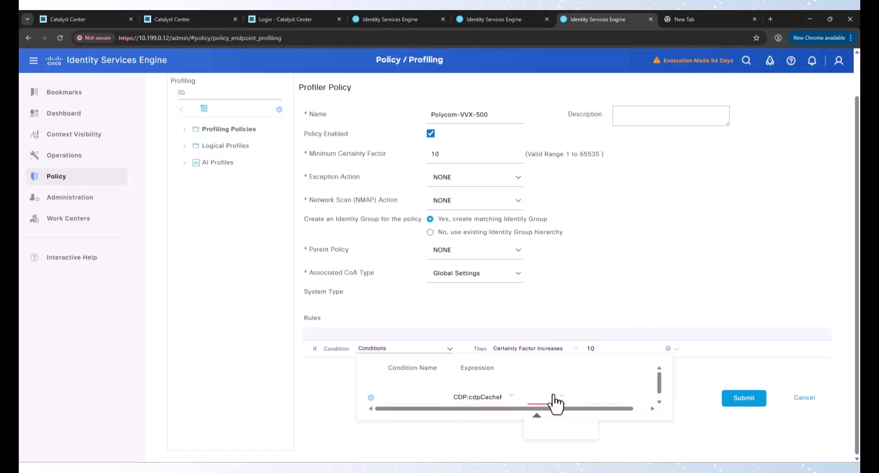
click(557, 397)
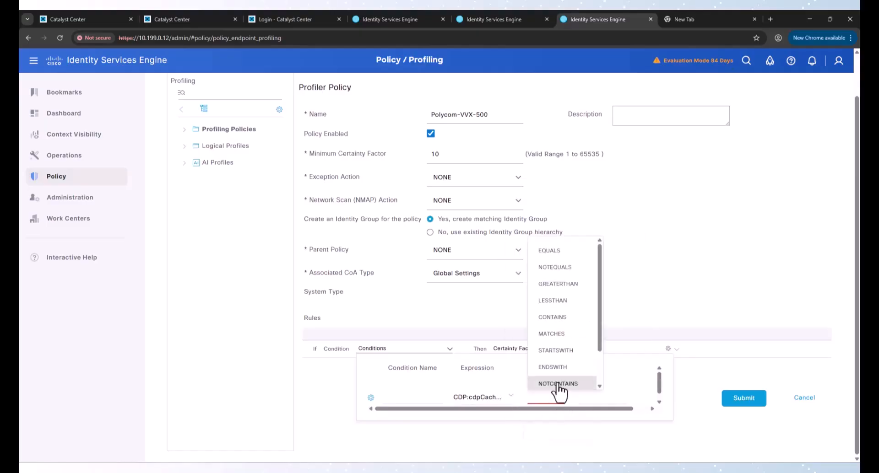
click(552, 250)
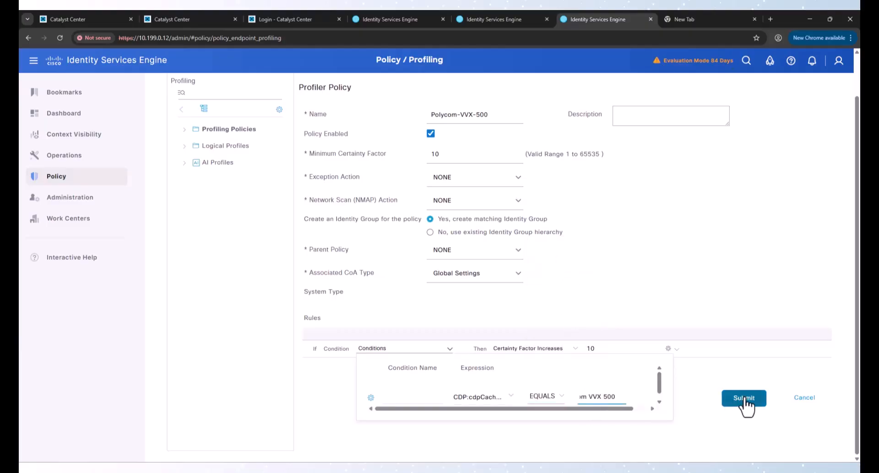
click(667, 401)
click(691, 391)
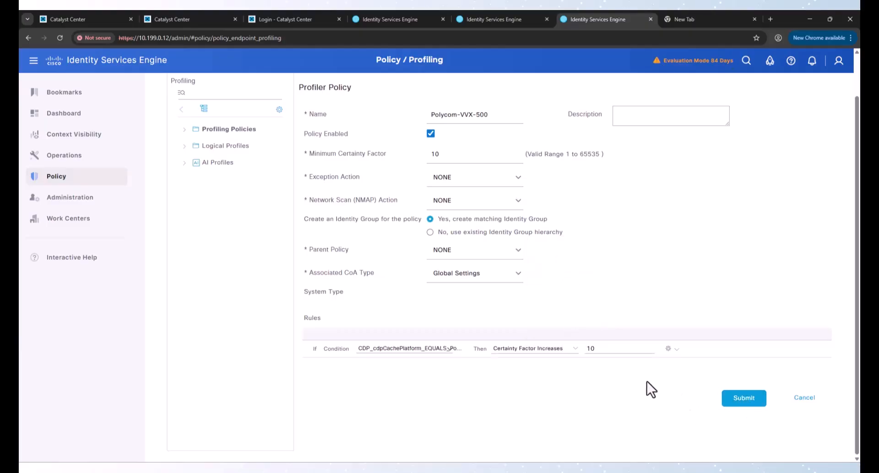
click(736, 397)
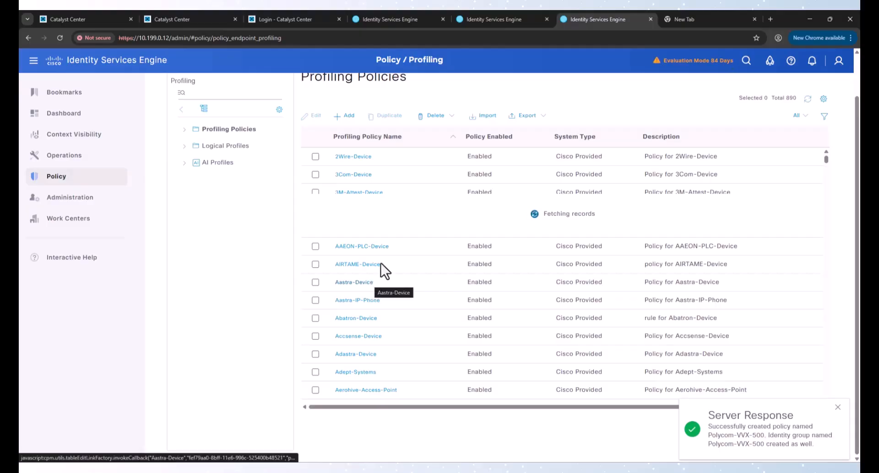
Step: Filter the profiling policies list by the name Polycom
click(824, 117)
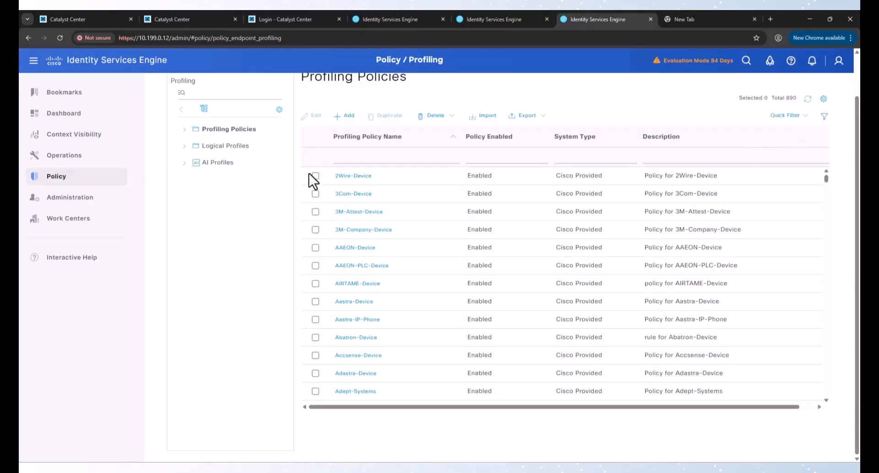
click(354, 160)
text(Polycom)
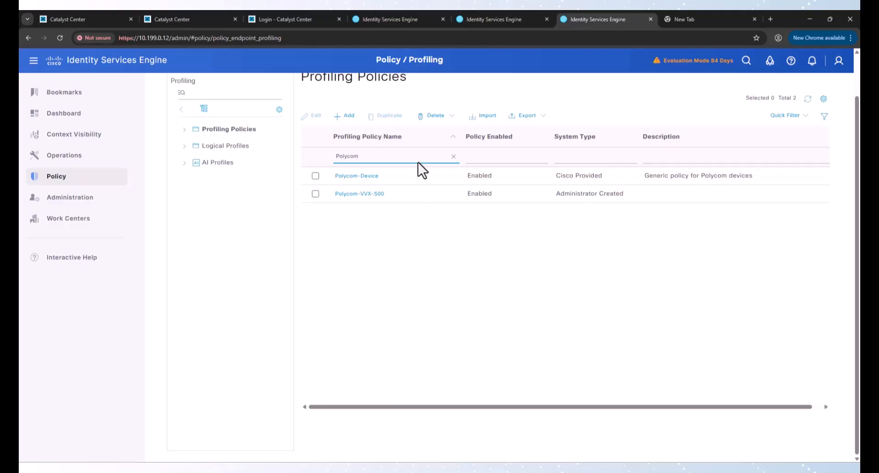
Step: Check that Polycom-Device has a minimum certainty factor of 100, then return to the filtered list
click(356, 175)
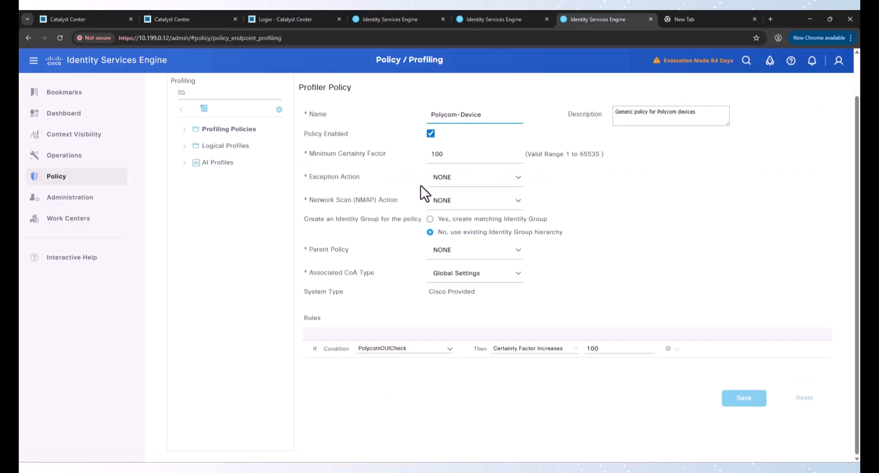
drag(447, 158, 405, 156)
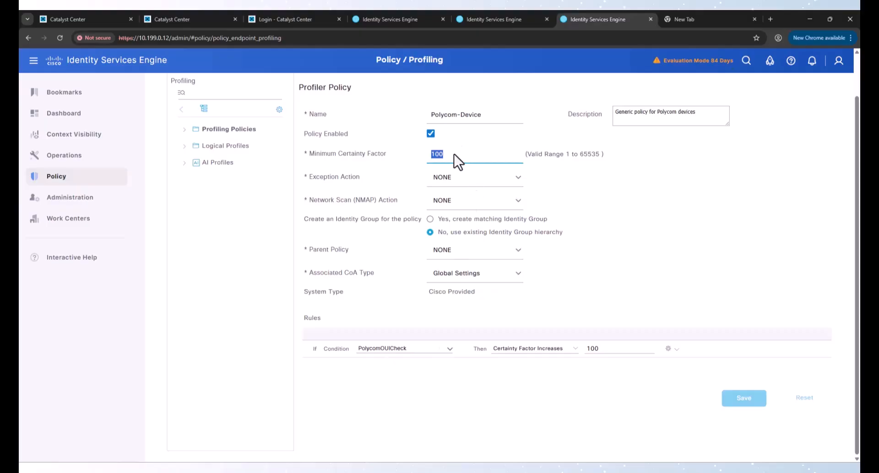
click(495, 153)
click(225, 131)
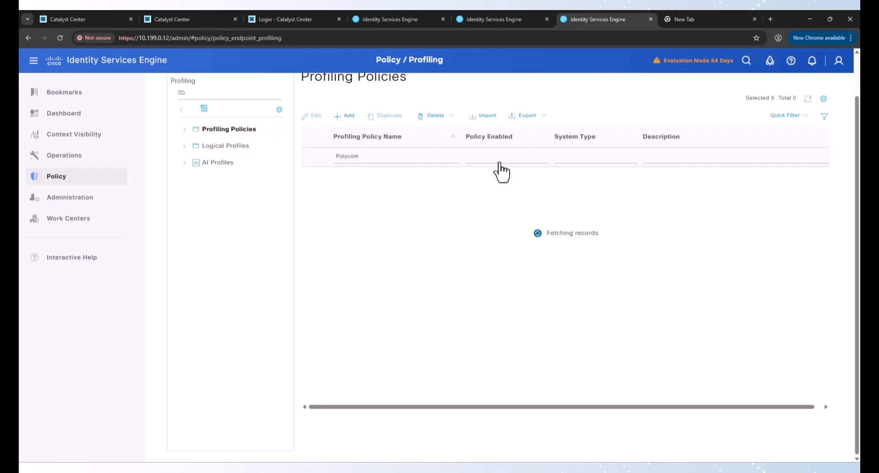
click(392, 159)
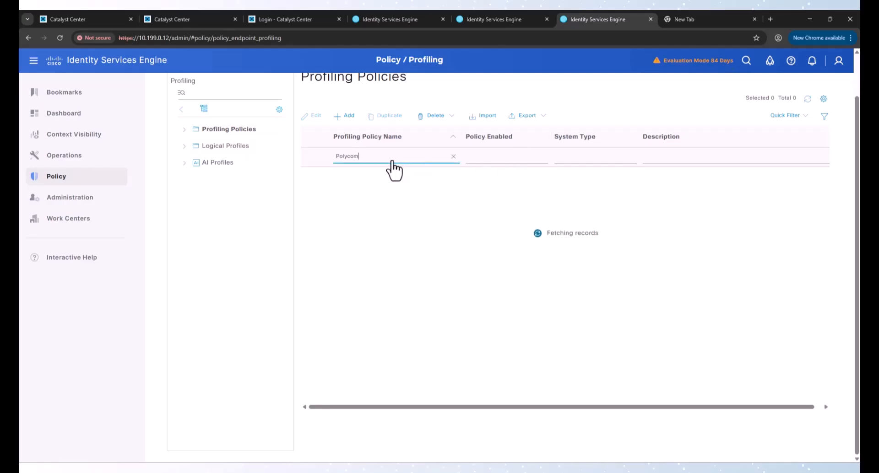
Step: In Polycom-VVX-500, set Minimum Certainty Factor and the rule's Certainty Factor Increases to 110, then save
click(361, 194)
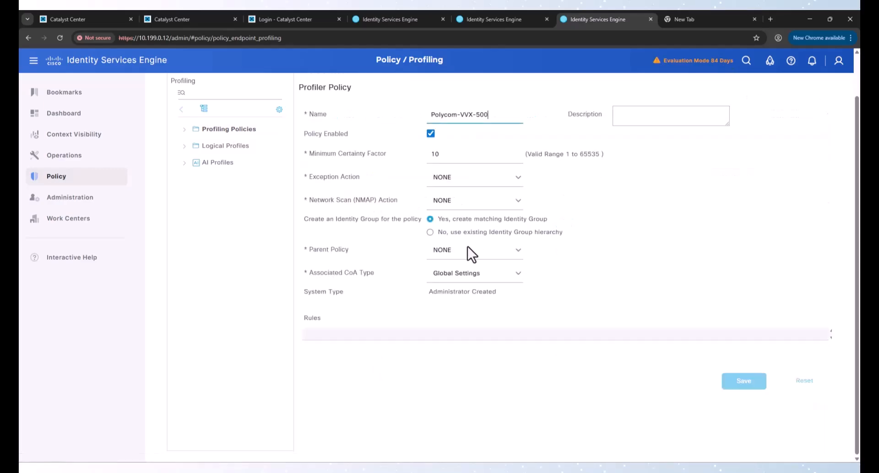
click(472, 161)
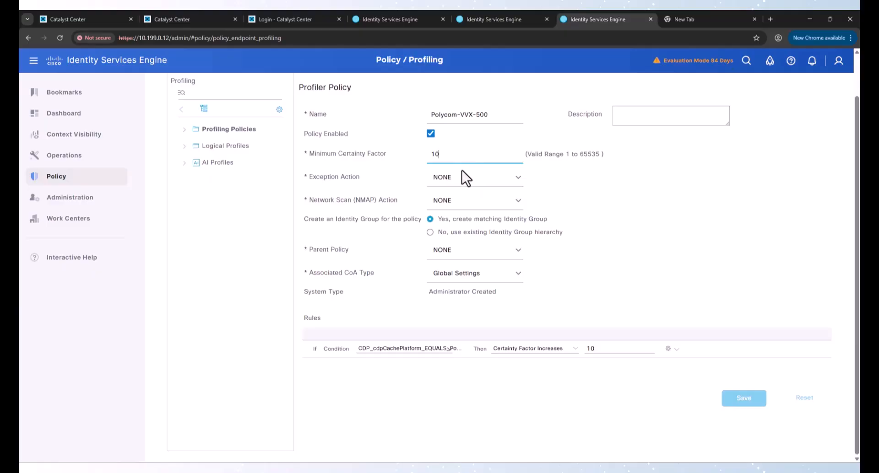
key(BackSpace)
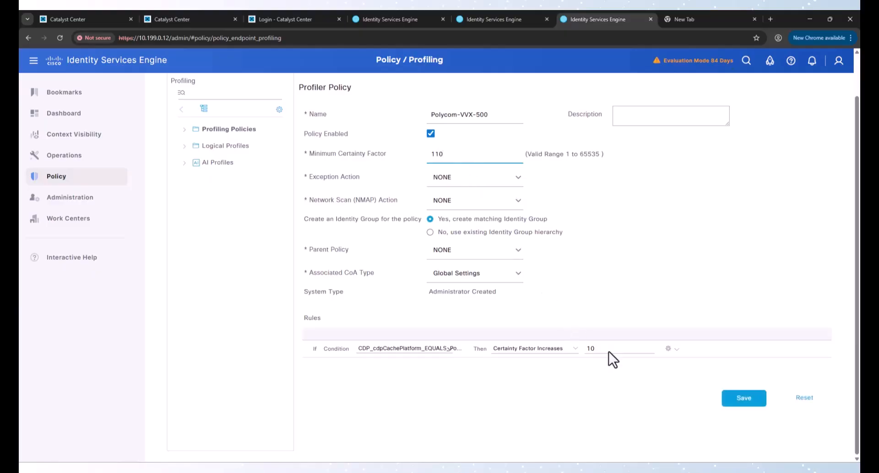
click(601, 349)
text(0)
click(741, 400)
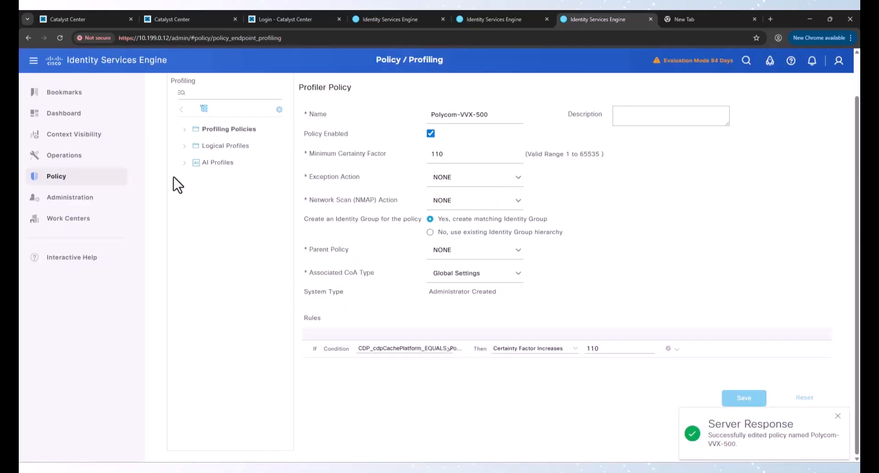
Step: Check RADIUS Live Logs, where the phone still shows the Polycom-Device profile
mouse_move(80, 183)
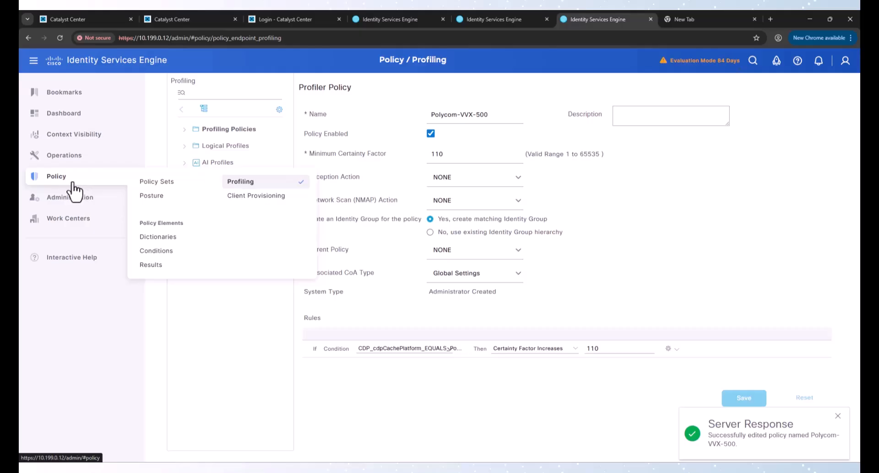
mouse_move(69, 163)
click(153, 174)
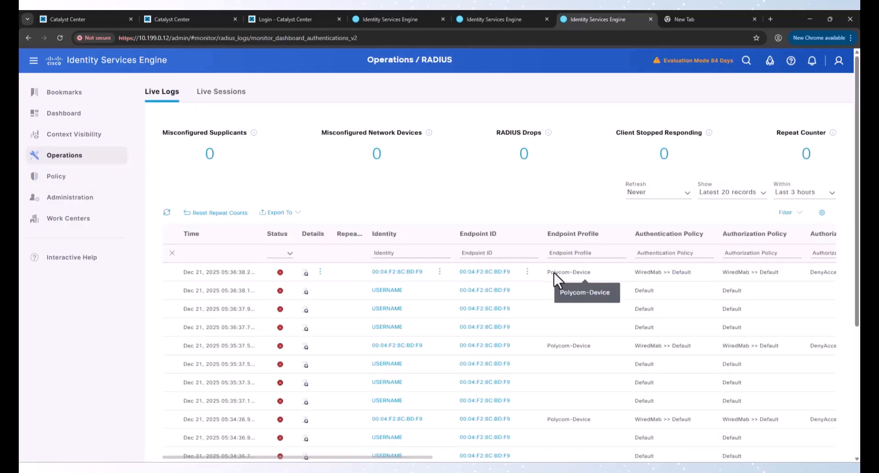
drag(603, 274, 595, 274)
Step: Confirm under Context Visibility Endpoints that the phone is now profiled Polycom-VVX-500, then go to Policy > Profiling
mouse_move(73, 157)
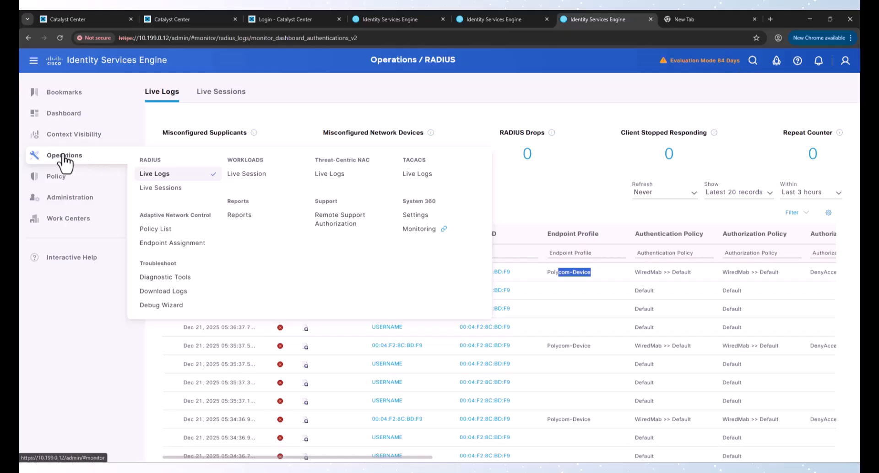
mouse_move(68, 135)
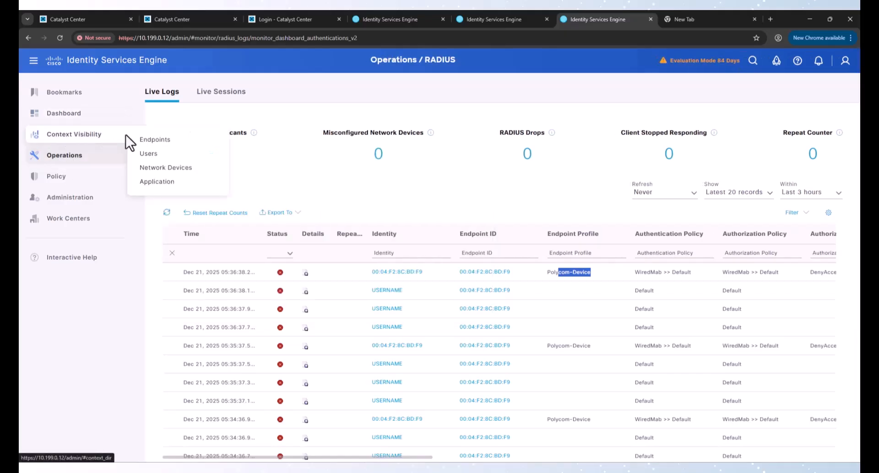
click(151, 138)
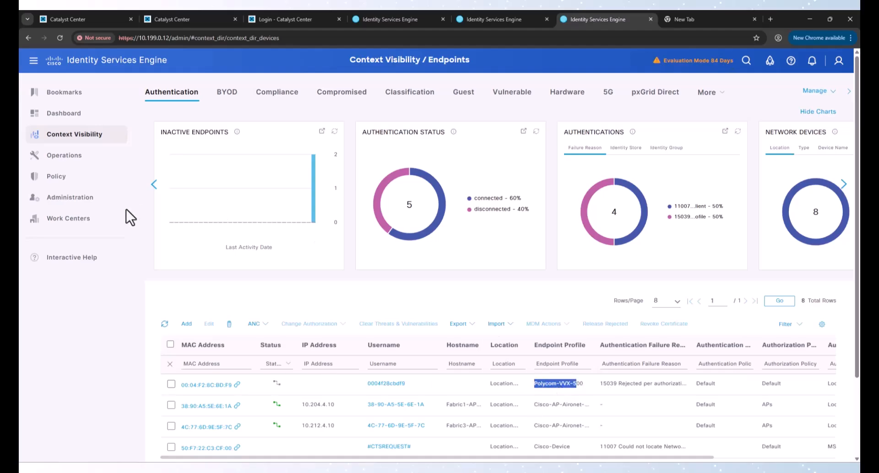
mouse_move(64, 180)
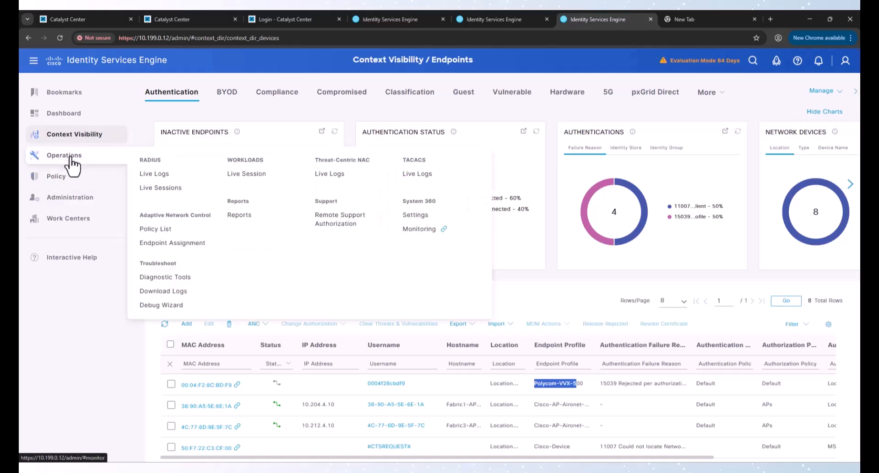
click(243, 182)
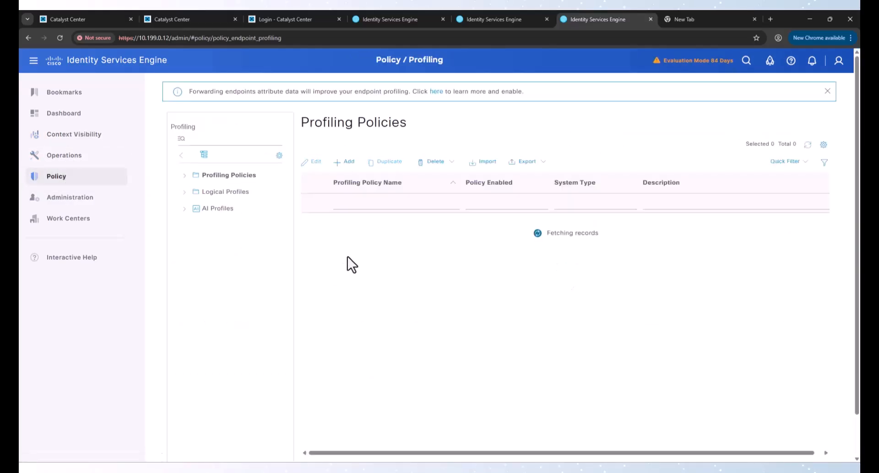
Step: Move Polycom-VVX-500 into the IP-Phones logical profile's assigned policies, save, then open RADIUS Live Logs
click(227, 193)
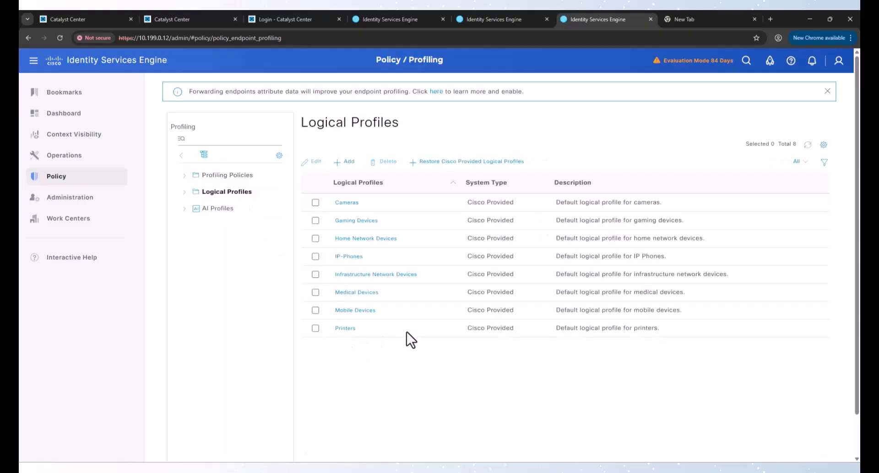
click(356, 256)
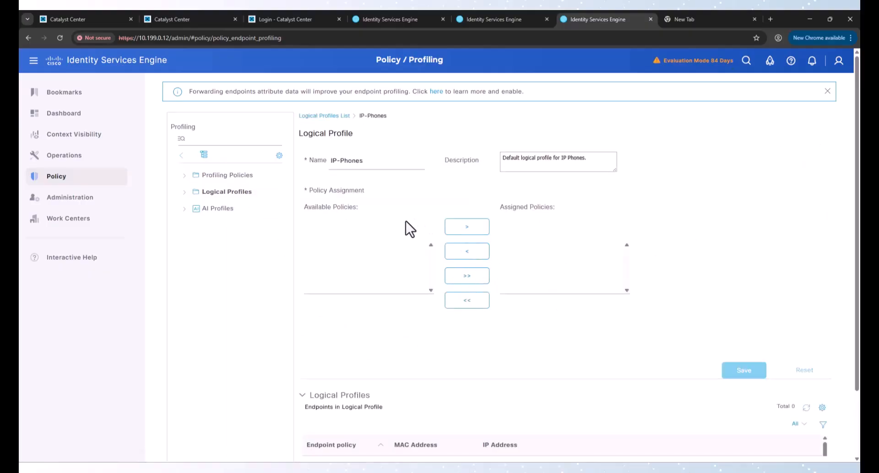
click(351, 255)
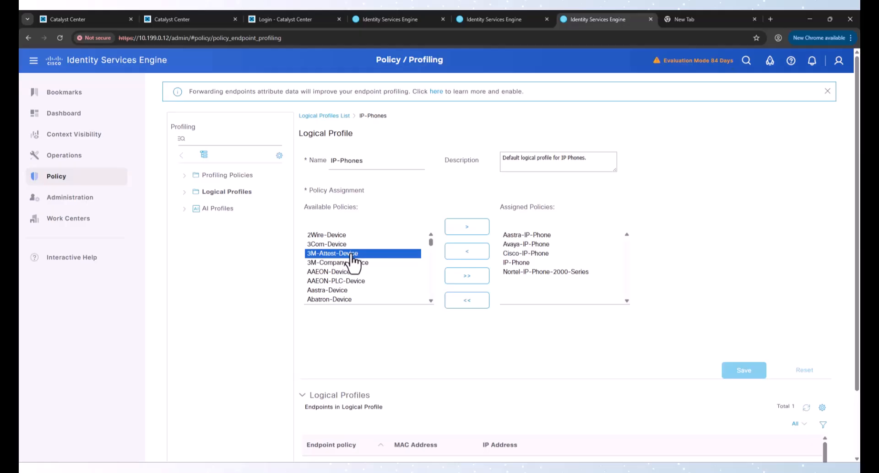
key(p)
scroll(341, 293, down, 2)
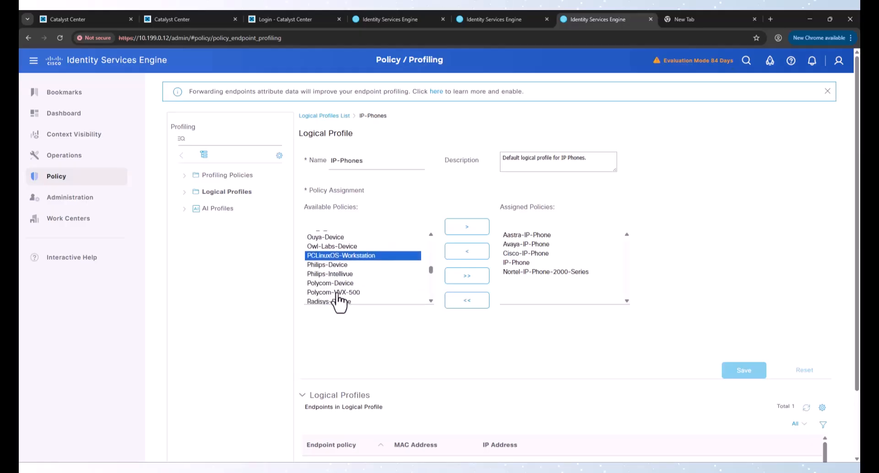
click(338, 293)
click(467, 229)
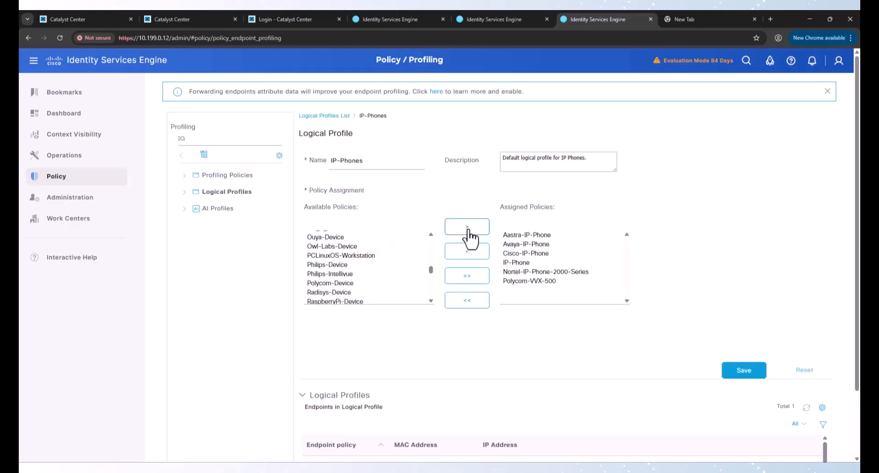
click(764, 377)
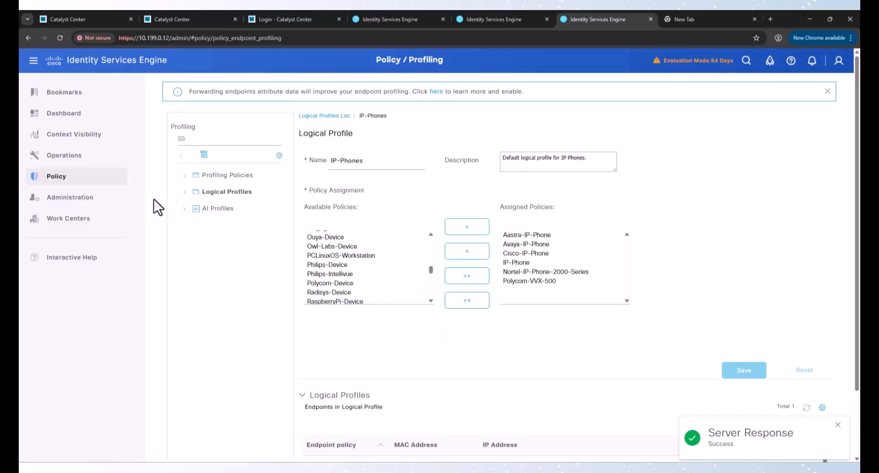
mouse_move(73, 155)
click(145, 172)
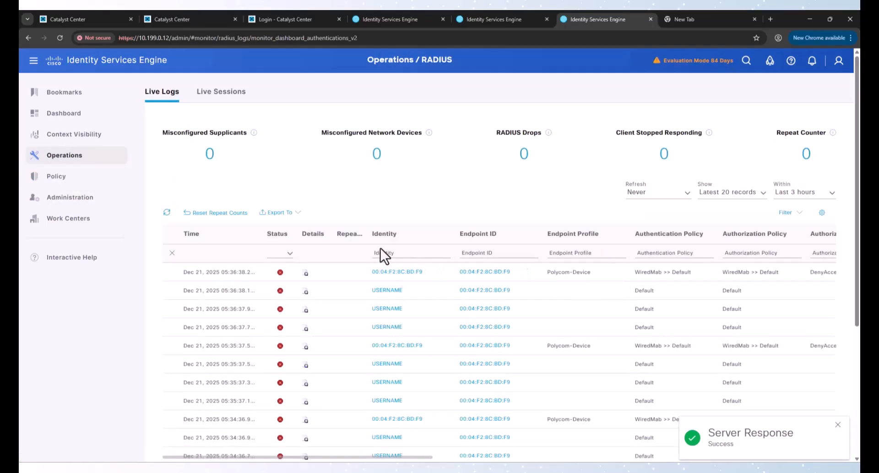
Step: Refresh the live logs to confirm the phone's WiredMab >> Phones authorization, then maximize SecureCRT
click(167, 212)
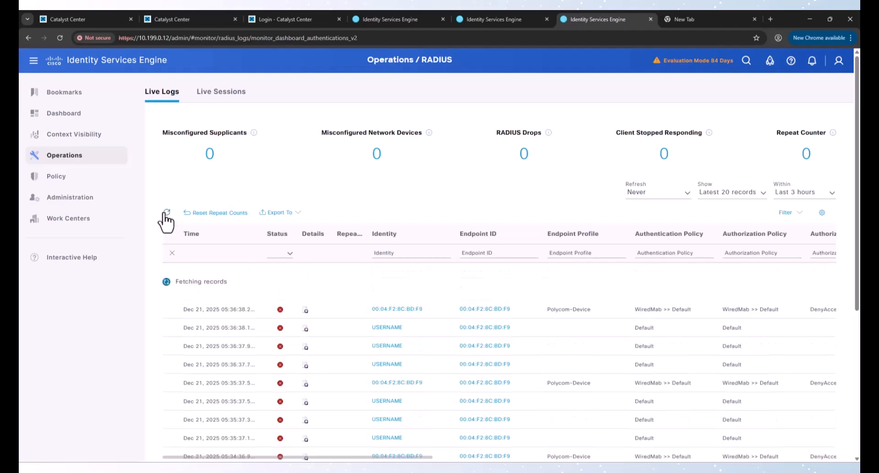
drag(750, 272, 830, 273)
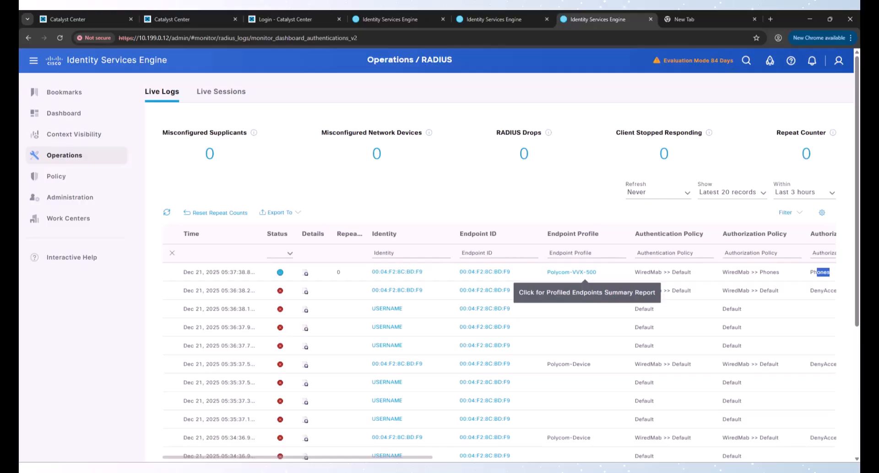
drag(18, 92, 318, 90)
double_click(318, 90)
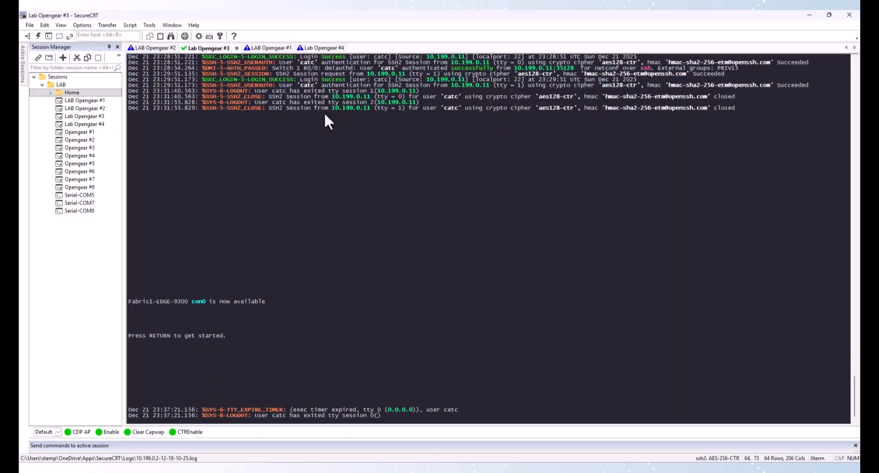
Step: Log in to Fabric1-EDGE-9300 on the Lab Opengear #3 session and enter enable mode
click(163, 50)
click(209, 48)
key(Return)
text(cat)
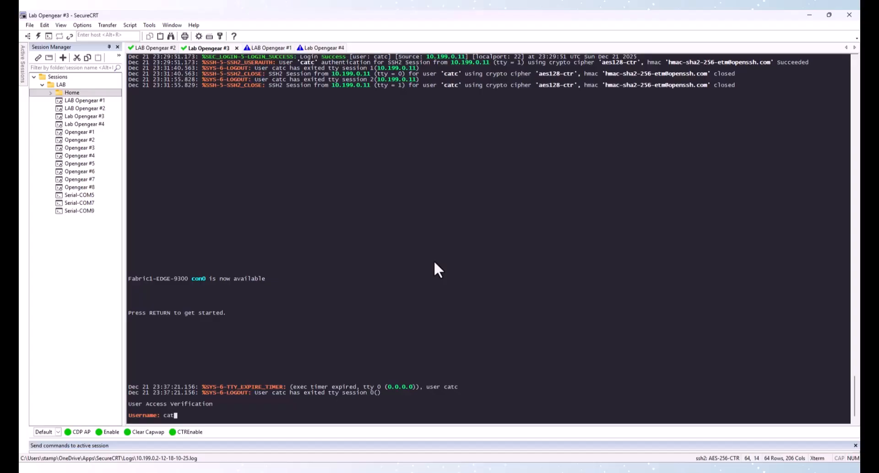
text(c)
key(Return)
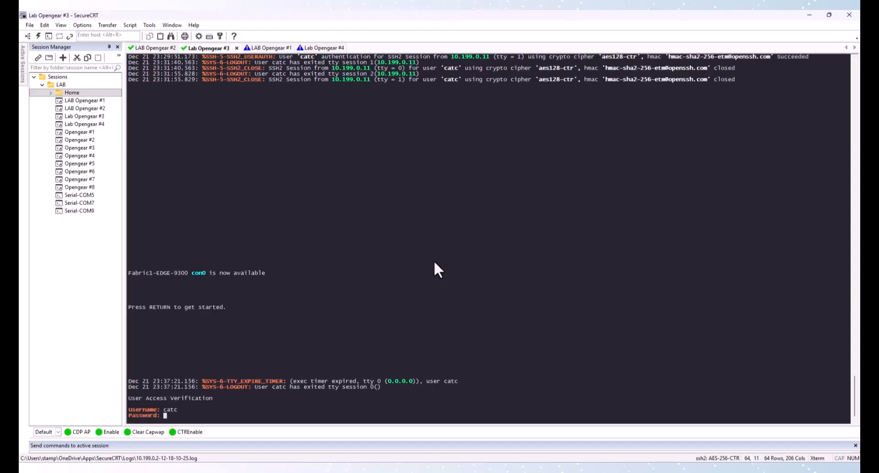
key(Return)
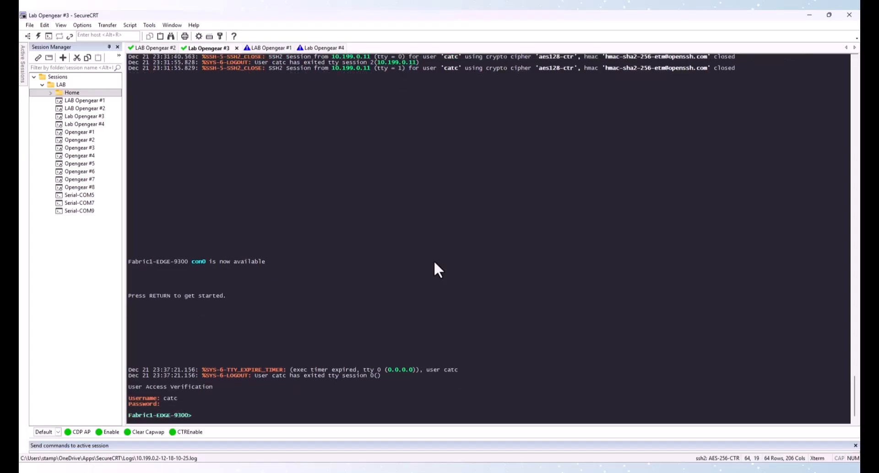
text(en)
key(Return)
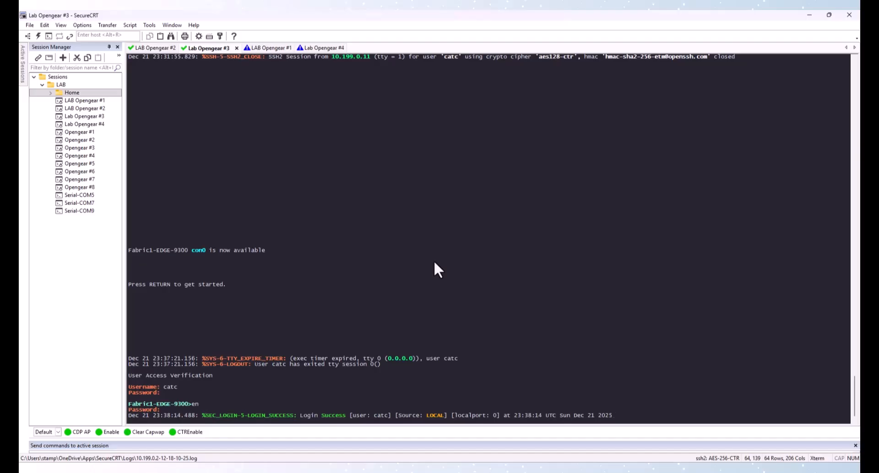
key(Return)
Step: Run 'show cdp neighbors' and note the AP380 access point neighbor
text(show cdp ne)
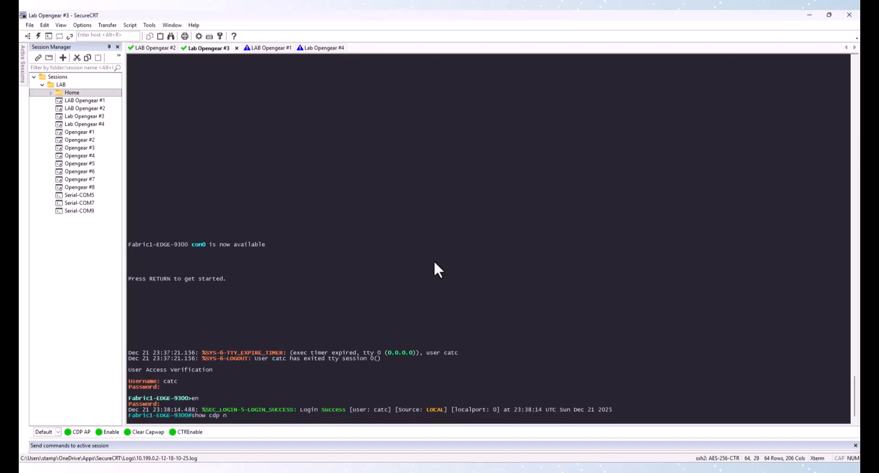
key(Tab)
key(Return)
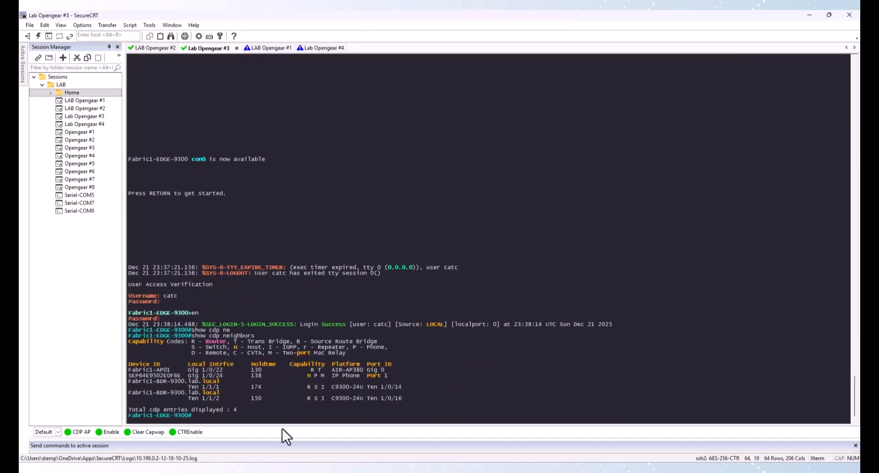
drag(341, 372, 369, 372)
click(351, 374)
Step: Run 'show vlan' and note port Gi1/0/22 in the APs VLAN
text(vlan)
key(Return)
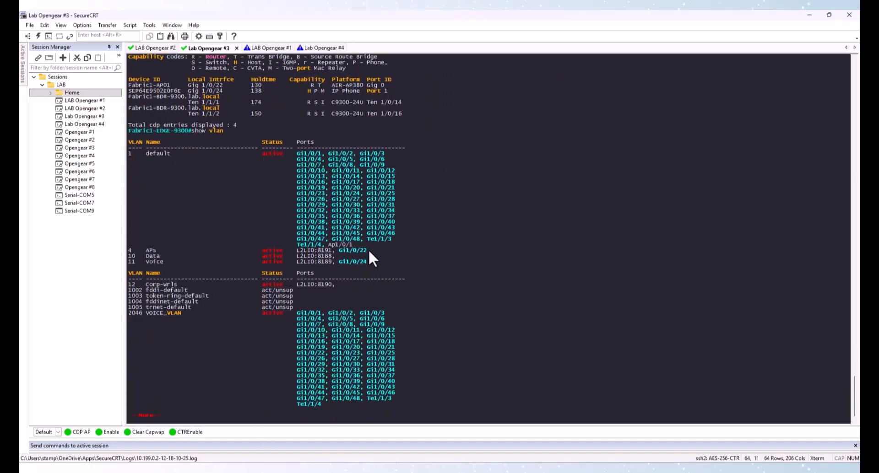
drag(369, 250, 338, 251)
click(342, 259)
Step: Run 'show cdp neighbors gigabitEthernet 1/0/22 detail' to view the AP's details
text(qshow cd)
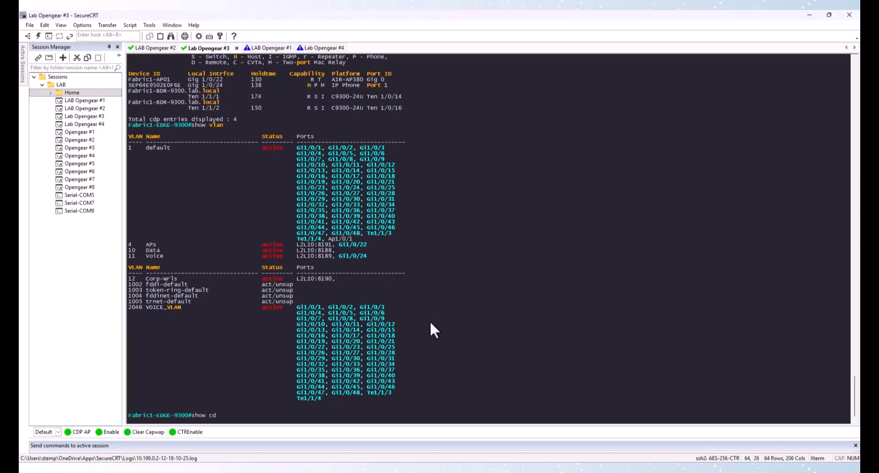
text(p ne)
key(Tab)
text(in)
key(Tab)
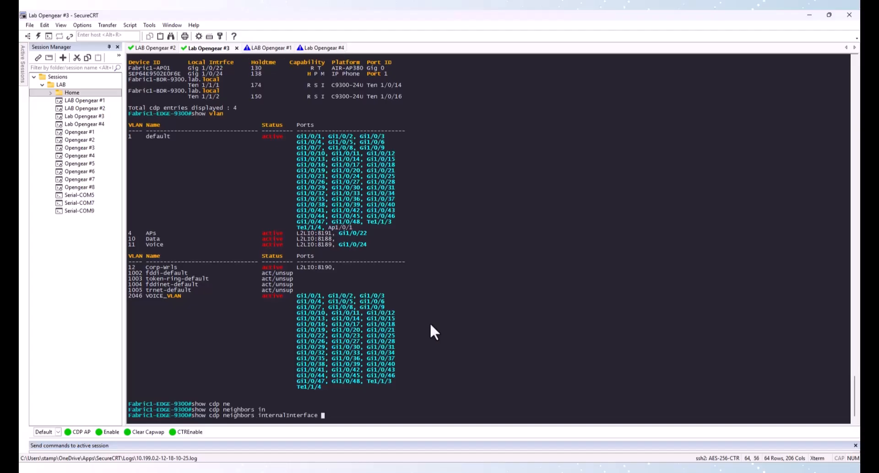
key(BackSpace)
key(BackSpace)
key(BackSpace)
key(BackSpace)
key(BackSpace)
key(BackSpace)
key(BackSpace)
key(BackSpace)
key(BackSpace)
key(BackSpace)
key(BackSpace)
key(BackSpace)
key(BackSpace)
key(BackSpace)
key(BackSpace)
key(BackSpace)
key(BackSpace)
text(gi)
key(Tab)
text(1/0/22 ded)
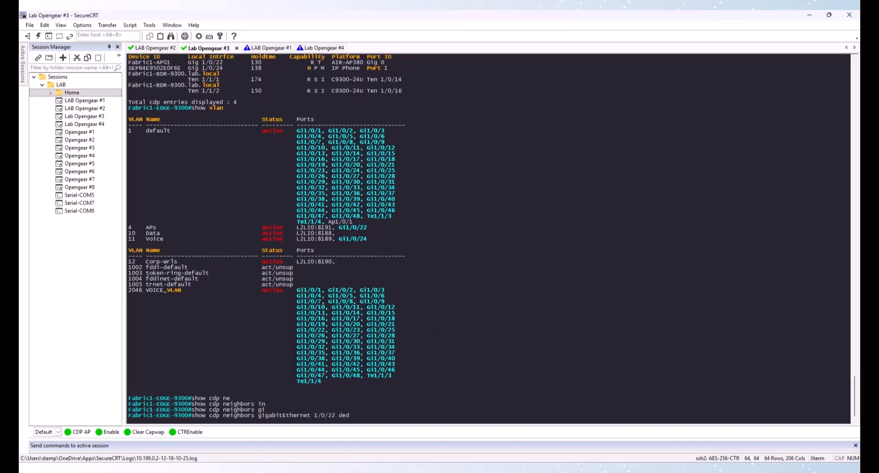
key(Tab)
key(BackSpace)
key(Tab)
key(Return)
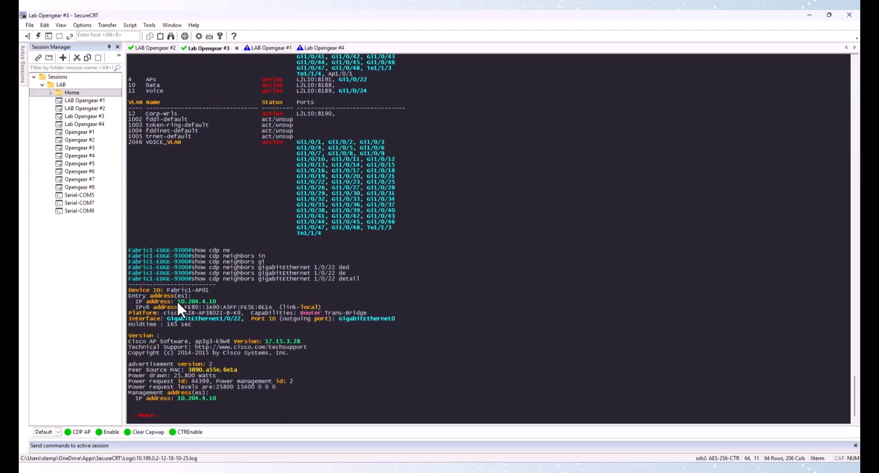
key(space)
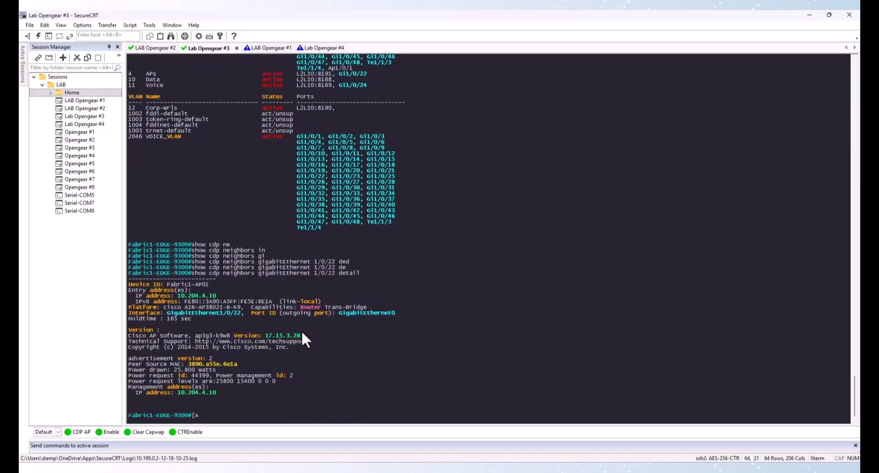
Step: Show CDP neighbor detail for Gi1/0/24, revealing a Cisco IP Phone 9971 at 10.204.11.10
key(Up)
key(Left)
key(Left)
key(Left)
key(Left)
key(Left)
key(Left)
key(Left)
key(Left)
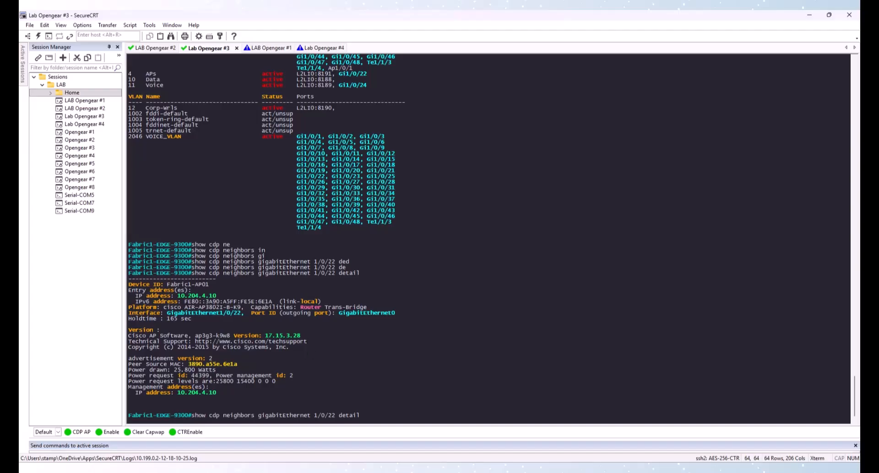
key(BackSpace)
text(4)
key(Return)
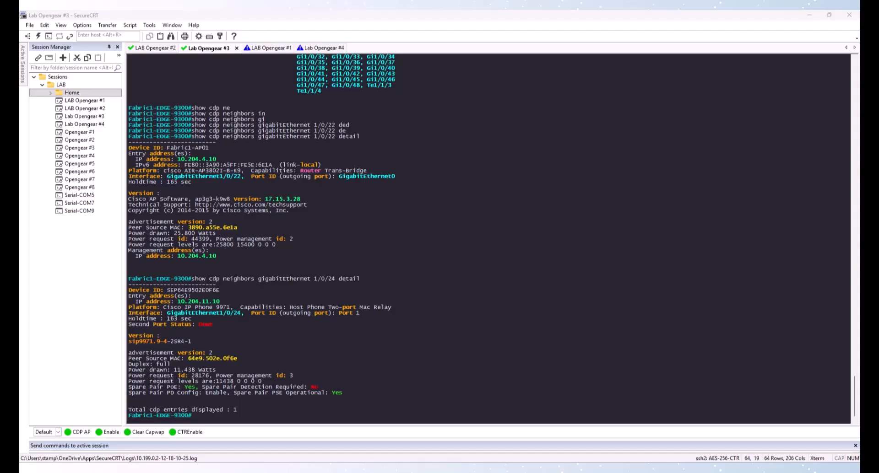
drag(21, 115, 481, 116)
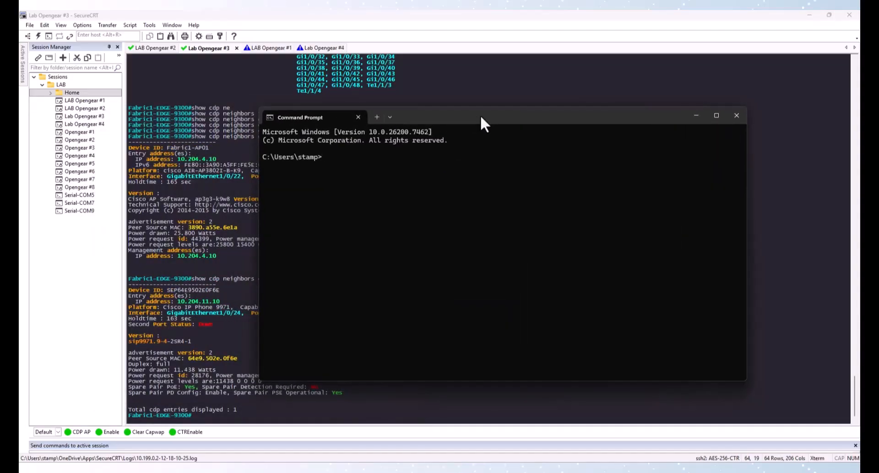
Step: Ping the access point at 10.204.4.10 and stop after a few replies
text(ping 10.204.4.10)
key(Return)
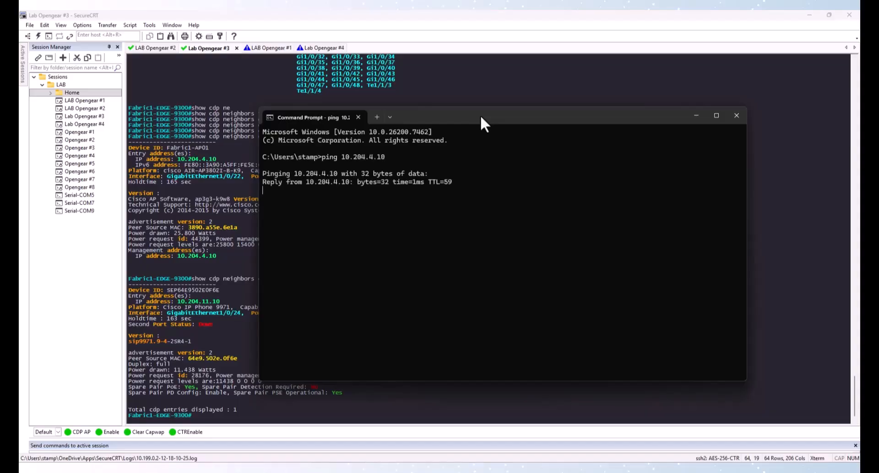
key(ctrl+c)
Step: Ping the phone at 10.204.11.10, then move Command Prompt aside and return to ISE
key(Up)
key(BackSpace)
key(BackSpace)
key(BackSpace)
key(BackSpace)
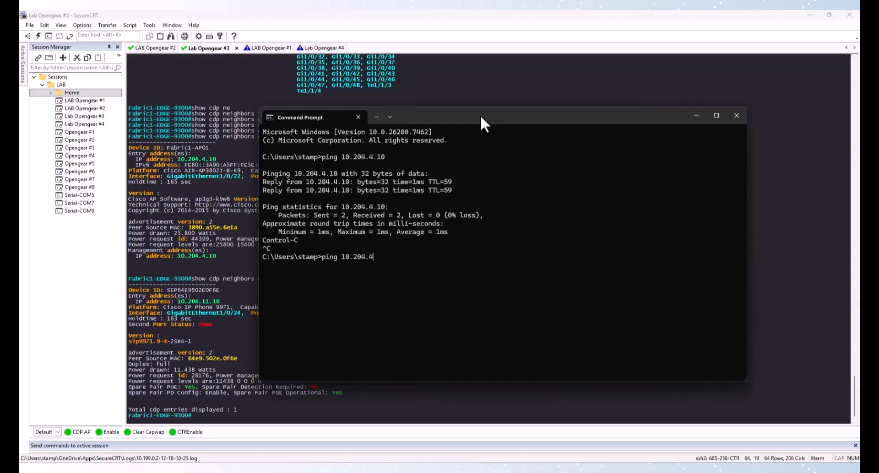
text(11.10)
key(Return)
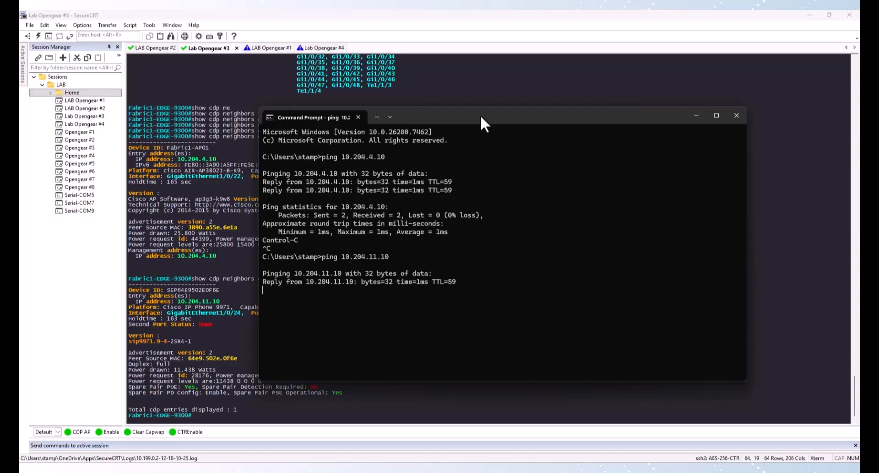
key(ctrl+c)
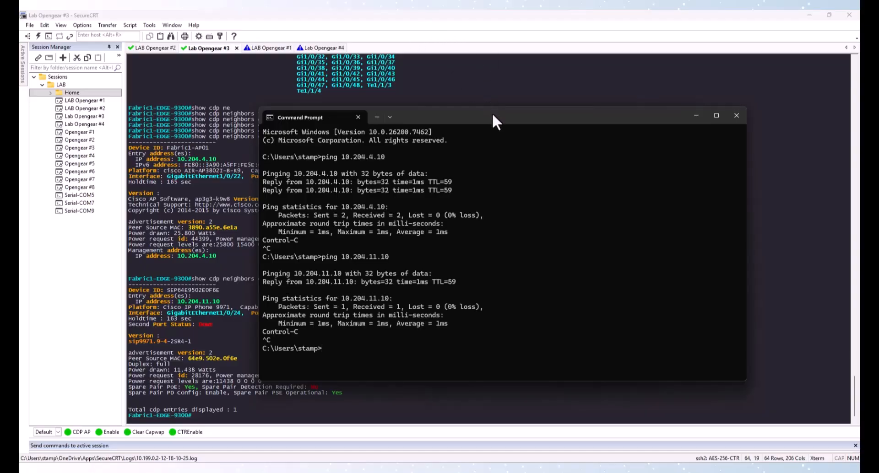
drag(492, 114, 19, 133)
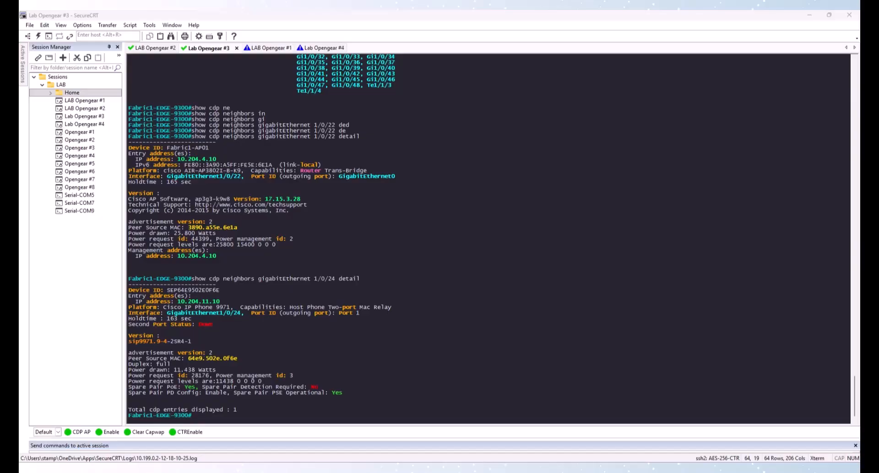
key(alt+Tab)
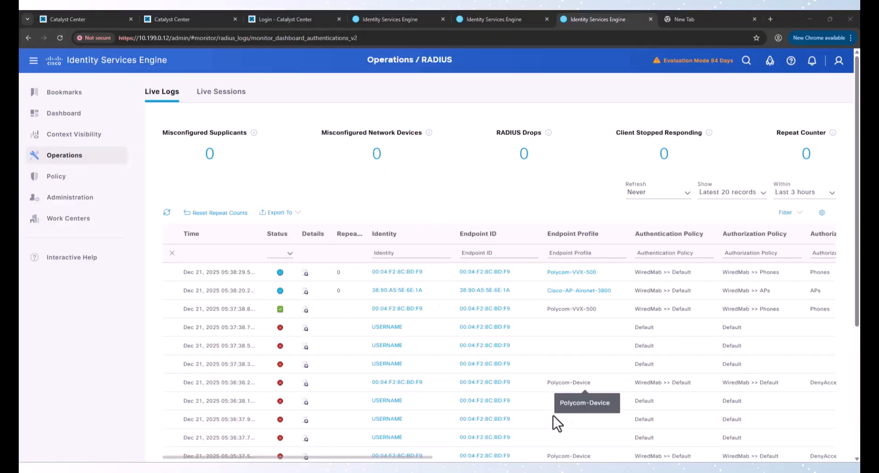
Step: Open the SDA lab topology diagram in Acrobat and scroll through it briefly
click(497, 405)
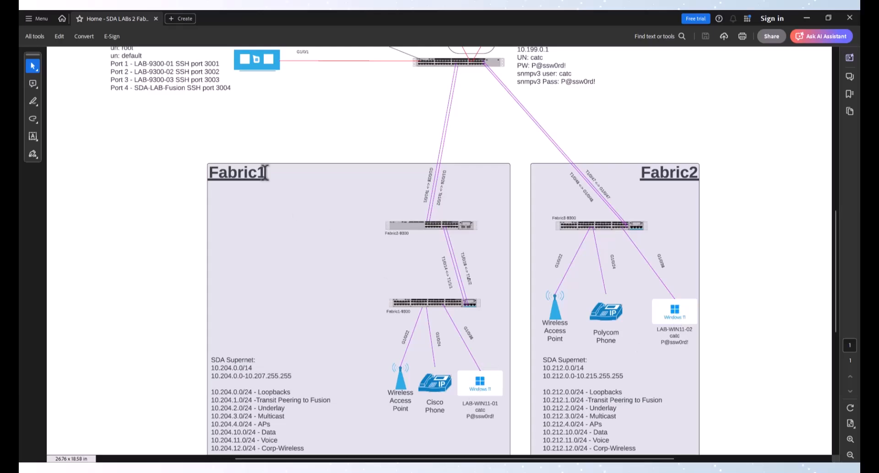
scroll(260, 169, up, 1)
scroll(257, 173, down, 2)
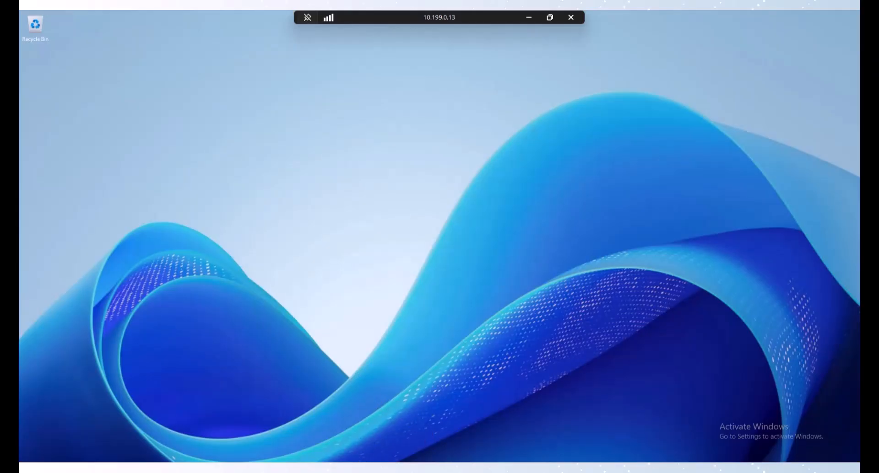
Step: Launch Active Directory Users and Computers ('act') and show lab.local's Users container
key(super)
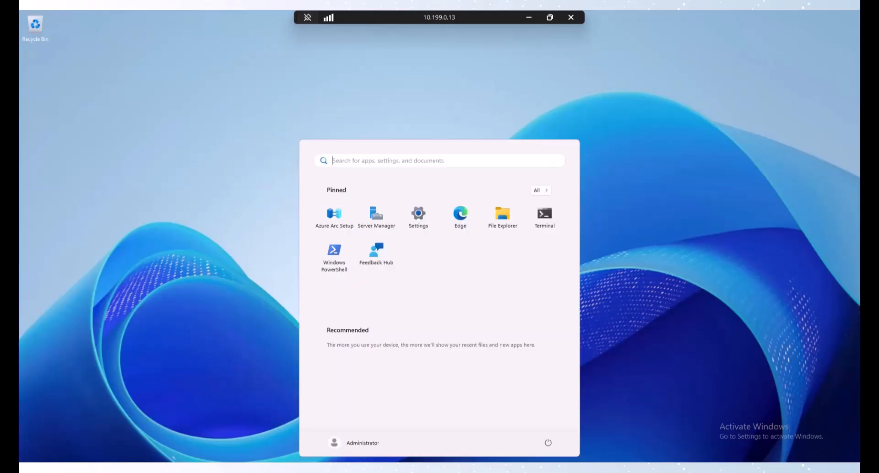
text(act)
click(364, 232)
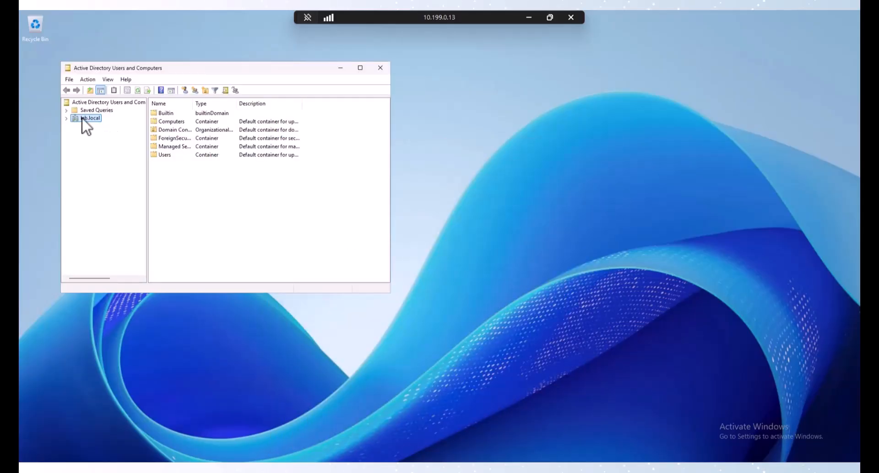
click(67, 118)
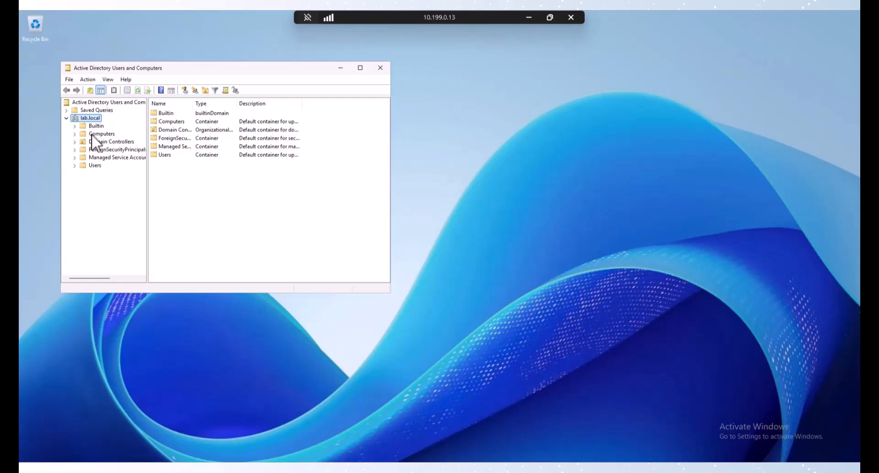
click(89, 166)
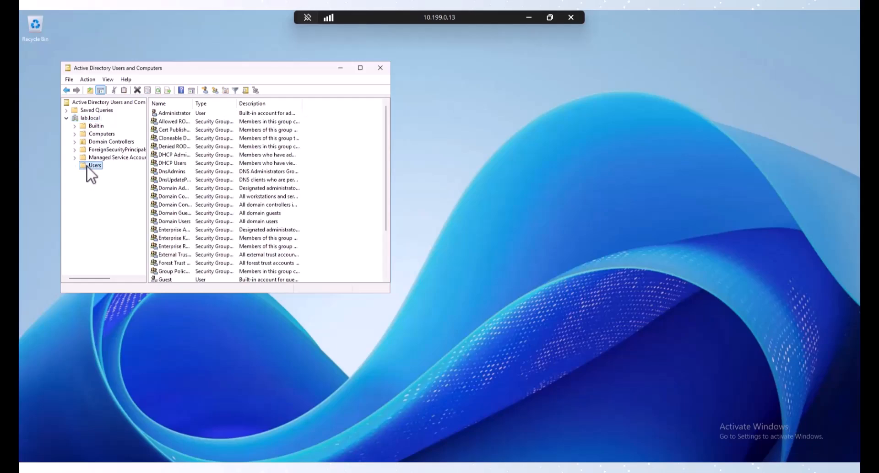
right_click(87, 167)
Step: Start a new user in Users with first name Contractor, last name User, logon name cu
mouse_move(160, 197)
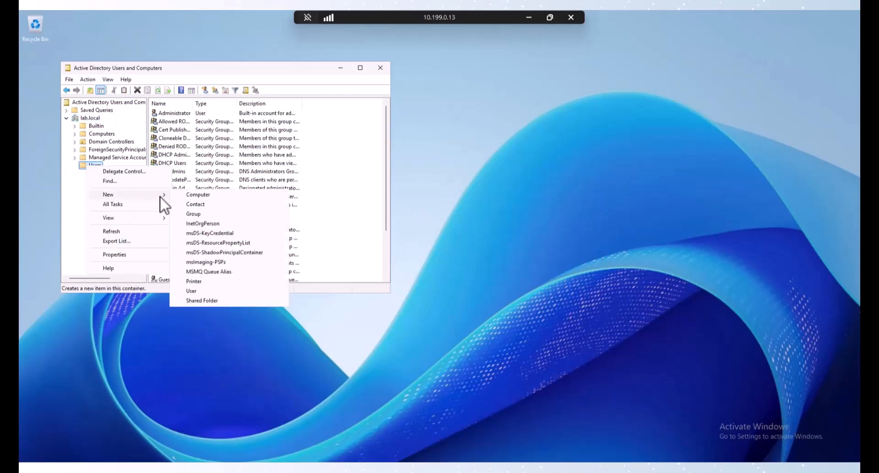
click(208, 293)
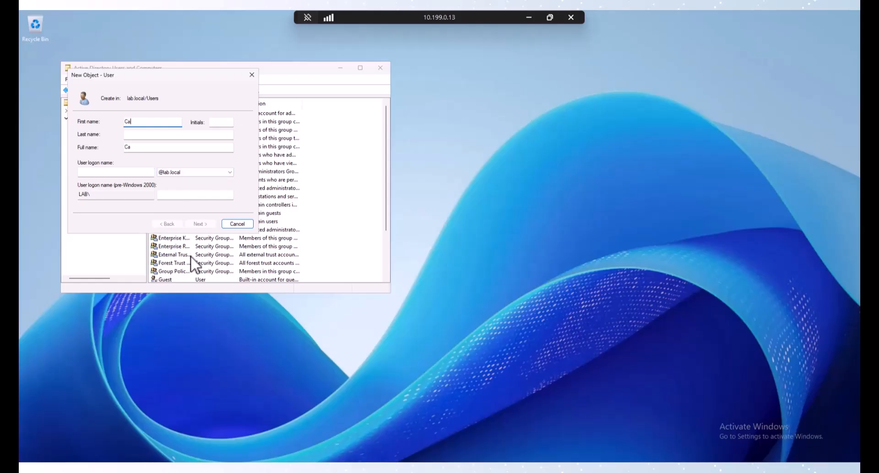
text(Contractor)
key(Tab)
key(Tab)
text(User)
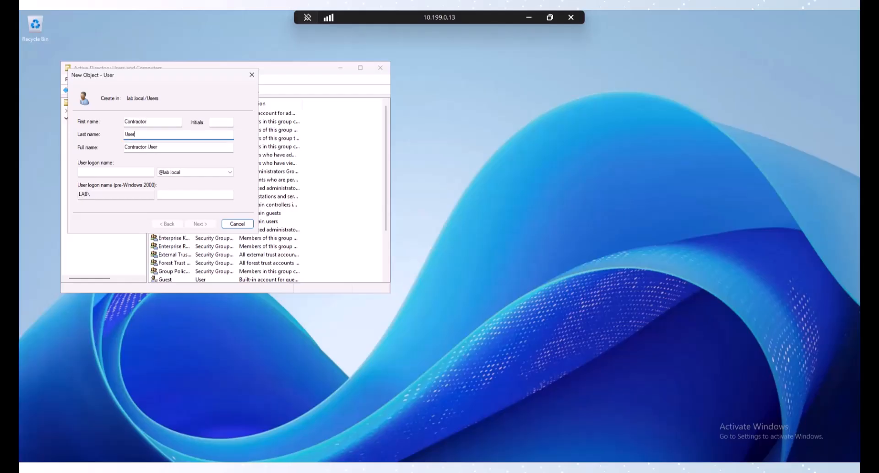
key(Tab)
key(Tab)
text(cu)
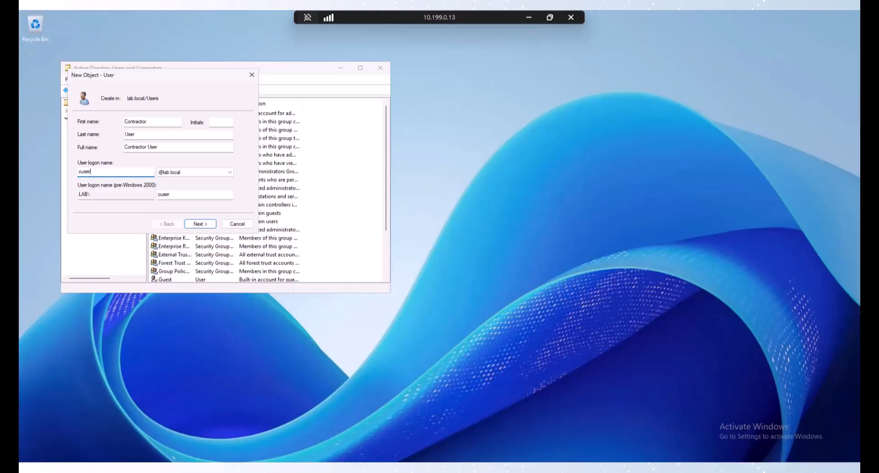
key(Return)
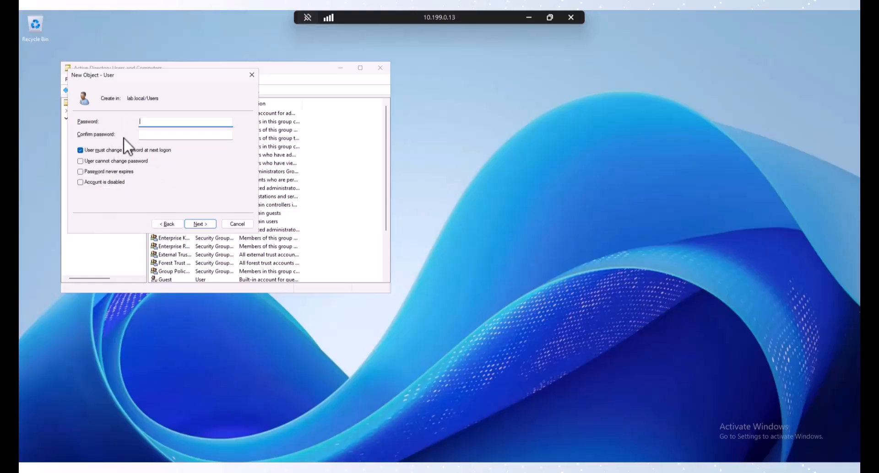
Step: Set the account password, make it unchangeable and never-expiring, and finish creating Contractor User
text(P@ssw0rd1)
key(Tab)
text(P@s)
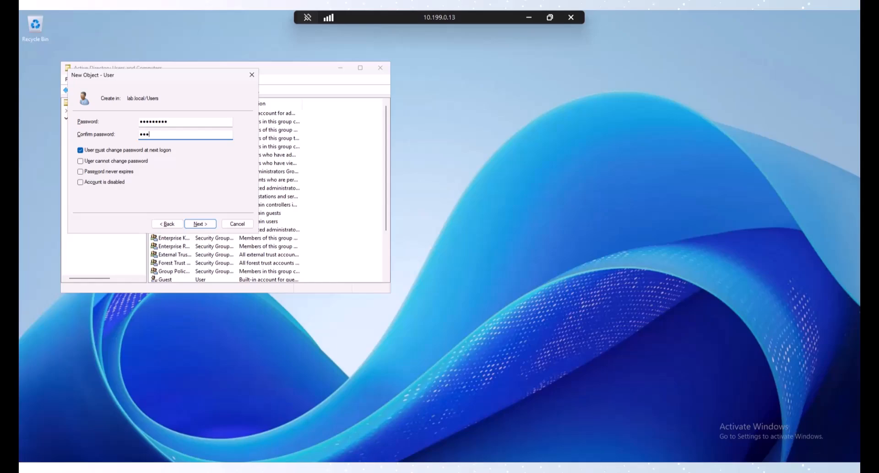
text(sw0r)
click(101, 150)
click(100, 161)
click(99, 171)
click(202, 224)
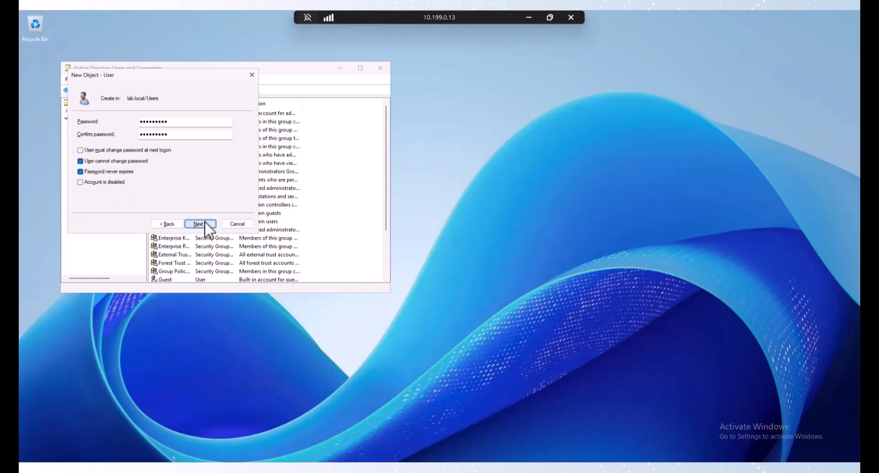
click(202, 224)
Step: Start creating another new user in the Users container
right_click(86, 168)
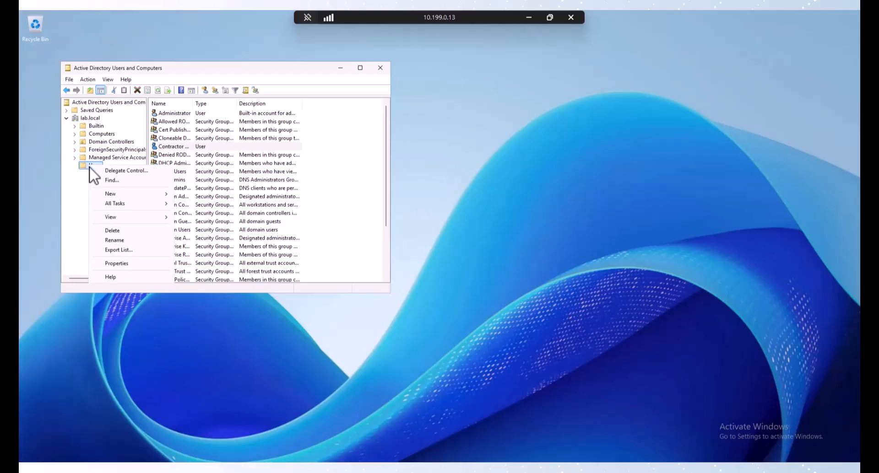
mouse_move(119, 194)
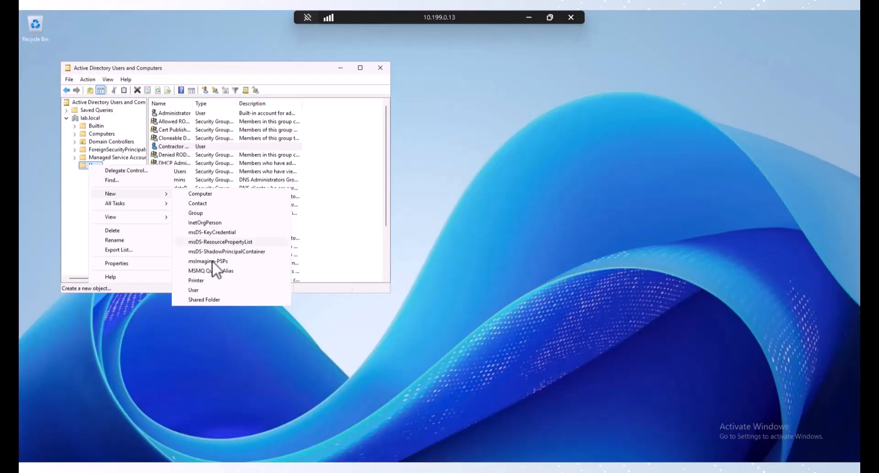
click(208, 292)
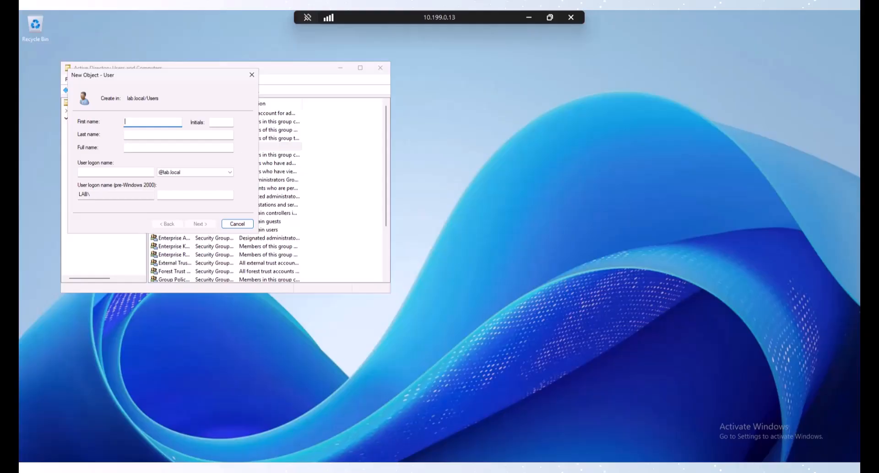
Step: Enter first name Employee, last name User and logon name Euser for the new account
text(Empo)
text(oyee)
key(Tab)
key(Tab)
text(User)
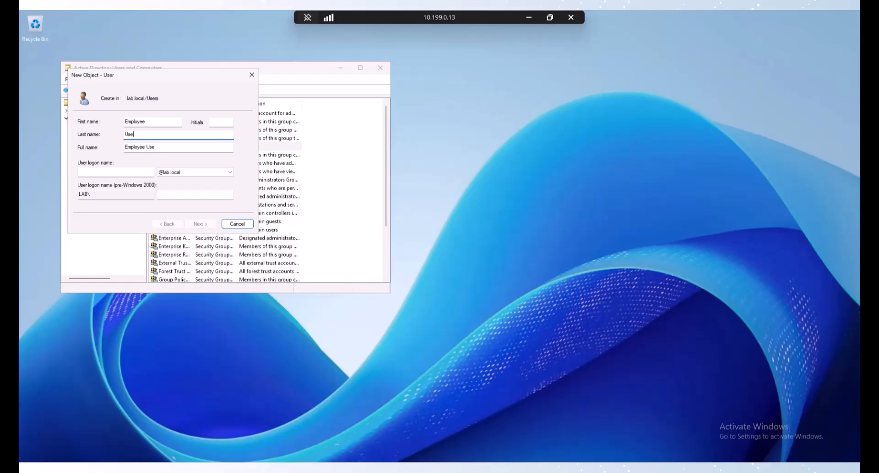
key(Tab)
text(E)
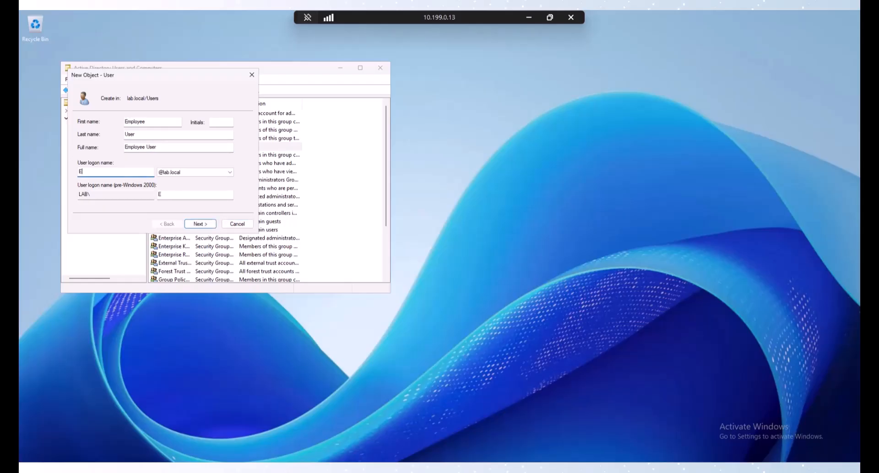
text(user)
key(Return)
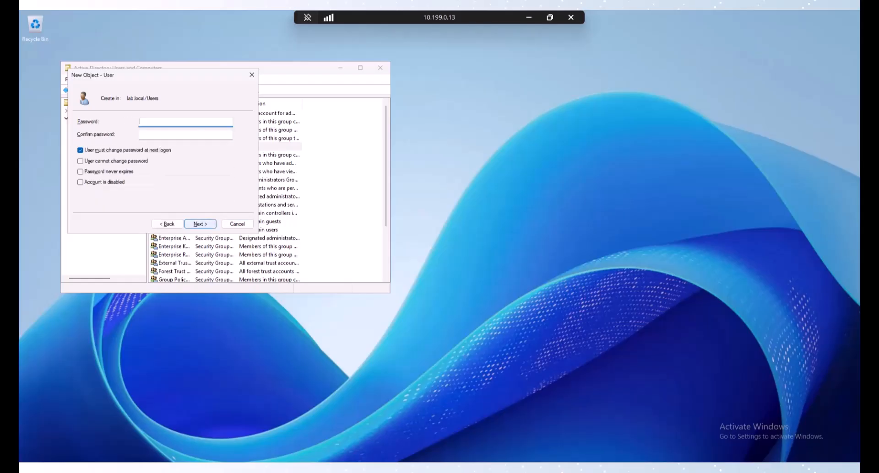
Step: Give Employee User a password that cannot be changed and never expires, then finish
text(•••••••••)
key(Tab)
text(•••••••)
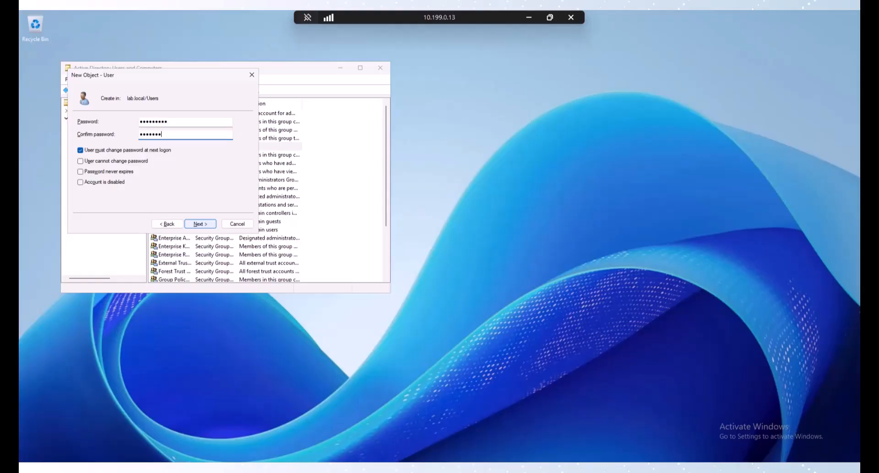
key(Tab)
key(space)
key(Tab)
key(space)
key(Tab)
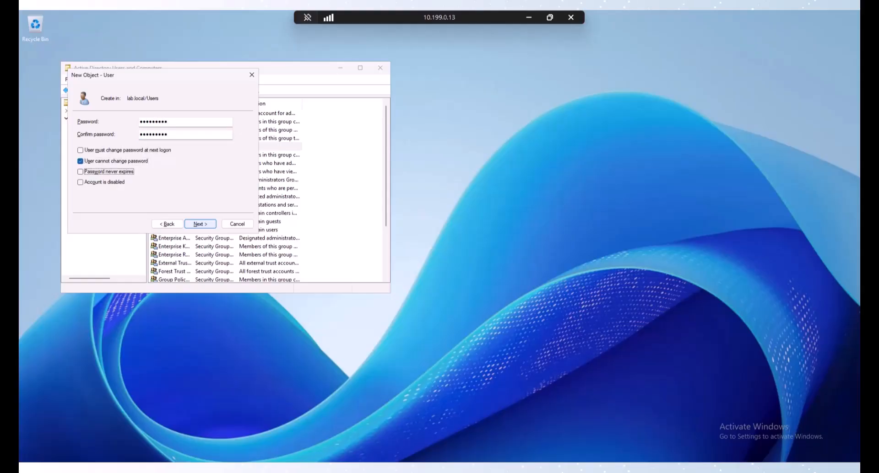
key(space)
click(194, 226)
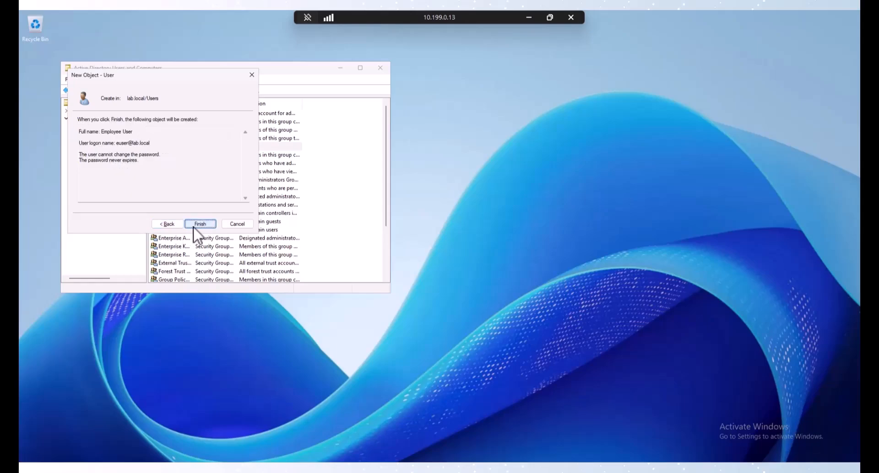
click(193, 226)
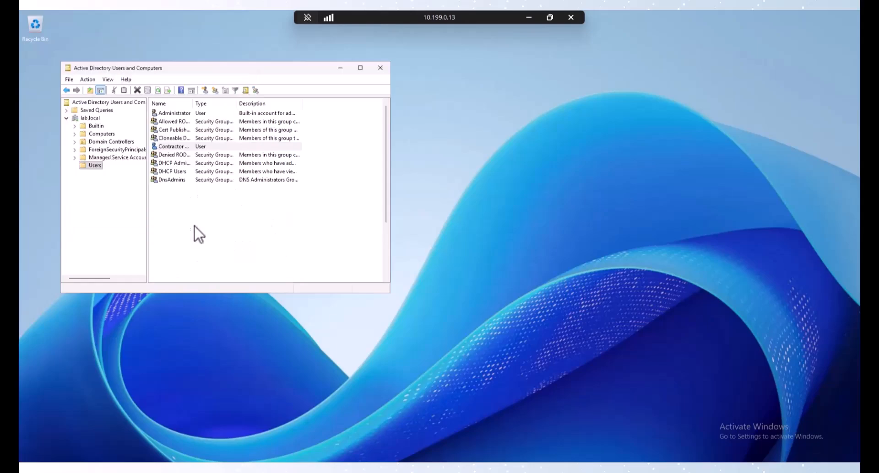
Step: Create a global security group named Contractor in lab.local's Users container
click(99, 167)
right_click(93, 167)
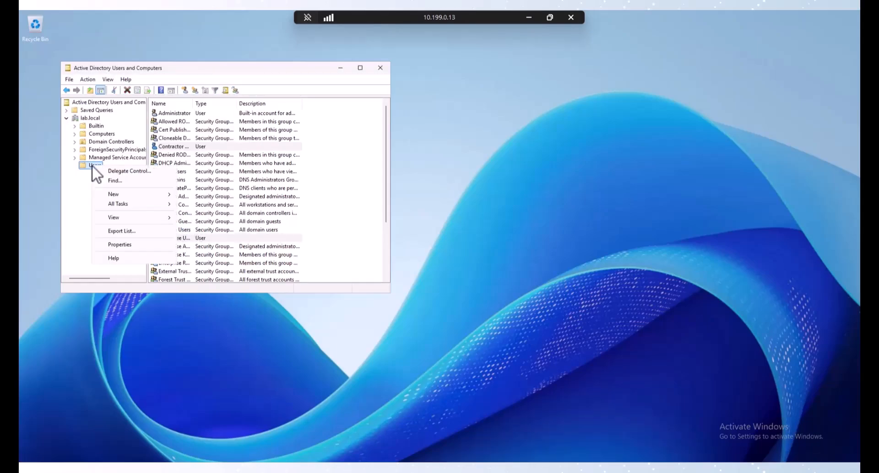
mouse_move(158, 196)
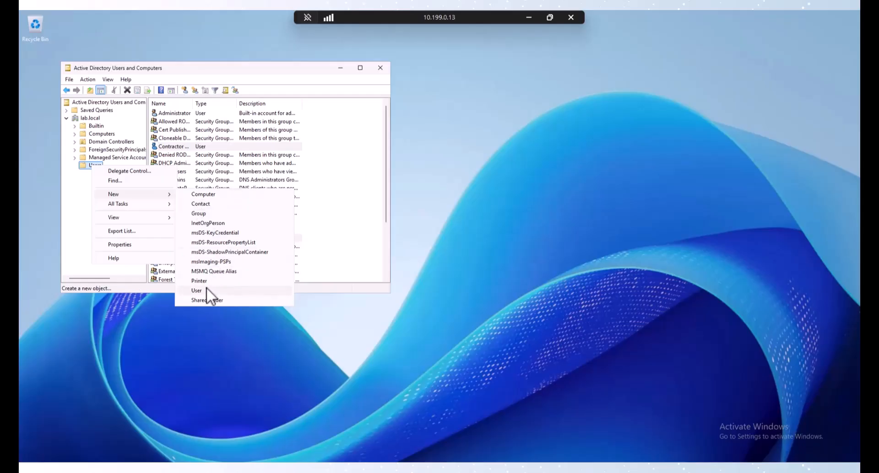
click(207, 213)
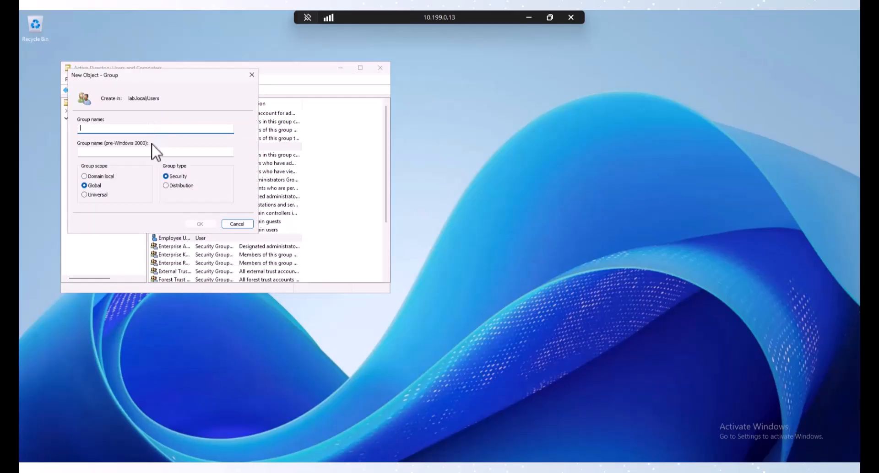
text(Contractor)
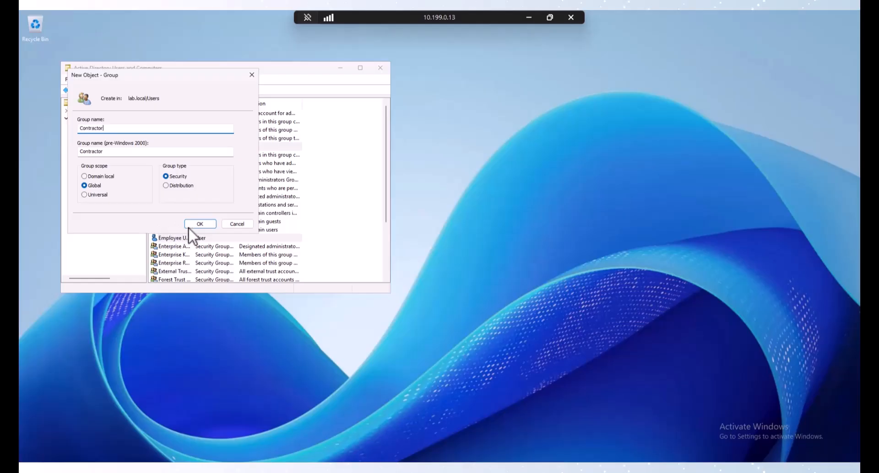
click(199, 223)
Step: Create a second global security group named Employee in the same container
right_click(91, 166)
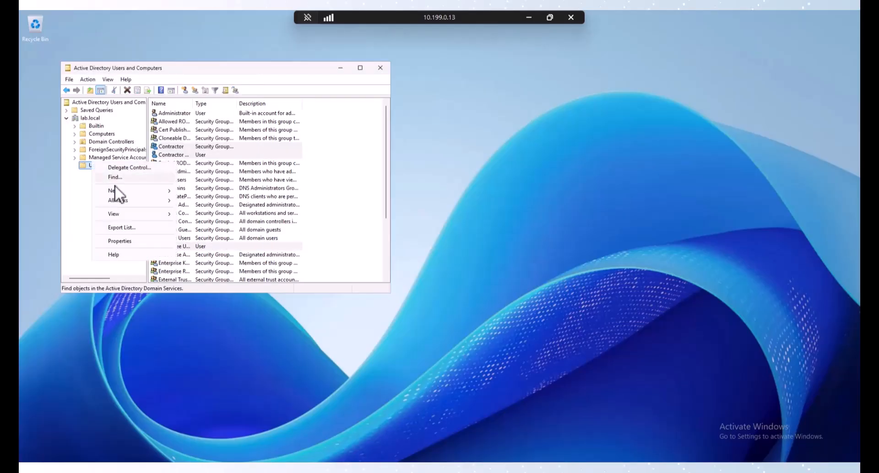
mouse_move(121, 191)
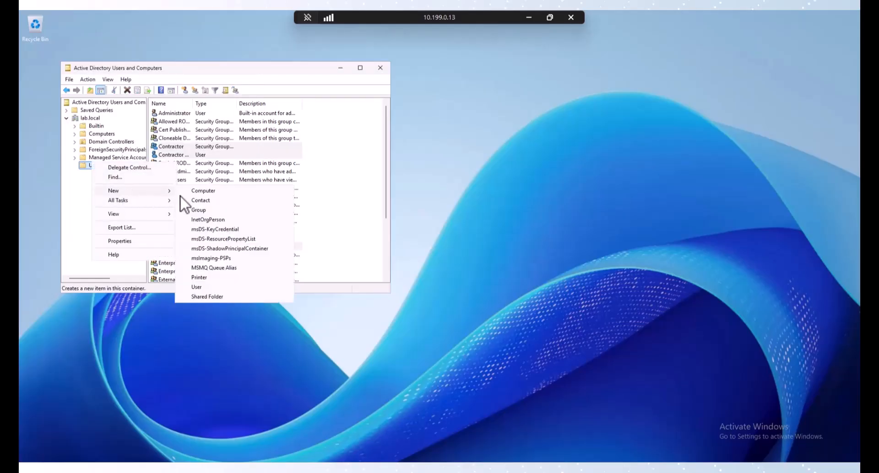
click(218, 212)
text(E)
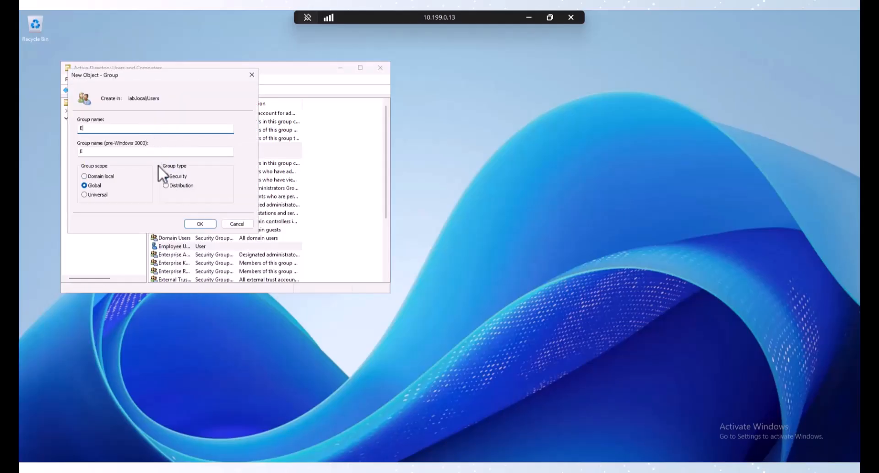
text(mployee)
click(202, 222)
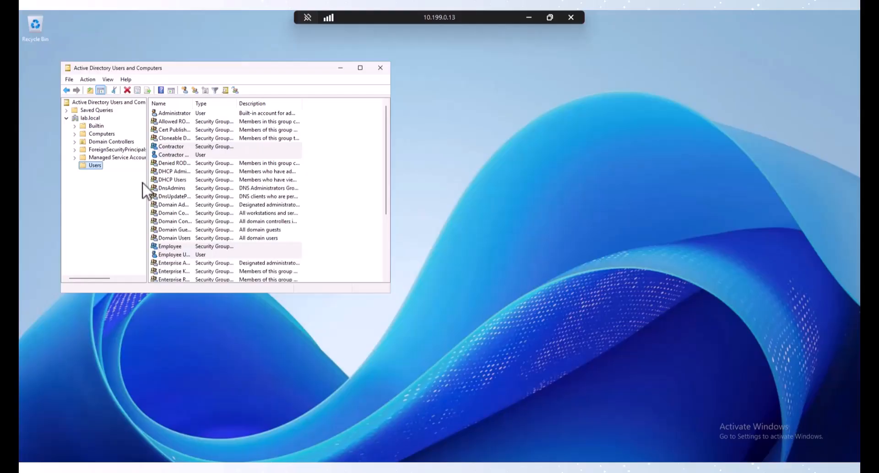
Step: Add Contractor User to the Contractor group via its Member Of properties
double_click(172, 155)
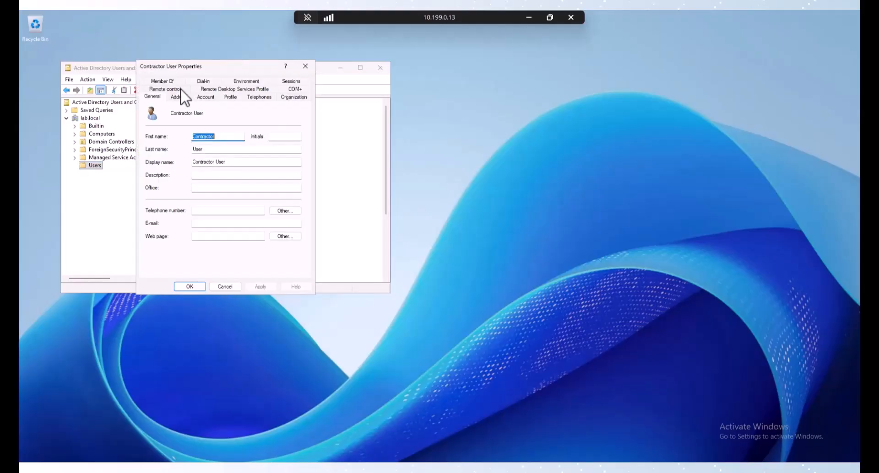
click(174, 81)
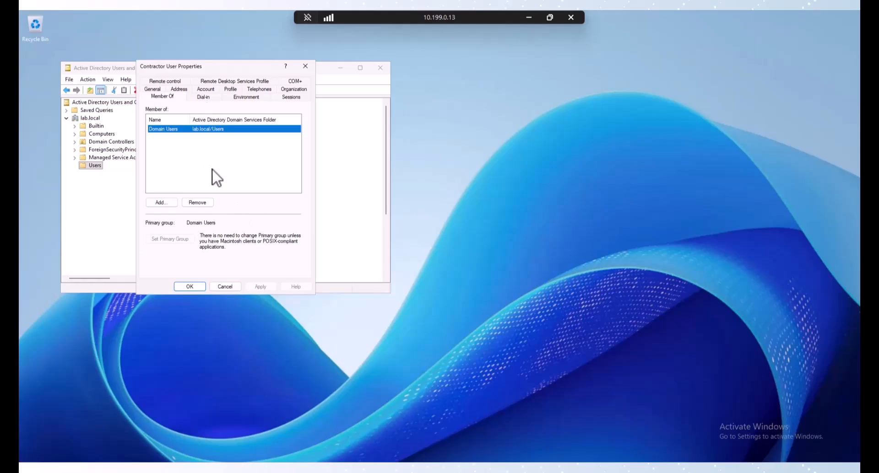
click(168, 203)
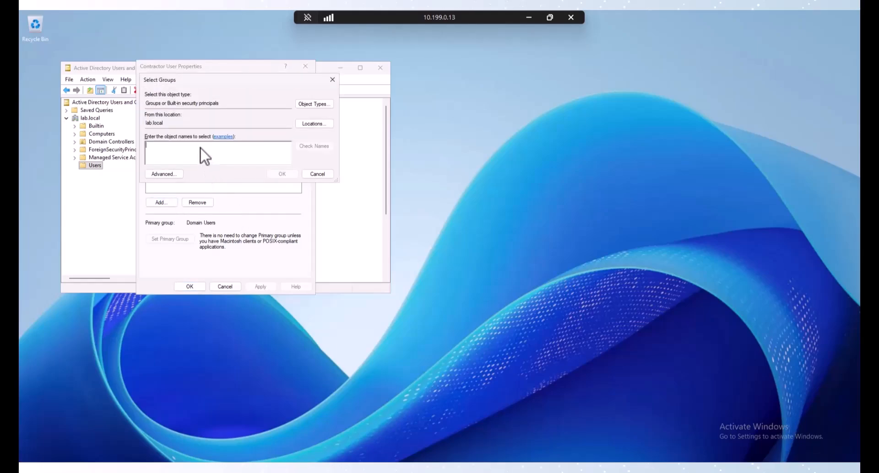
text(Contracto)
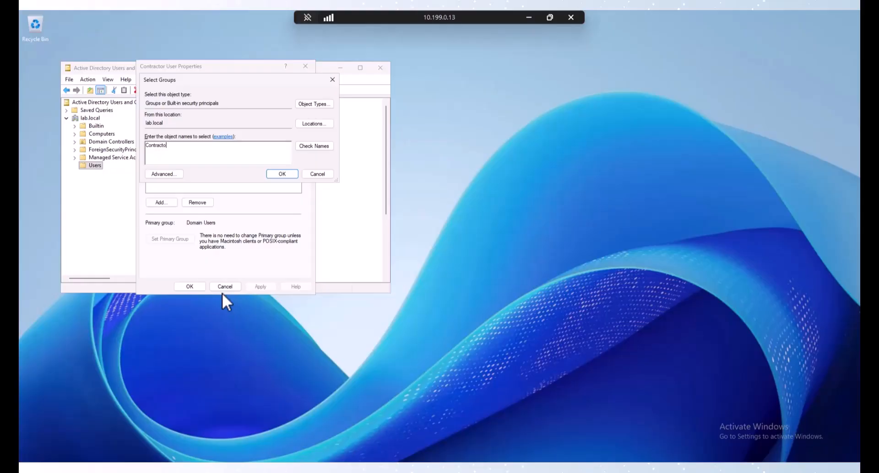
key(Return)
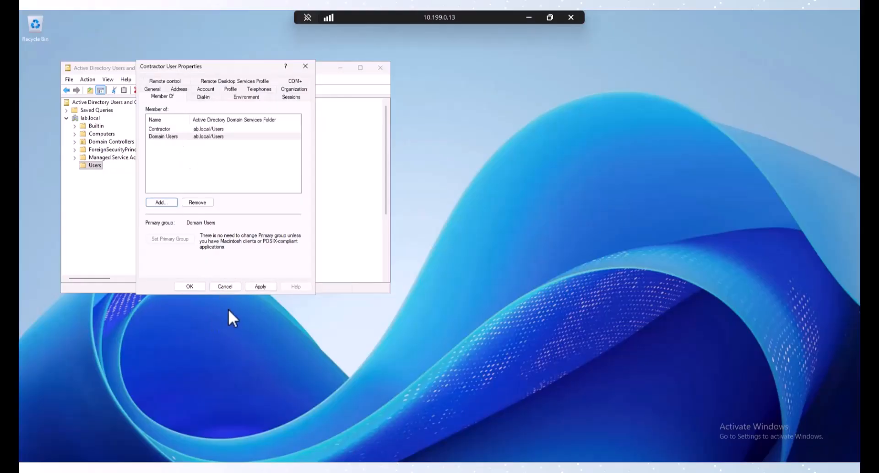
click(263, 286)
click(190, 287)
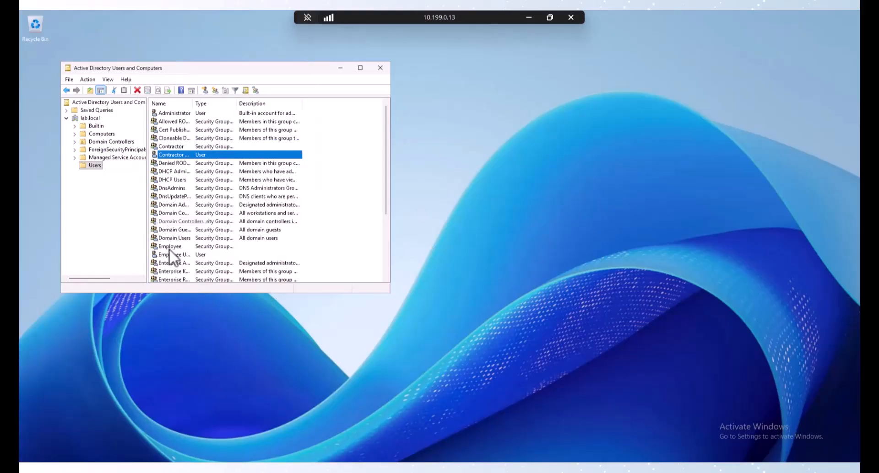
Step: Add Employee User to the Employee group via its Member Of properties
click(169, 246)
double_click(170, 255)
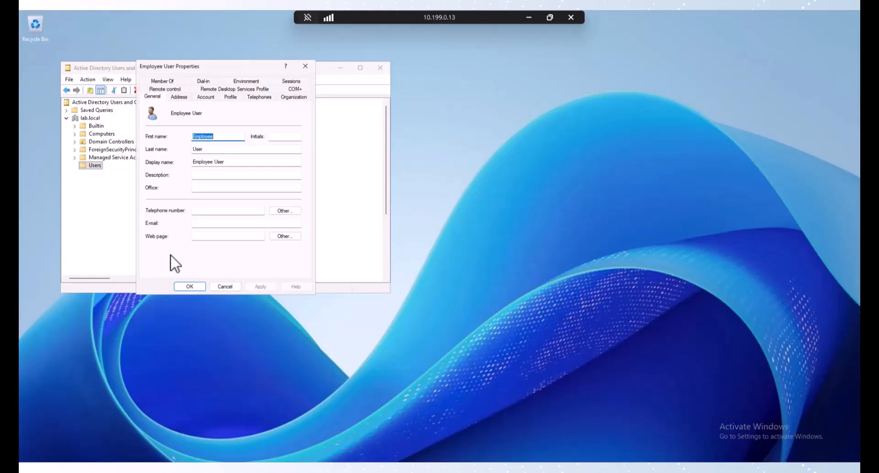
click(173, 81)
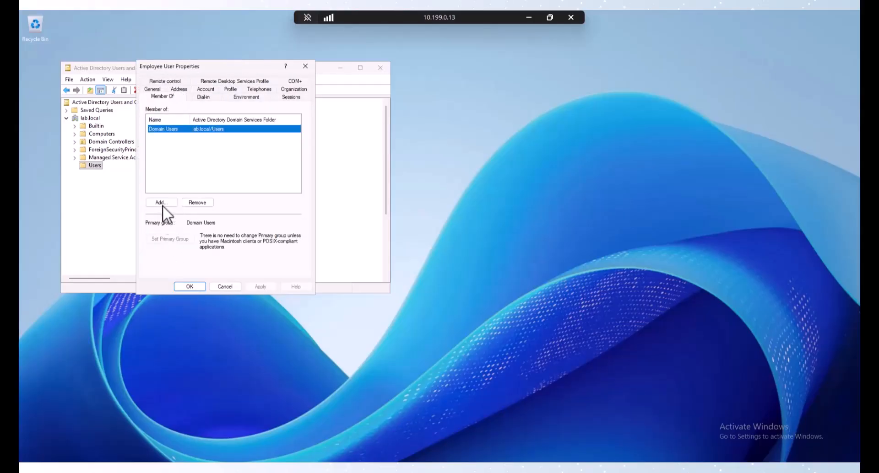
click(162, 203)
text(Em)
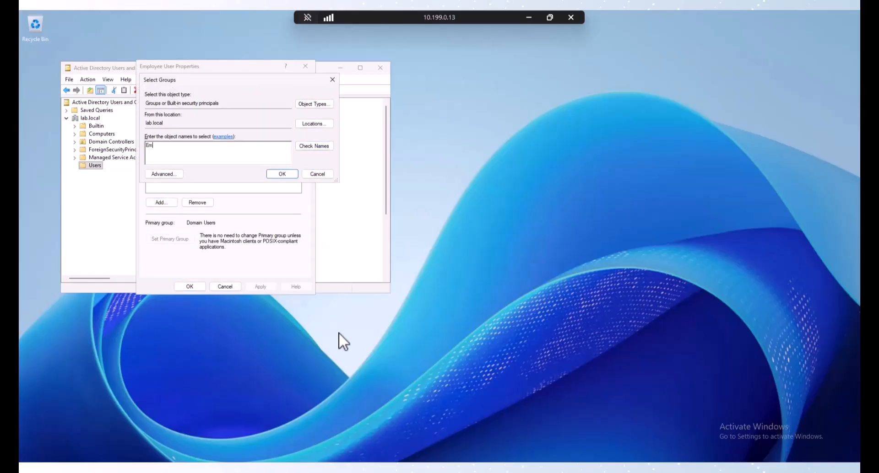
text(ployee)
key(Return)
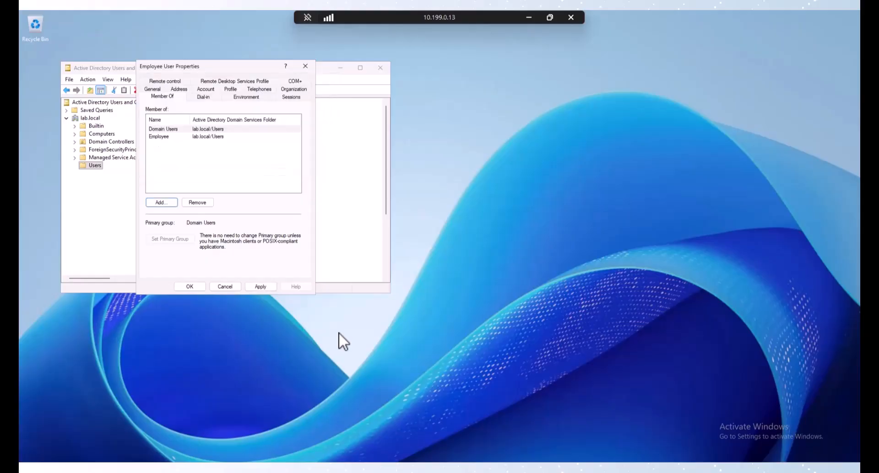
click(198, 287)
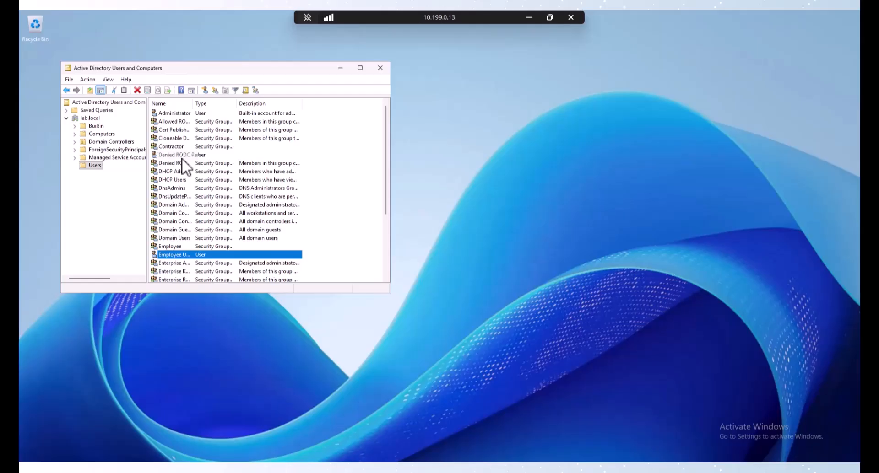
Step: Launch Group Policy Management and select lab.local's Default Domain Policy under Forest > Domains
key(super)
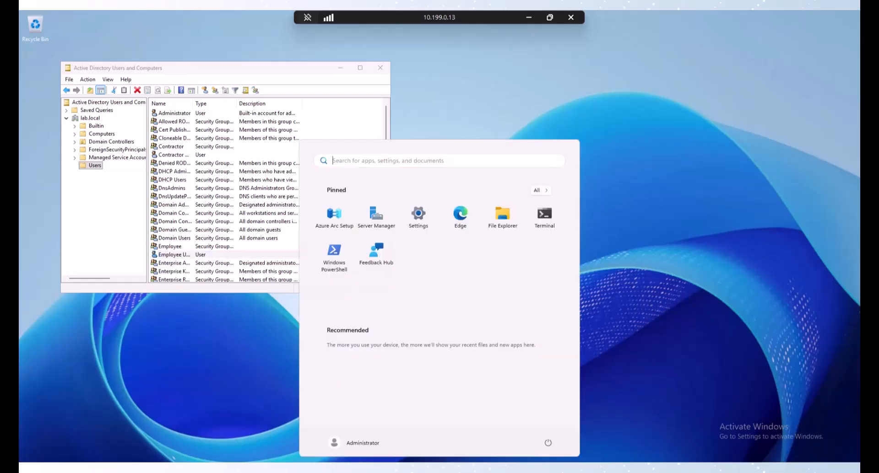
text(group)
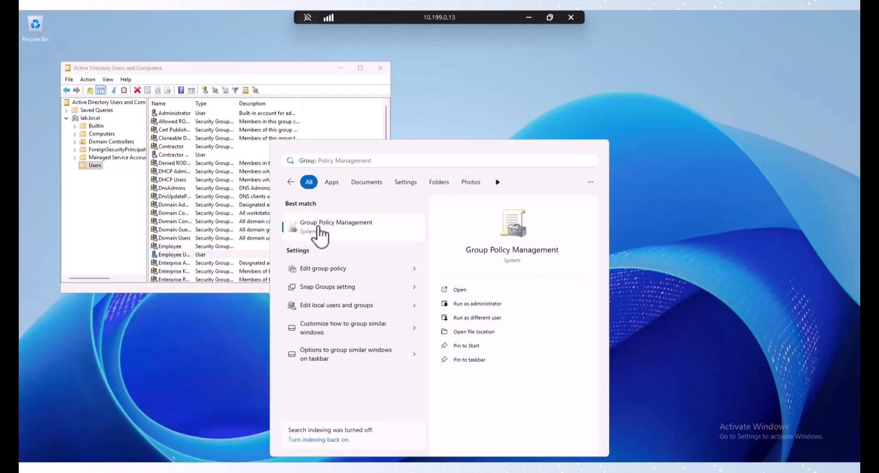
click(320, 233)
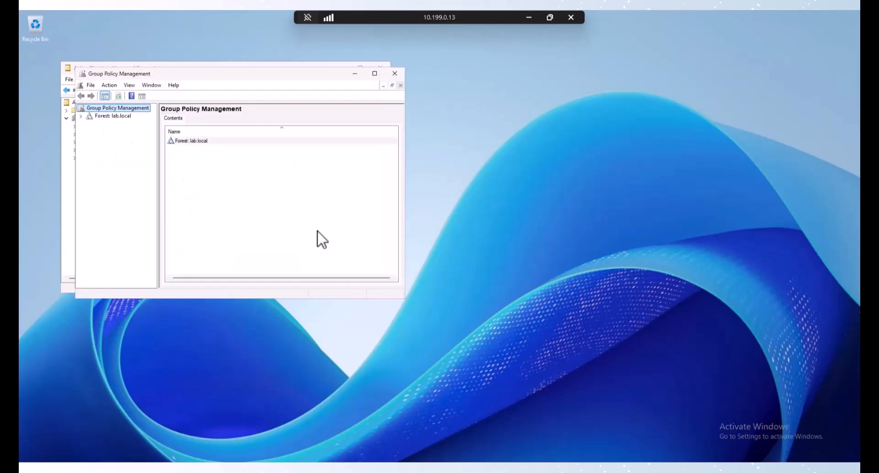
drag(277, 79, 338, 77)
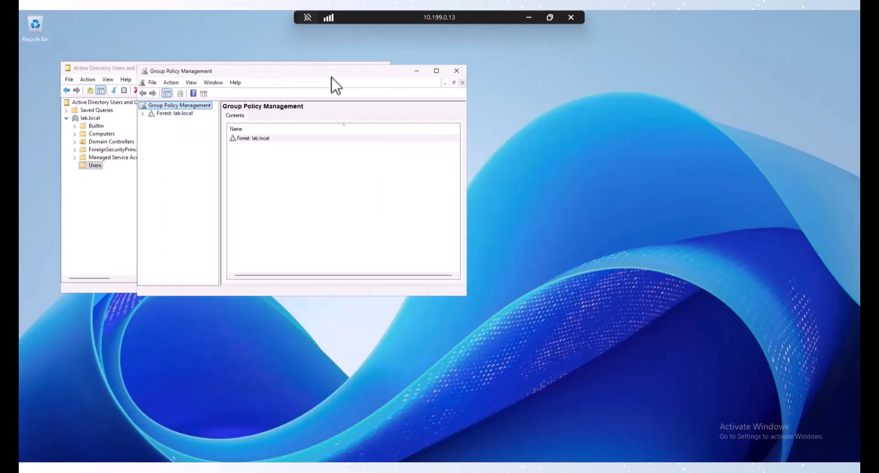
click(143, 113)
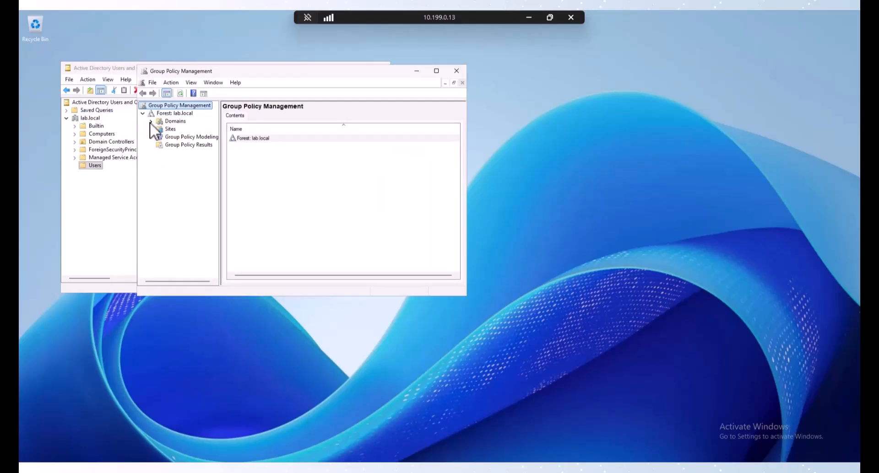
click(151, 121)
click(159, 129)
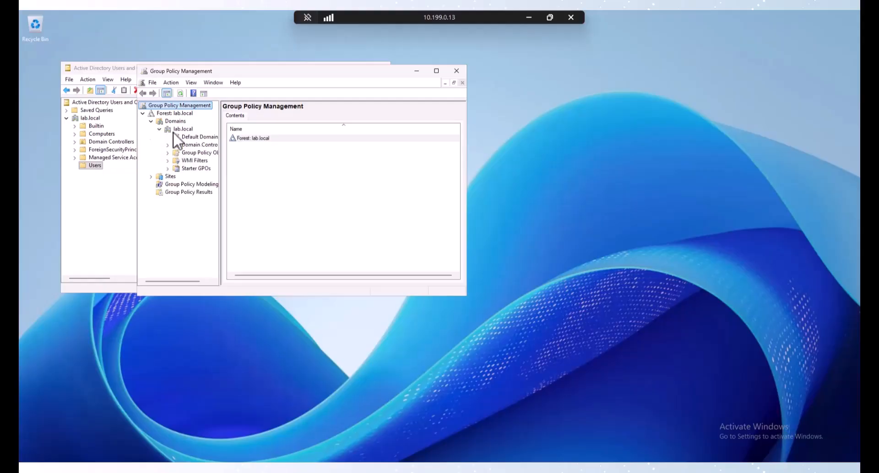
click(188, 136)
key(Return)
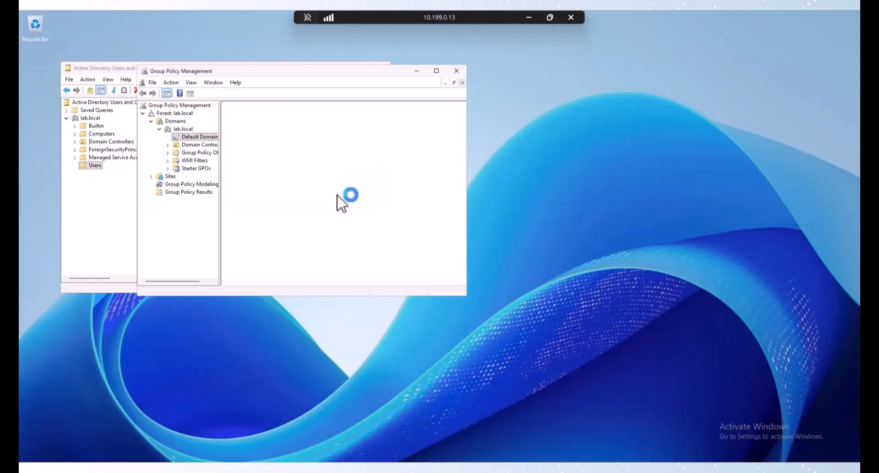
Step: Edit Default Domain Policy and expand Computer Configuration > Policies > Windows Settings > Security Settings
right_click(188, 136)
click(210, 142)
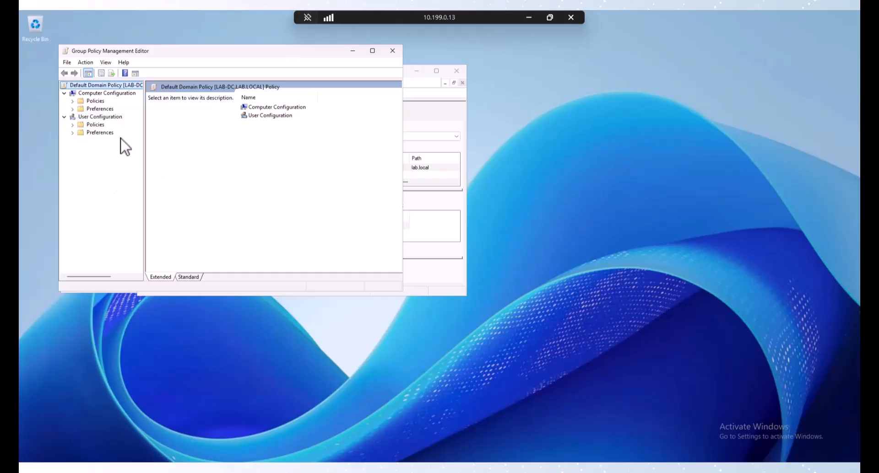
click(72, 101)
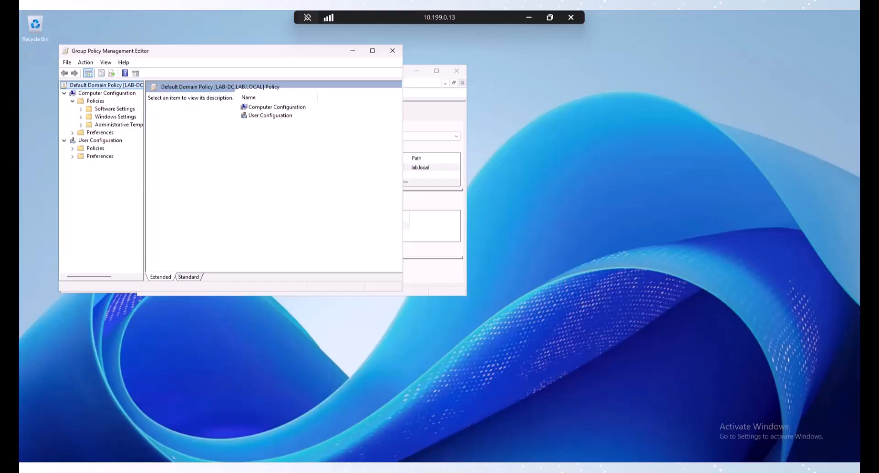
click(72, 101)
click(81, 117)
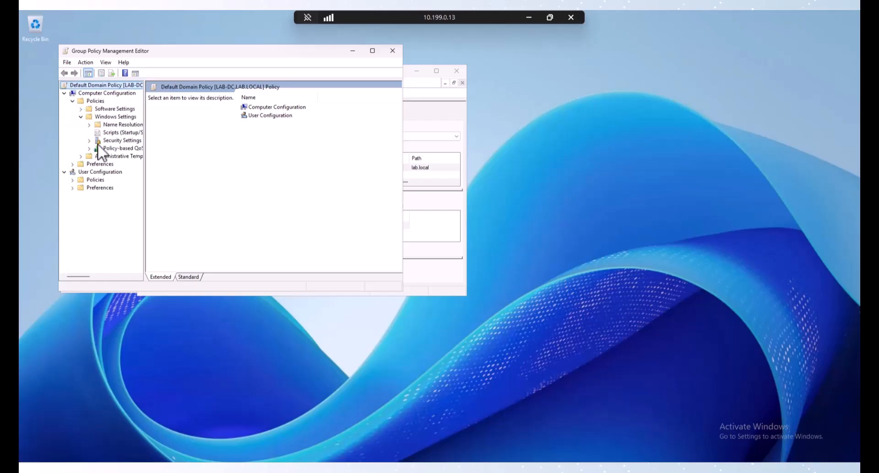
click(90, 141)
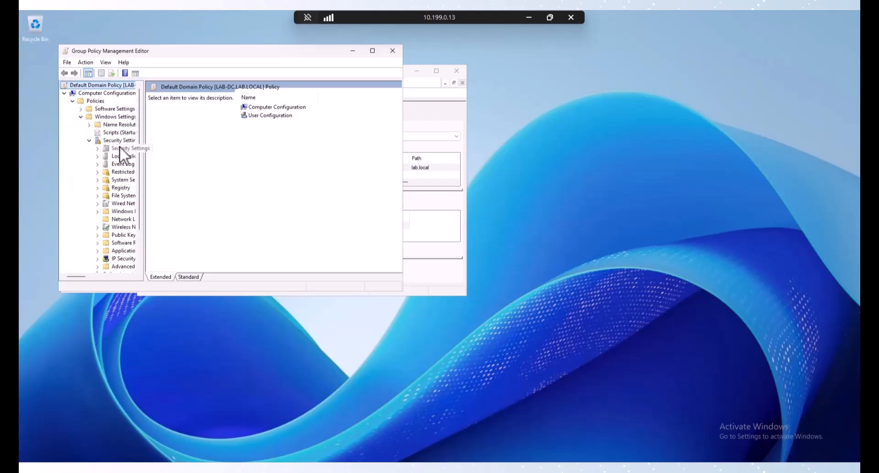
double_click(225, 54)
drag(106, 123, 182, 137)
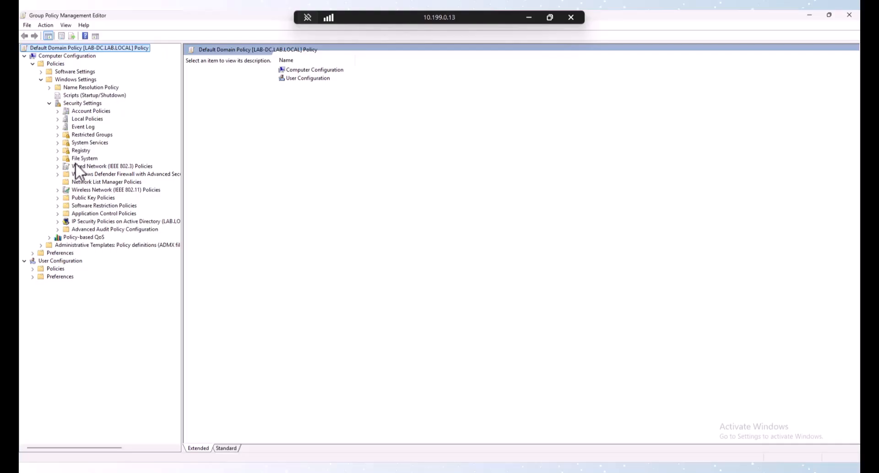
Step: Enable computer Certificate Services Client - Auto-Enrollment, with expired-certificate renewal and template updates on
click(75, 197)
double_click(69, 200)
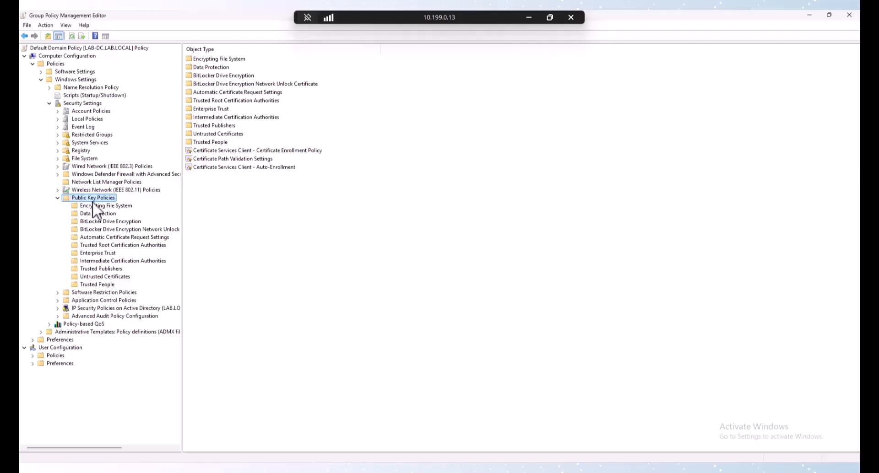
double_click(219, 167)
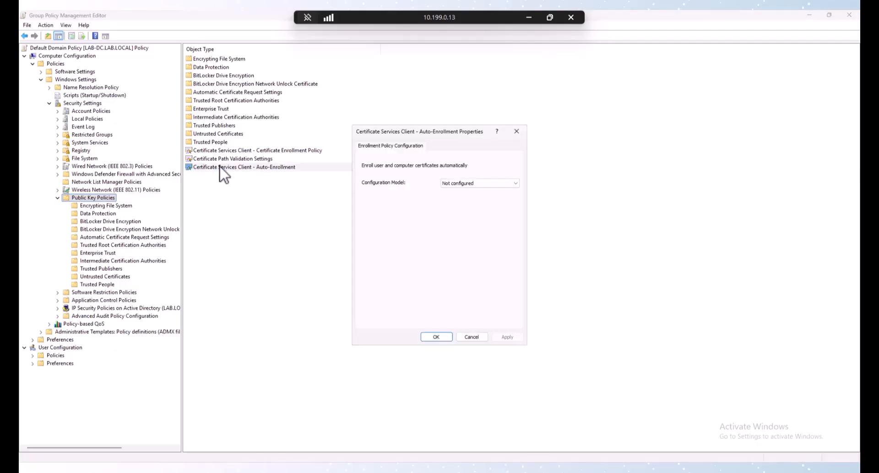
click(469, 185)
click(469, 197)
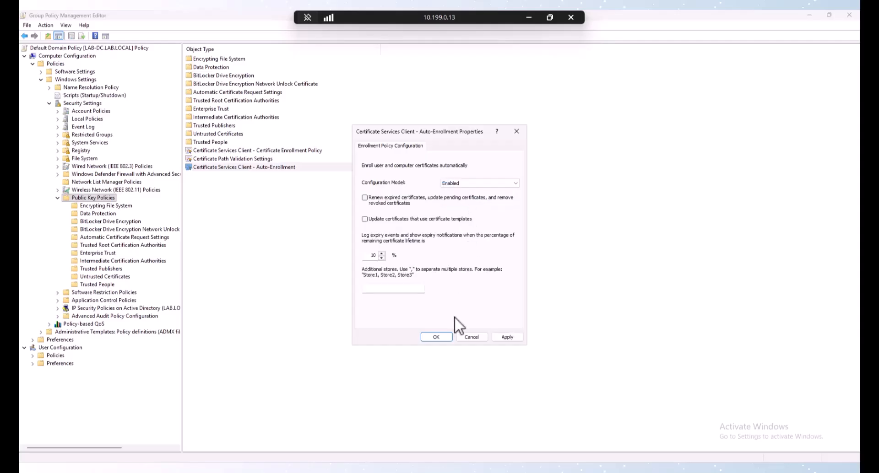
click(398, 202)
click(397, 218)
click(445, 339)
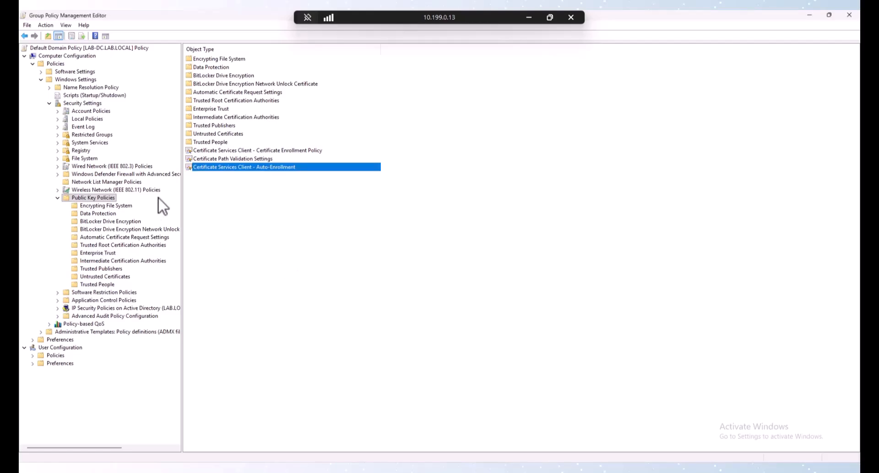
Step: Set User Configuration's Public Key Policies Auto-Enrollment configuration model to Enabled
click(33, 355)
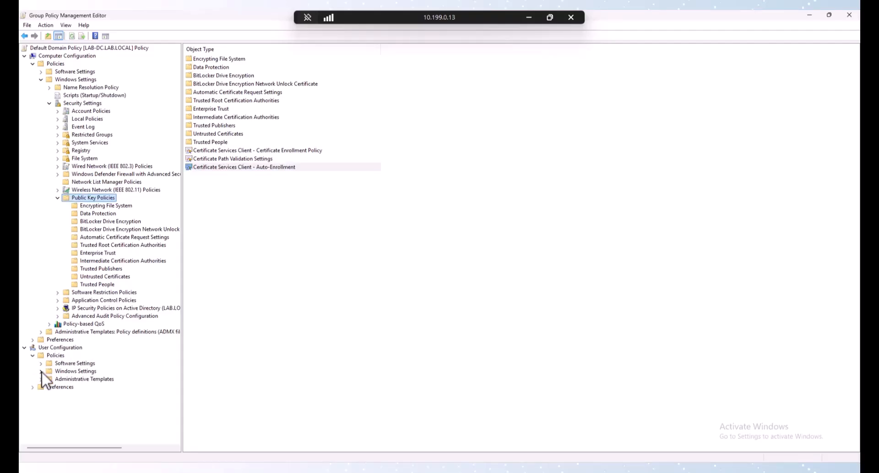
click(40, 371)
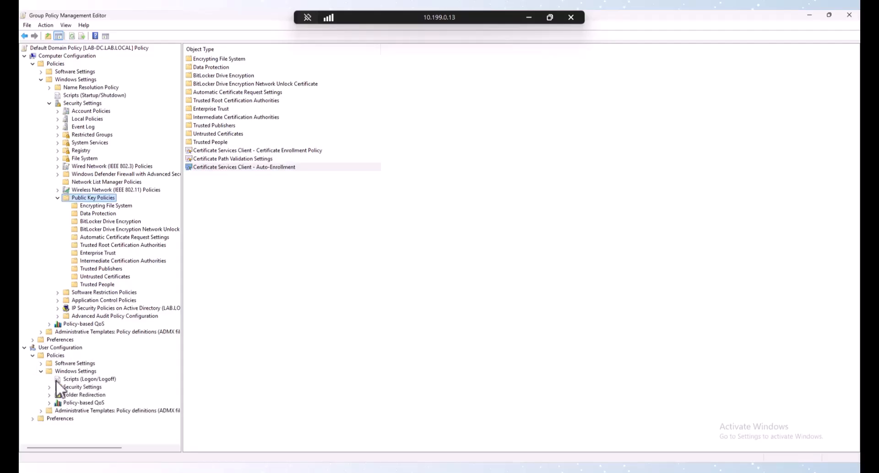
click(48, 387)
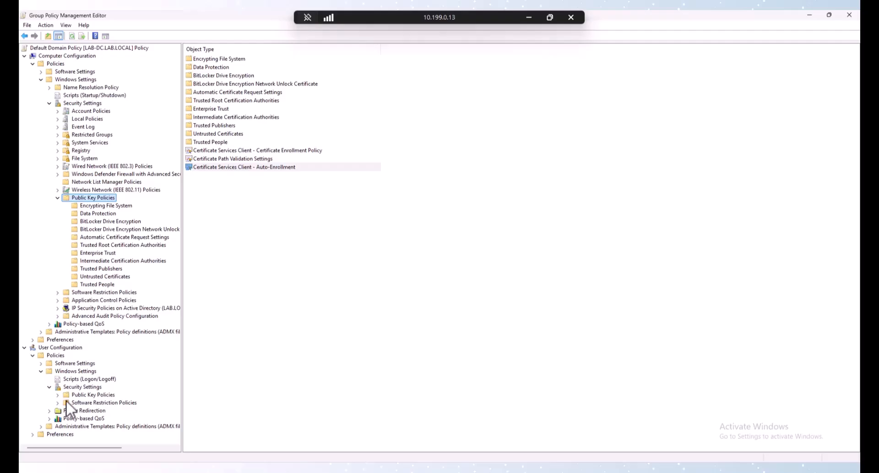
click(68, 395)
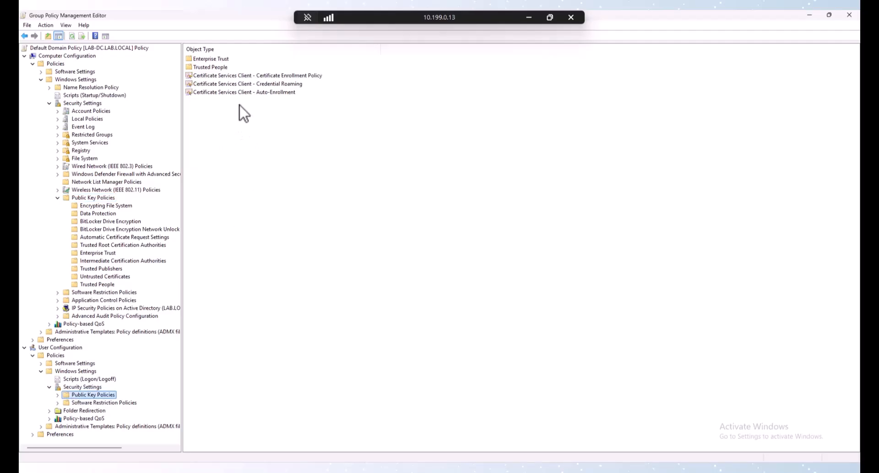
double_click(243, 92)
click(468, 184)
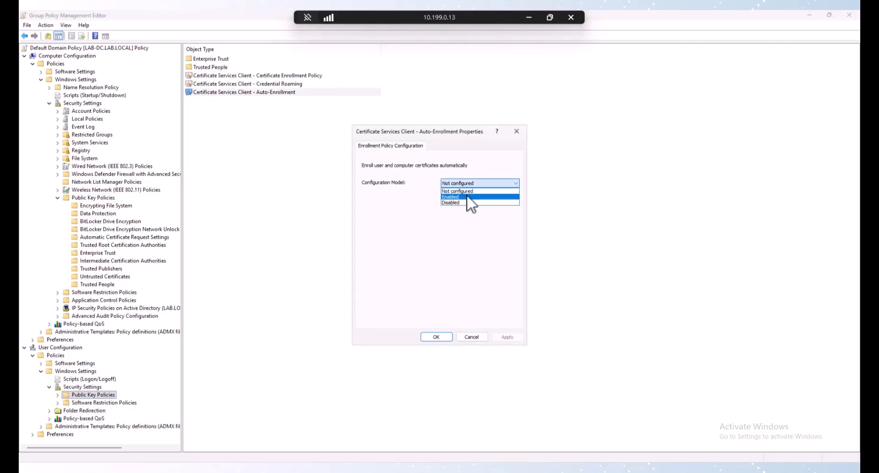
click(465, 196)
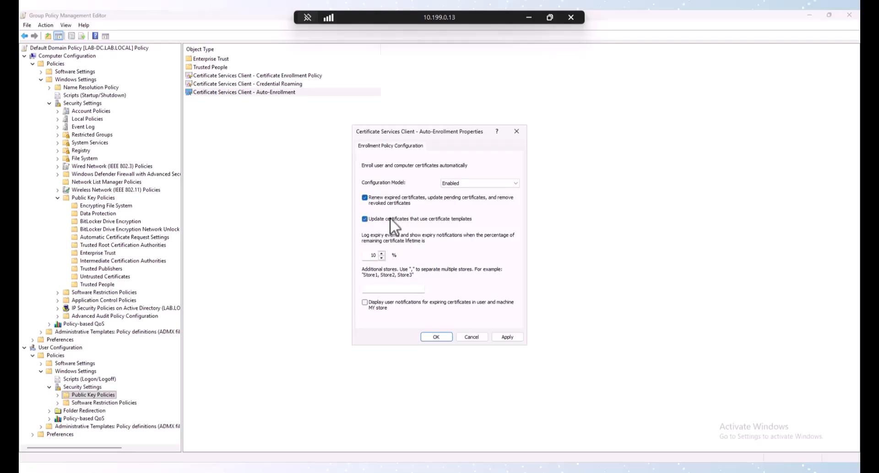
click(436, 337)
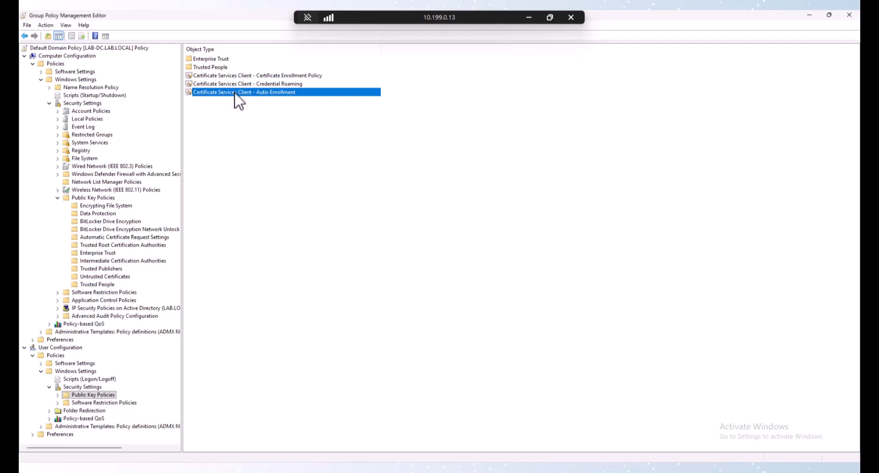
click(340, 471)
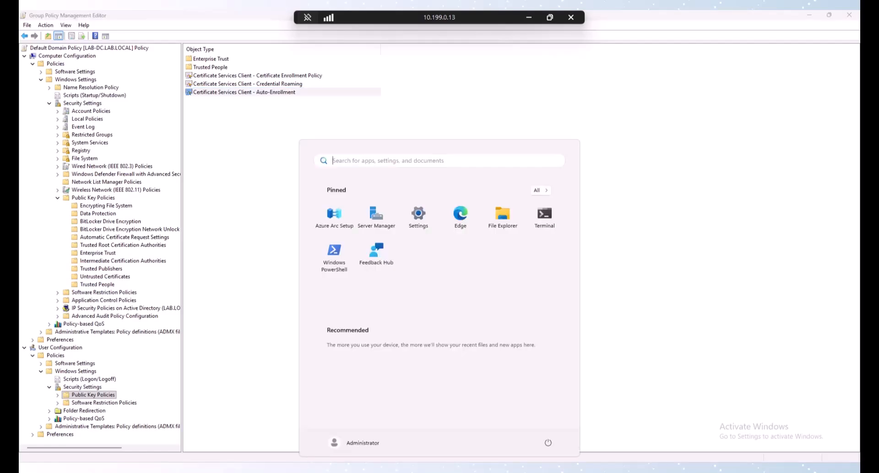
Step: Open certsrv, browse lab-LAB-DC-CA's Certificate Templates and Failed Requests, then close the console
text(cert)
key(Return)
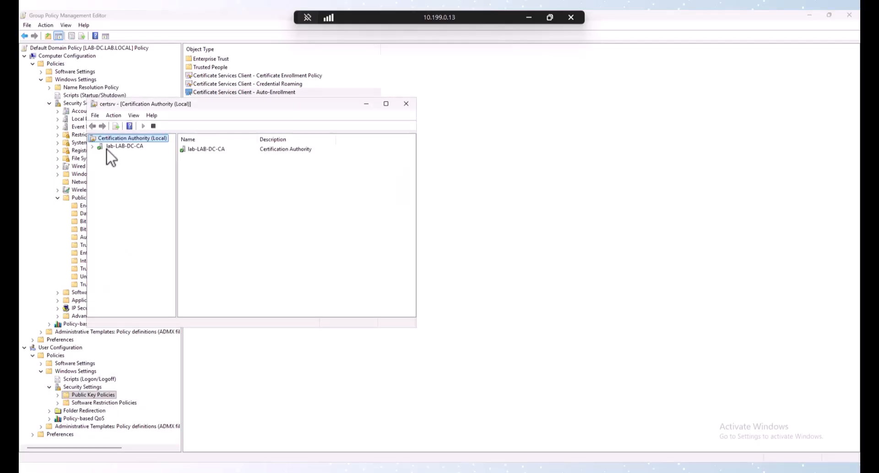
click(109, 148)
click(94, 147)
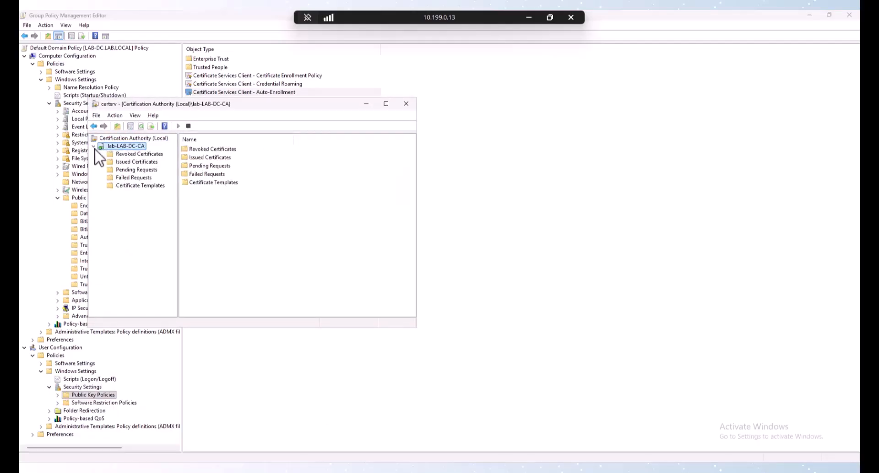
click(133, 186)
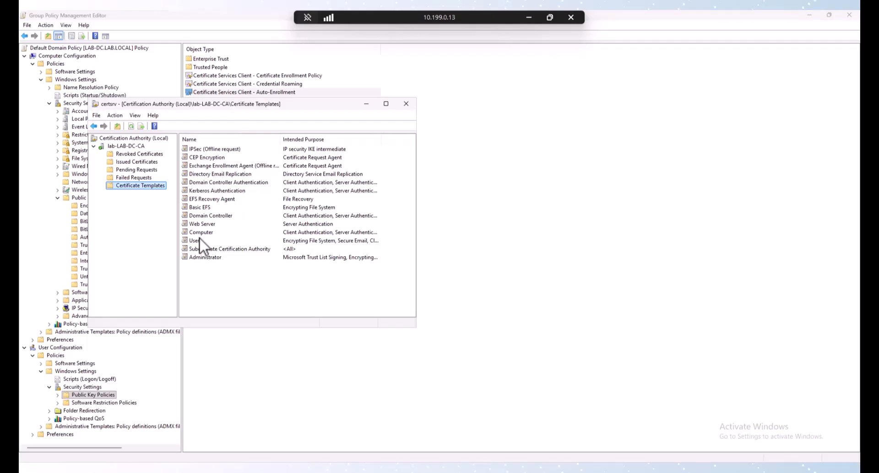
click(136, 179)
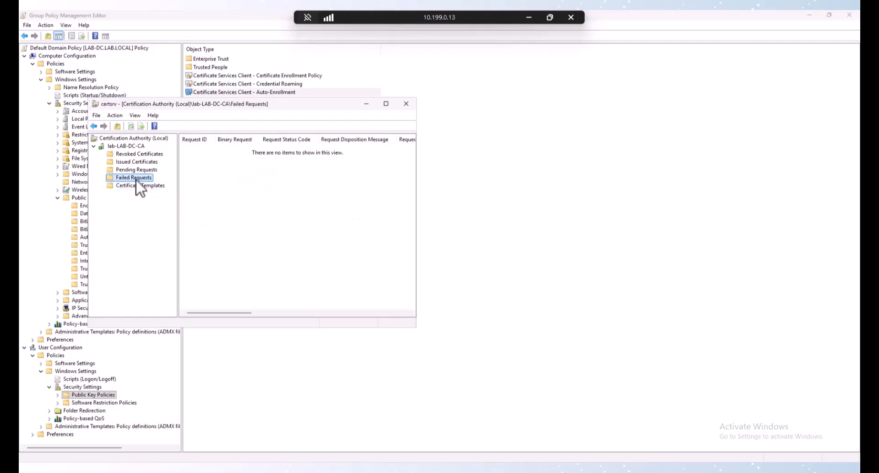
click(122, 183)
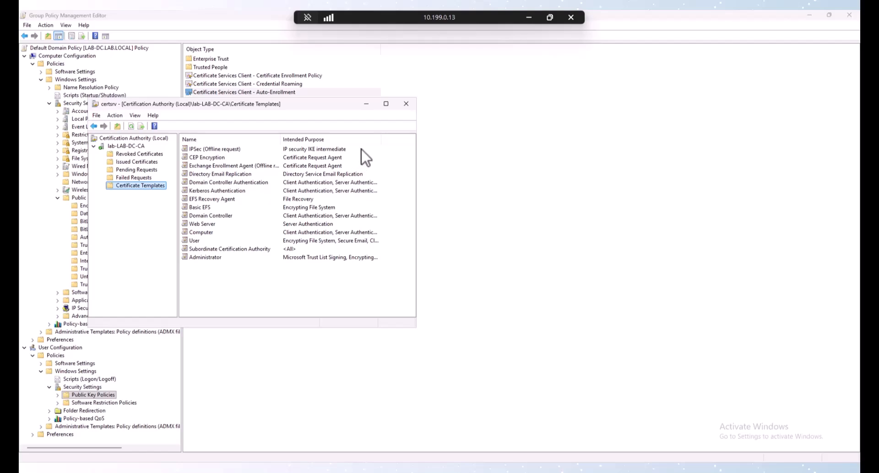
click(405, 104)
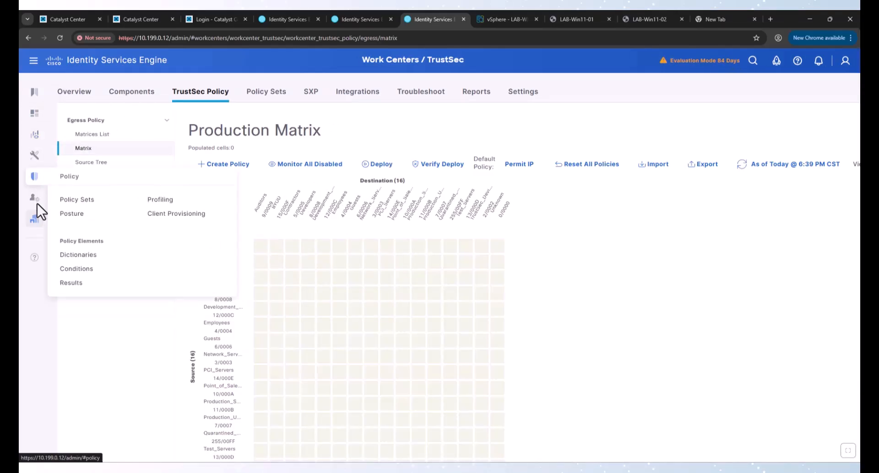
Step: Add the Employee directory group, found with filter Emp*, to the lab.local join point's Groups
mouse_move(36, 201)
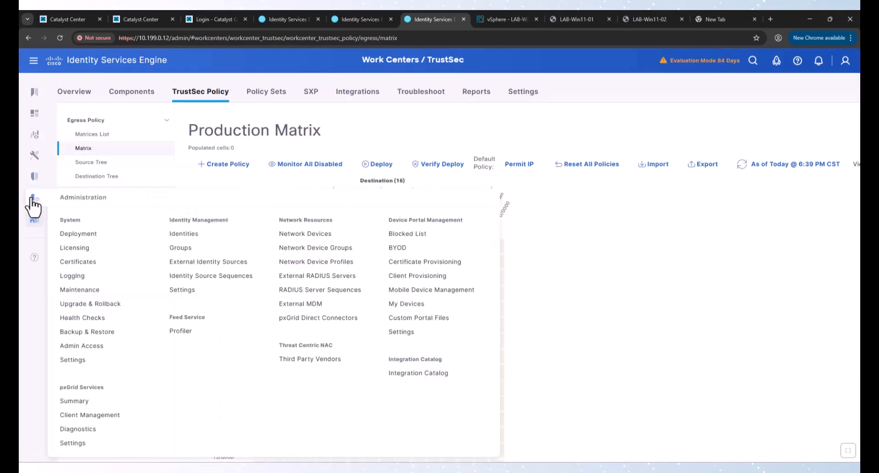
click(207, 267)
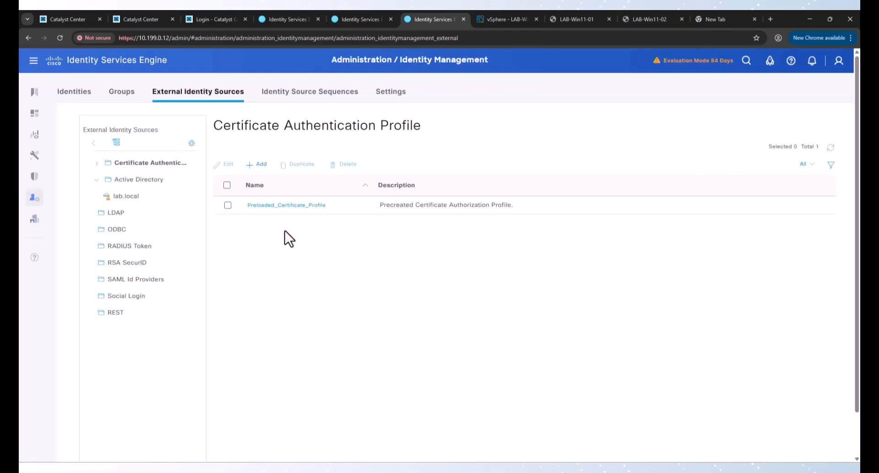
click(129, 197)
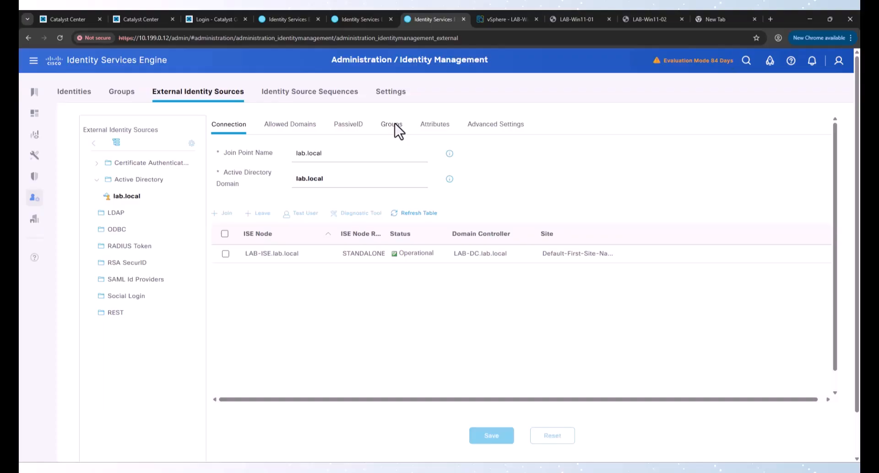
click(392, 124)
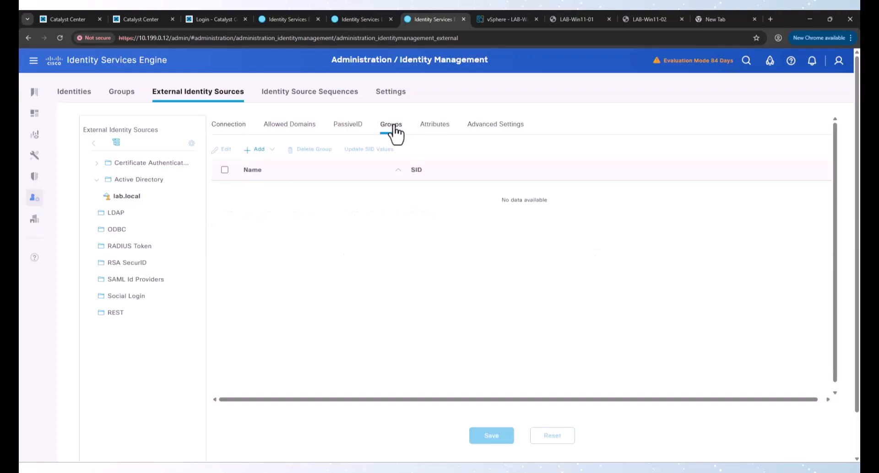
click(266, 150)
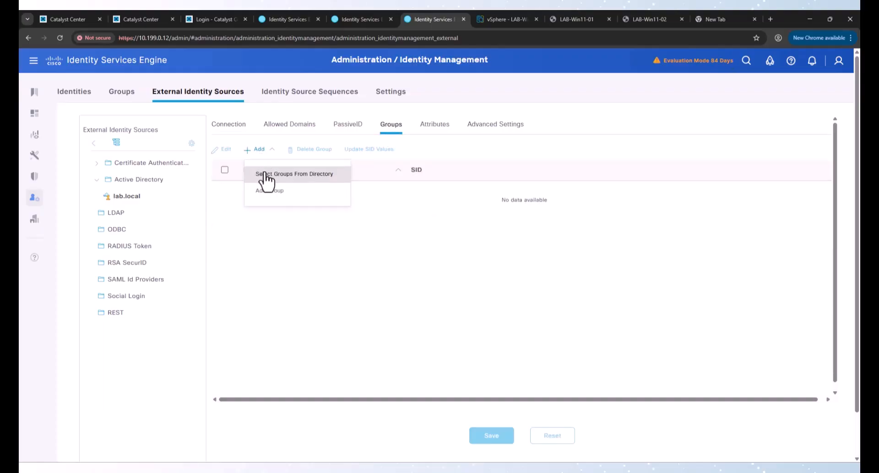
click(265, 173)
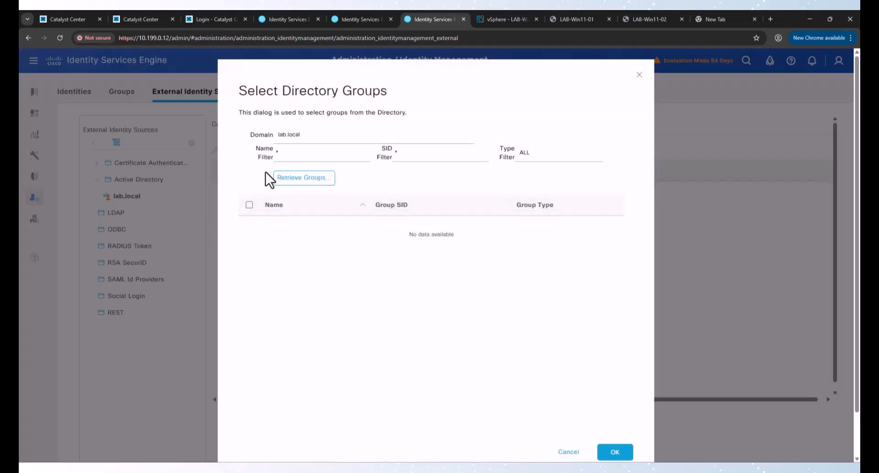
click(293, 155)
text(Emp*)
click(308, 182)
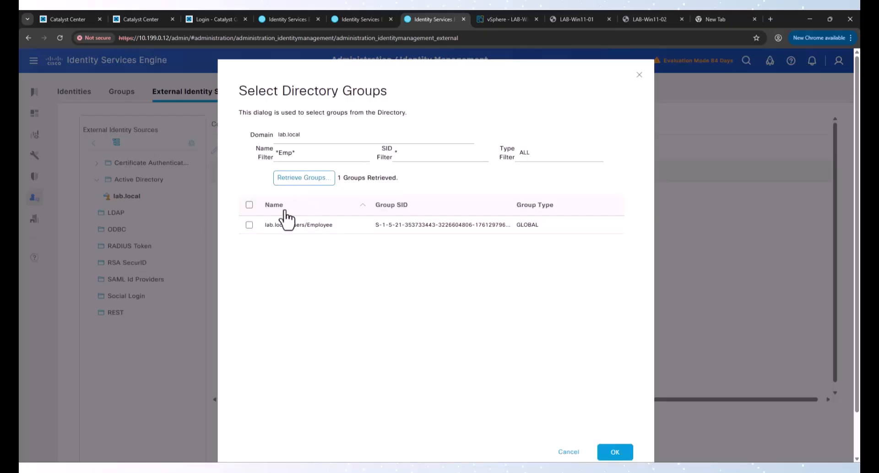
click(249, 225)
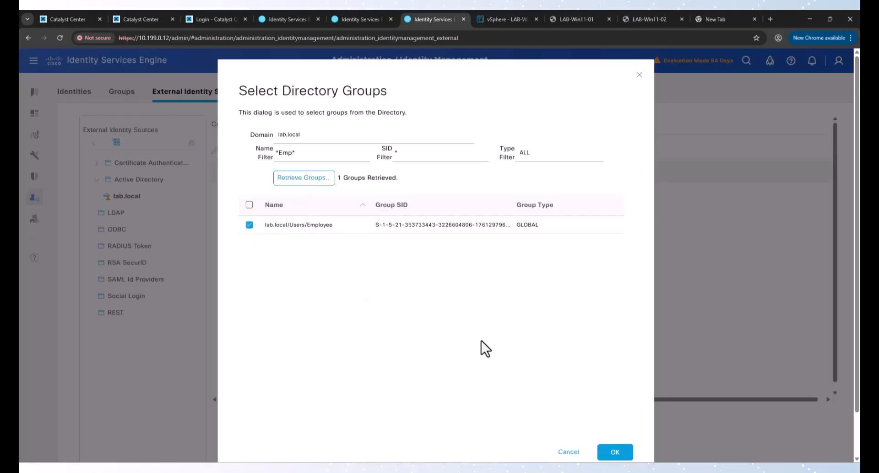
click(612, 457)
Step: Add the Contractor group using filter Cont* and save the lab.local join point
click(257, 149)
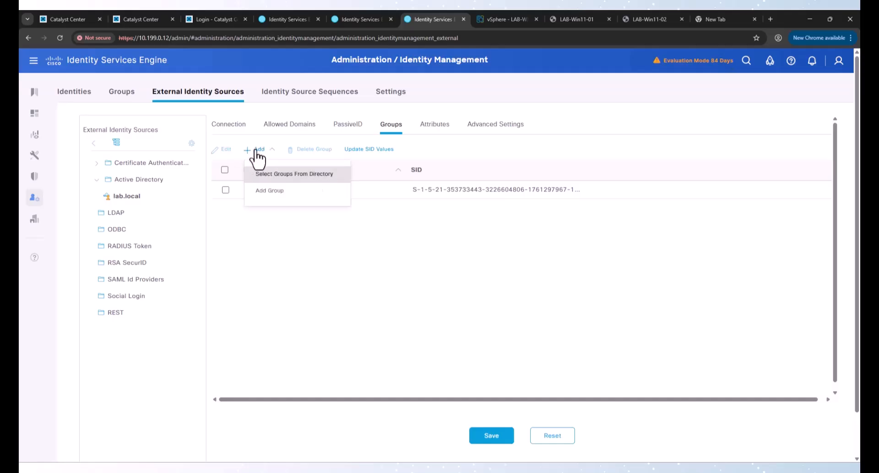
click(269, 173)
click(300, 151)
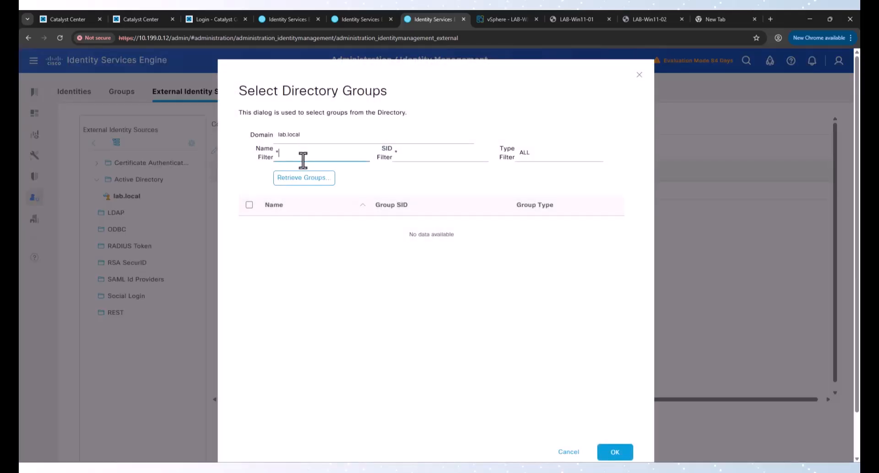
text(Cont*)
click(317, 178)
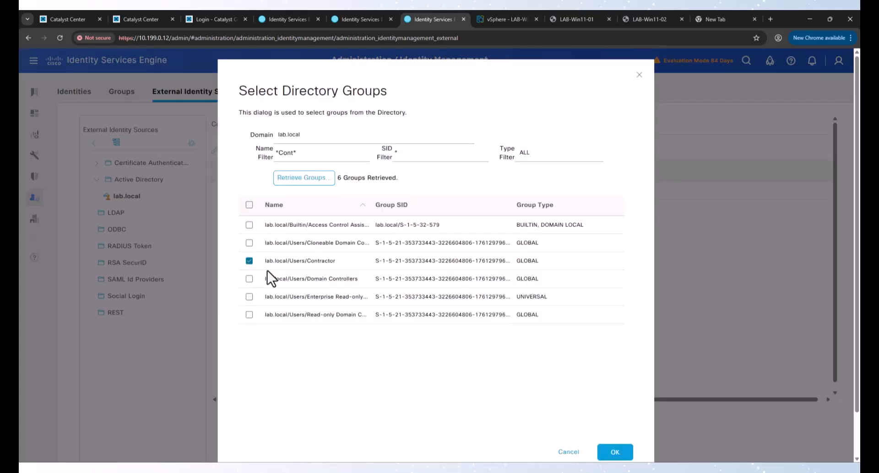
click(614, 452)
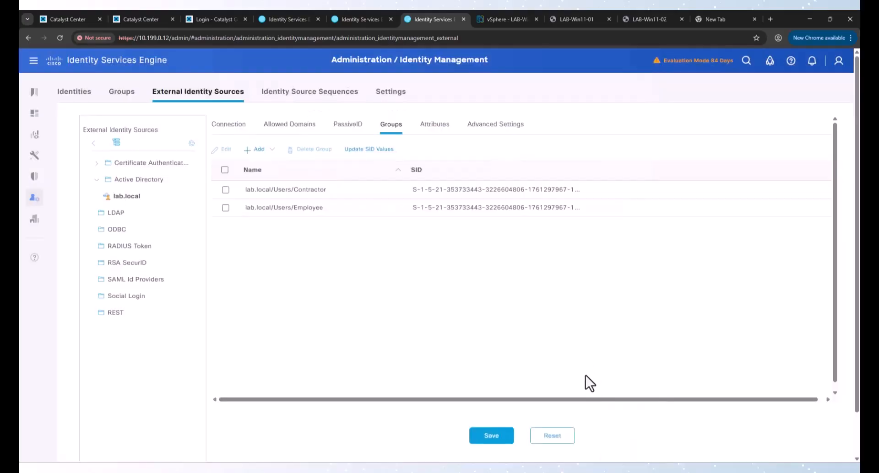
click(494, 437)
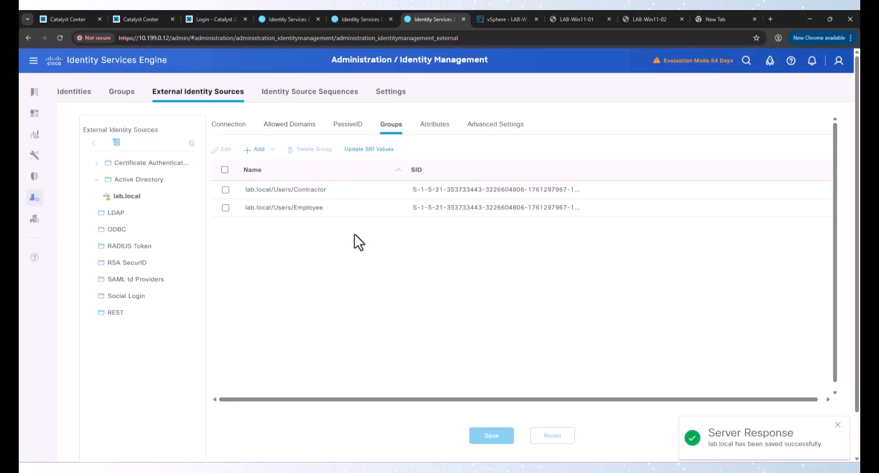
mouse_move(34, 199)
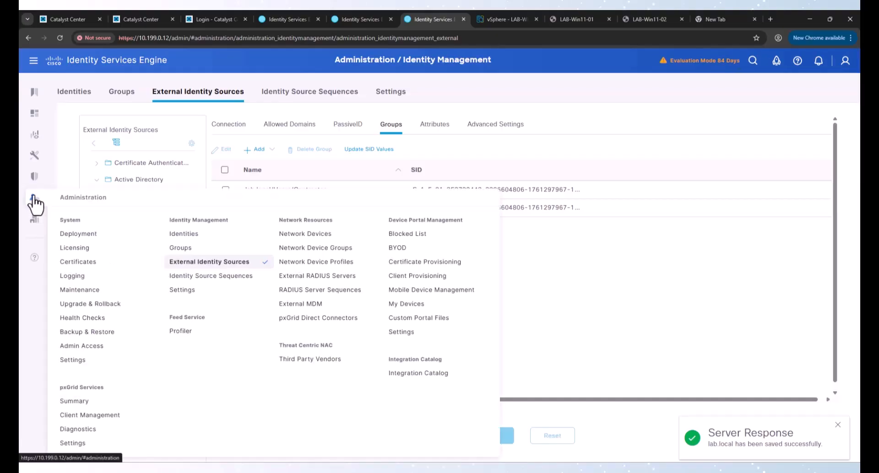
Step: Insert a new policy set above WiredMab on the Policy Sets page and name it
mouse_move(35, 181)
click(93, 201)
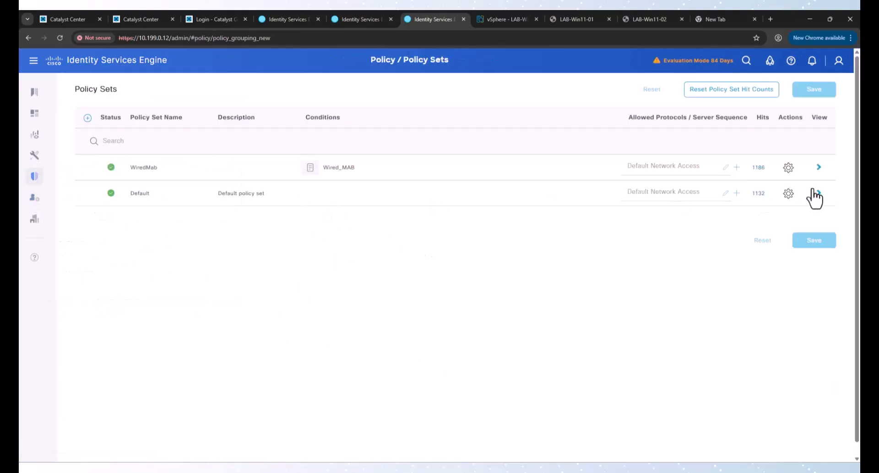
click(788, 169)
click(771, 187)
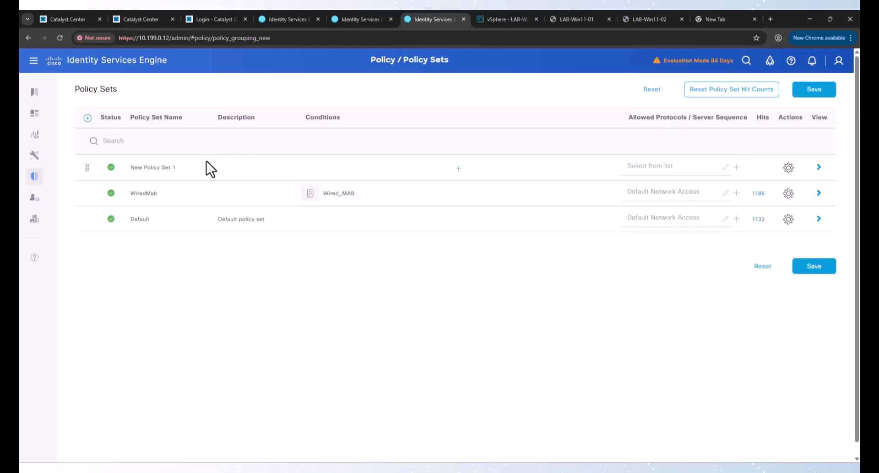
triple_click(151, 168)
text(D)
text(ire)
Step: Give WiredDot1x the Wired_802.1X condition and Default Network Access, save, and open it
click(458, 168)
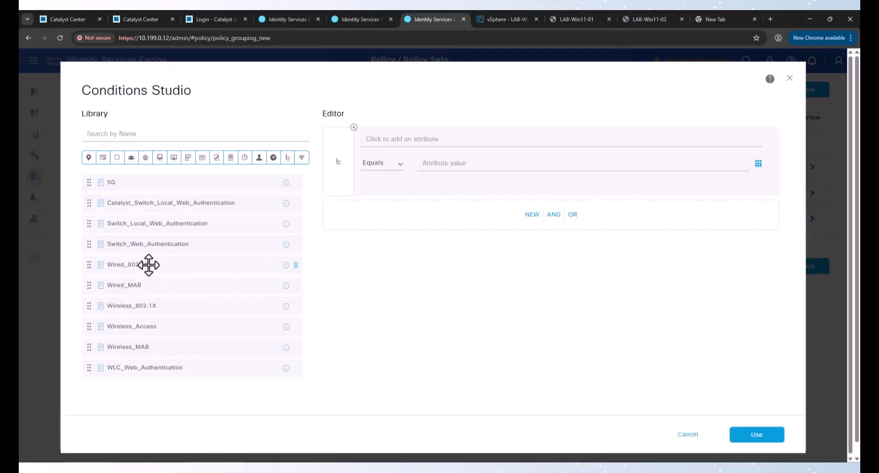
drag(149, 265, 451, 224)
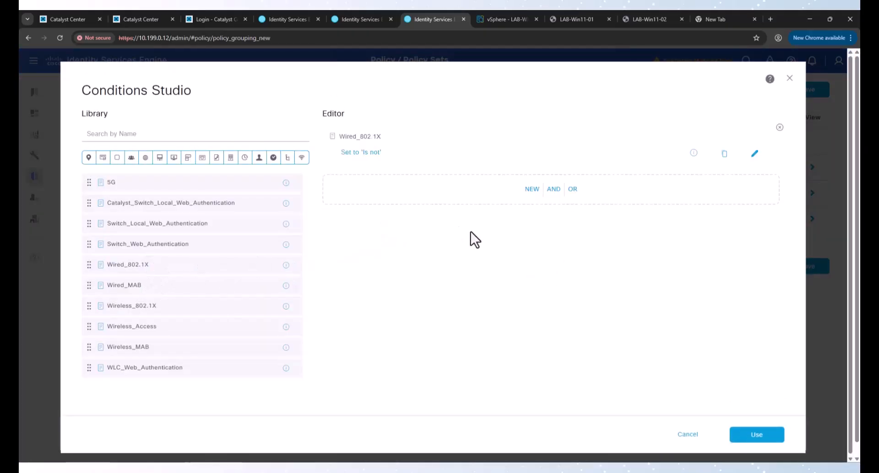
click(762, 437)
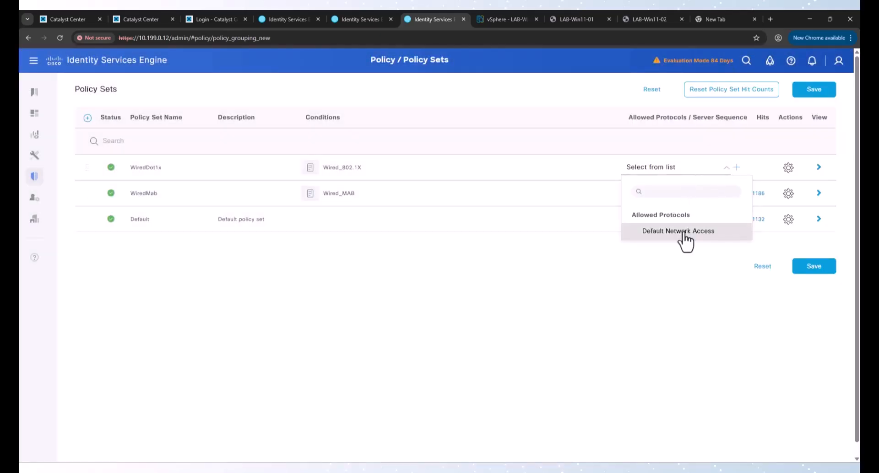
click(680, 231)
click(815, 270)
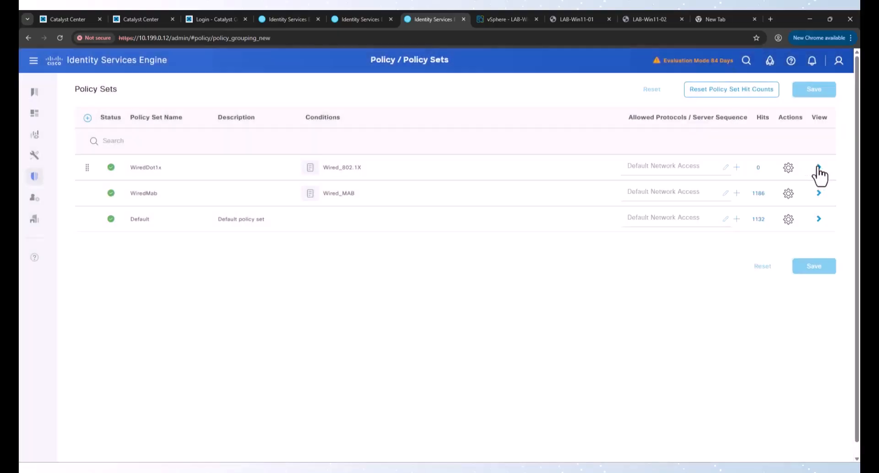
click(812, 167)
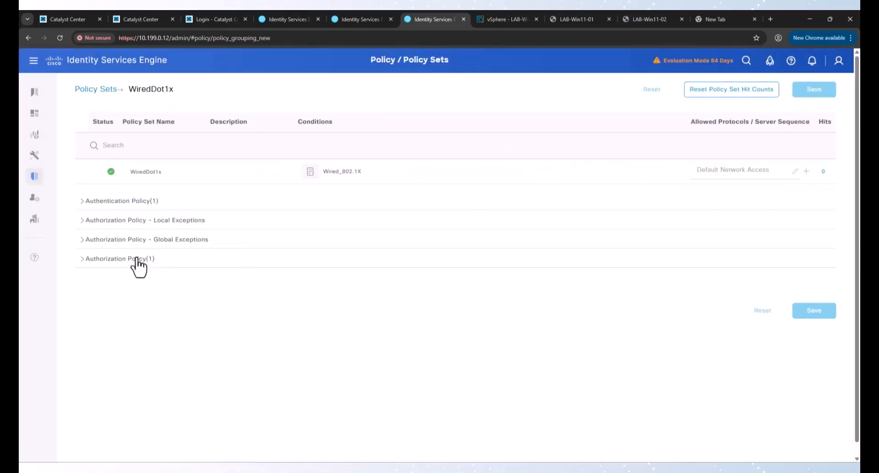
Step: Insert a new authorization rule above Default and name it EmpCompOnly
click(137, 259)
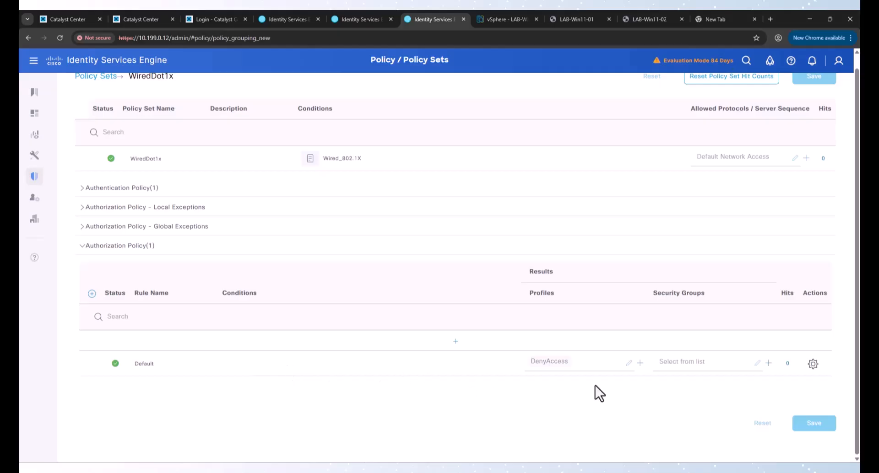
click(811, 365)
click(799, 387)
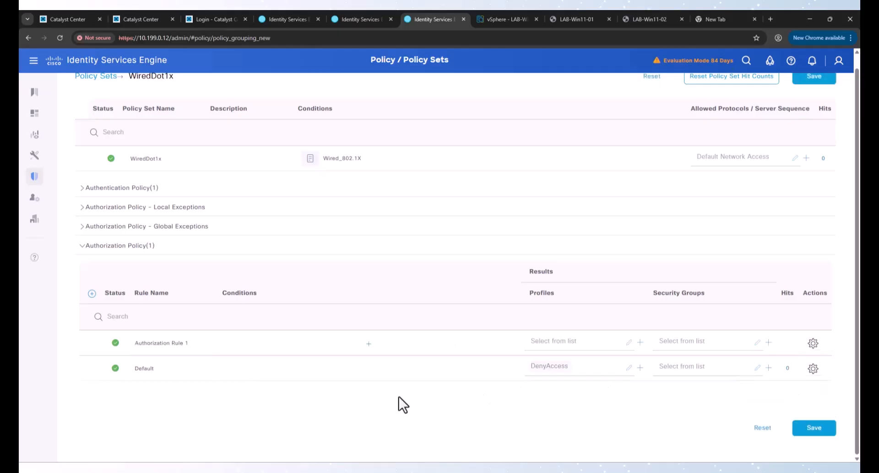
triple_click(168, 342)
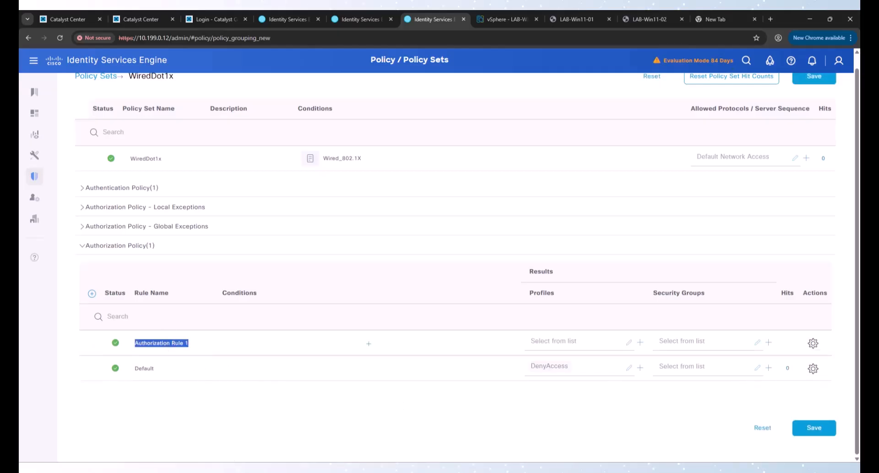
text(EmpCompOnly)
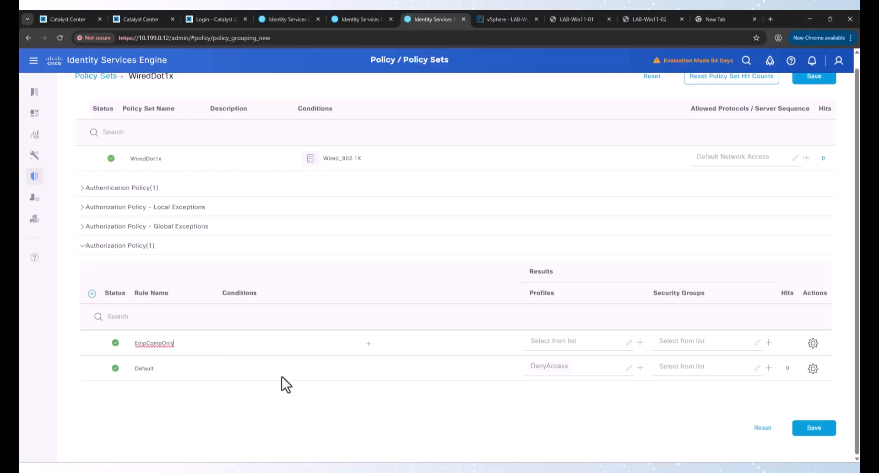
Step: Add an EapChainingResult condition equal to 'User failed and machine succeeded'
click(355, 346)
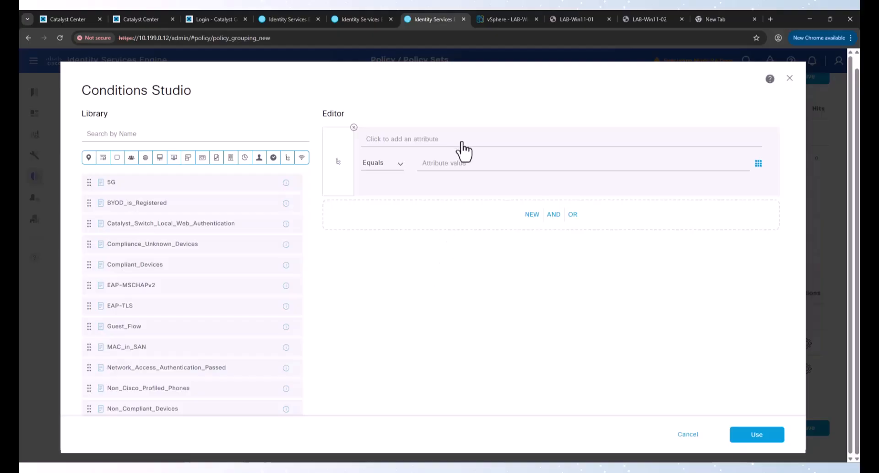
click(488, 148)
click(587, 231)
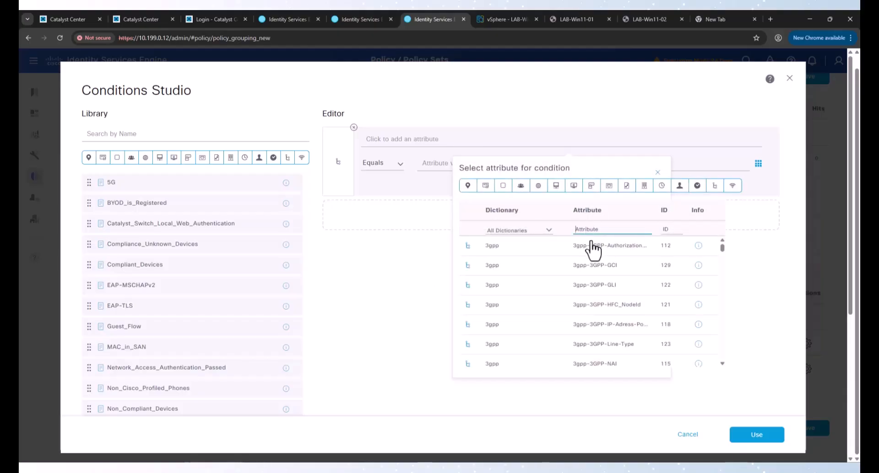
text(EAP)
click(605, 330)
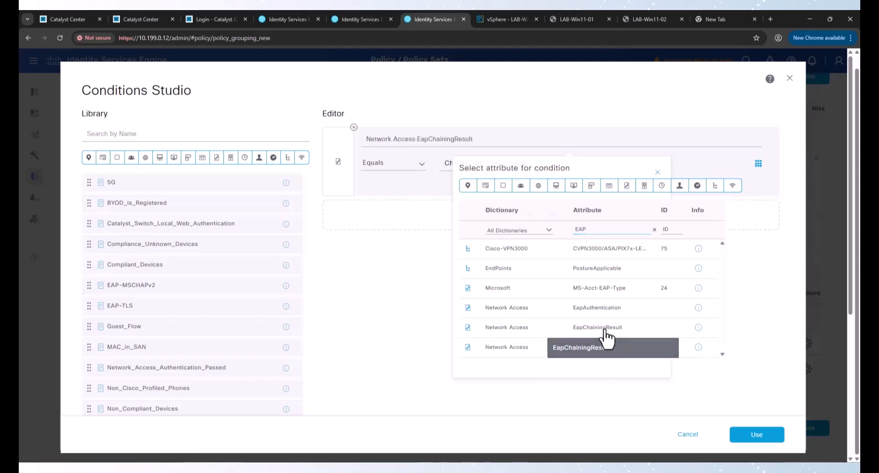
click(504, 163)
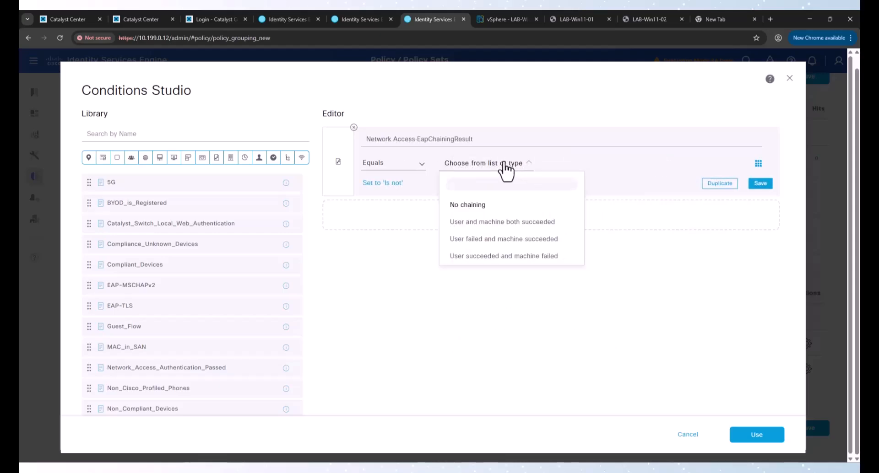
click(500, 249)
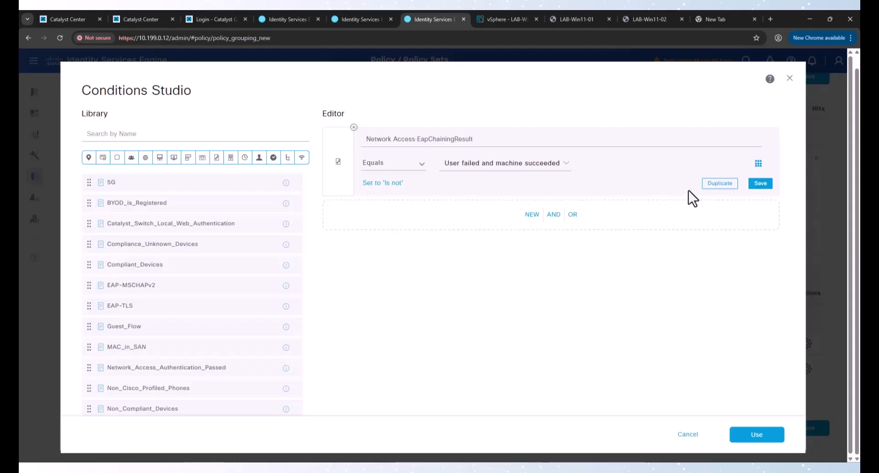
Step: AND a lab.local ExternalGroups condition matching lab.local/Users/Contractor, then apply the conditions
click(718, 184)
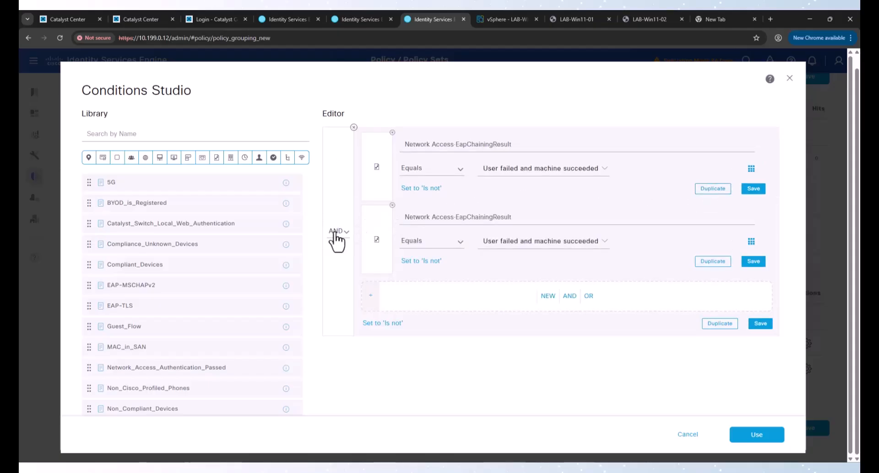
click(488, 217)
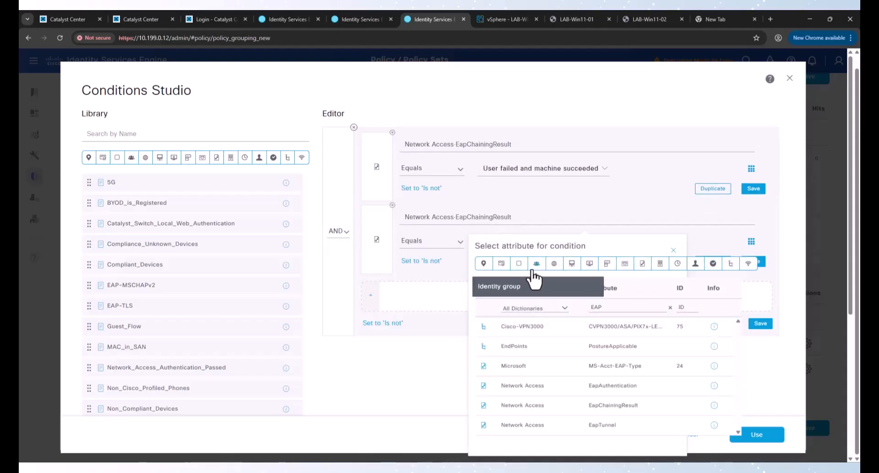
click(534, 268)
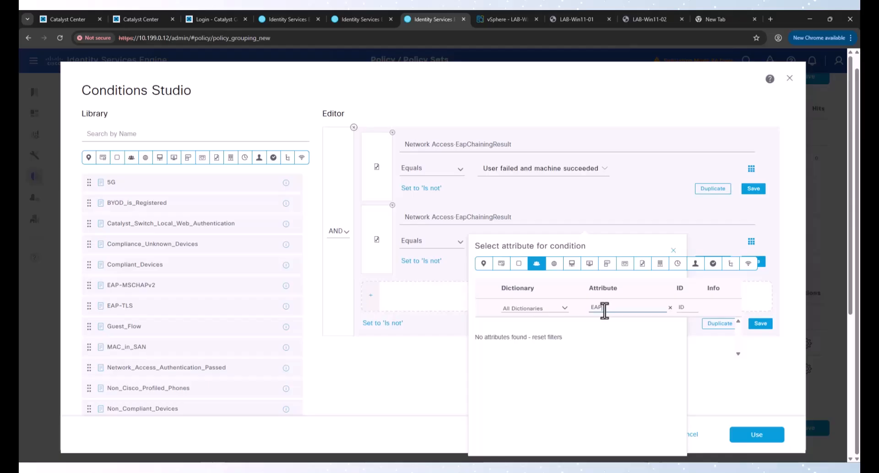
key(BackSpace)
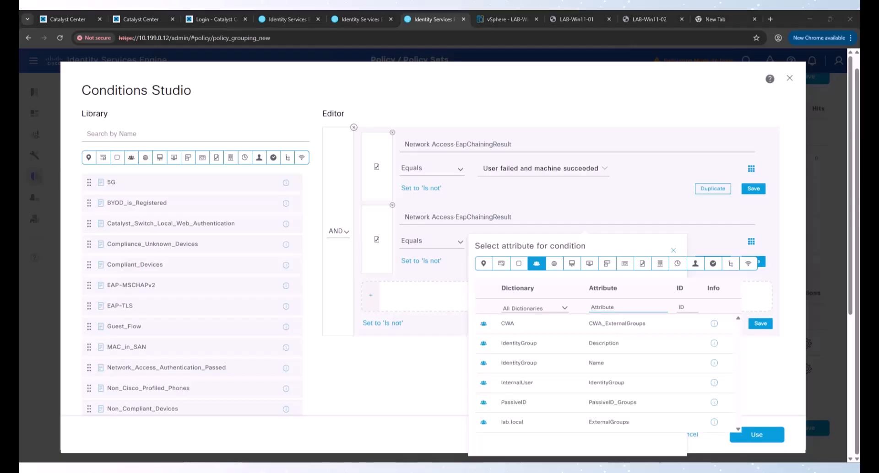
click(609, 422)
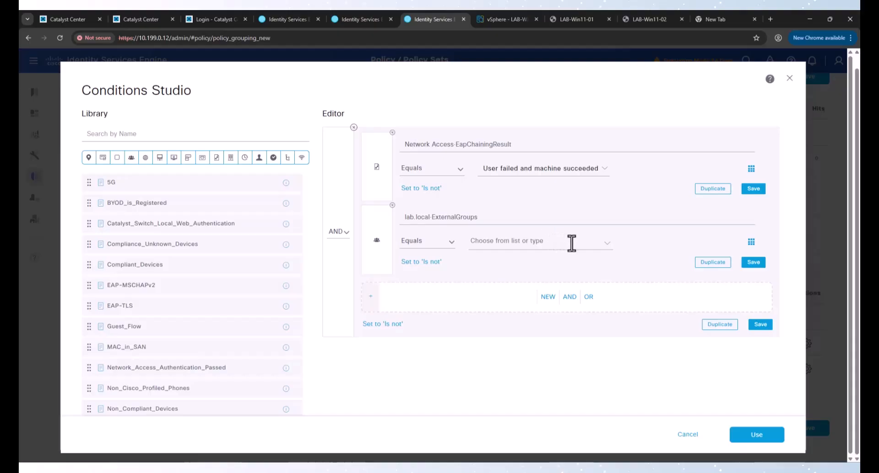
click(598, 244)
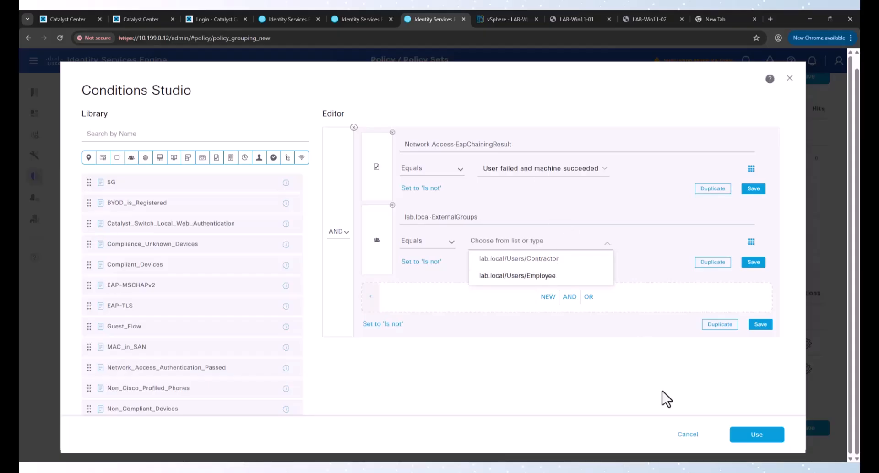
click(537, 257)
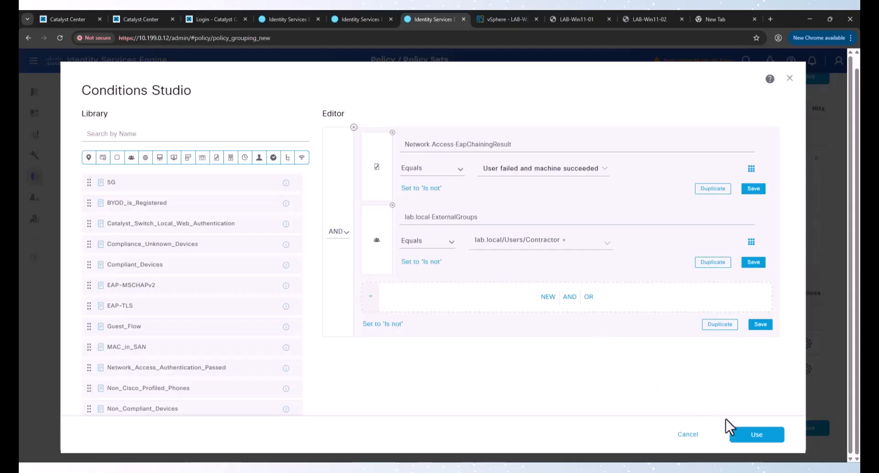
click(737, 433)
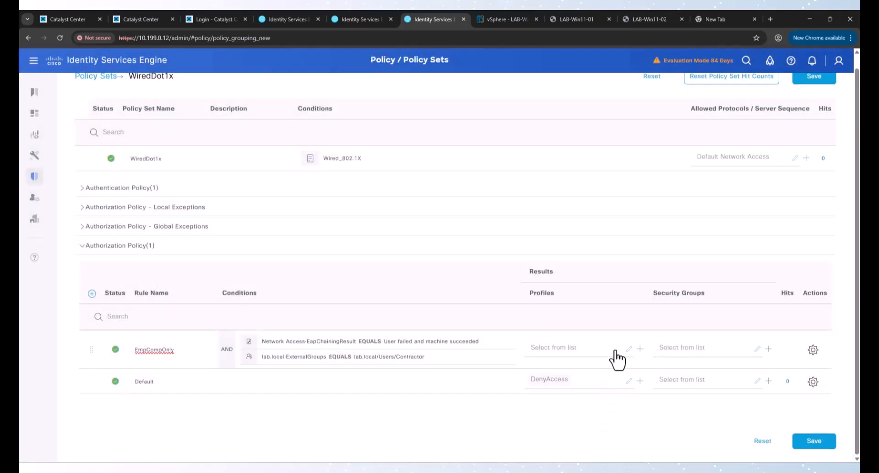
Step: Create a new authorization profile named Data that assigns VLAN Data
click(639, 350)
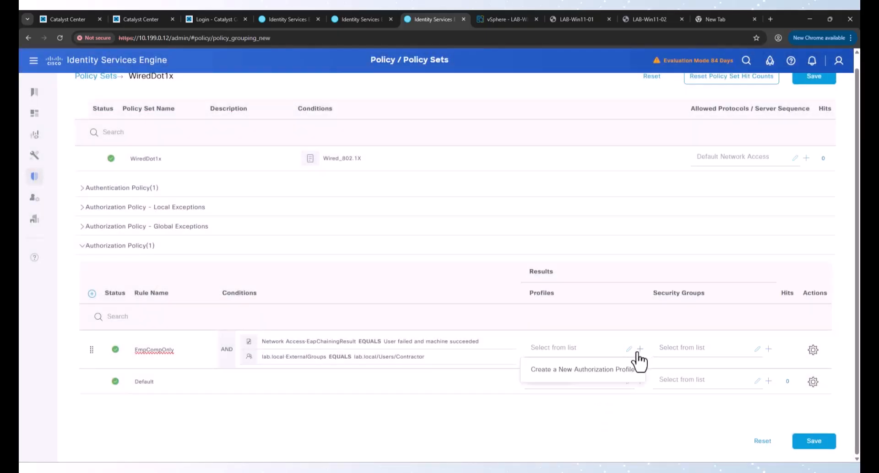
click(587, 364)
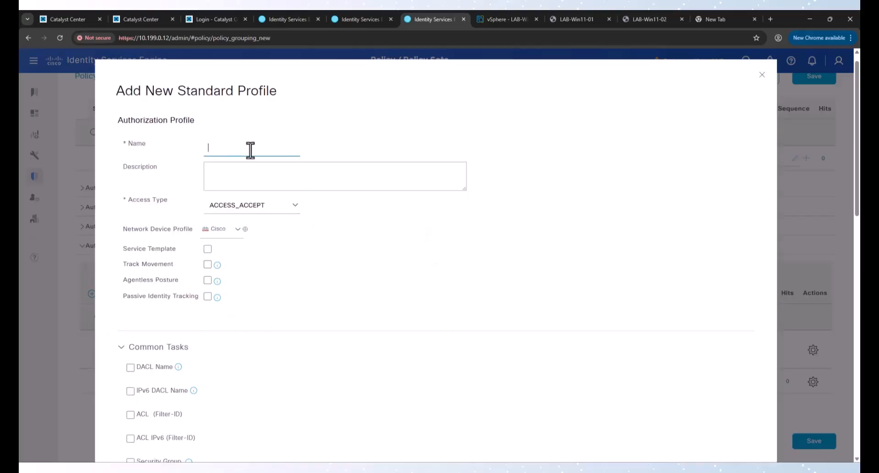
click(247, 150)
text(Data)
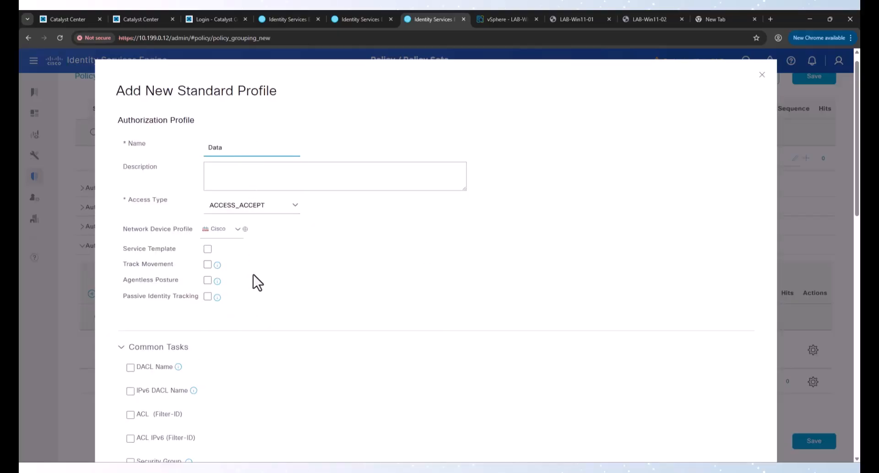
scroll(253, 281, down, 4)
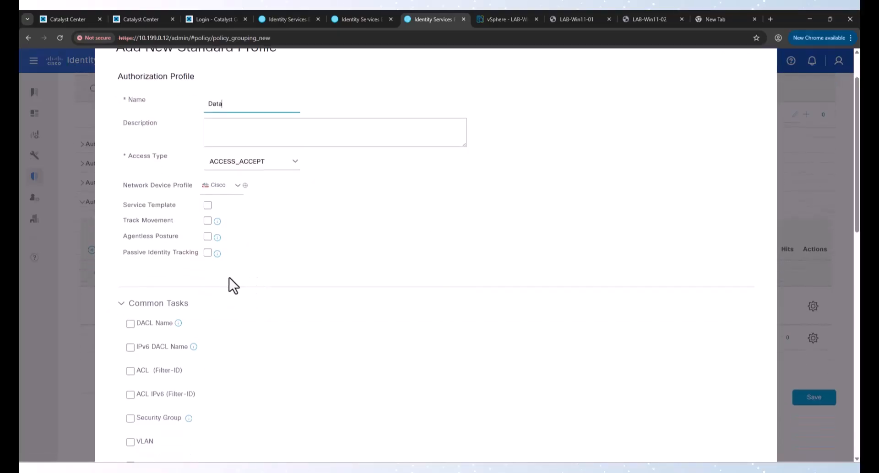
click(141, 310)
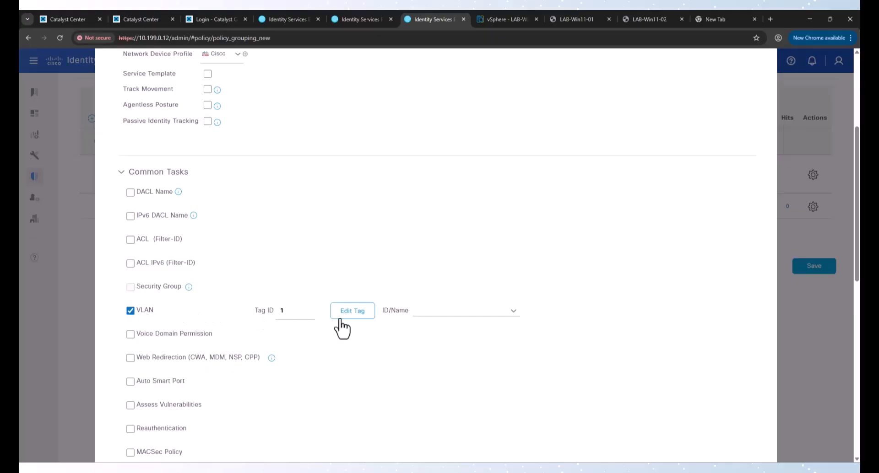
click(422, 310)
text(Data)
scroll(526, 387, down, 10)
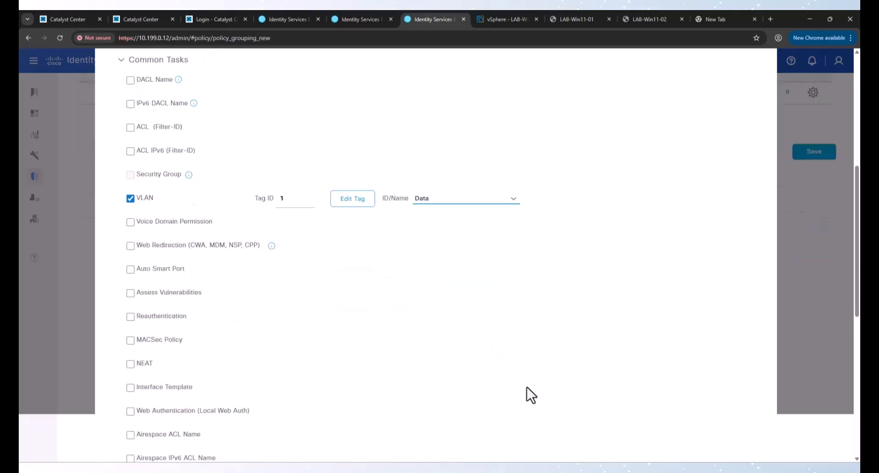
click(738, 433)
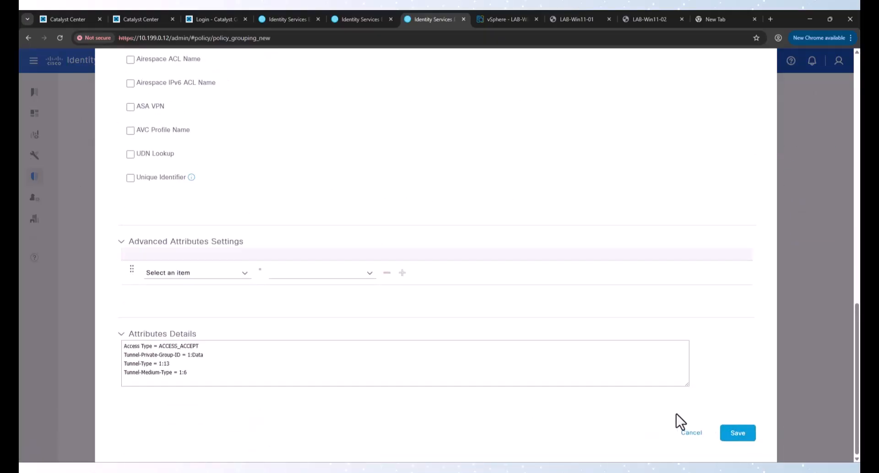
Step: Assign the Data profile to EmpCompOnly and save the WiredDot1x authorization policy
click(585, 350)
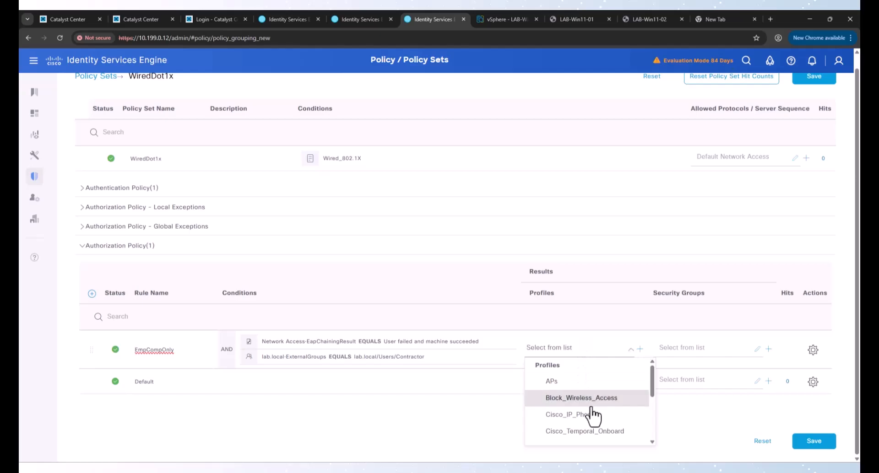
scroll(591, 418, down, 3)
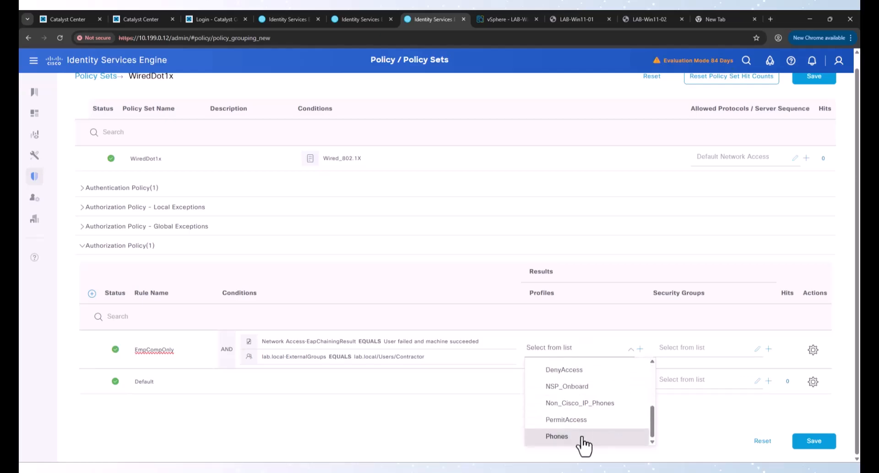
scroll(584, 442, up, 3)
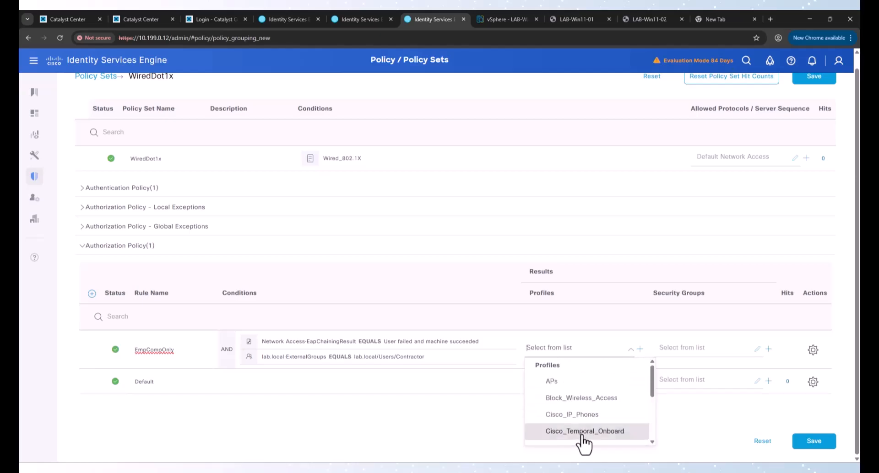
scroll(583, 442, down, 1)
click(576, 422)
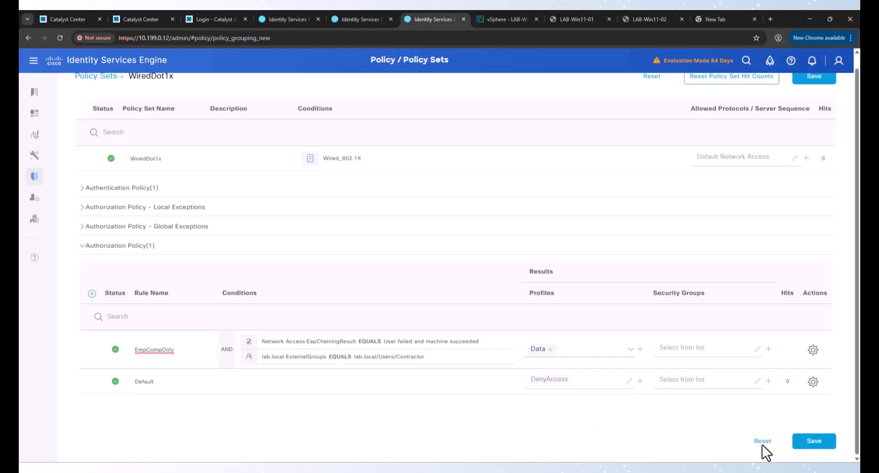
click(814, 443)
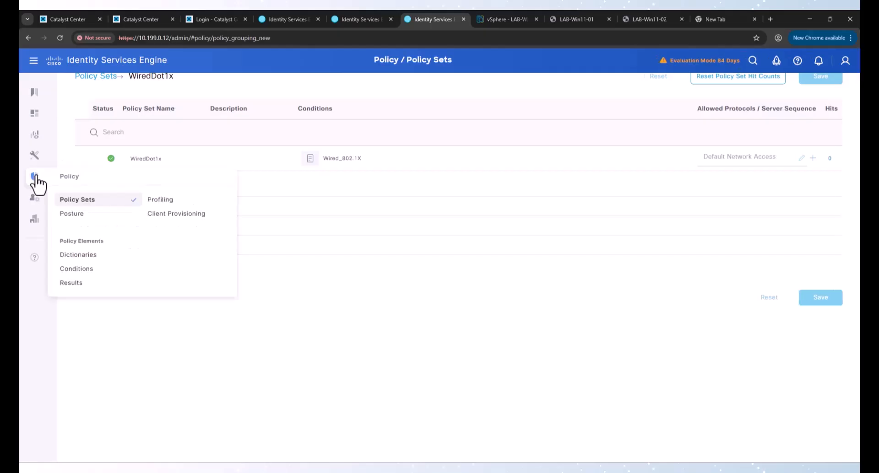
Step: Retrieve directory groups matching 'Domain C*', add Domain Computers to lab.local, and save
mouse_move(34, 198)
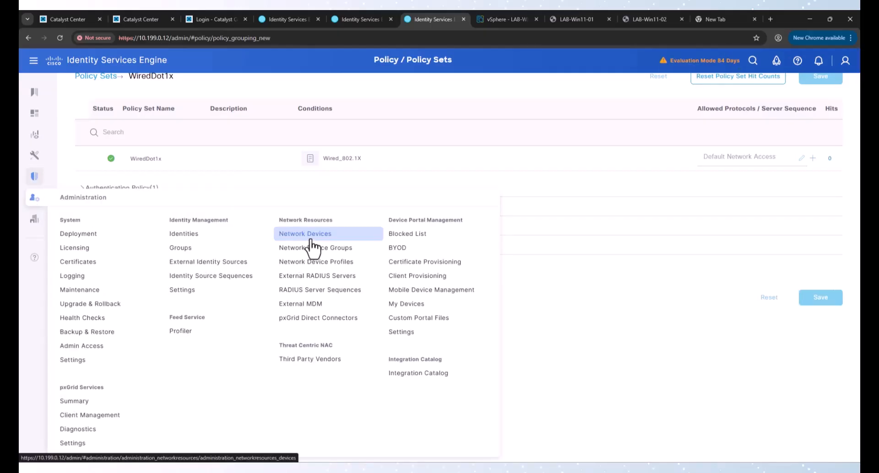
click(218, 263)
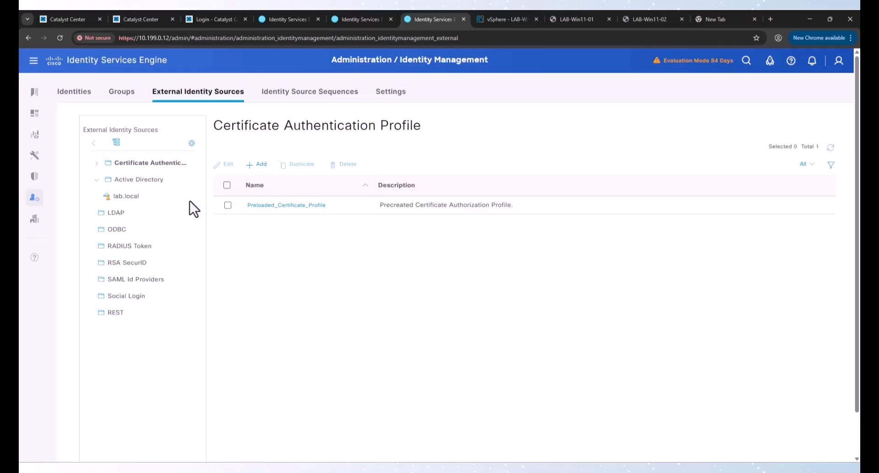
click(129, 198)
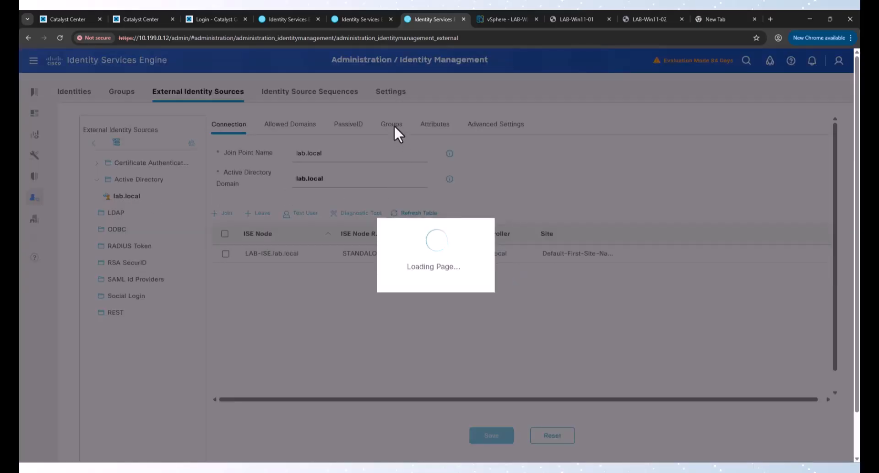
click(392, 125)
click(258, 152)
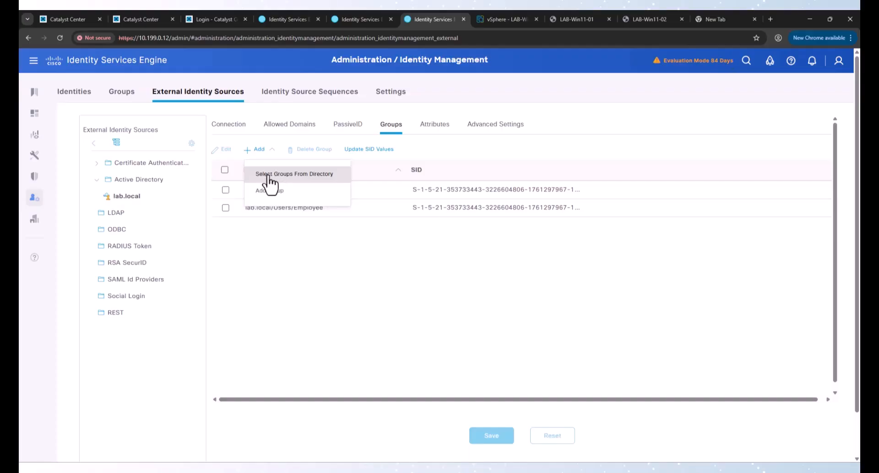
click(269, 176)
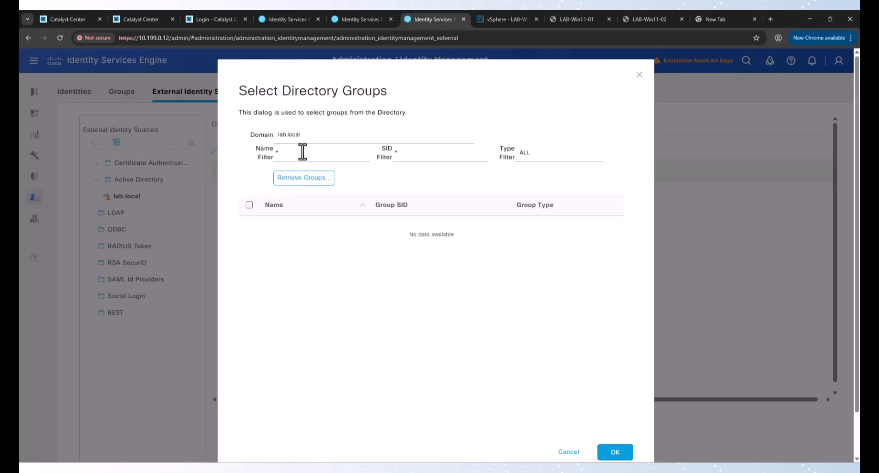
click(300, 154)
text(Domain C*)
click(308, 181)
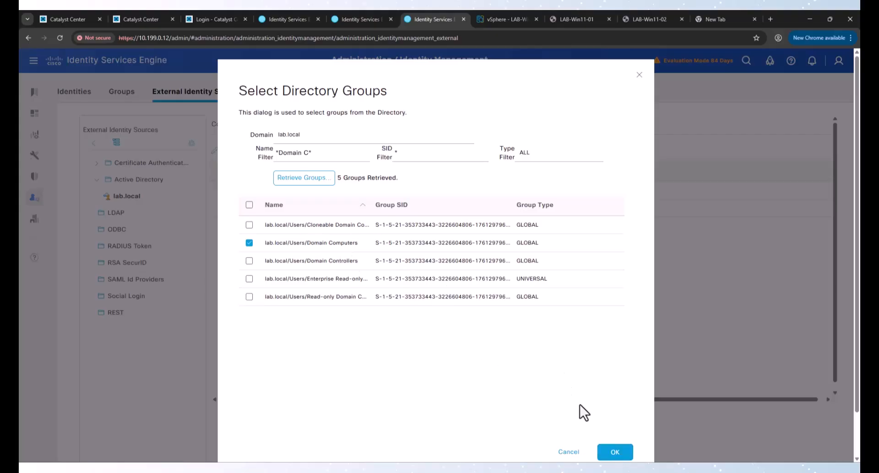
click(614, 452)
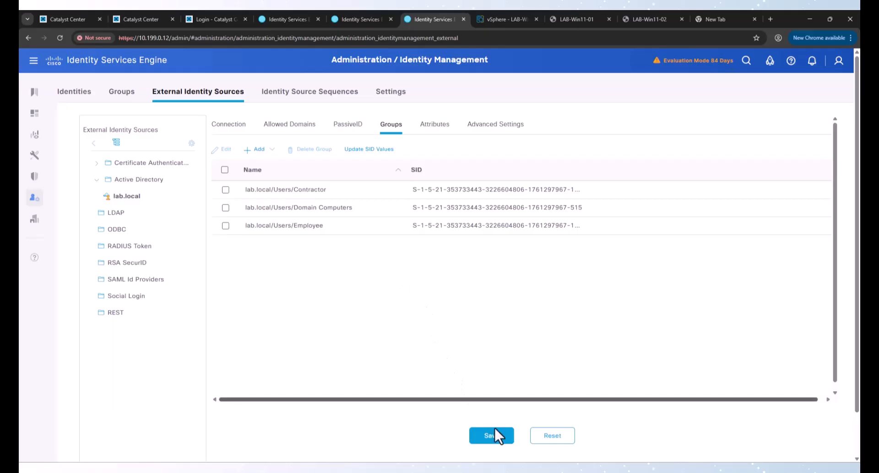
click(496, 433)
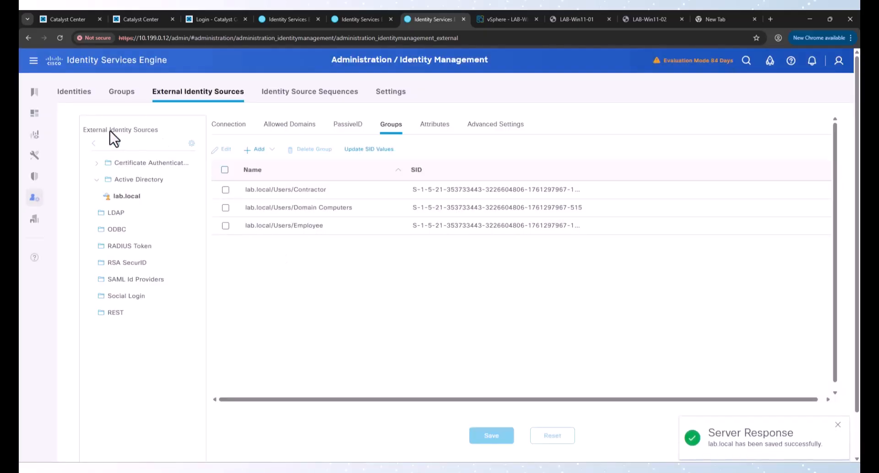
Step: Return to the Policy Sets list
mouse_move(35, 162)
mouse_move(36, 200)
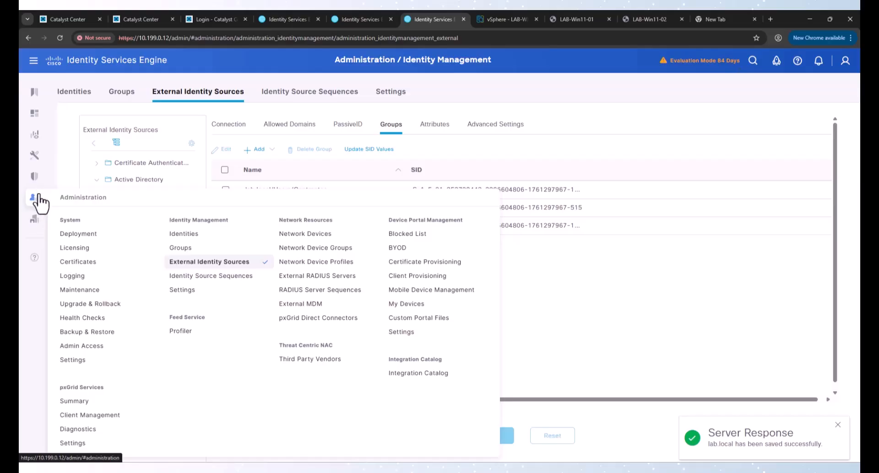
mouse_move(40, 176)
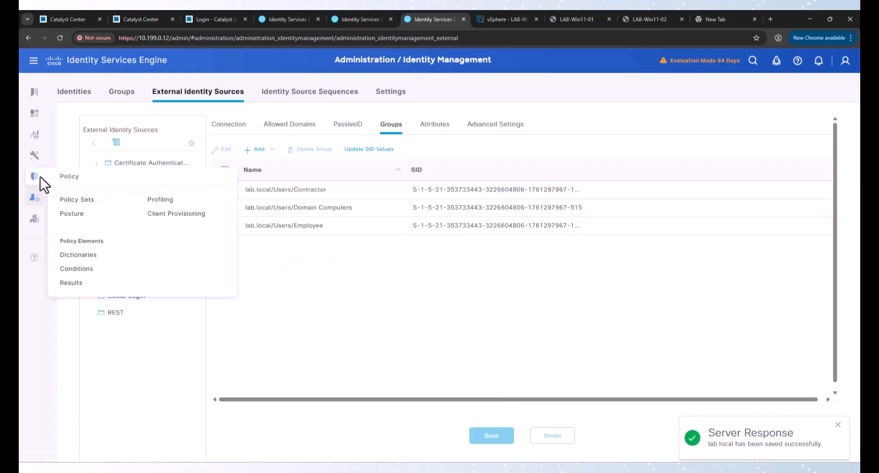
click(68, 200)
Step: Switch EmpCompOnly's ExternalGroups value from Contractor to lab.local/Users/Domain Computers
click(819, 167)
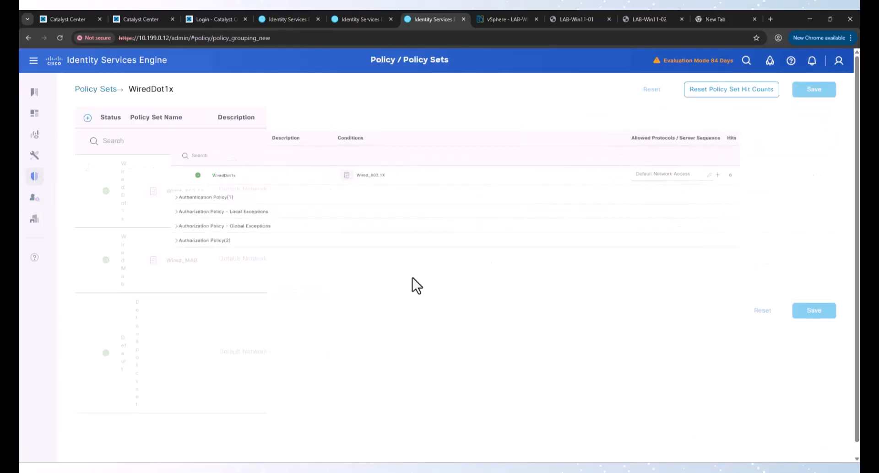
click(87, 259)
scroll(478, 325, down, 1)
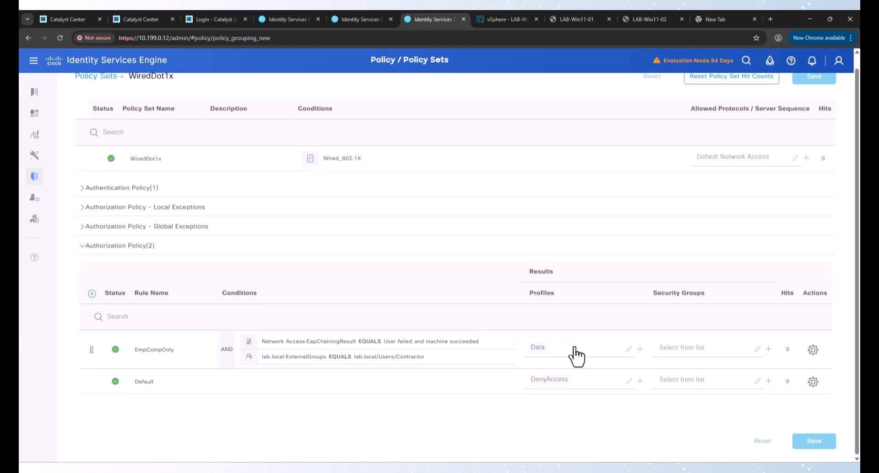
click(378, 348)
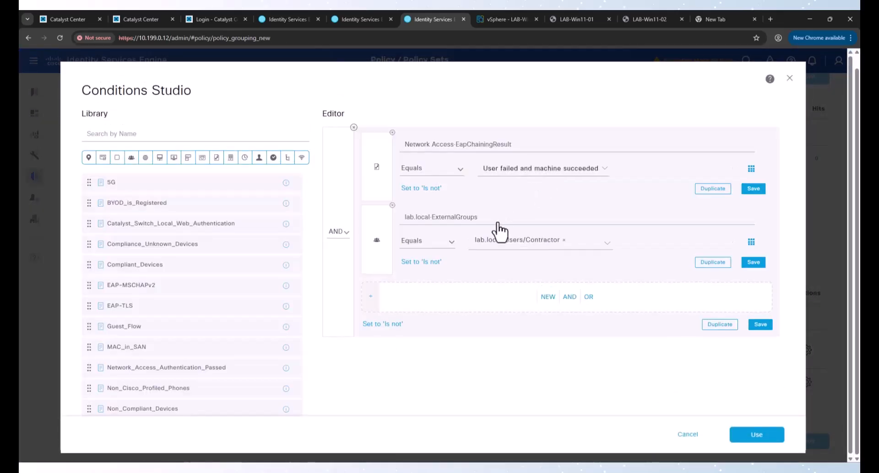
click(564, 240)
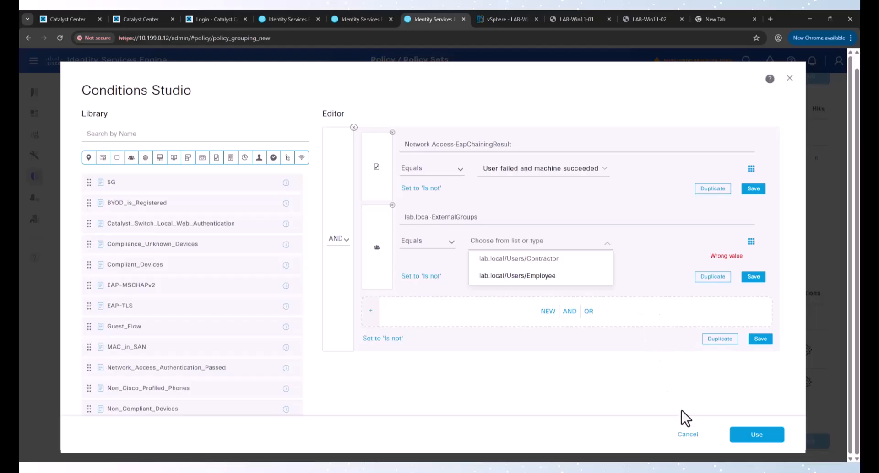
click(691, 437)
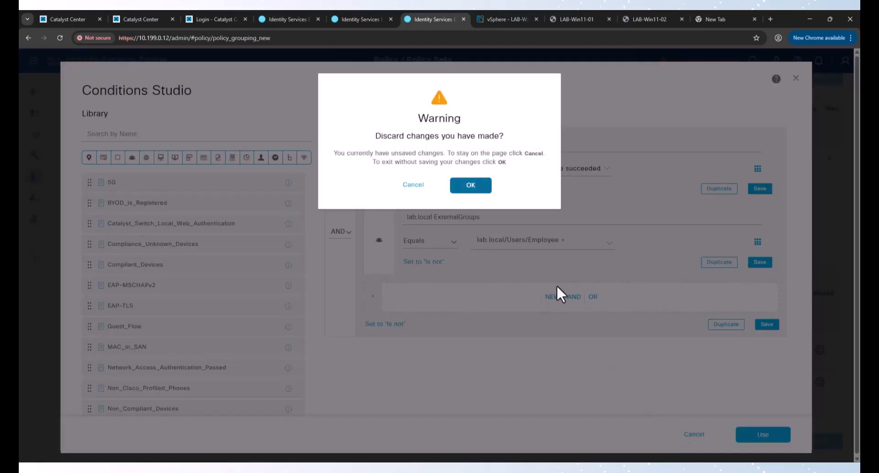
click(471, 185)
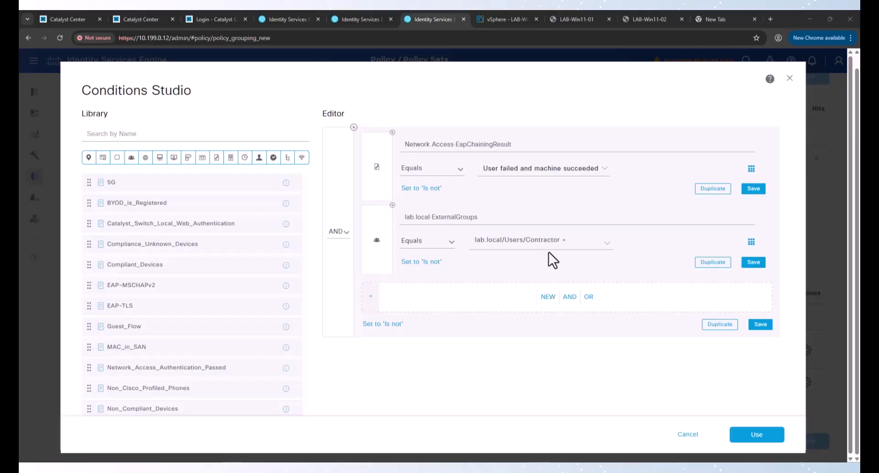
click(561, 238)
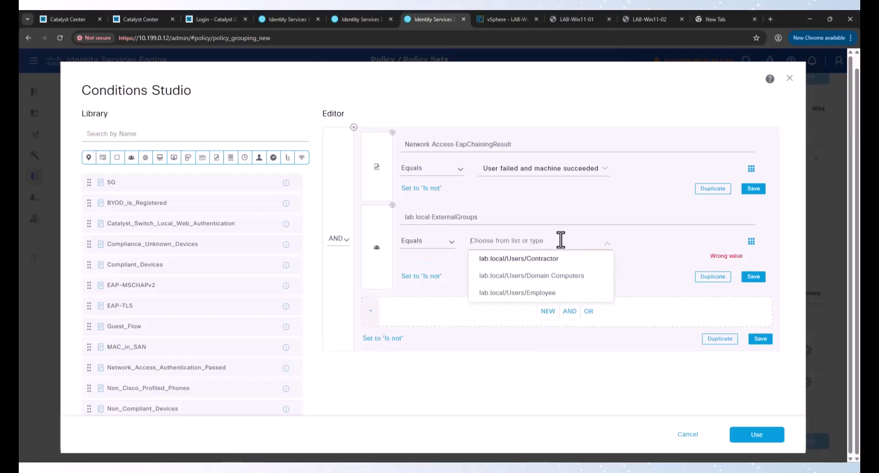
click(545, 275)
click(745, 427)
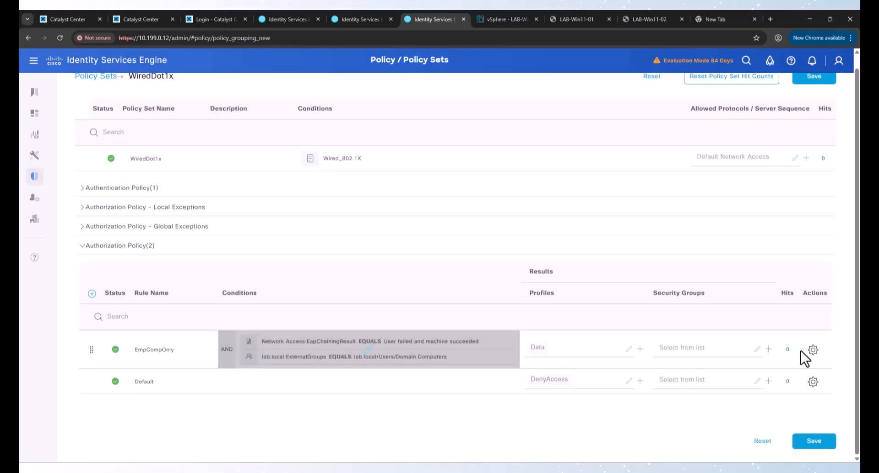
Step: Rename EmpCompOnly to MachineOnly and save the WiredDot1x policy
click(814, 350)
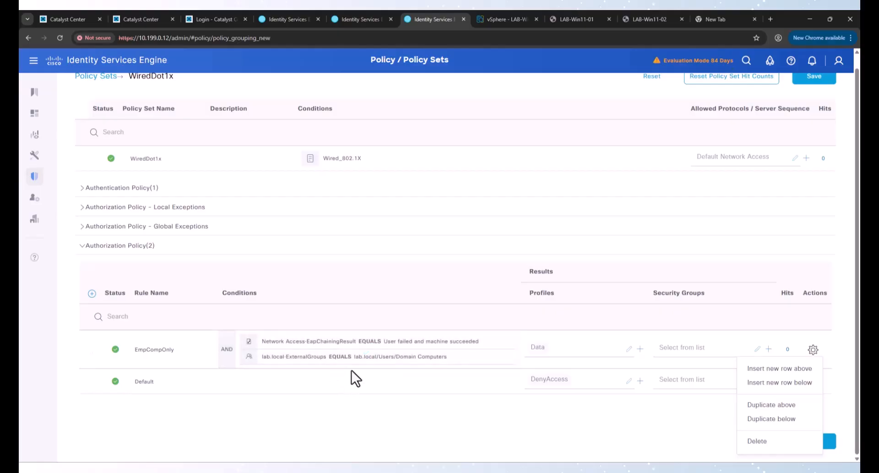
click(145, 349)
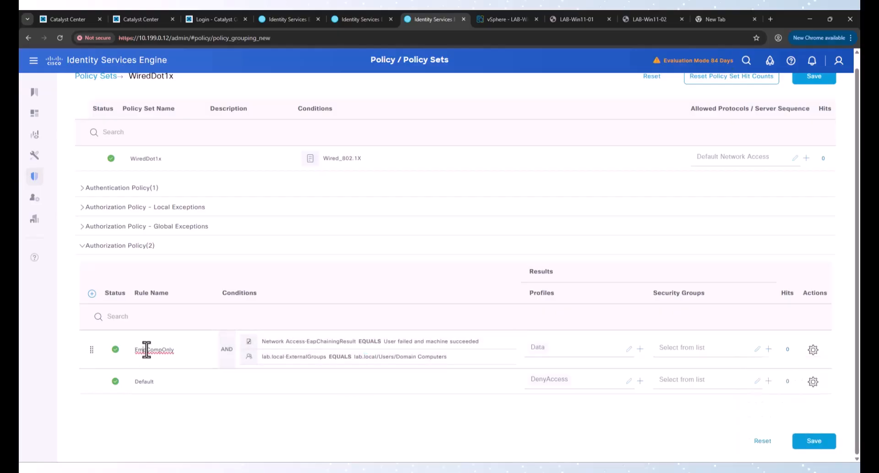
key(BackSpace)
drag(136, 350, 151, 351)
text(Machine)
click(816, 445)
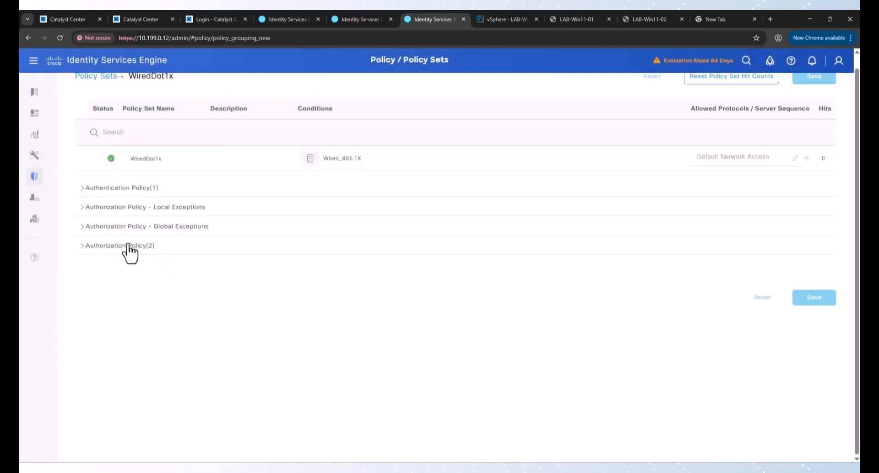
click(128, 246)
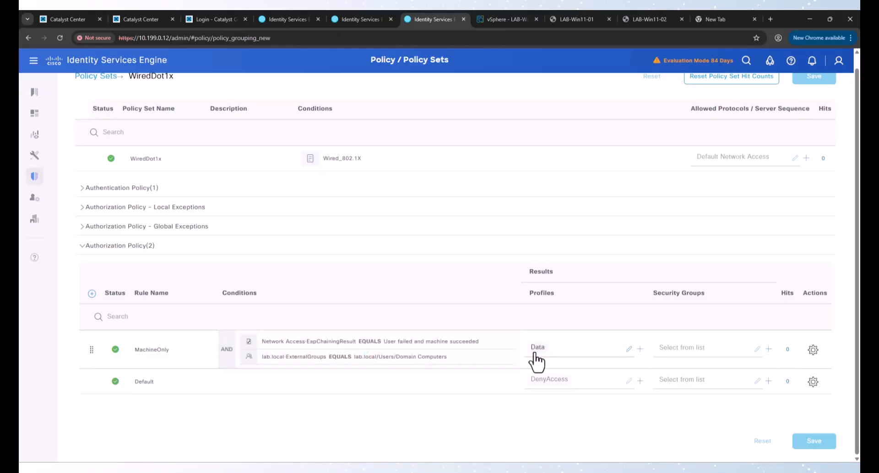
Step: Duplicate MachineOnly above itself and set the copy's chaining result to 'User succeeded and machine failed'
click(813, 350)
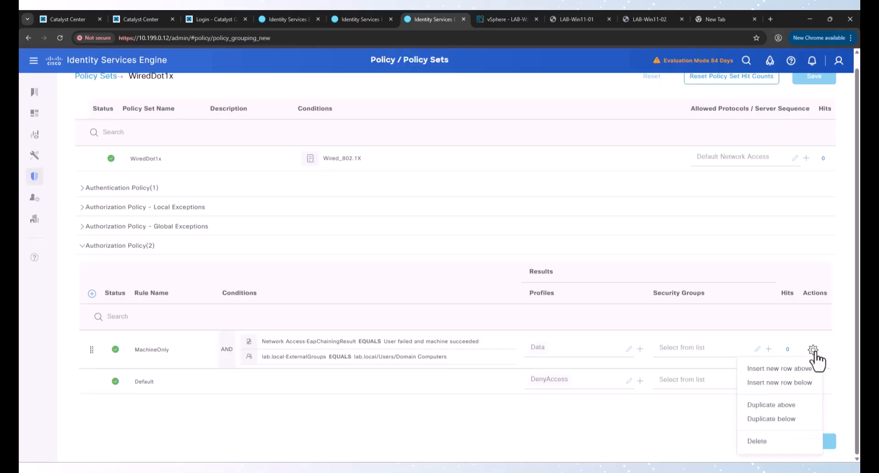
click(784, 406)
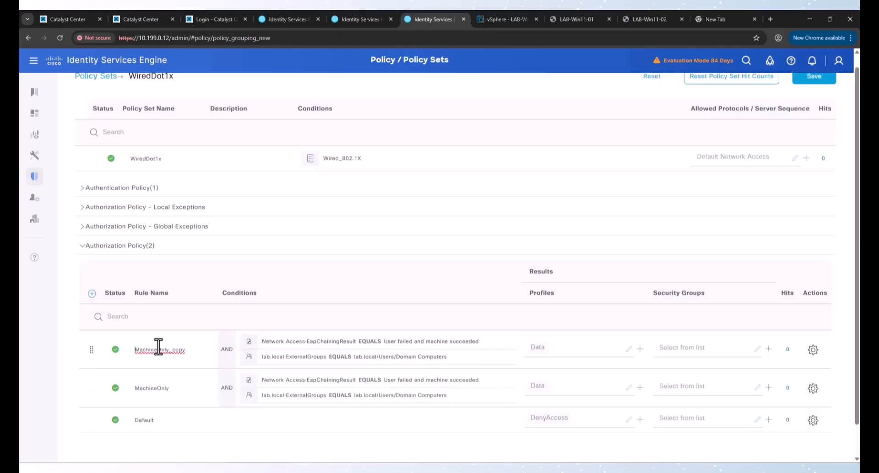
double_click(158, 350)
click(377, 362)
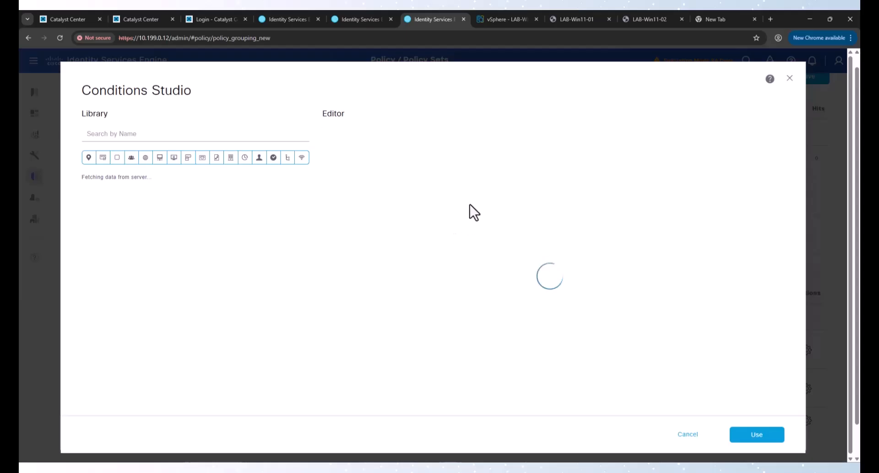
click(560, 170)
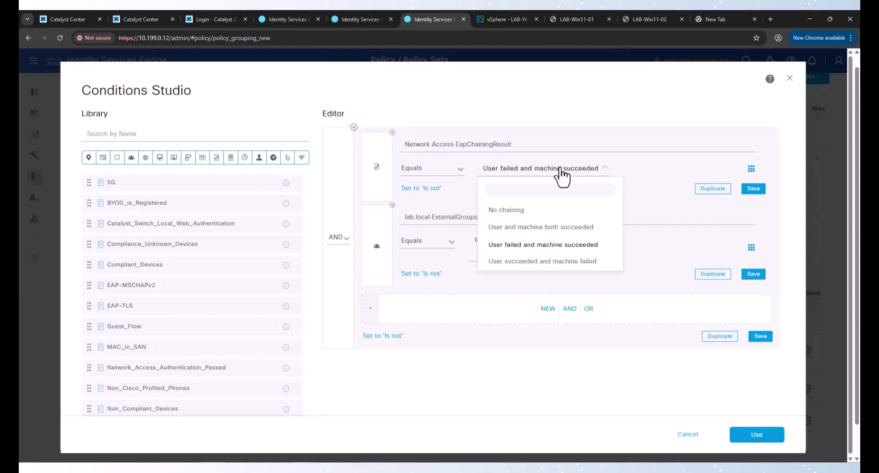
click(549, 270)
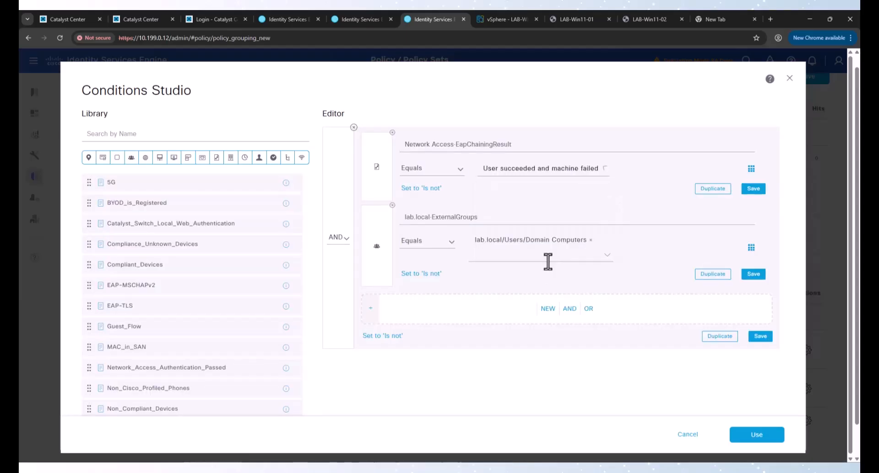
Step: Replace the single group condition with an OR block containing ExternalGroups Equals lab.local/Users/Contractor
click(591, 242)
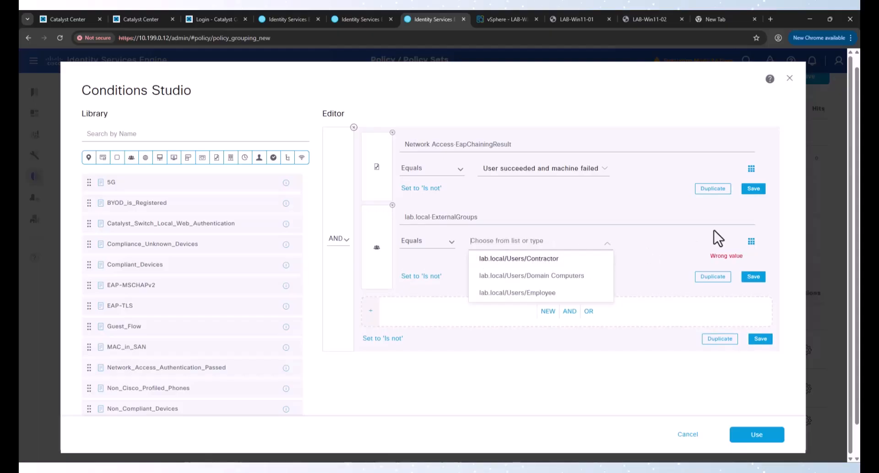
click(392, 206)
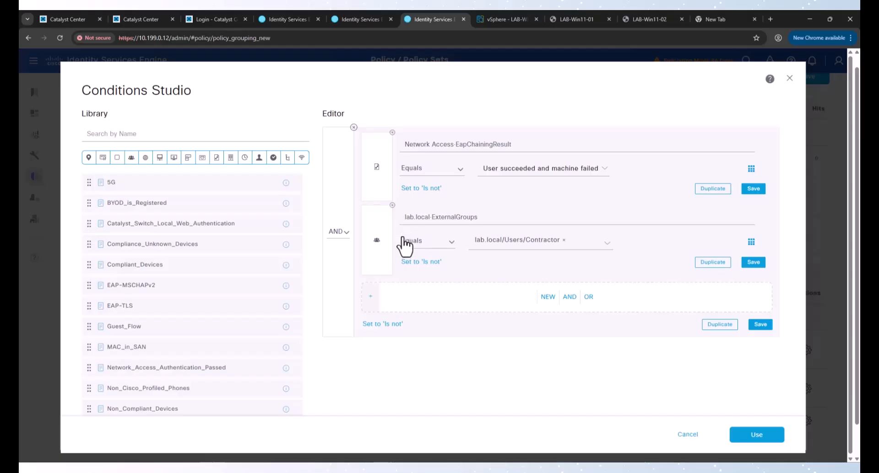
click(392, 206)
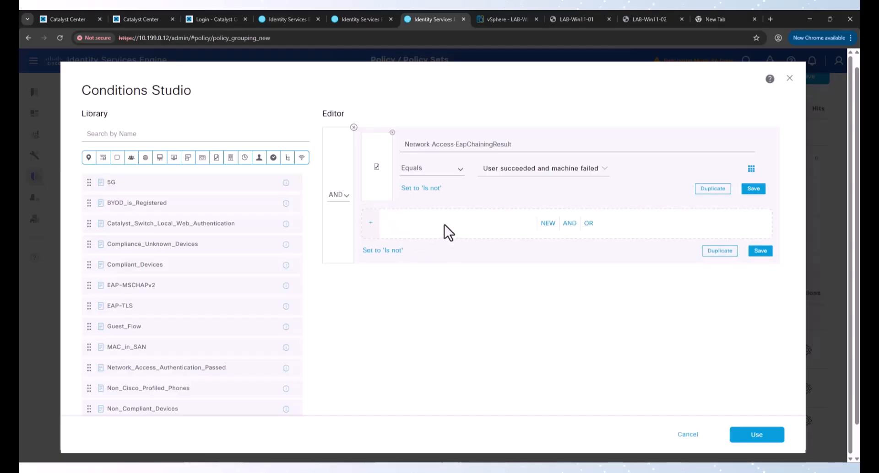
click(589, 223)
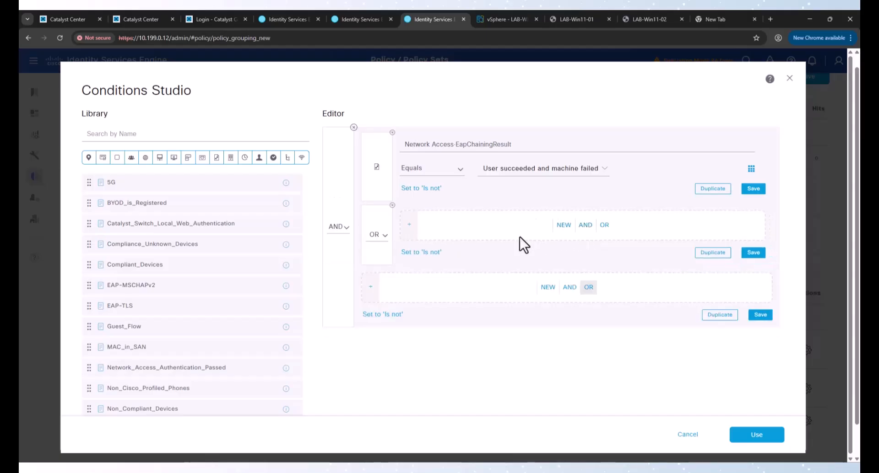
click(564, 227)
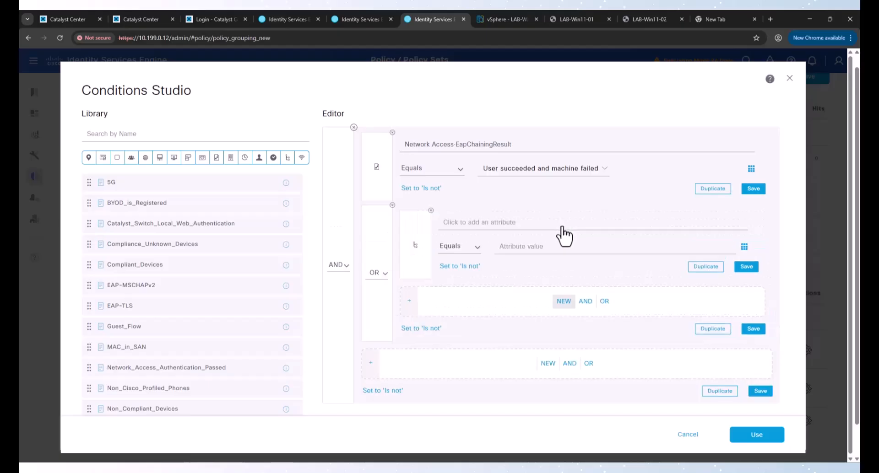
click(504, 228)
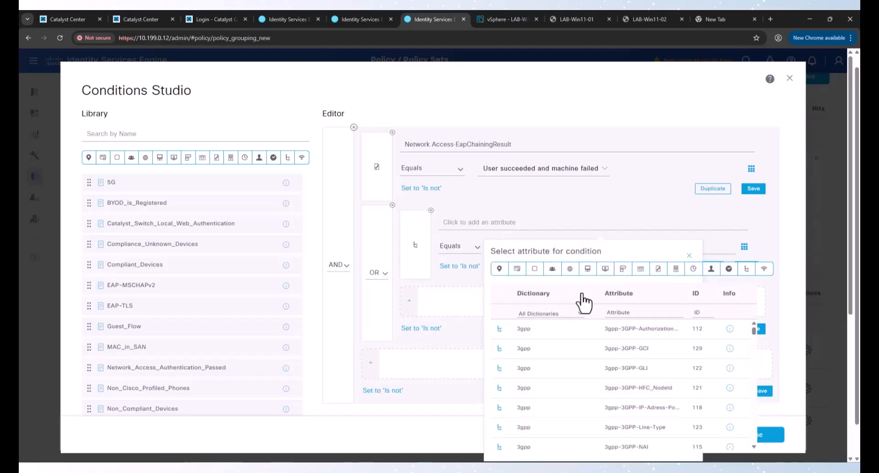
click(551, 271)
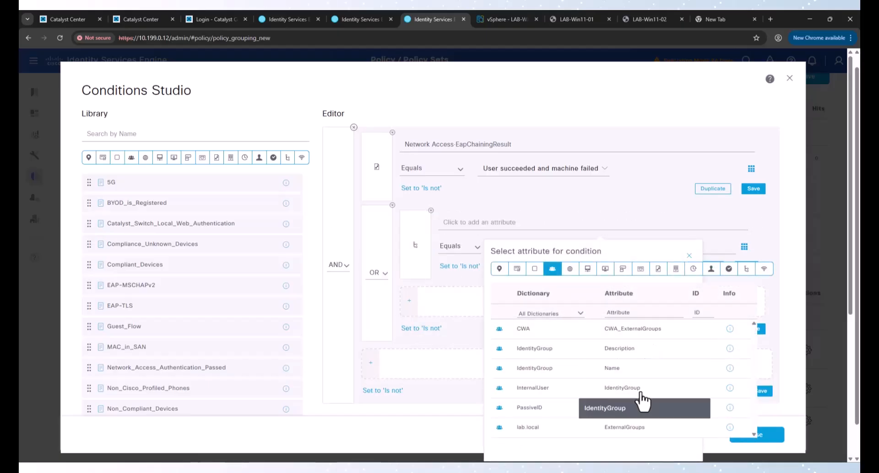
click(625, 427)
click(579, 245)
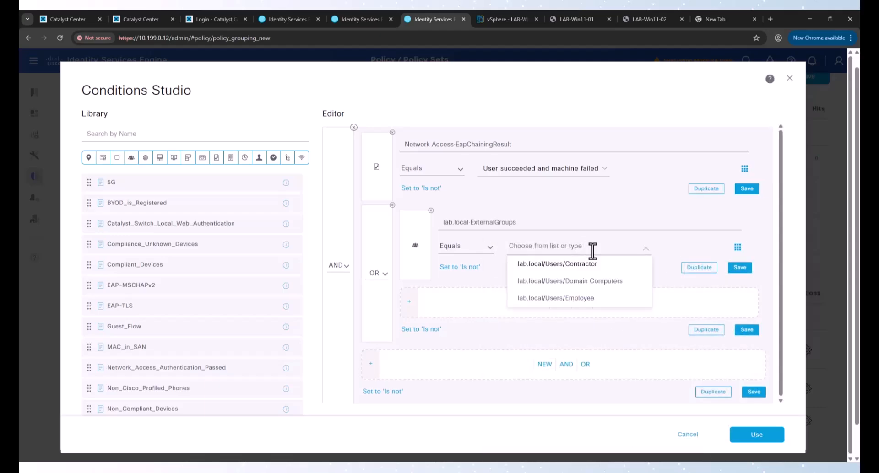
click(586, 270)
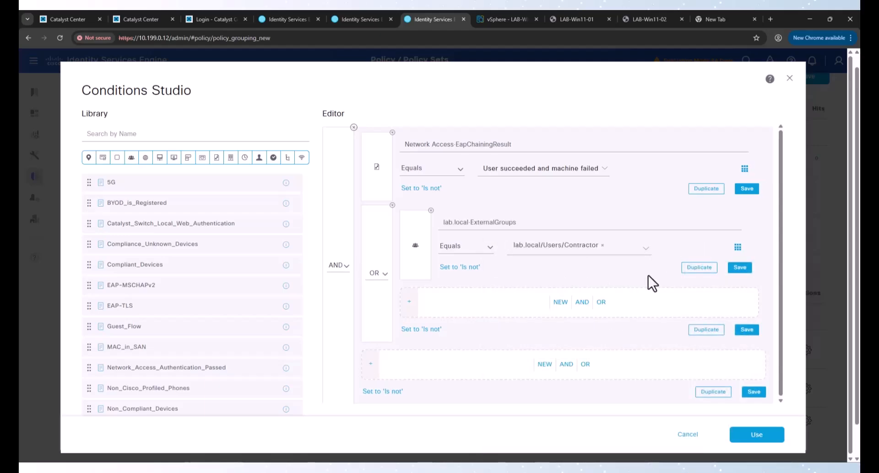
Step: Add lab.local/Users/Employee as a second OR condition and apply the conditions
click(694, 269)
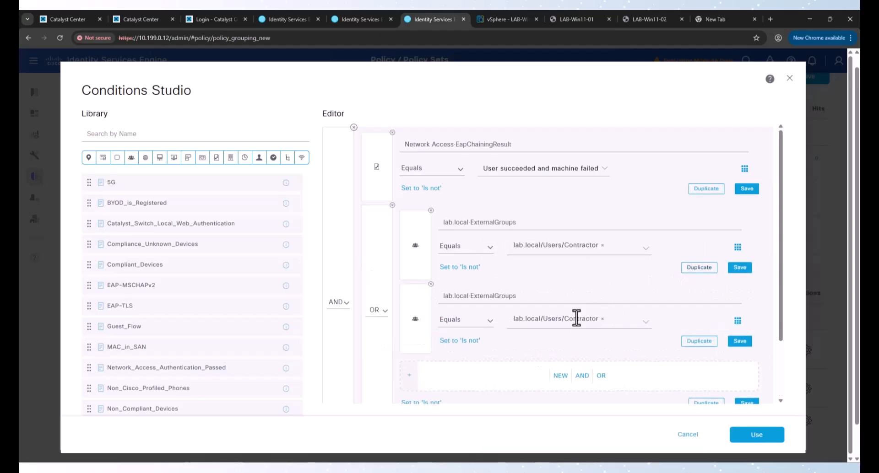
click(602, 319)
scroll(582, 368, down, 2)
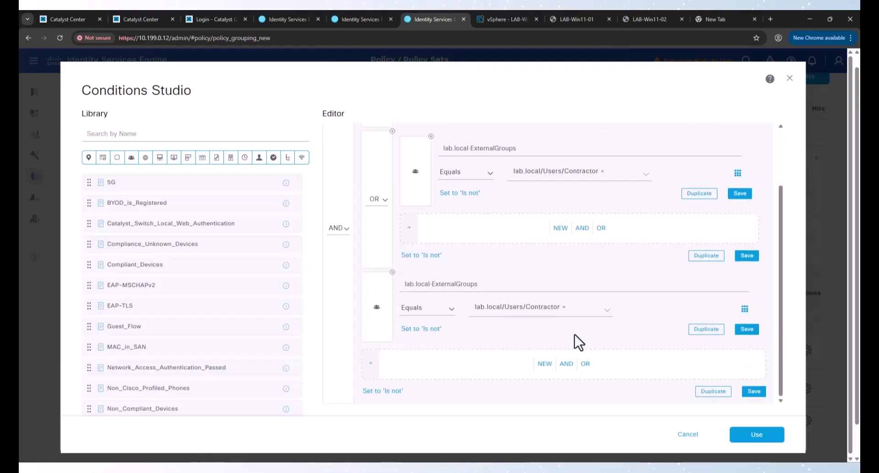
click(563, 303)
click(551, 352)
click(391, 273)
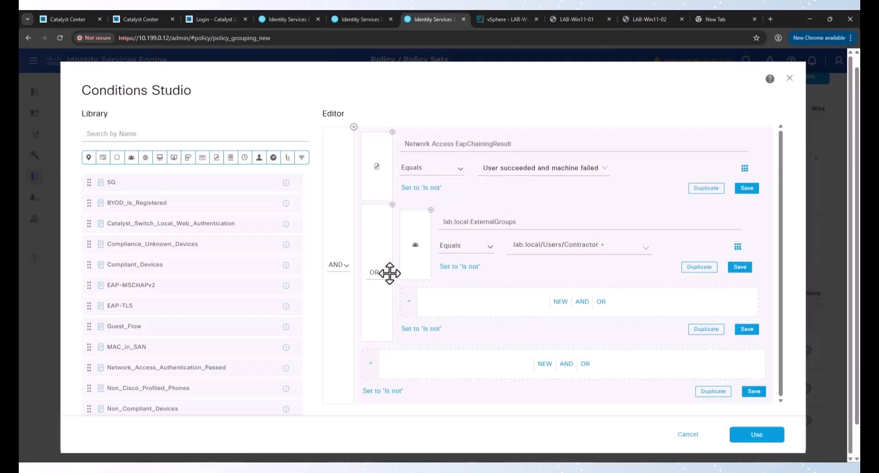
click(699, 267)
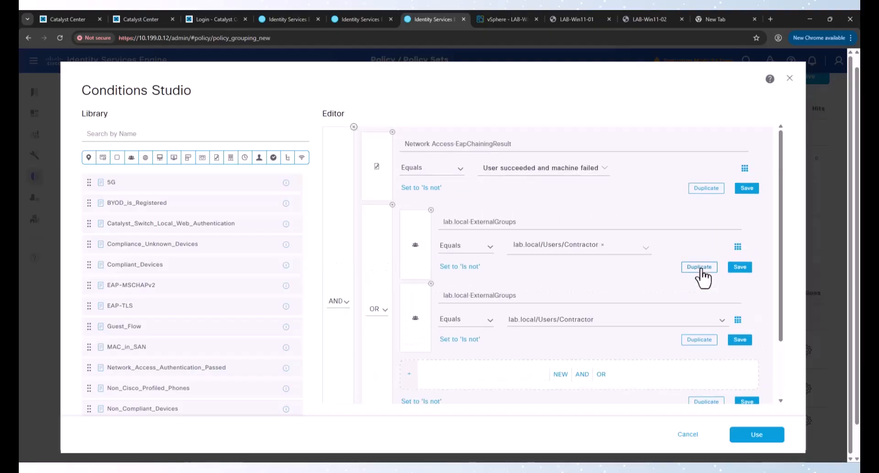
click(602, 318)
click(570, 372)
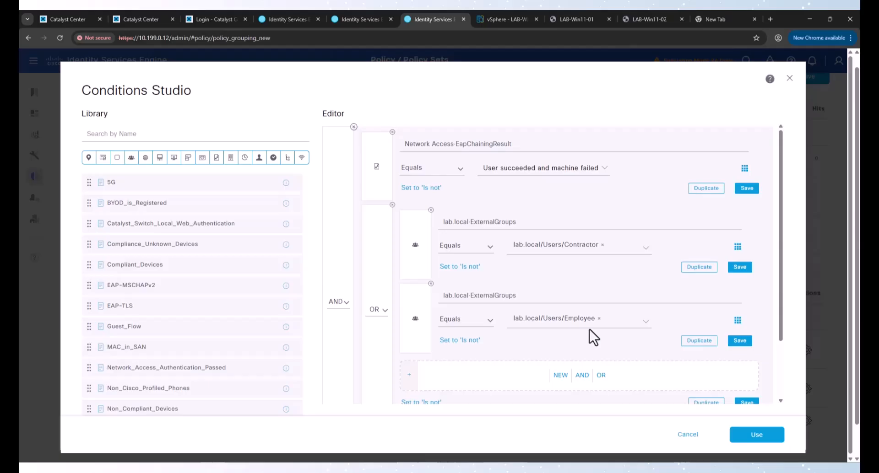
click(757, 435)
scroll(406, 383, down, 2)
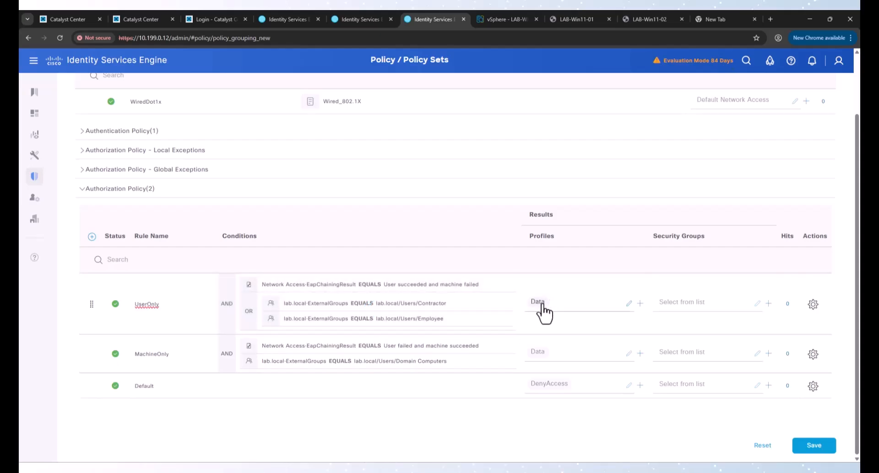
click(813, 305)
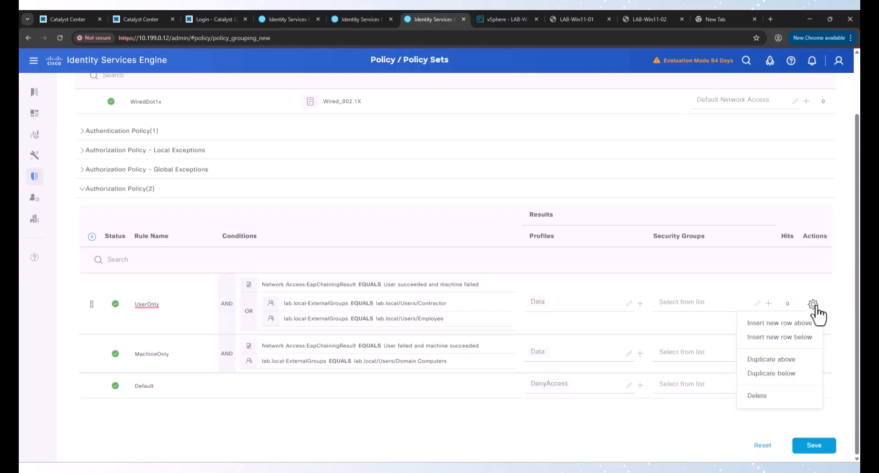
click(758, 324)
double_click(161, 287)
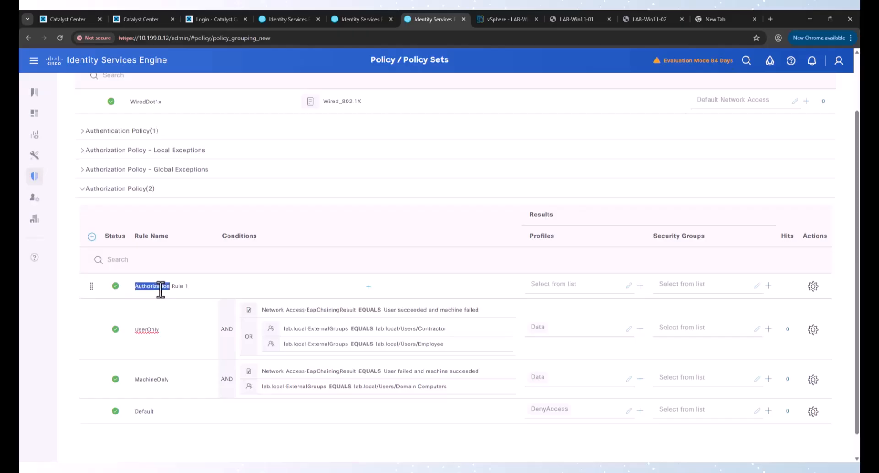
key(ctrl+a)
text(Emp)
text(U)
key(BackSpace)
key(BackSpace)
key(BackSpace)
key(BackSpace)
text(UserMachine)
scroll(161, 320, up, 1)
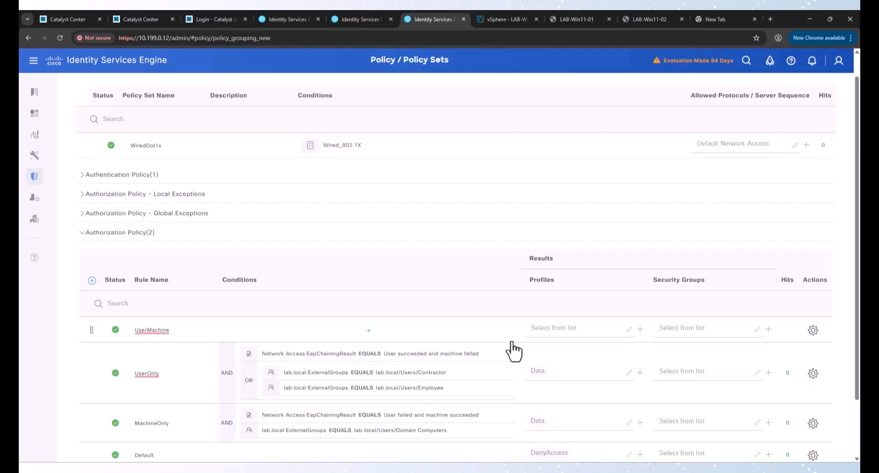
click(813, 330)
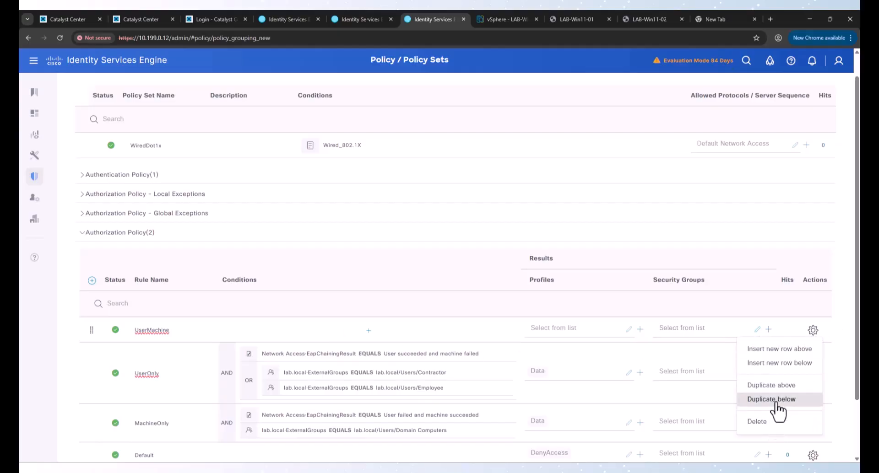
click(776, 422)
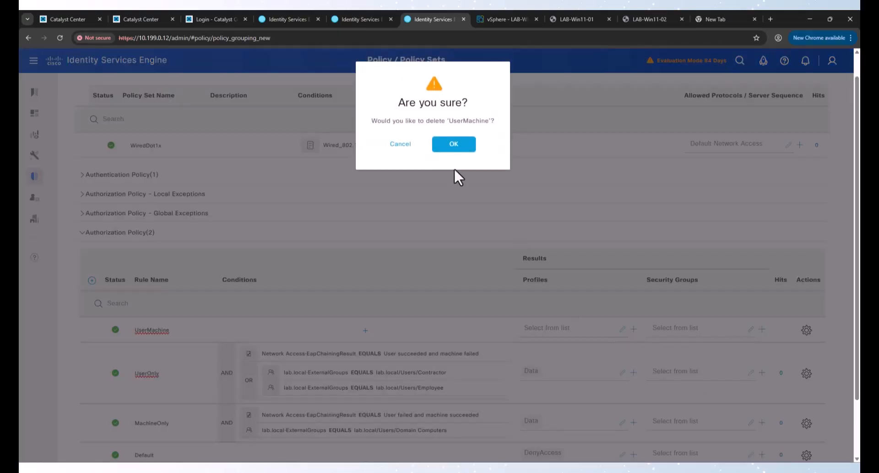
click(461, 145)
click(812, 349)
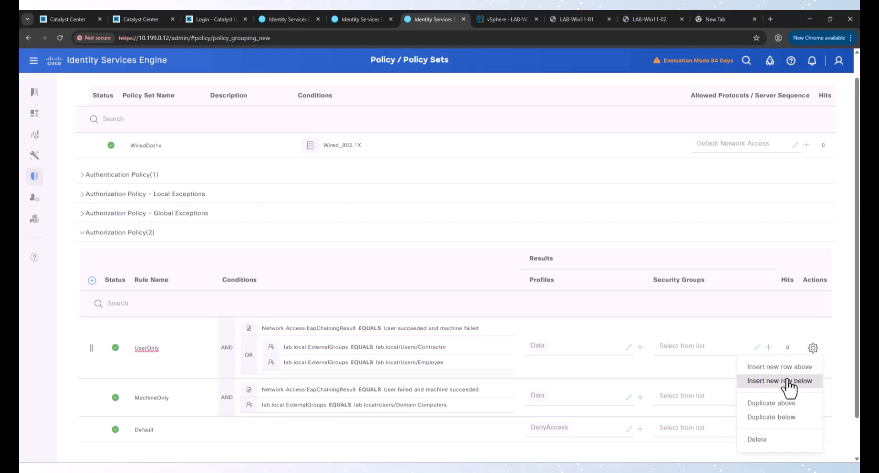
Step: Copy UserOnly above itself as UserMachine, requiring 'User and machine both succeeded' chaining
click(778, 404)
double_click(172, 347)
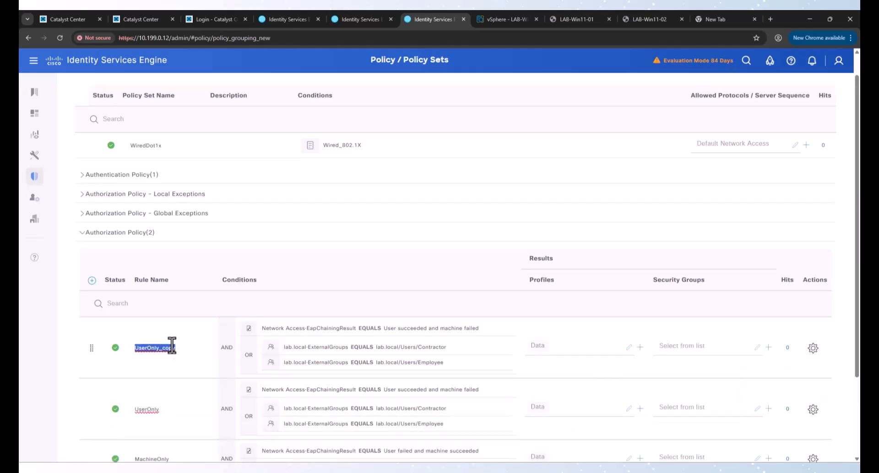
text(UserMachine)
click(382, 329)
click(563, 173)
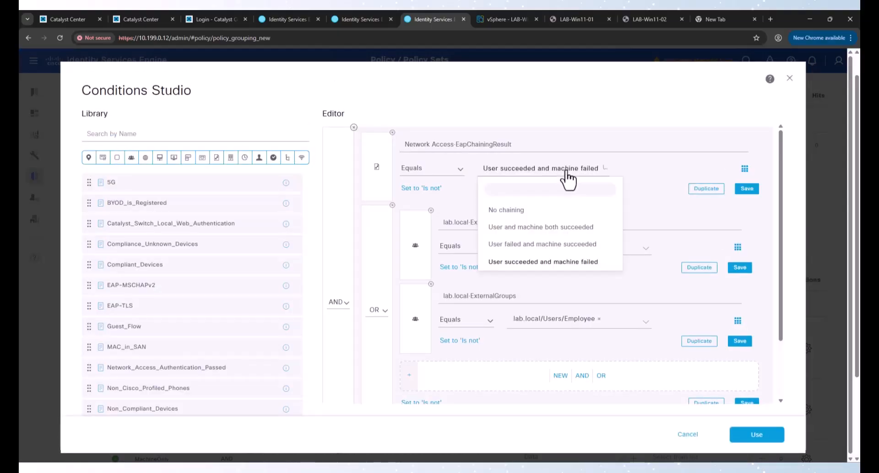
click(570, 228)
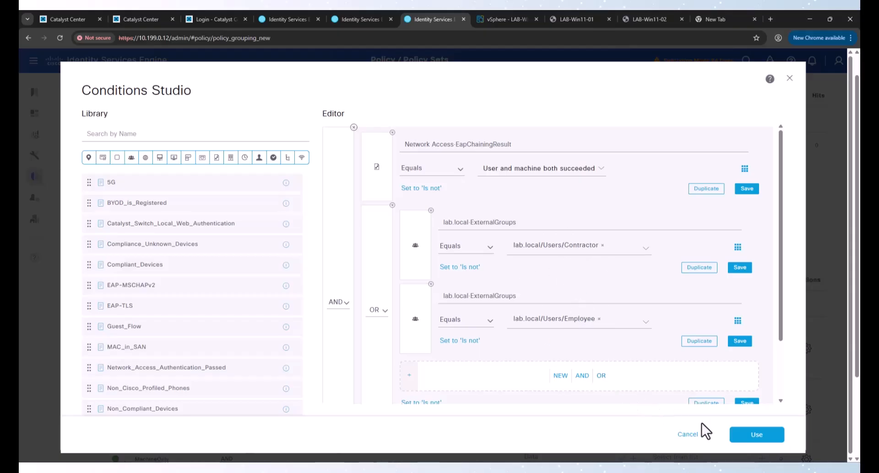
click(753, 435)
scroll(723, 419, down, 2)
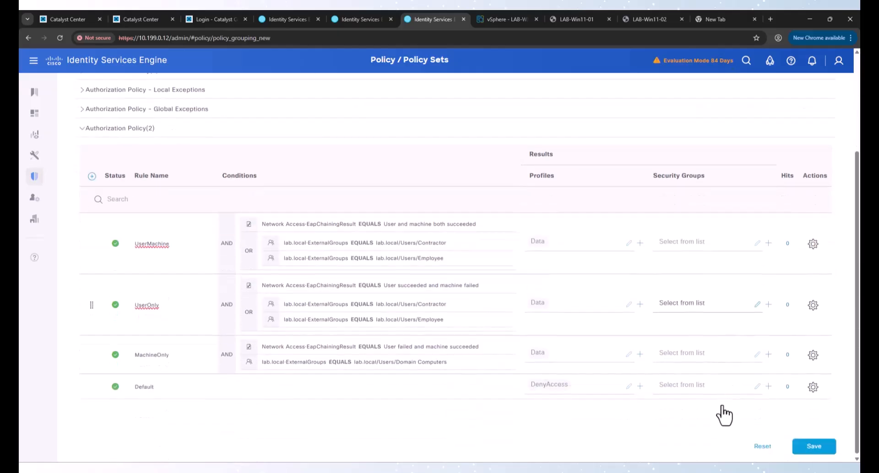
Step: Save the policy and review the UserMachine, UserOnly, MachineOnly and Default rules
click(796, 444)
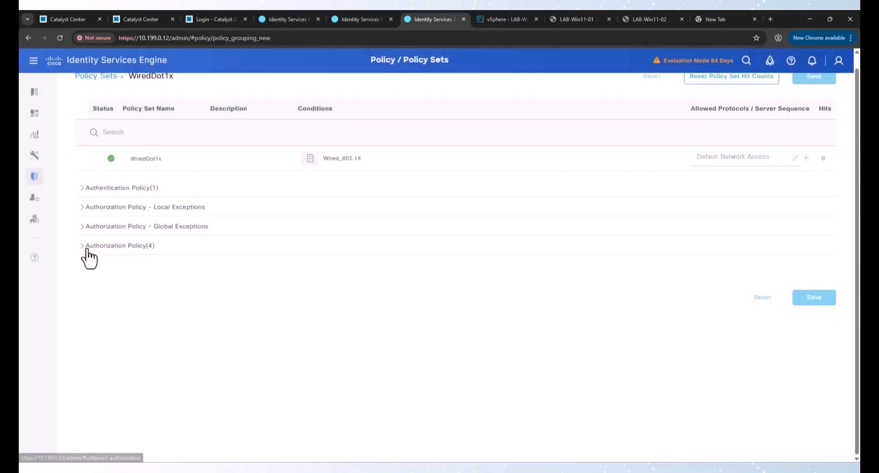
click(88, 247)
scroll(579, 293, down, 3)
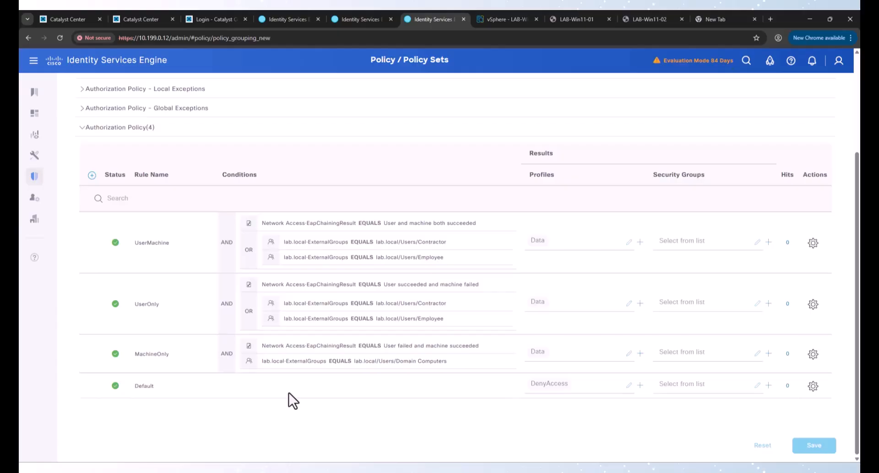
drag(179, 355, 96, 357)
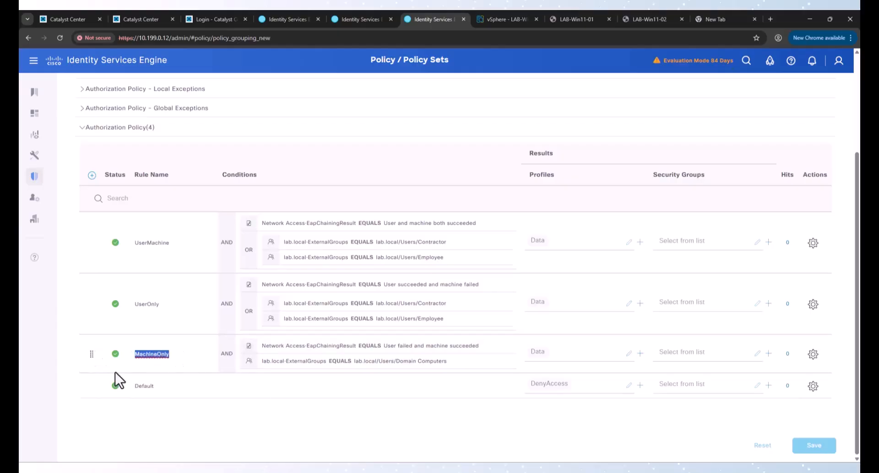
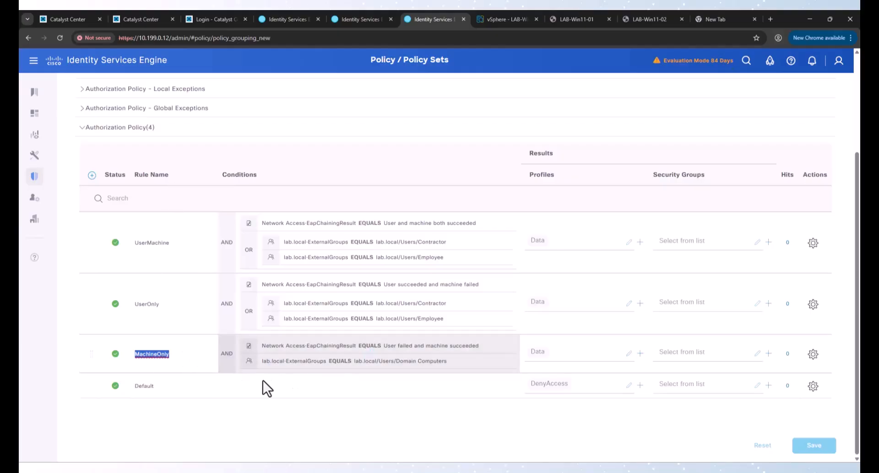
Step: Review the MachineOnly, UserOnly and UserMachine authorization rule names by highlighting them
click(194, 353)
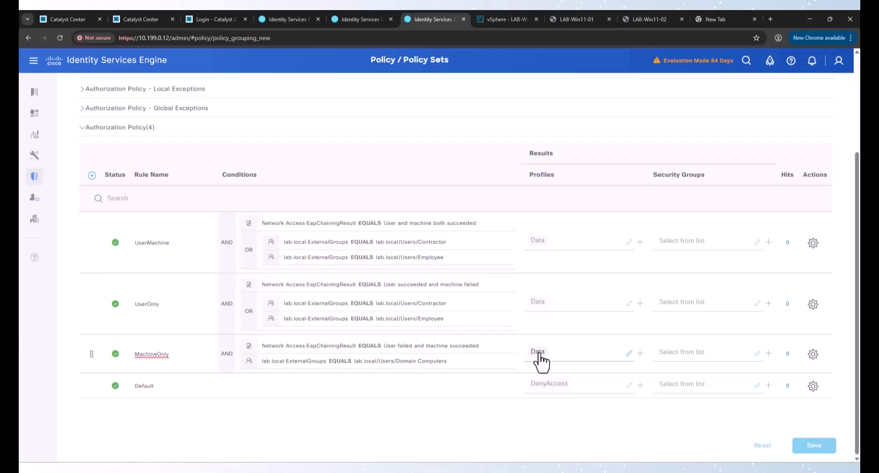
drag(178, 358, 131, 354)
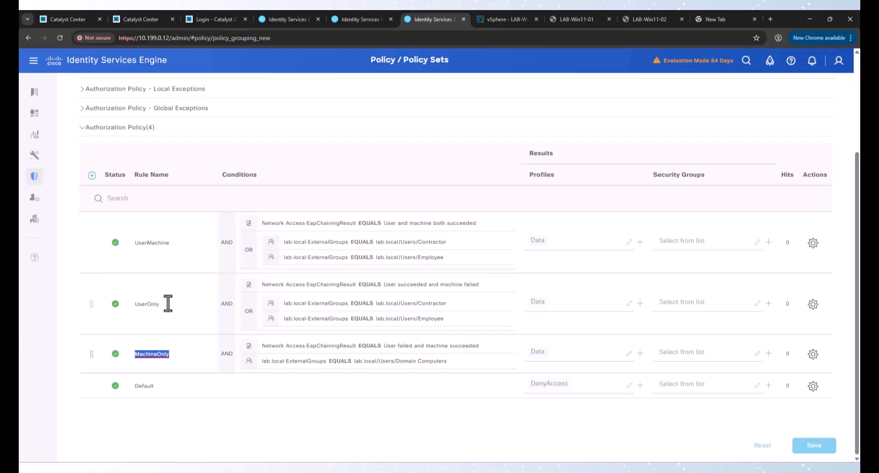
drag(167, 304, 134, 304)
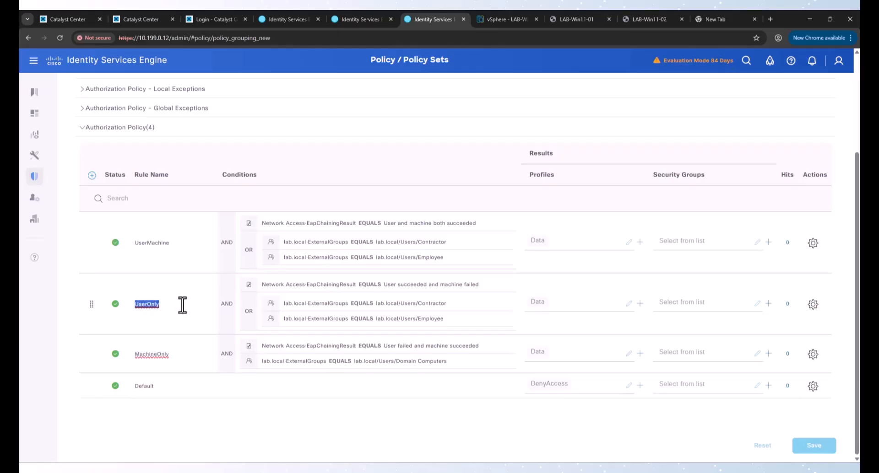
drag(168, 304, 122, 310)
drag(175, 304, 127, 304)
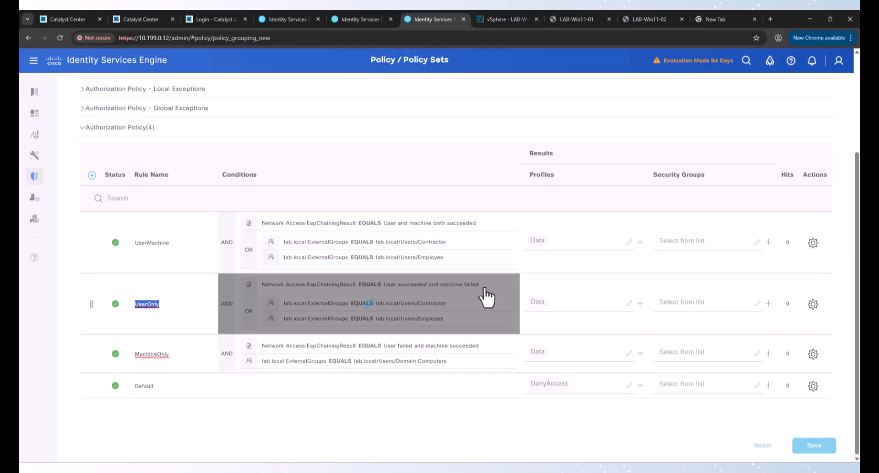
click(180, 254)
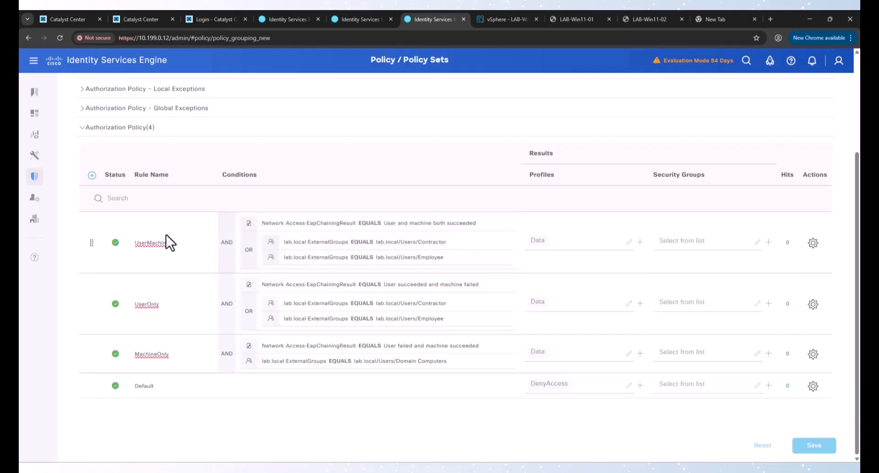
drag(171, 243, 114, 250)
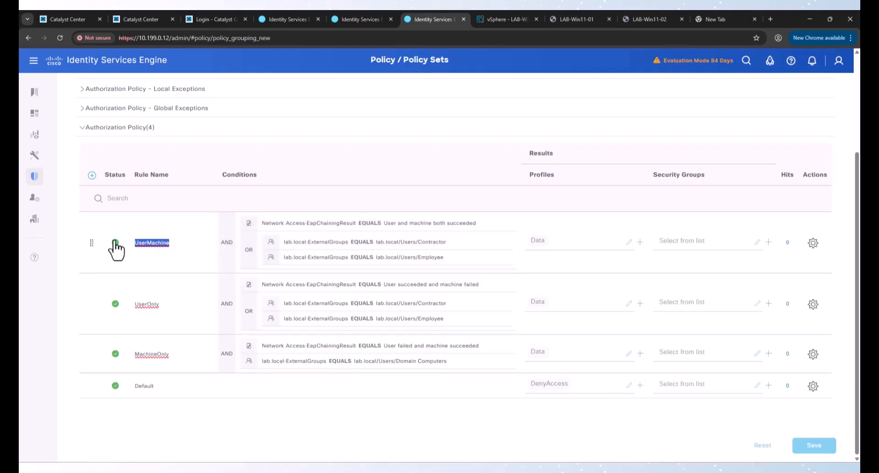
click(172, 246)
drag(173, 355, 130, 353)
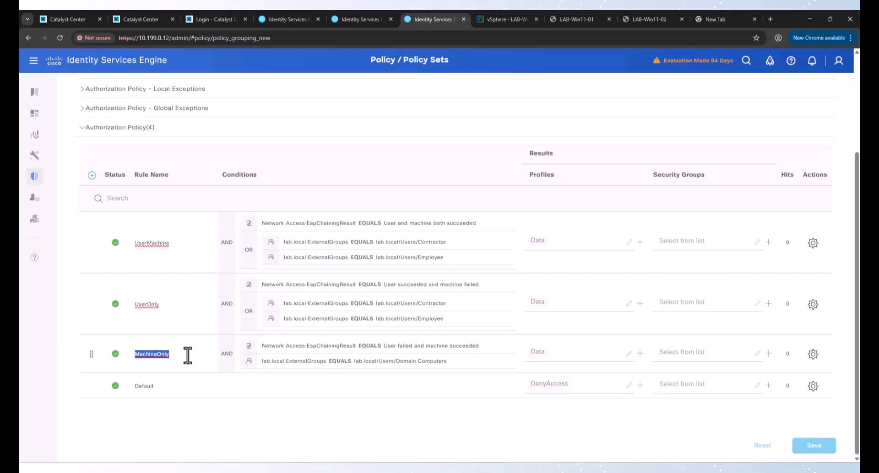
drag(140, 355, 184, 351)
click(184, 351)
drag(170, 243, 131, 244)
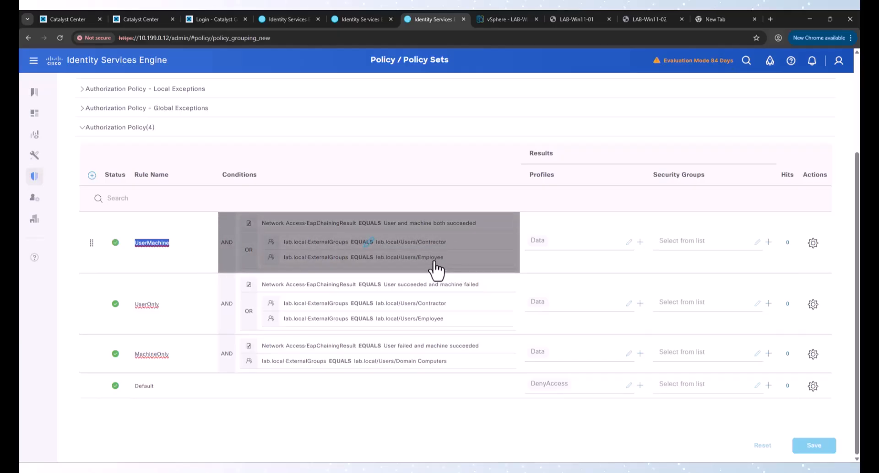
Step: Leave the UserMachine rule's Security Group unset and bring the lab topology PDF forward
click(692, 250)
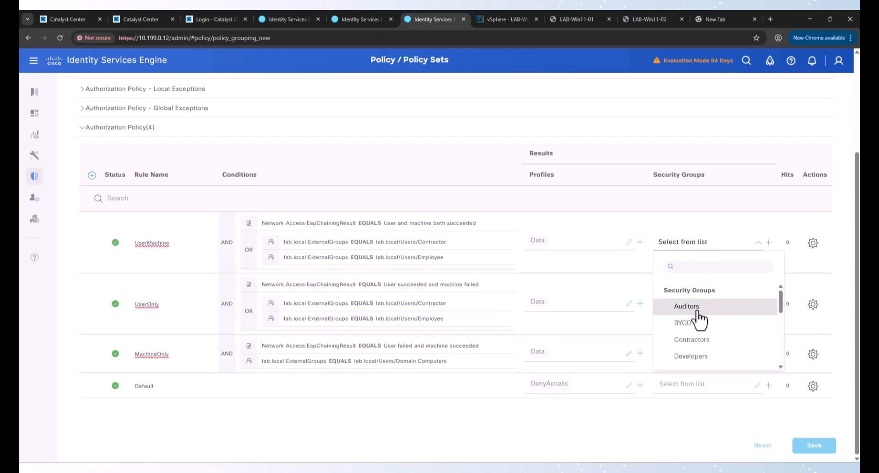
click(546, 206)
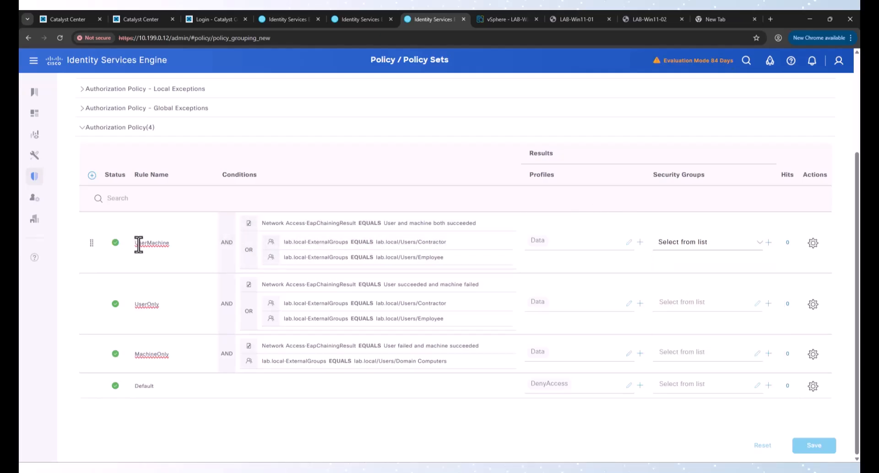
drag(133, 243, 189, 248)
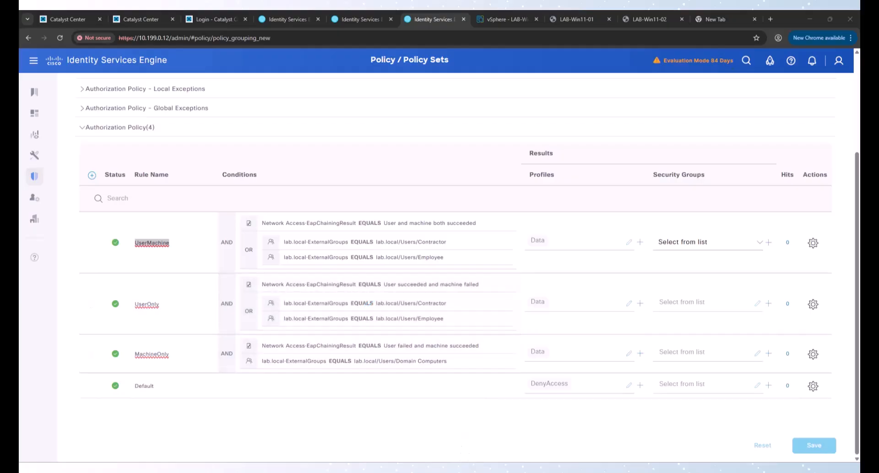
mouse_move(460, 470)
click(459, 431)
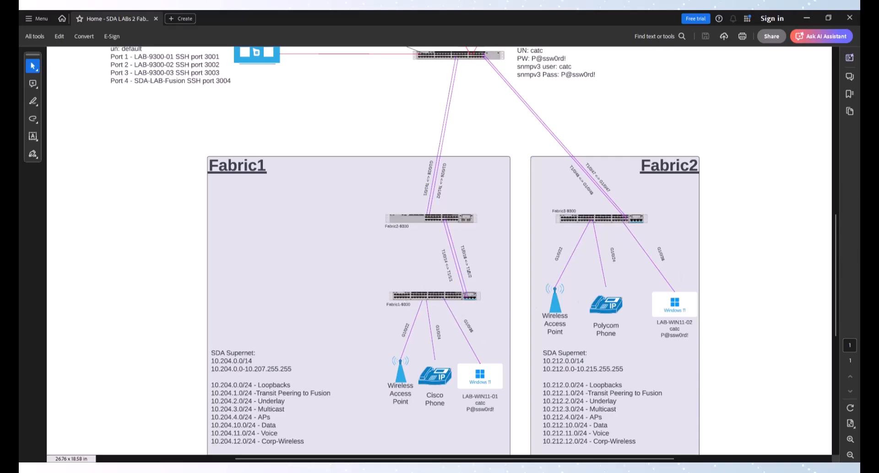
Step: Scroll the topology PDF up to the Core and SDA-LAB-FUSION switches, then back to the Fabric boxes
scroll(833, 237, up, 1)
scroll(839, 238, up, 1)
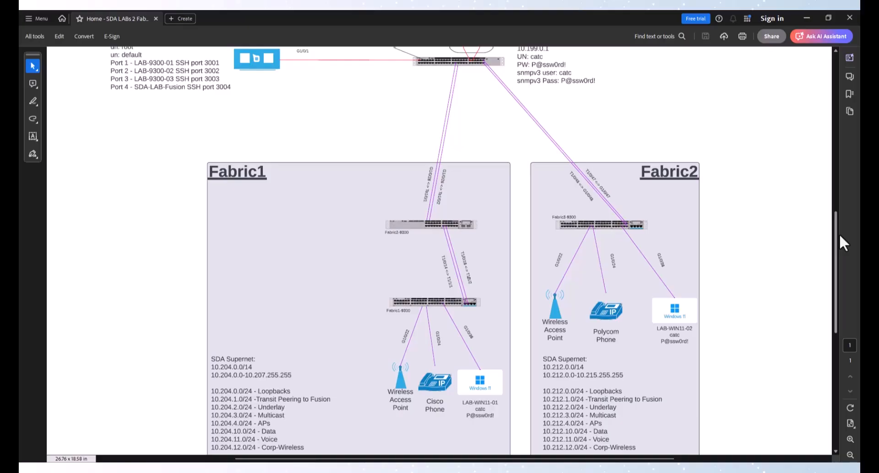
drag(839, 234, 842, 135)
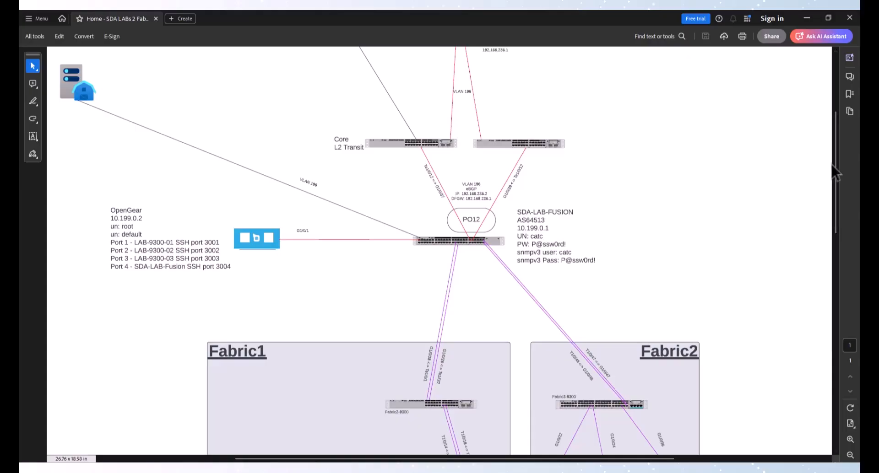
drag(834, 168, 836, 155)
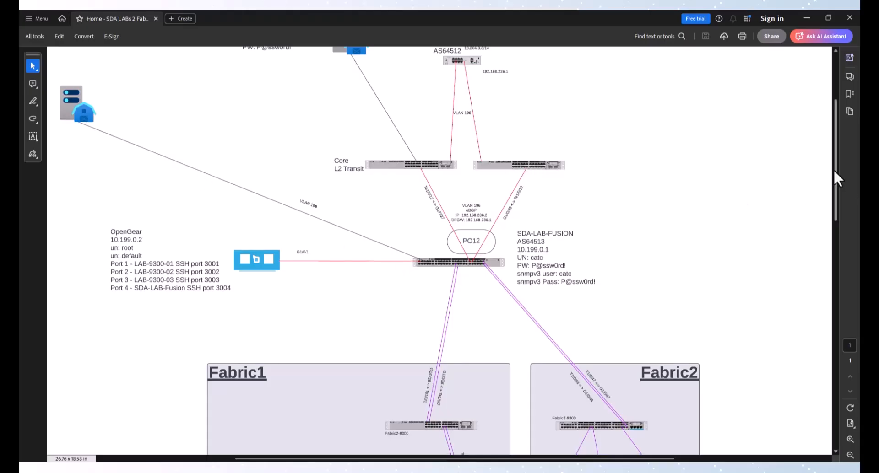
drag(834, 169, 812, 317)
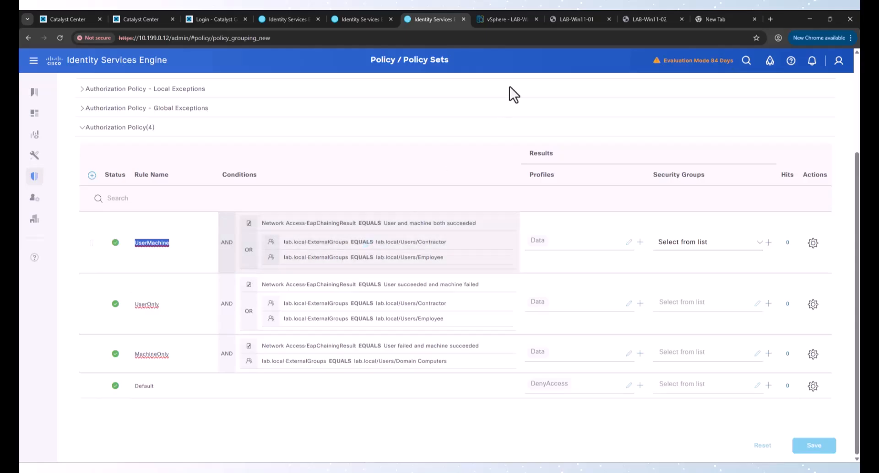
Step: On LAB-Win11-01, bring up the Ethernet adapter settings in Network and Internet
click(577, 19)
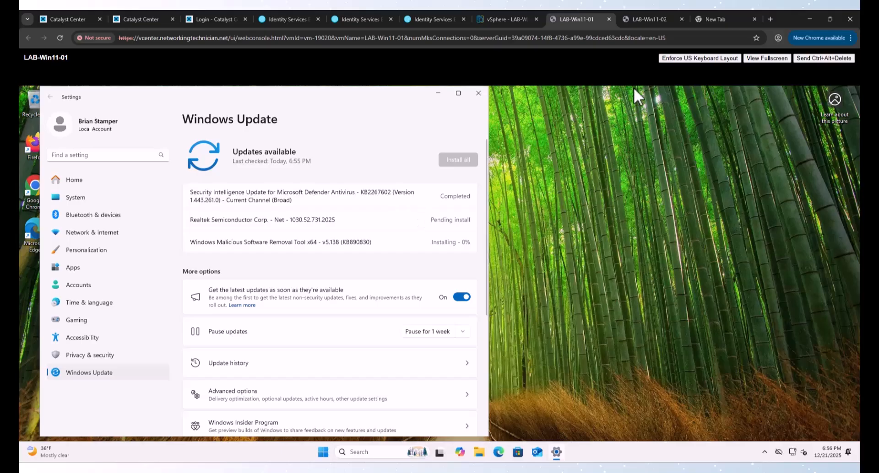
click(646, 17)
click(578, 14)
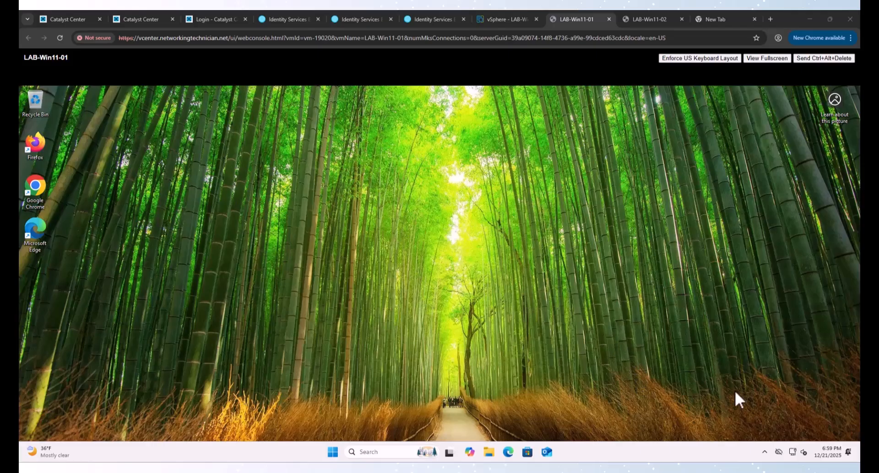
right_click(779, 452)
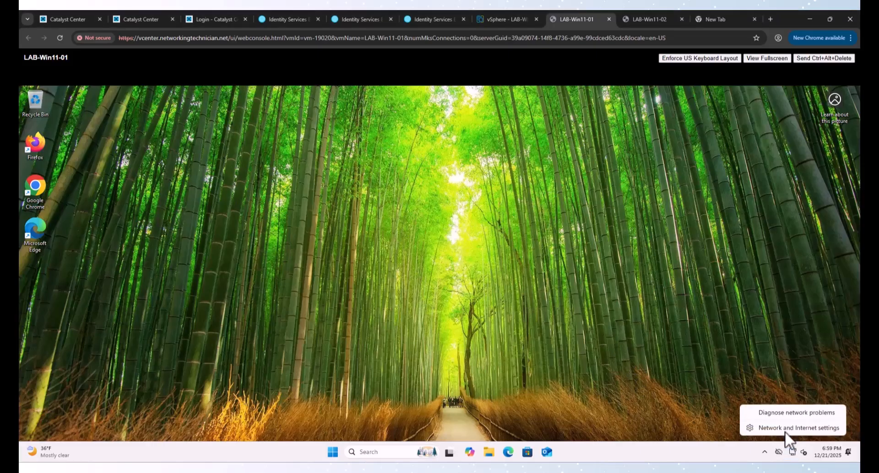
click(785, 431)
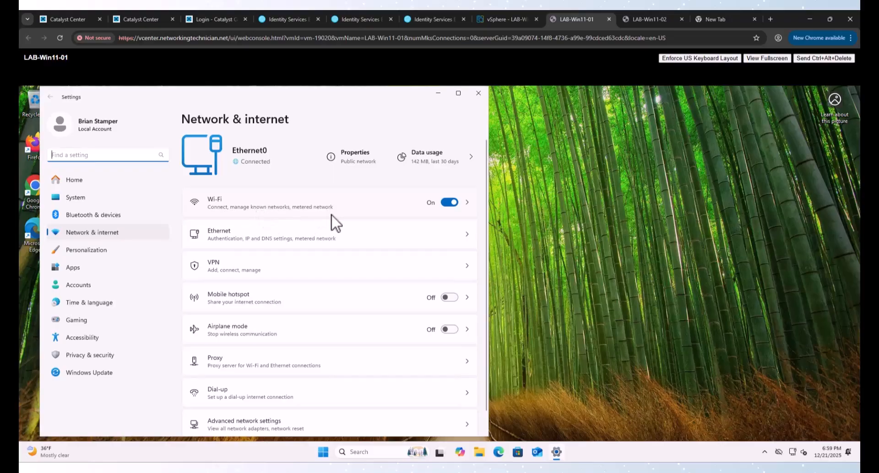
click(407, 234)
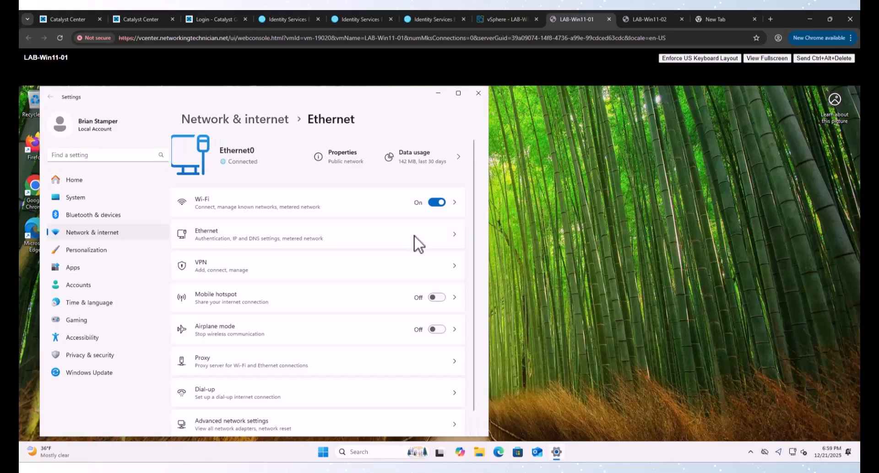
scroll(364, 296, down, 5)
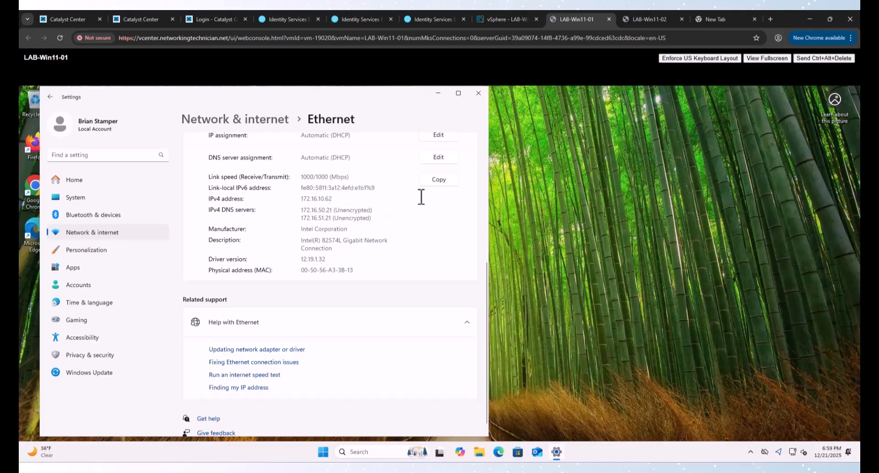
scroll(434, 188, up, 1)
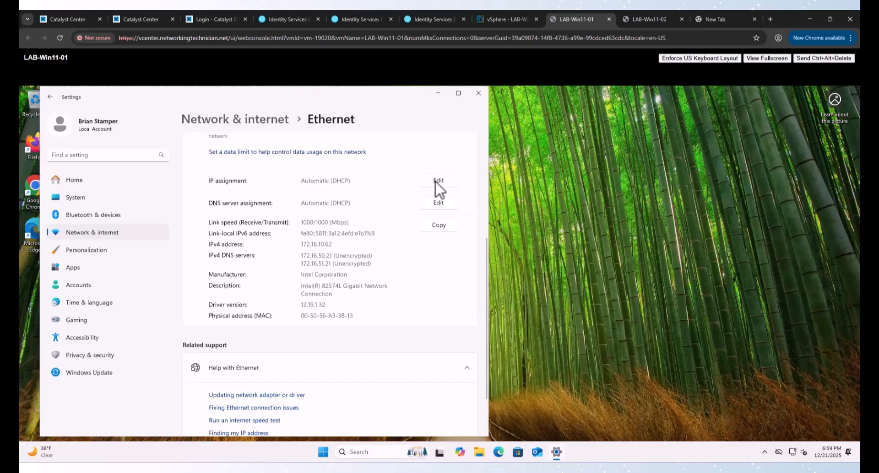
Step: Set LAB-Win11-01's Ethernet DNS to Manual with preferred IPv4 server 10.199.0.13, then switch to LAB-Win11-02
click(436, 181)
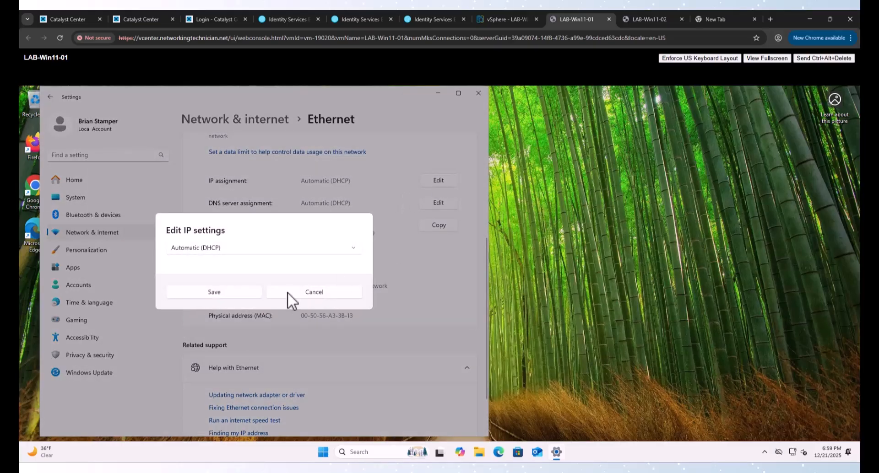
key(Escape)
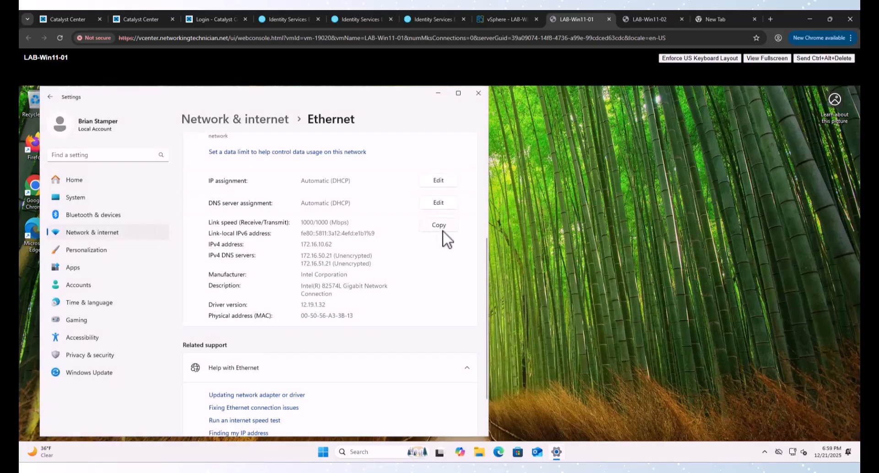
click(438, 204)
click(238, 251)
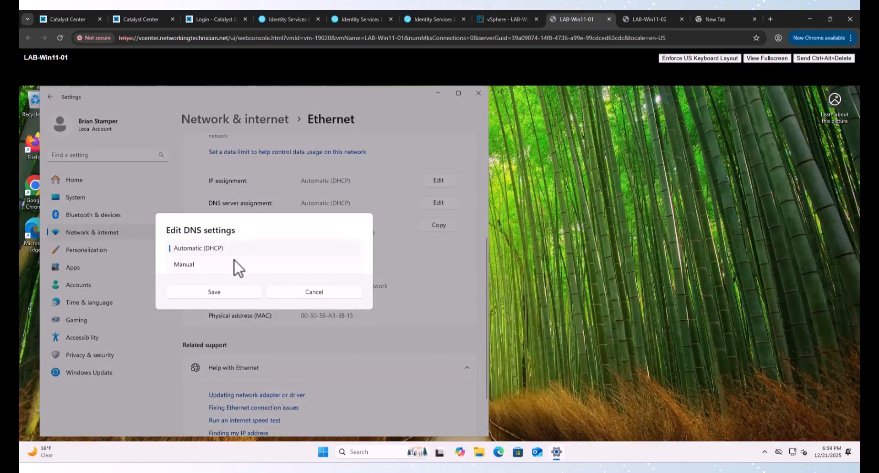
click(230, 265)
click(177, 250)
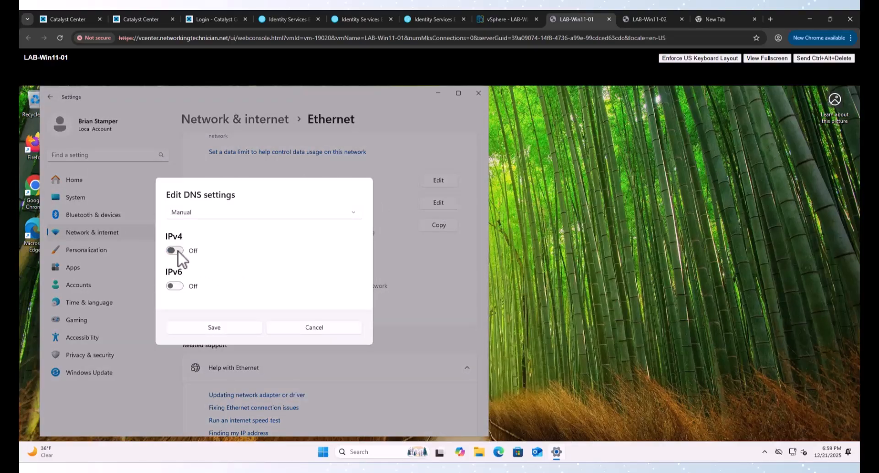
click(206, 215)
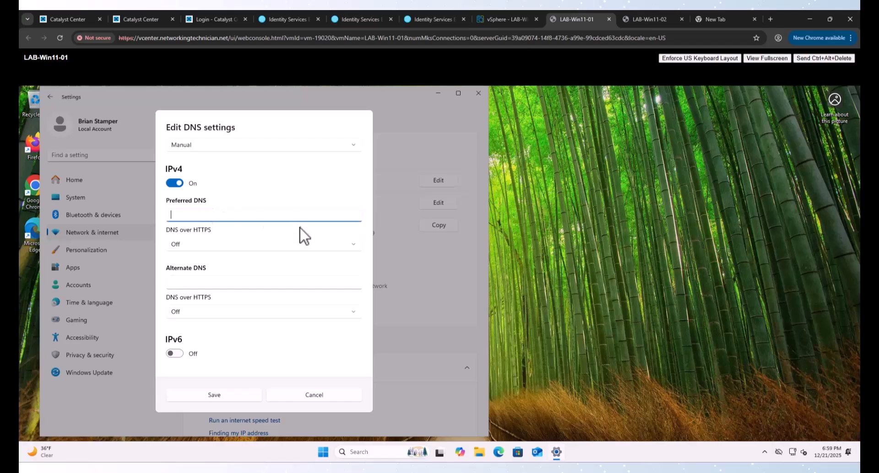
text(10.199)
text(.0.)
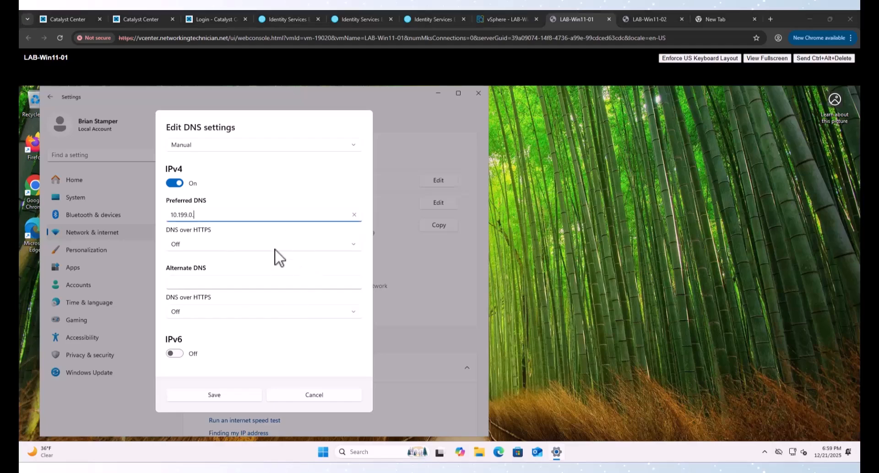
text(13)
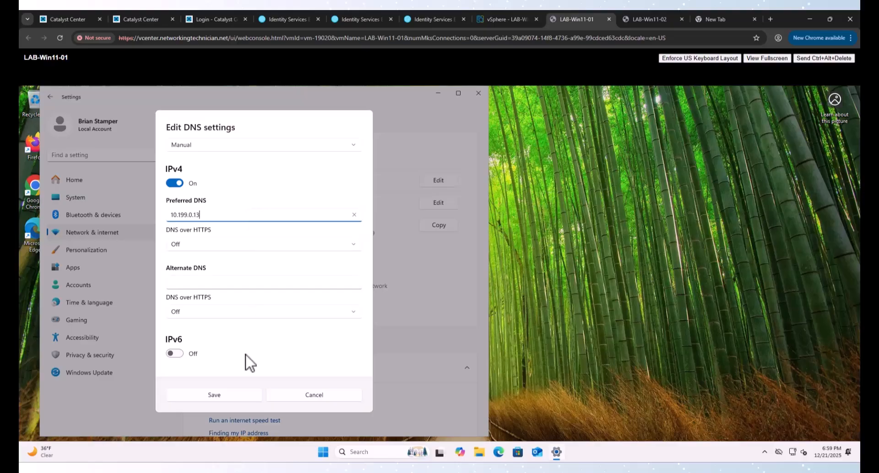
click(234, 395)
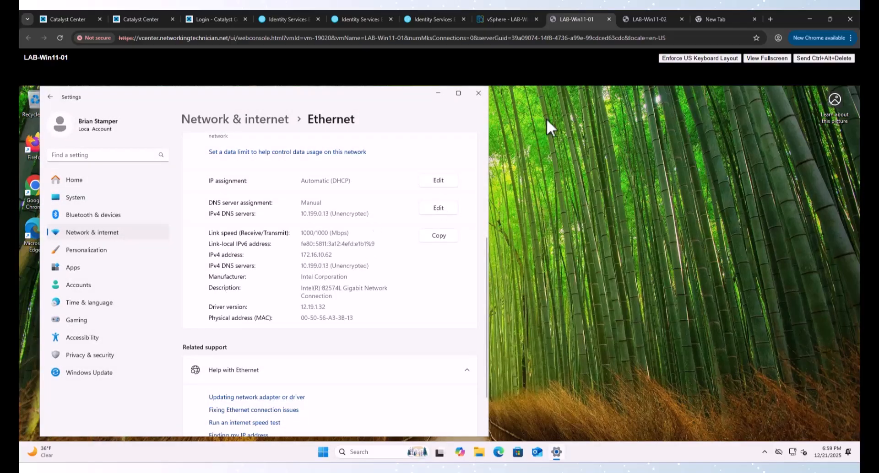
click(654, 18)
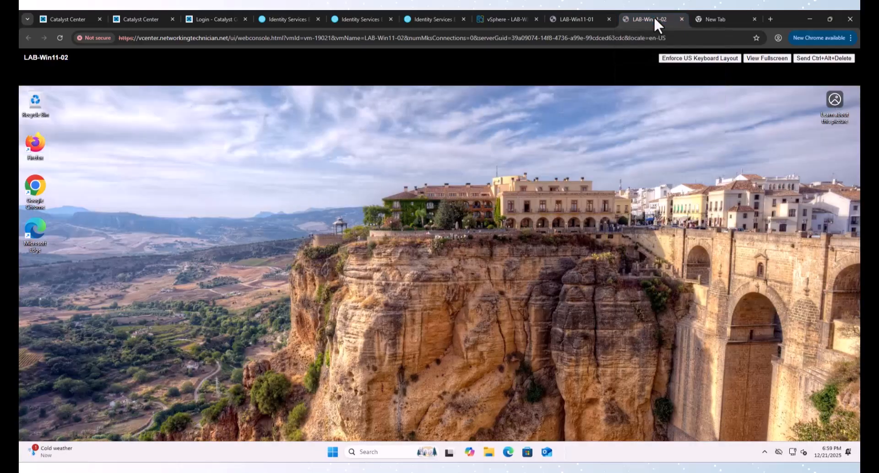
Step: On LAB-Win11-02, open the Ethernet connection's DNS server assignment for editing
right_click(792, 453)
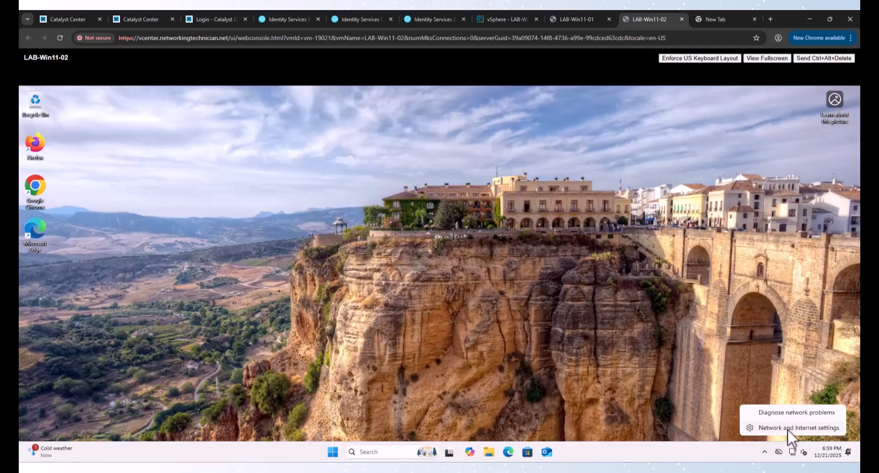
click(787, 429)
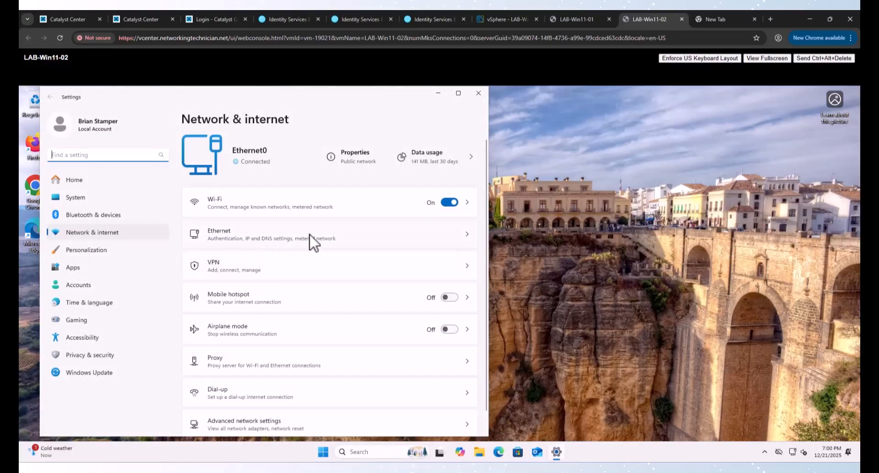
click(302, 236)
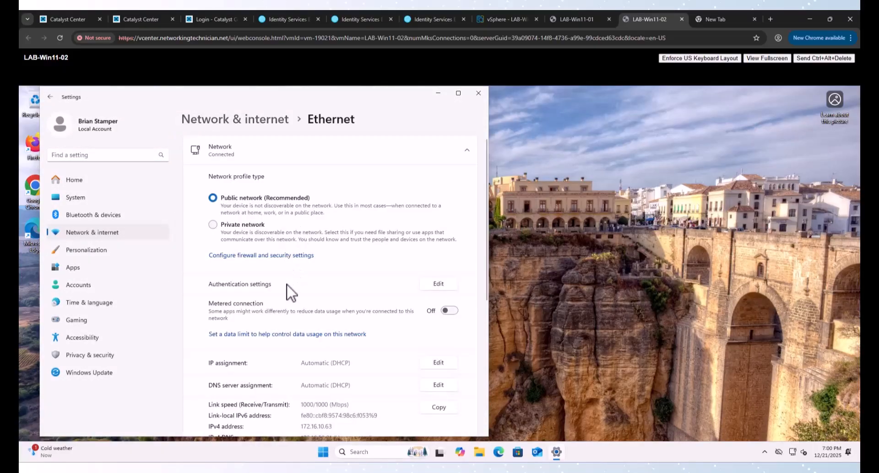
scroll(405, 371, down, 3)
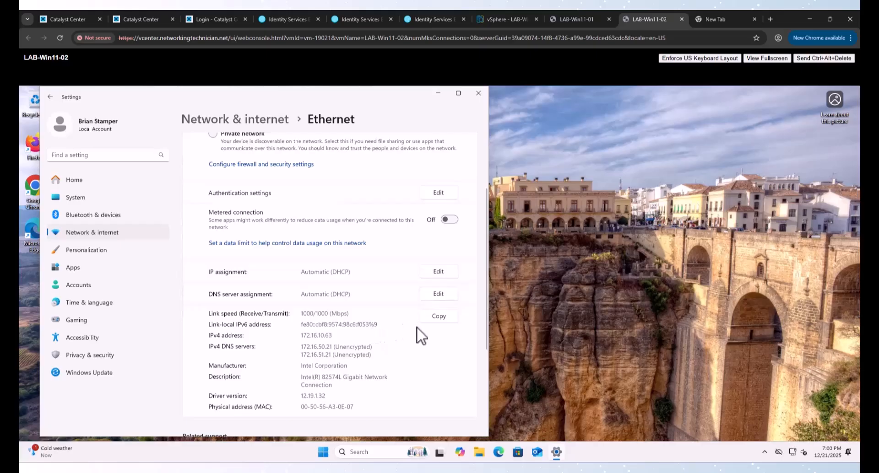
click(438, 295)
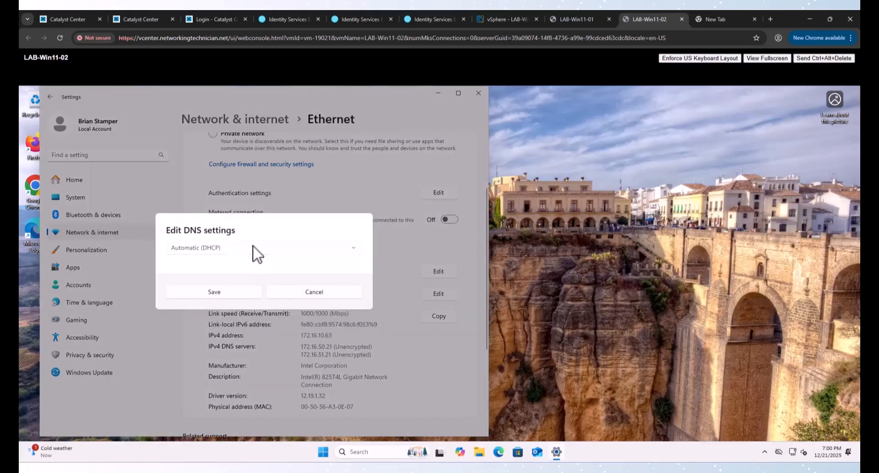
Step: Set the DNS to Manual with IPv4 preferred server 10.199.0.13, save, and close Settings
click(255, 250)
click(210, 266)
click(175, 250)
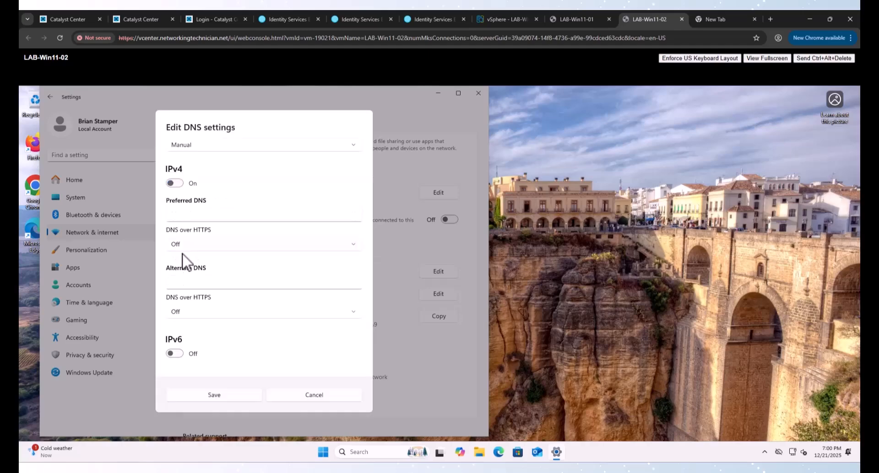
click(215, 215)
text(10.199.0.13)
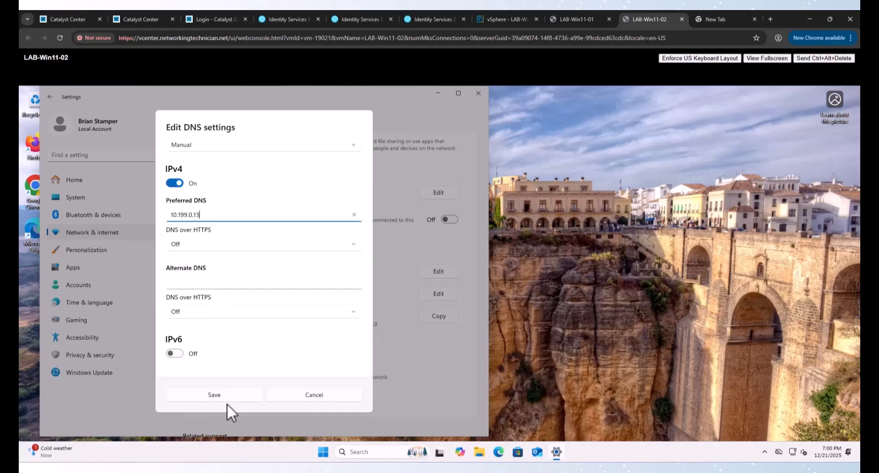
click(240, 390)
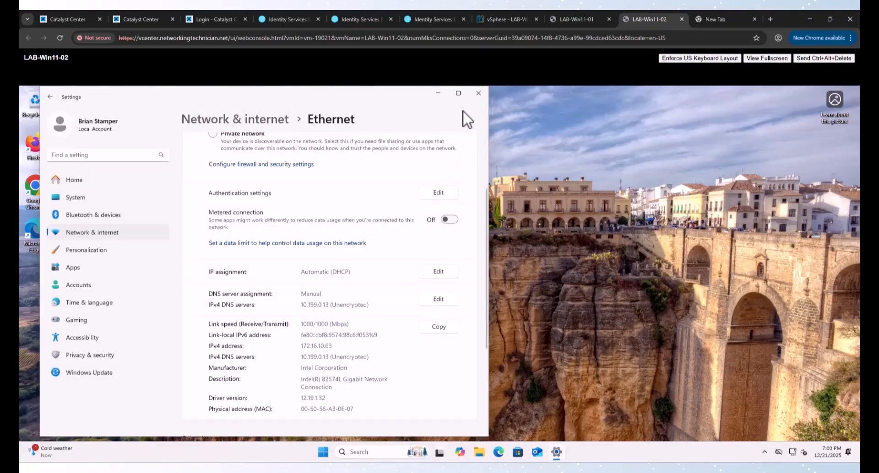
click(477, 94)
Step: On LAB-Win11-01, close the Ethernet settings and search 'domain' to reach Access work or school
click(578, 19)
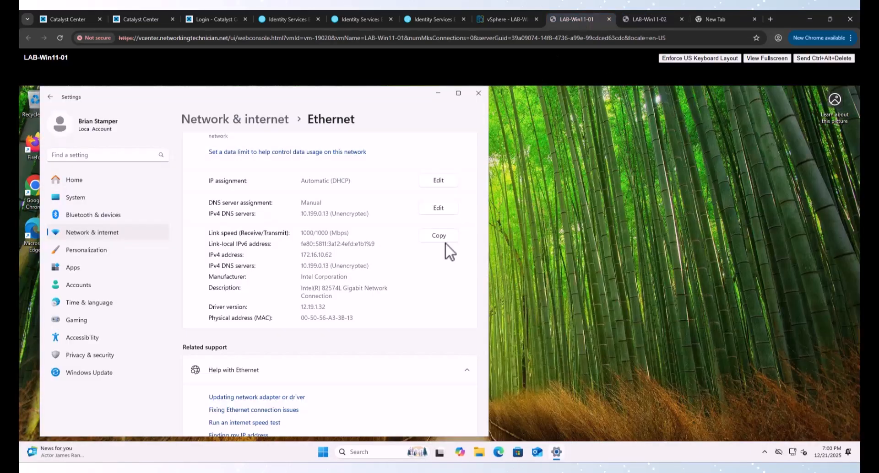
click(478, 93)
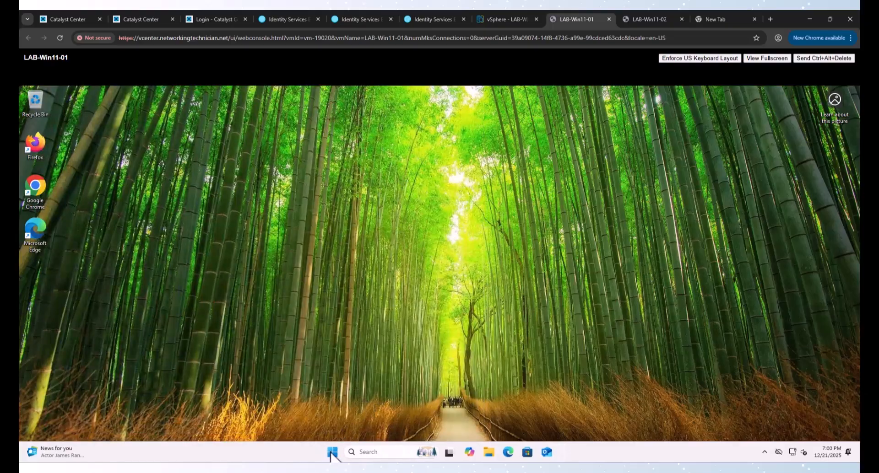
key(super)
text(domain)
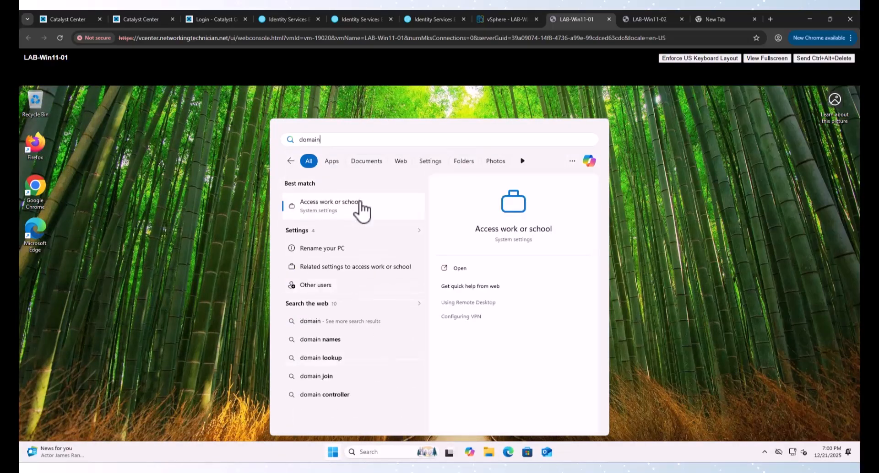
click(348, 206)
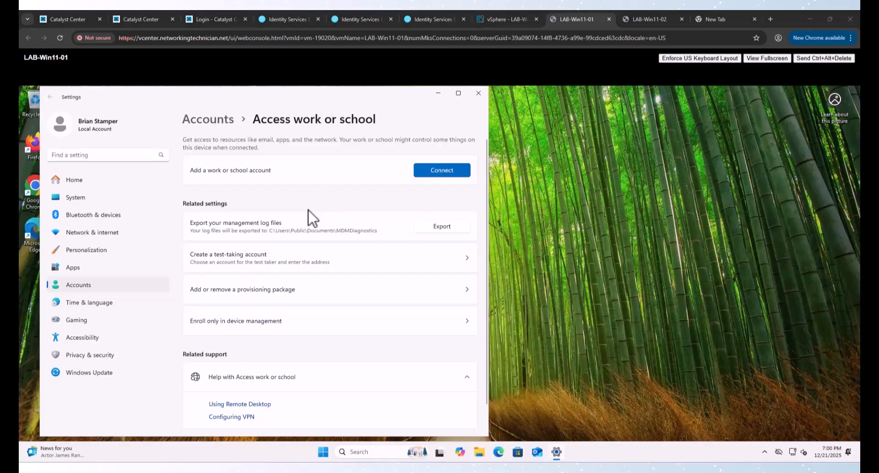
Step: Join the device to the lab.local domain with the administrator account and its password
click(433, 173)
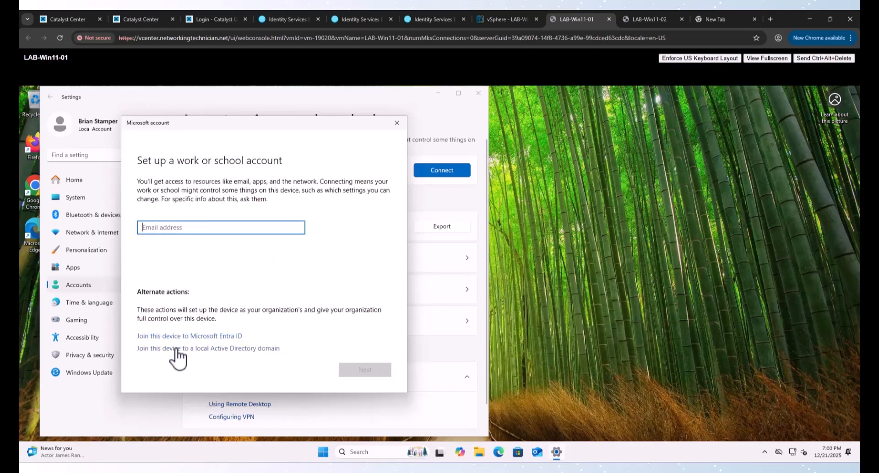
click(194, 349)
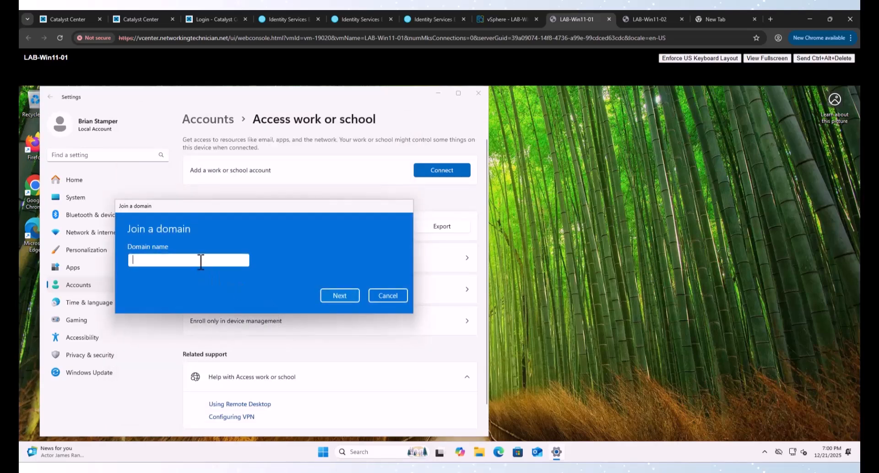
text(lab.local)
key(Return)
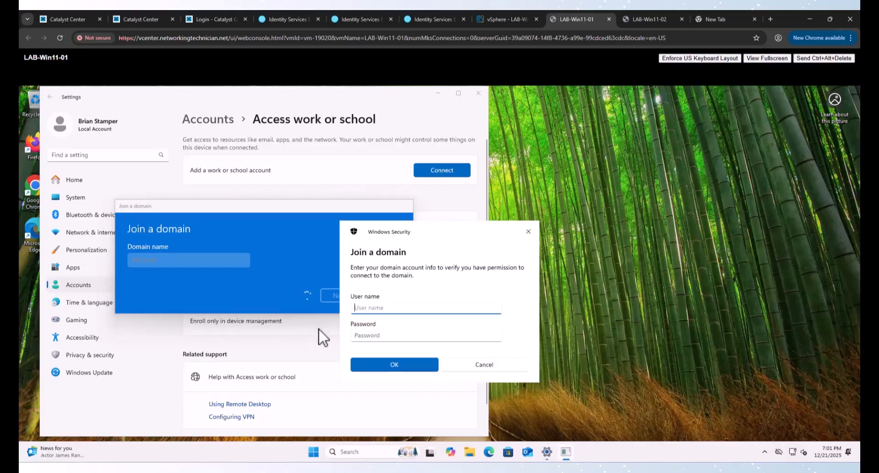
text(administrator)
key(Tab)
text(*)
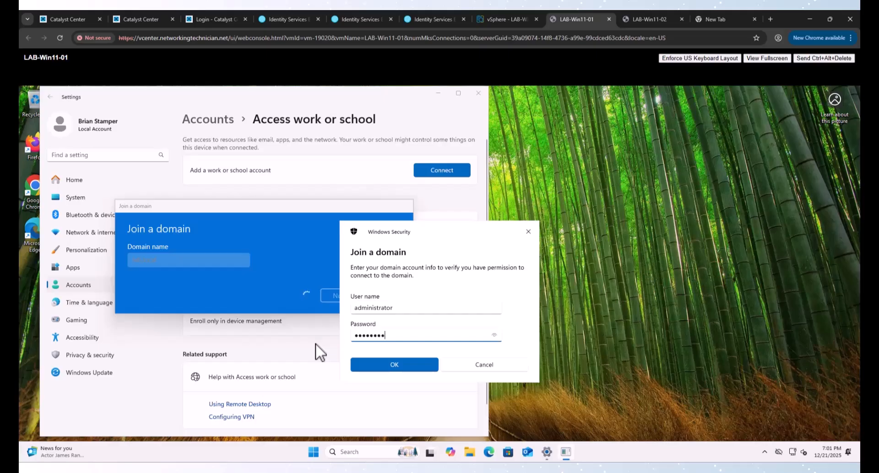
key(Return)
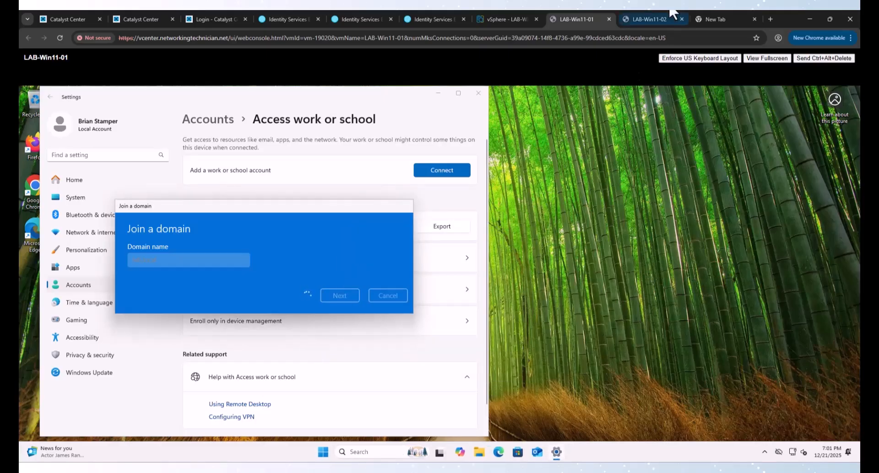
click(646, 18)
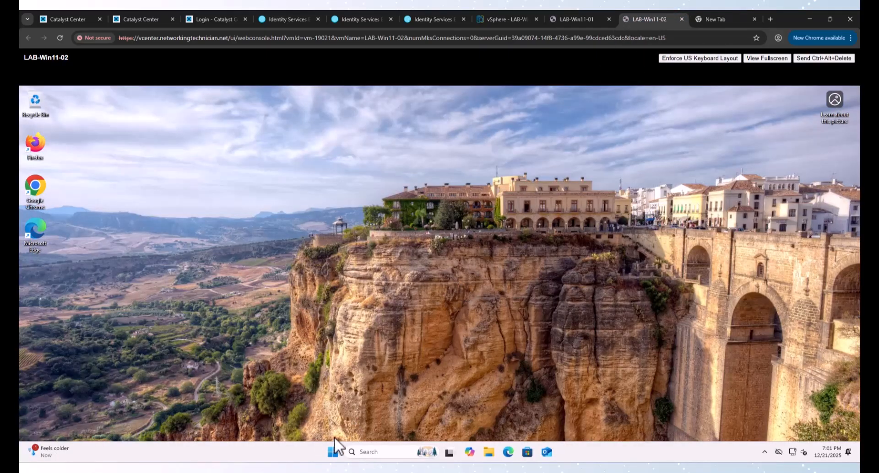
Step: On LAB-Win11-02, open Access work or school settings, backing out of an accidental Microsoft Entra join
click(334, 452)
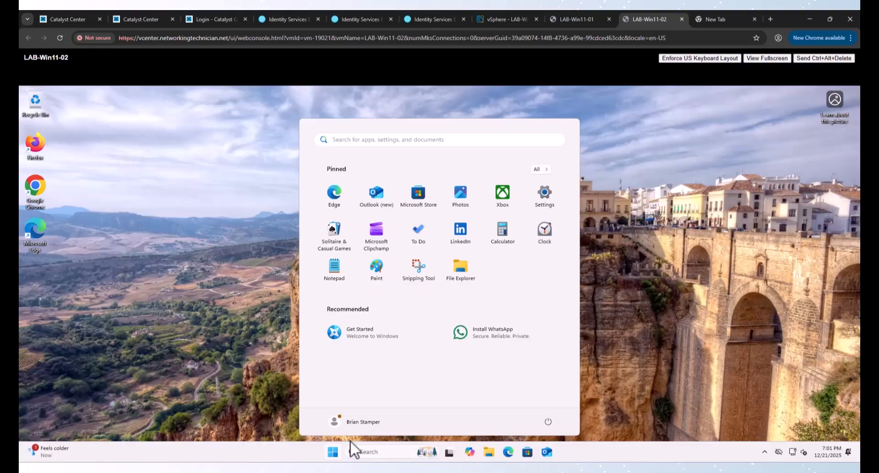
text(domain join)
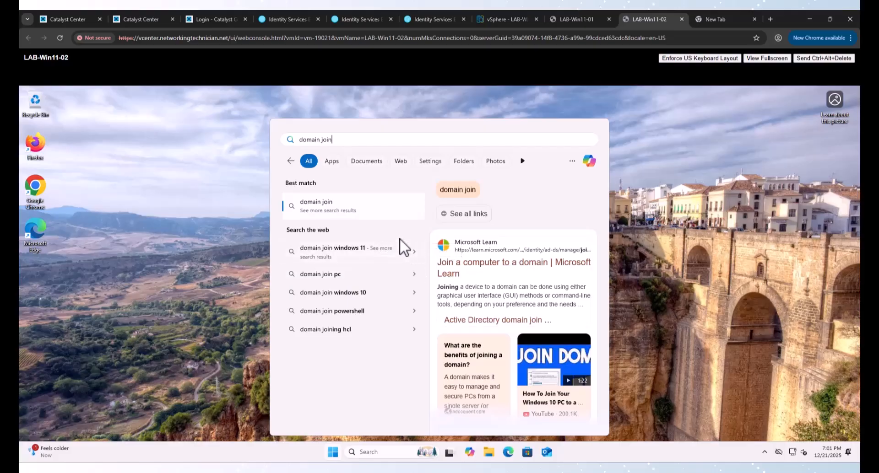
key(BackSpace)
key(BackSpace)
key(BackSpace)
key(BackSpace)
key(BackSpace)
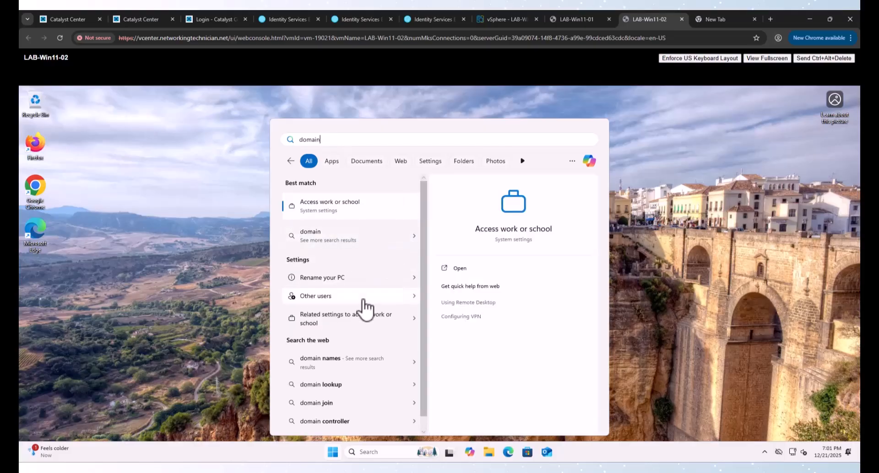
click(335, 211)
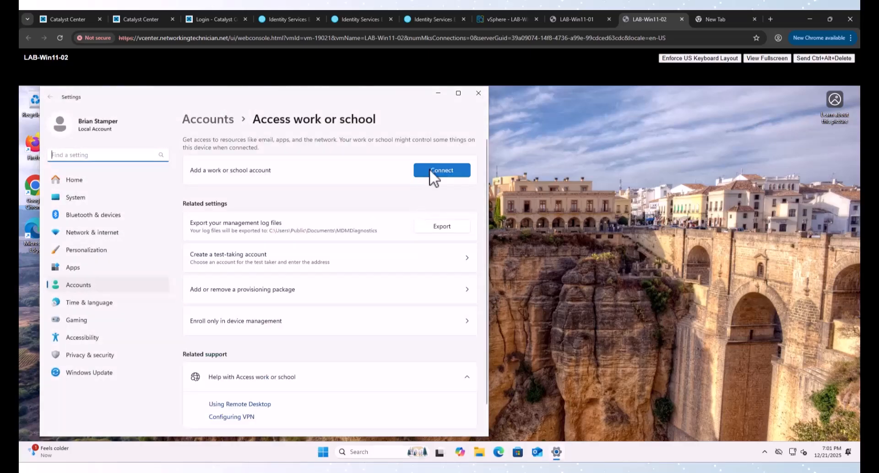
click(432, 173)
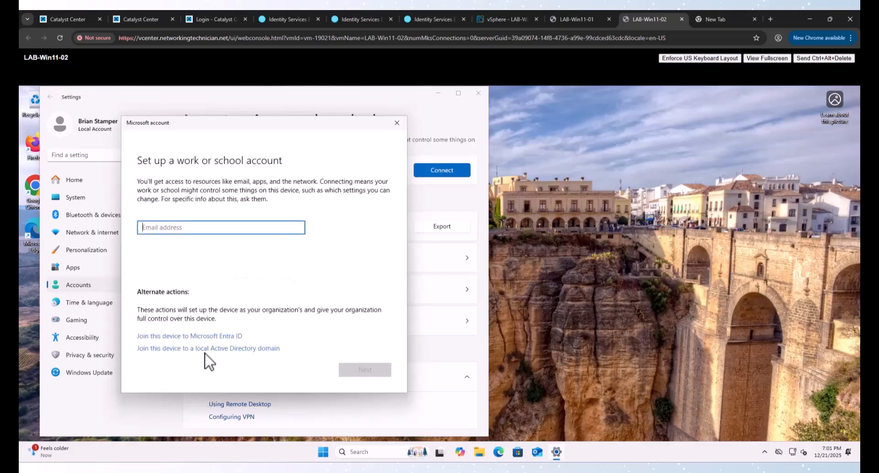
click(192, 336)
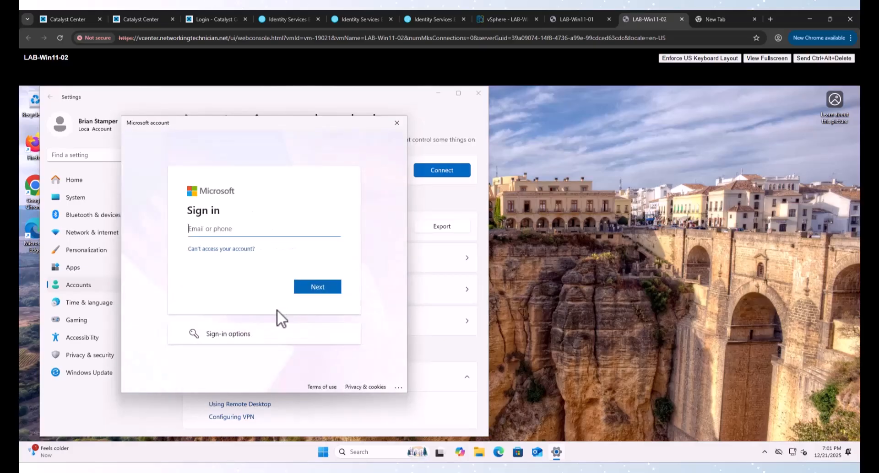
click(396, 123)
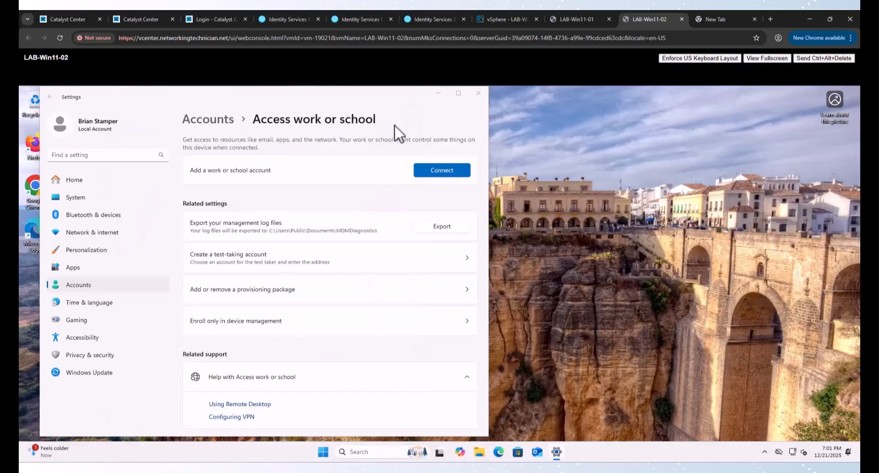
Step: Join LAB-Win11-02 to the lab.local Active Directory domain with administrator credentials
click(432, 176)
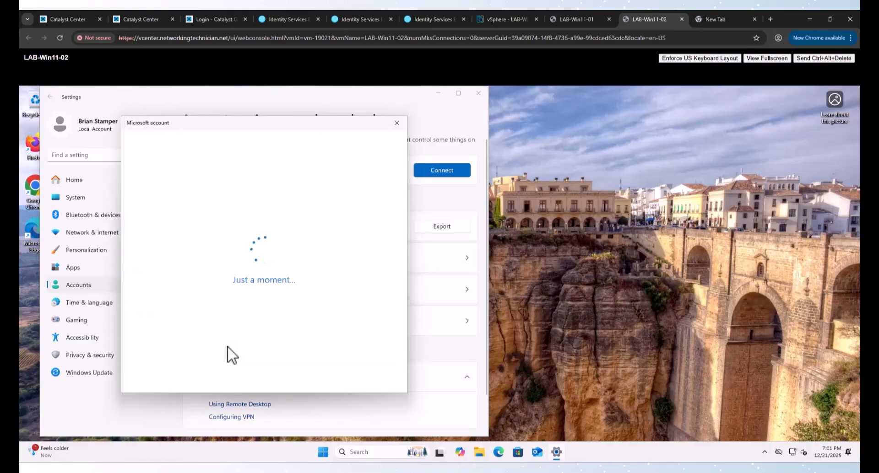
click(209, 349)
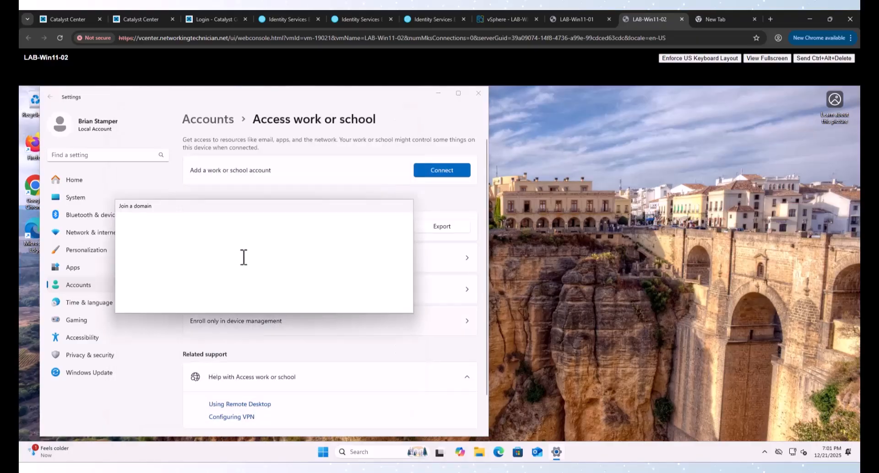
text(lab.local)
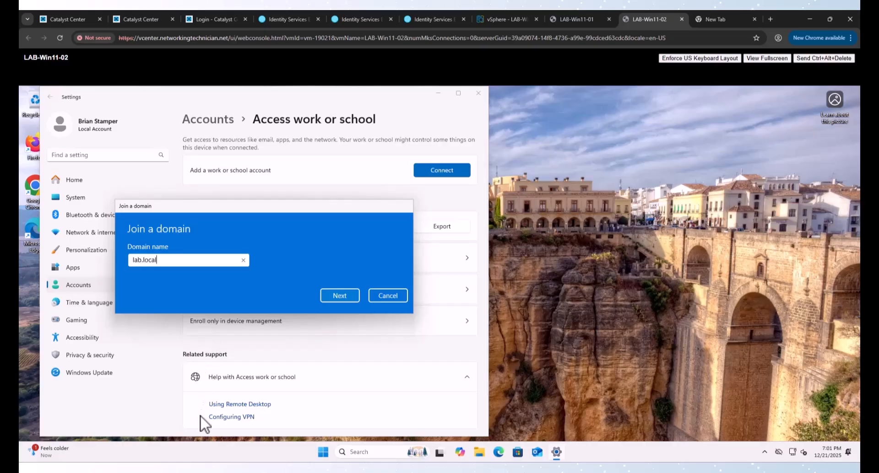
key(Return)
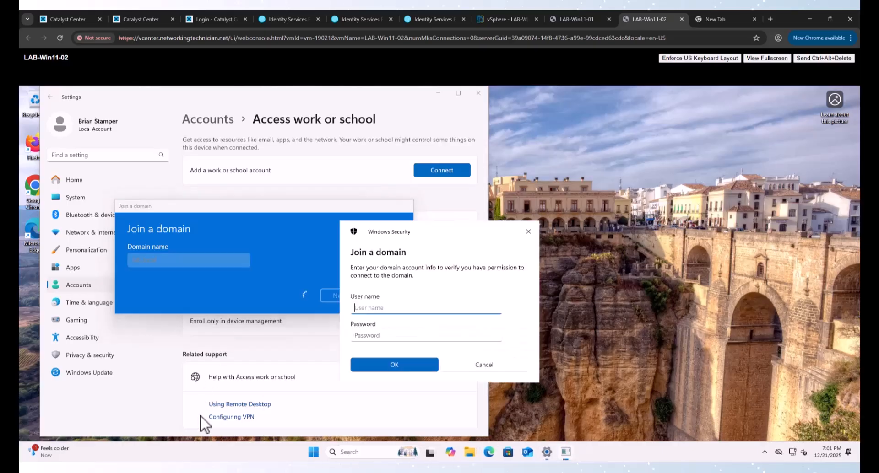
text(administrator)
key(Tab)
text(P)
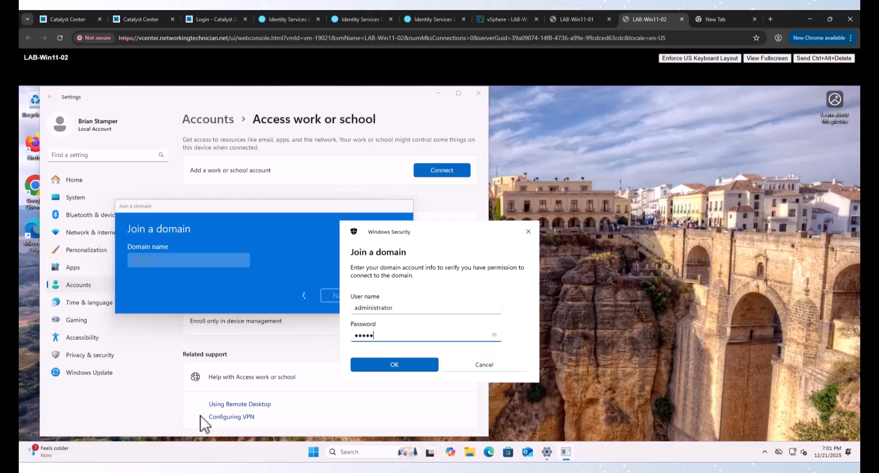
key(Return)
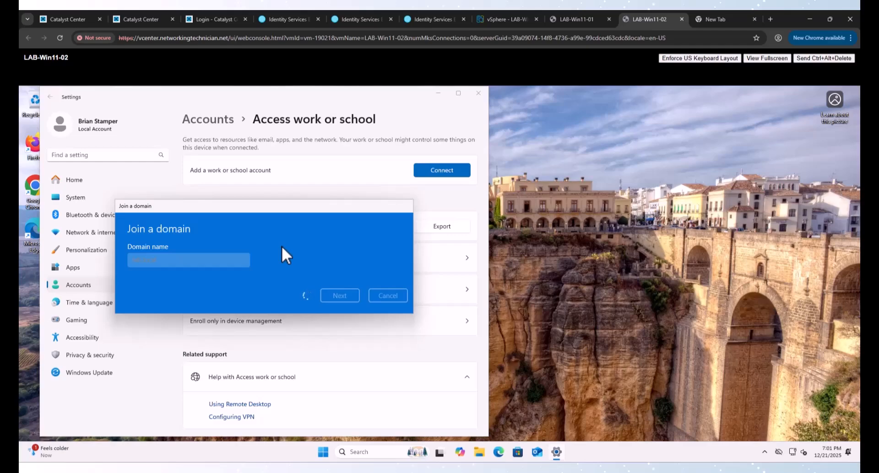
click(571, 18)
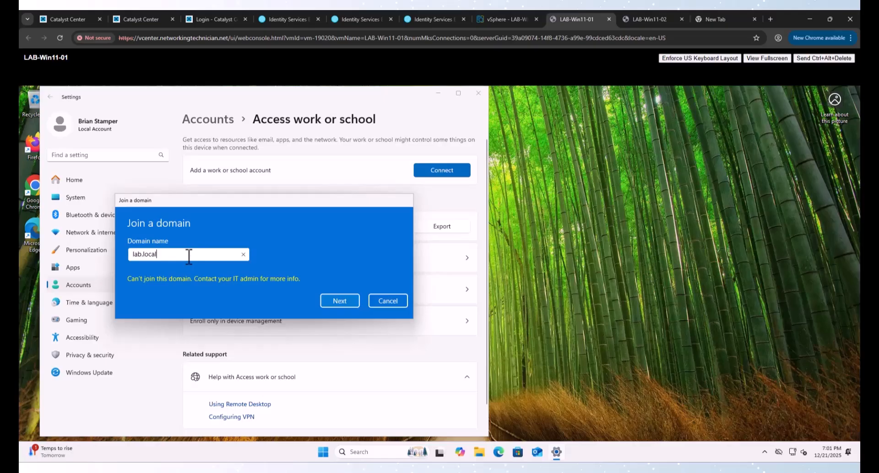
Step: Nudge the Join a domain dialog aside and minimize the fabric diagram document
drag(201, 200, 209, 207)
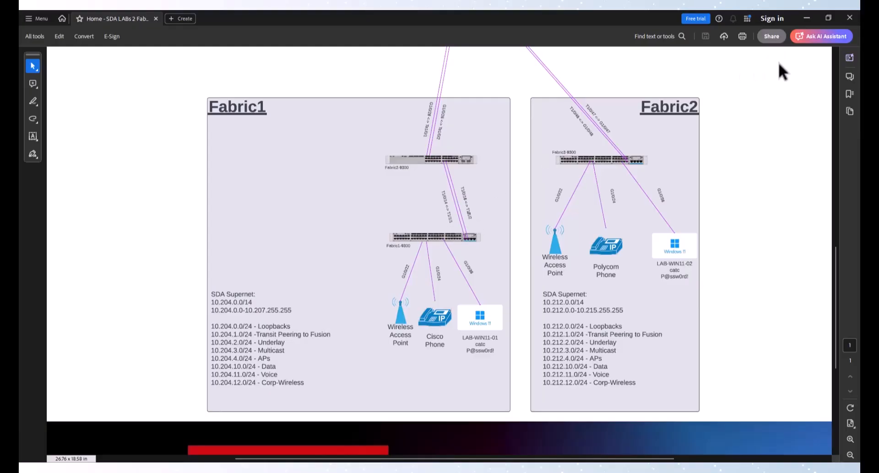
click(806, 18)
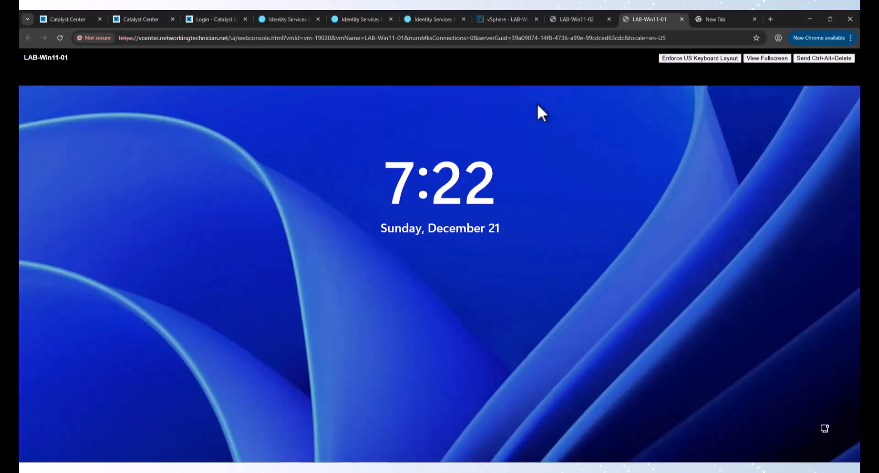
Step: In Catalyst Center, open Fabric1 under Provision > Fabric Sites and view its Closed Authentication template
click(156, 20)
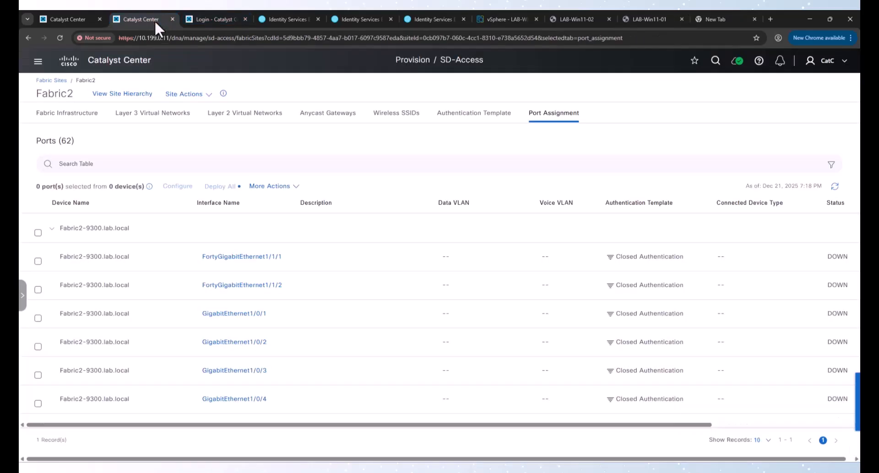
click(183, 94)
click(51, 80)
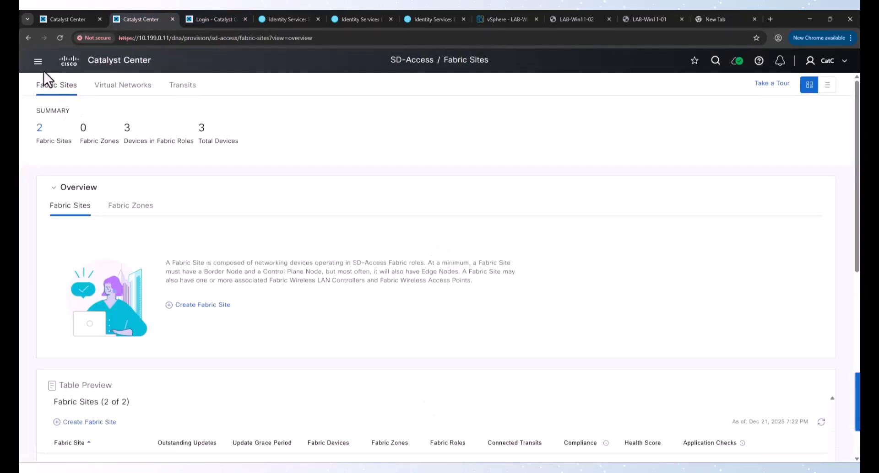
click(38, 61)
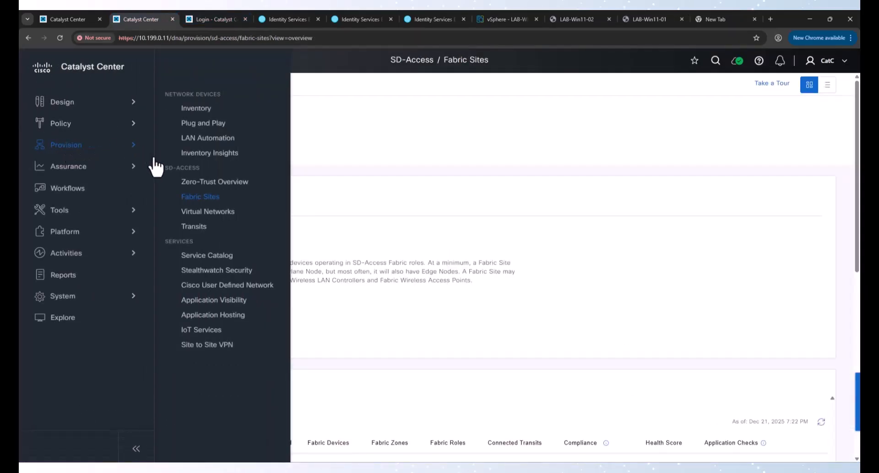
click(210, 199)
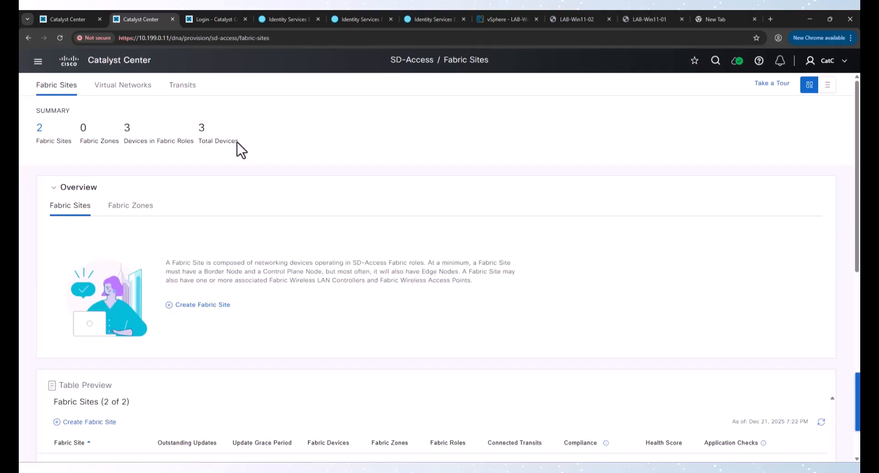
scroll(161, 262, down, 5)
click(65, 205)
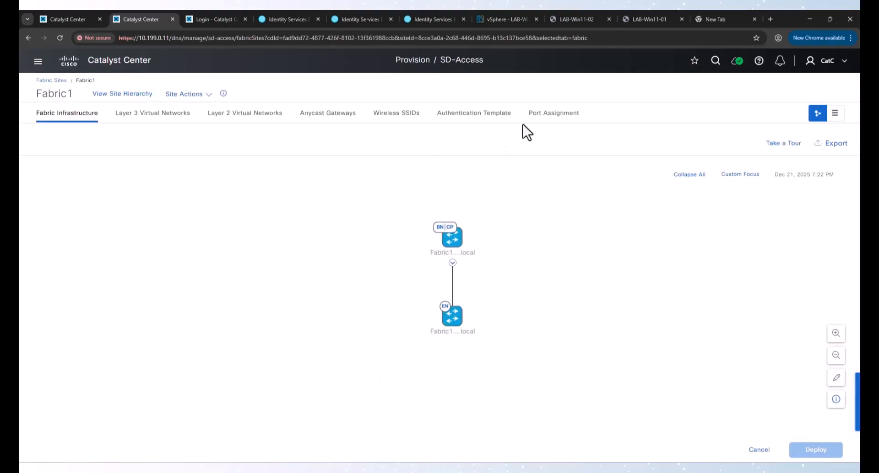
click(554, 120)
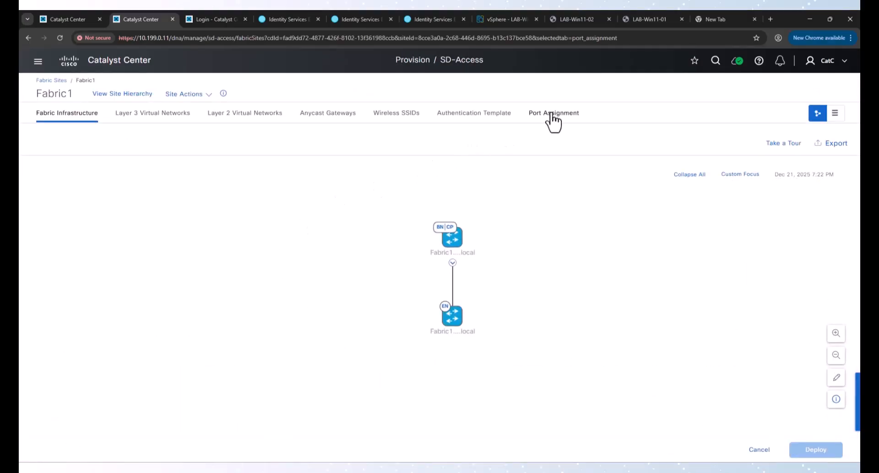
click(477, 120)
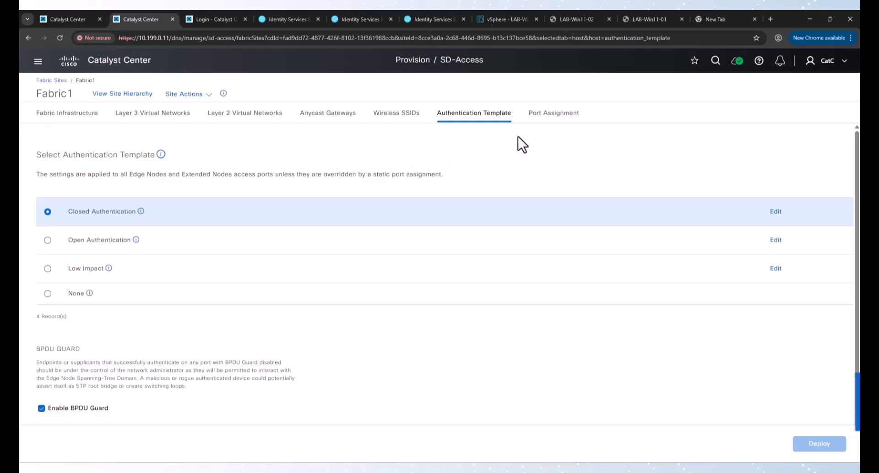
Step: Locate GigabitEthernet1/0/36 in Fabric1's port assignments, noting its Data VLAN and Open Authentication template
click(553, 114)
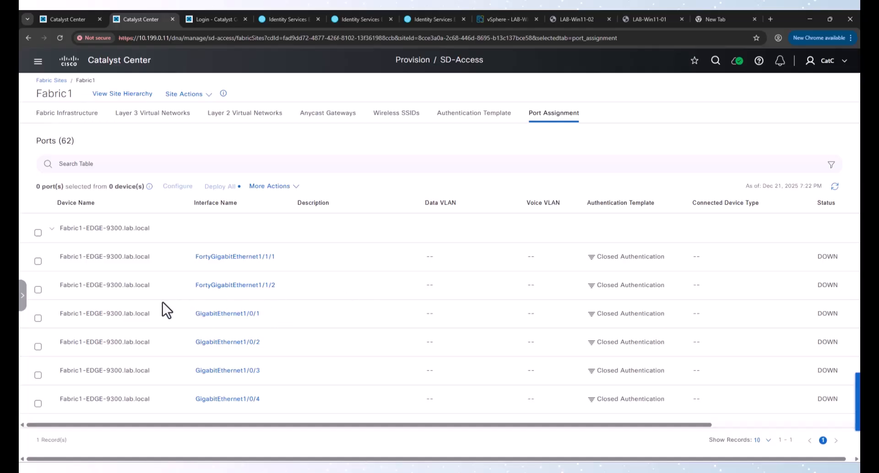
scroll(162, 303, down, 13)
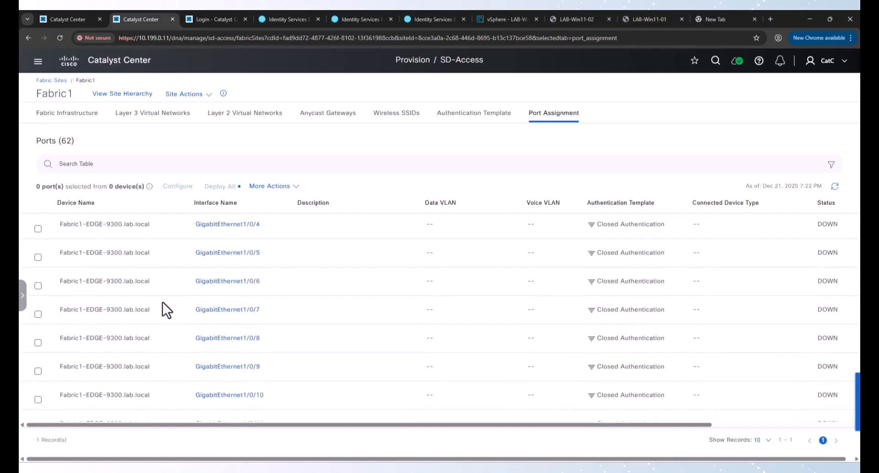
scroll(162, 303, down, 10)
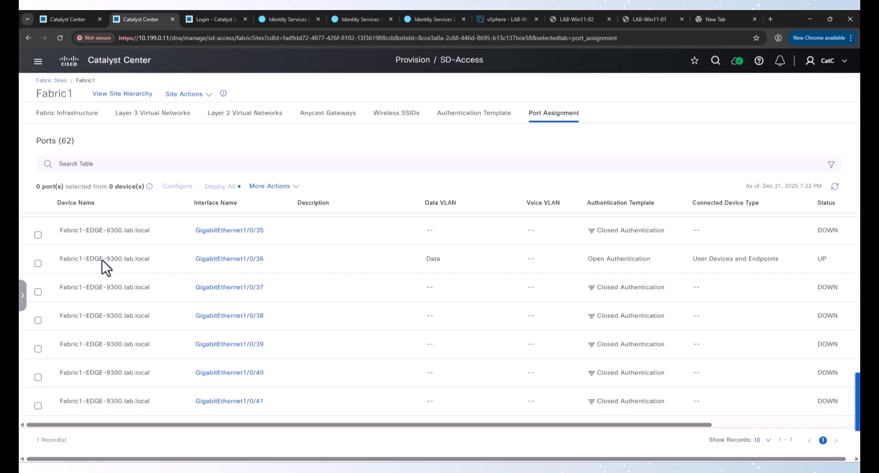
drag(463, 262, 397, 261)
drag(647, 261, 583, 260)
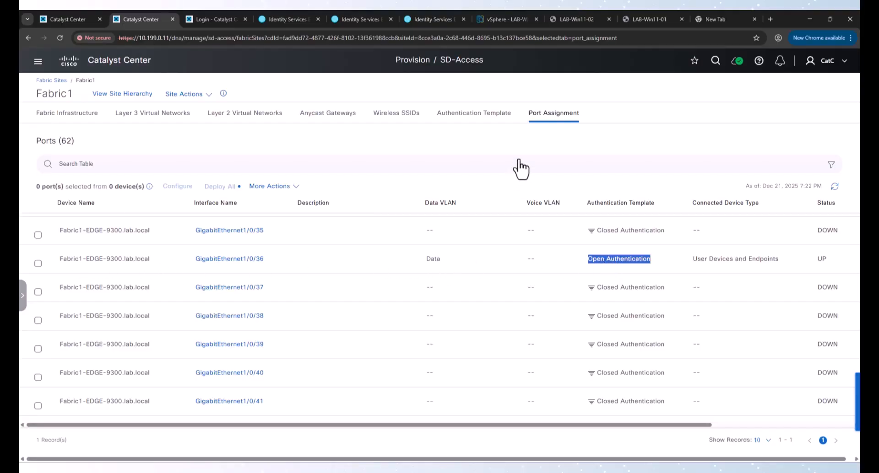
click(579, 18)
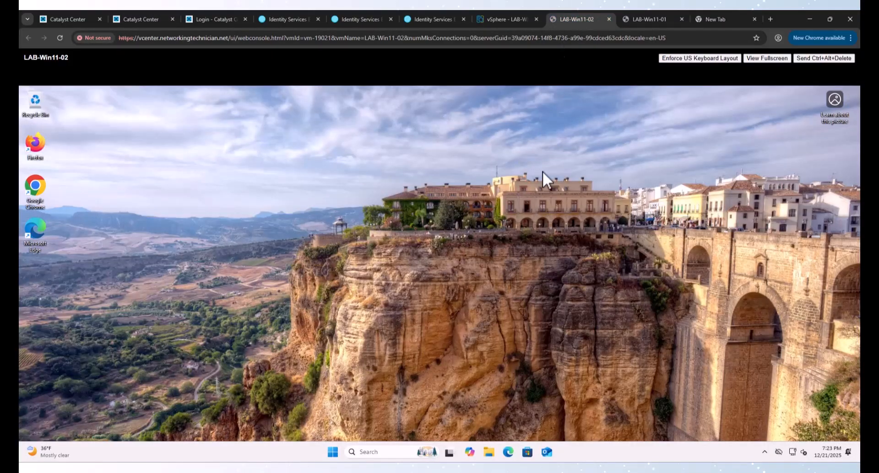
Step: Join LAB-Win11-02 to the lab.local domain from Access work or school using the administrator account
click(332, 453)
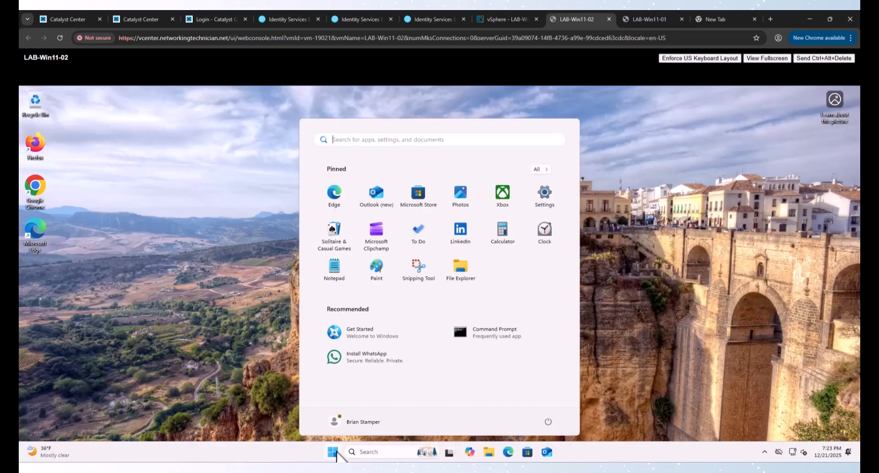
text(domain)
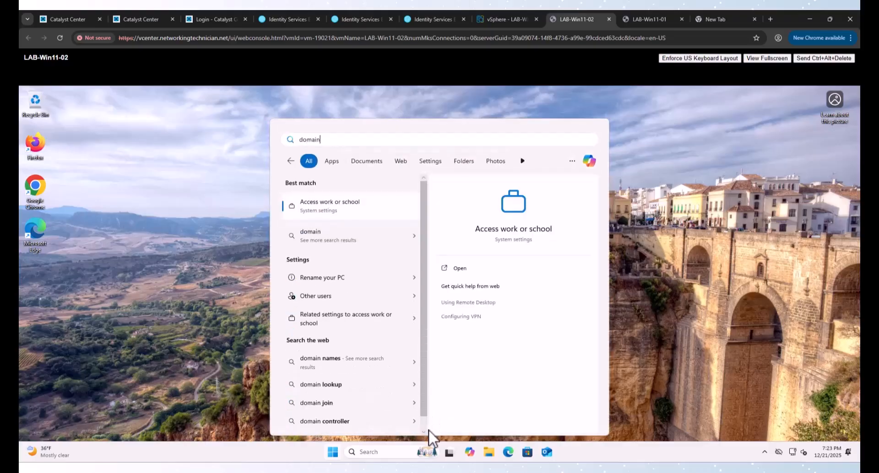
click(322, 206)
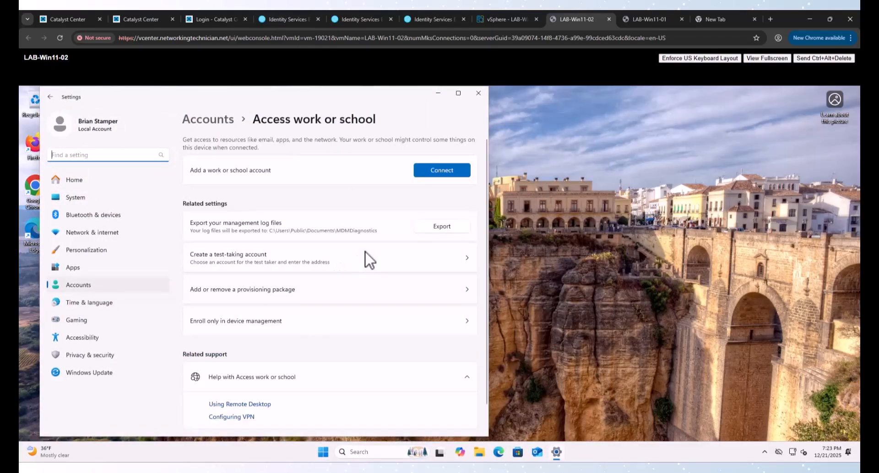
click(442, 170)
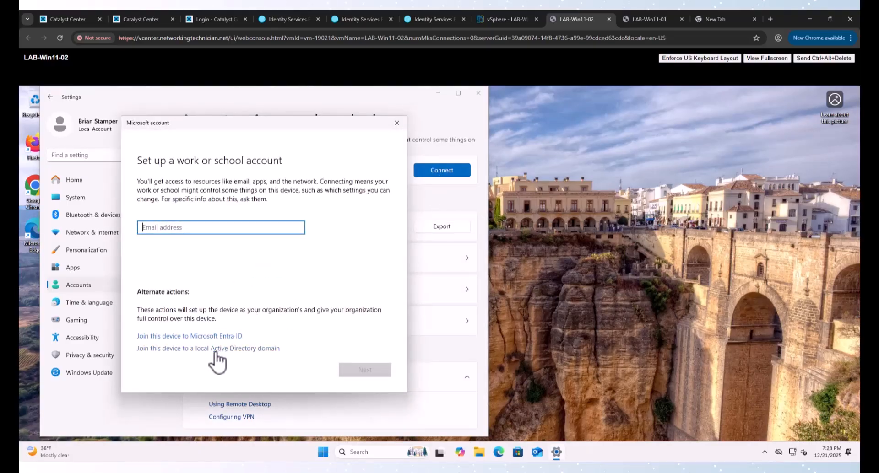
click(215, 348)
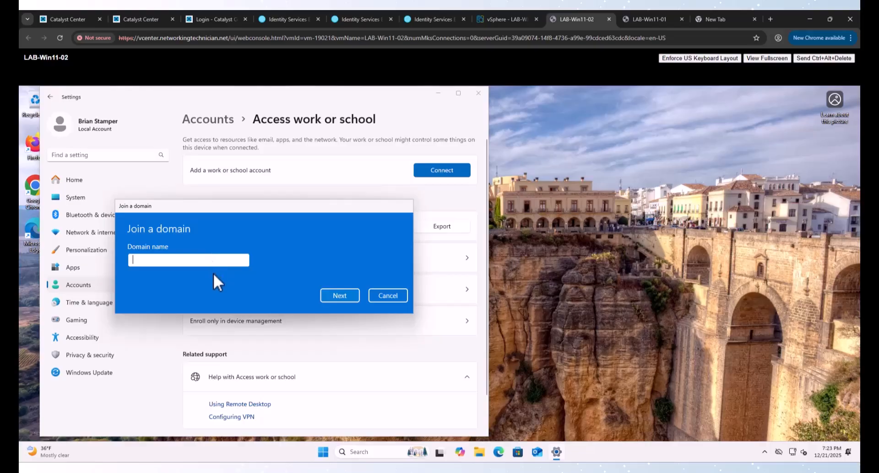
text(lab.local)
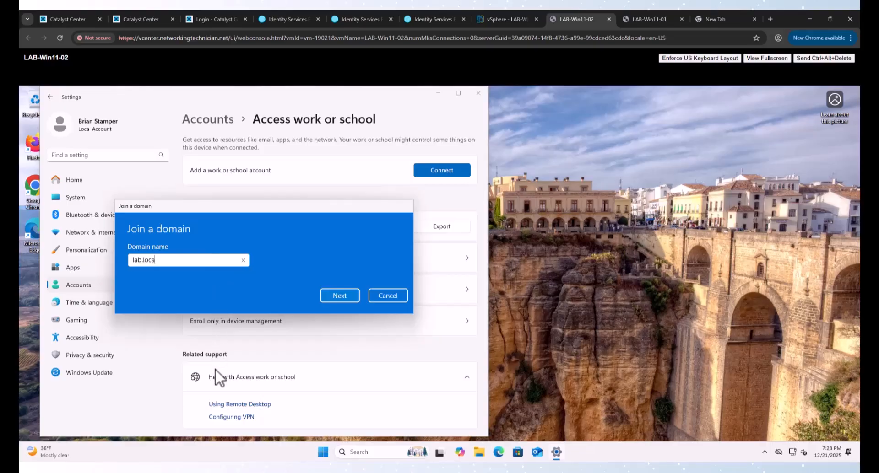
key(Return)
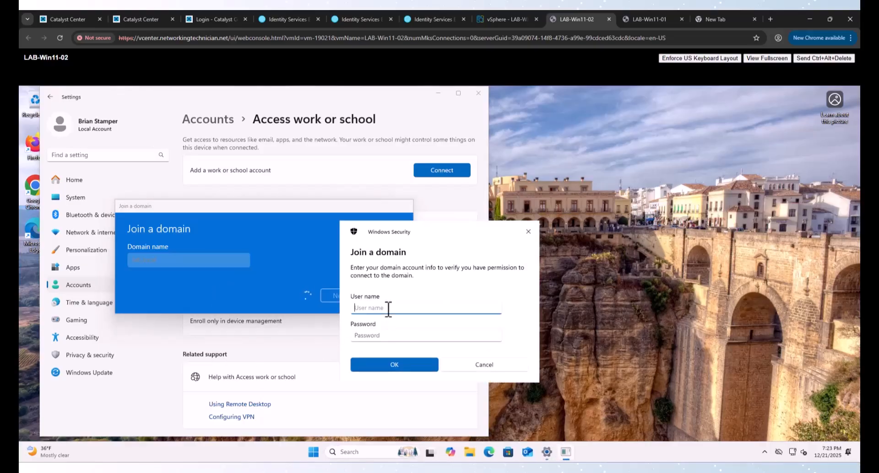
text(administrator)
key(Tab)
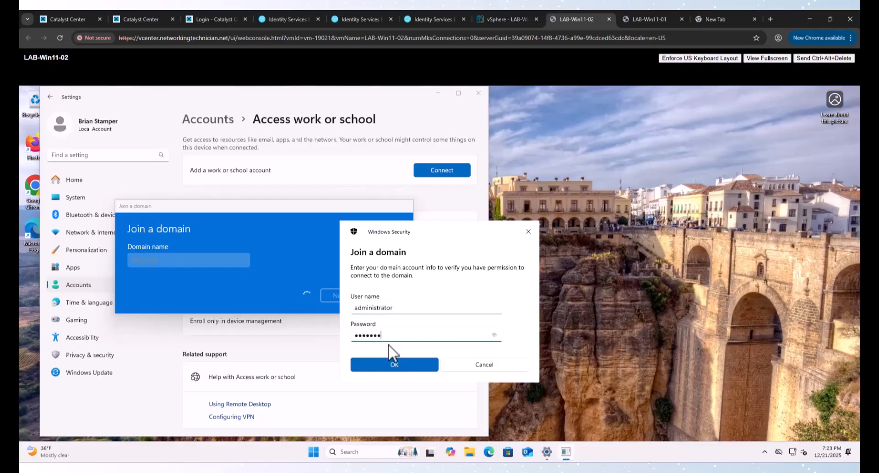
key(Return)
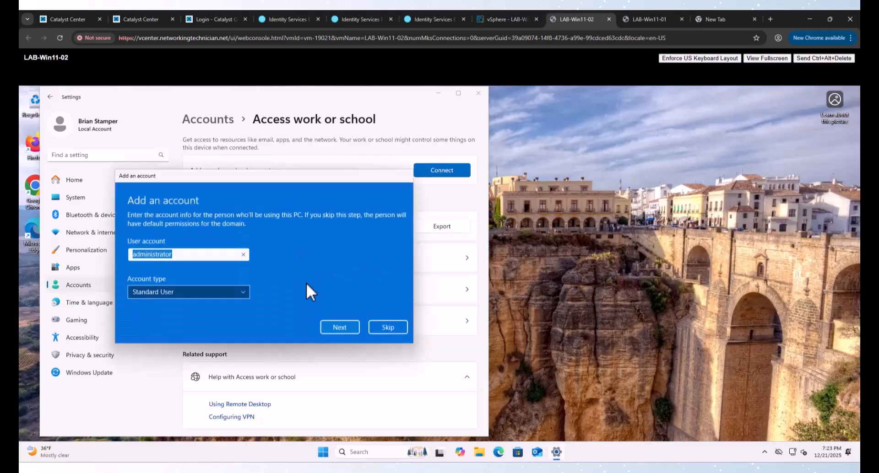
Step: Add administrator as a local Administrator account and restart the VM
click(200, 291)
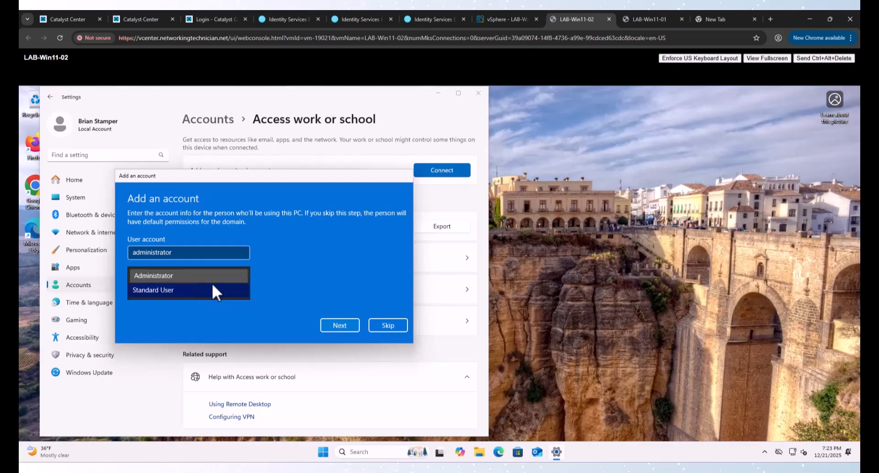
click(212, 280)
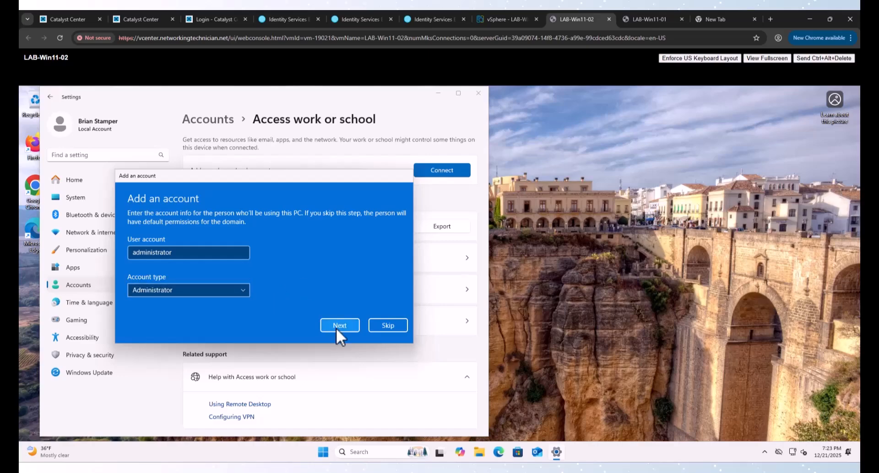
click(339, 325)
click(331, 283)
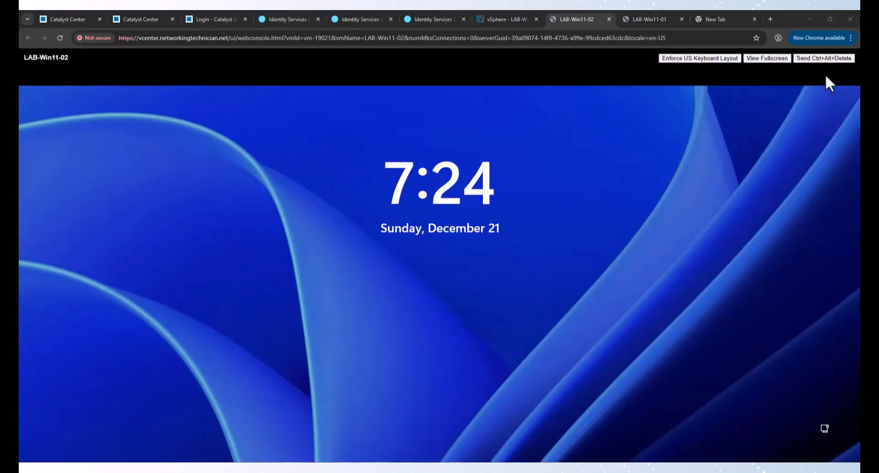
Step: Sign in to LAB-Win11-02 as the employee domain user via Other user
click(824, 58)
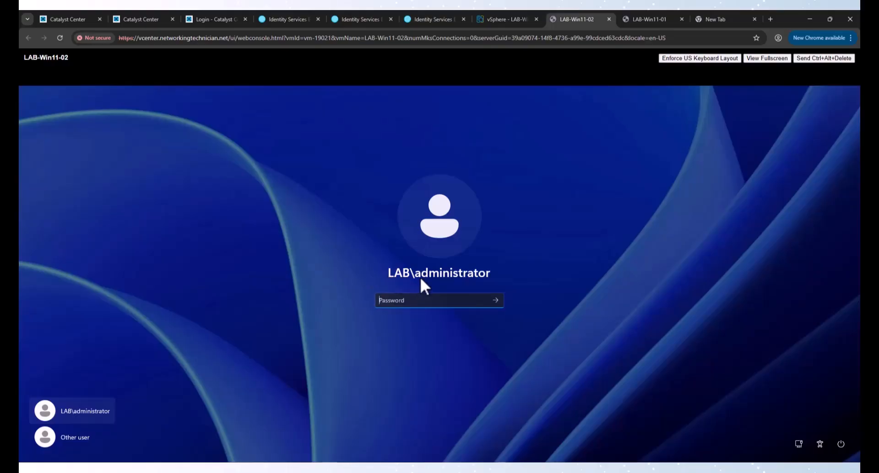
click(82, 433)
text(e)
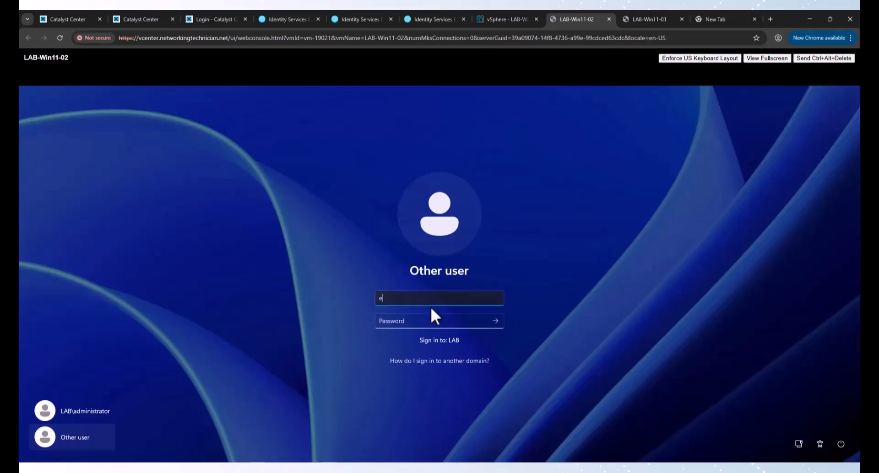
text(user)
key(Tab)
text(P•)
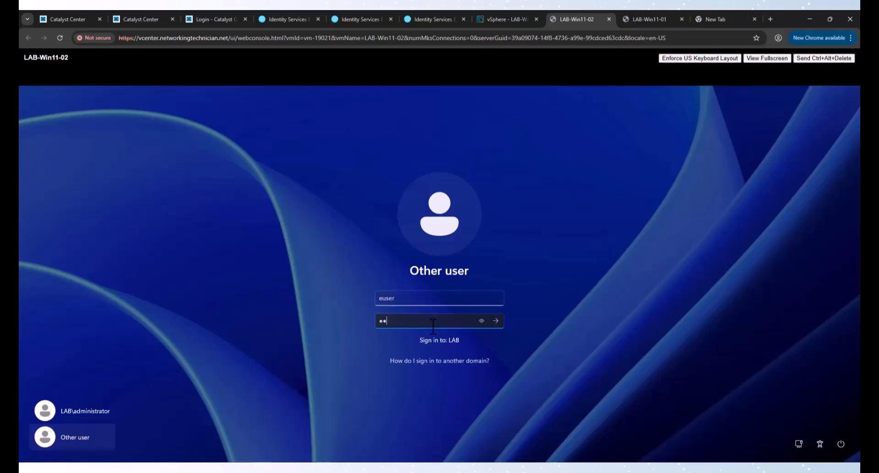
text(••••••)
key(Return)
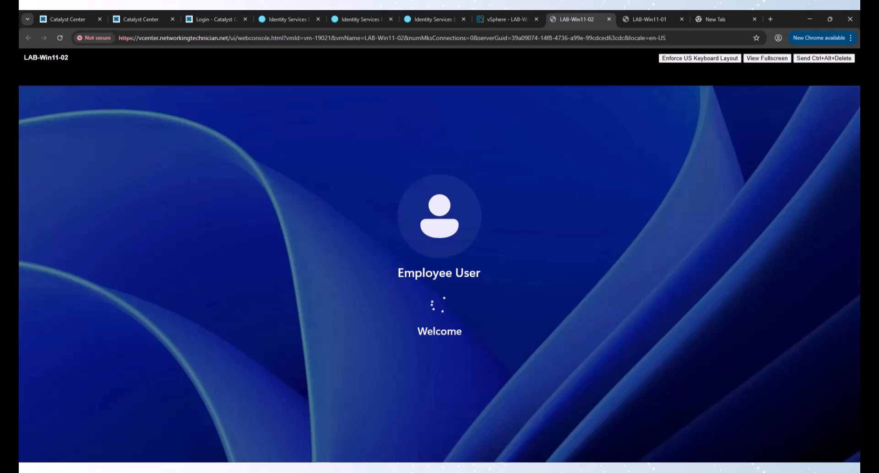
Step: Sign in to LAB-Win11-01 as the contractor domain user, then return to LAB-Win11-02
click(639, 19)
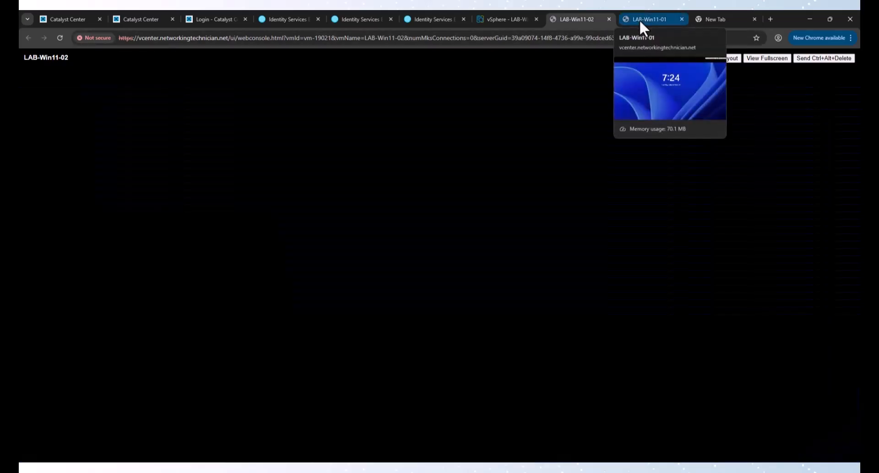
click(758, 101)
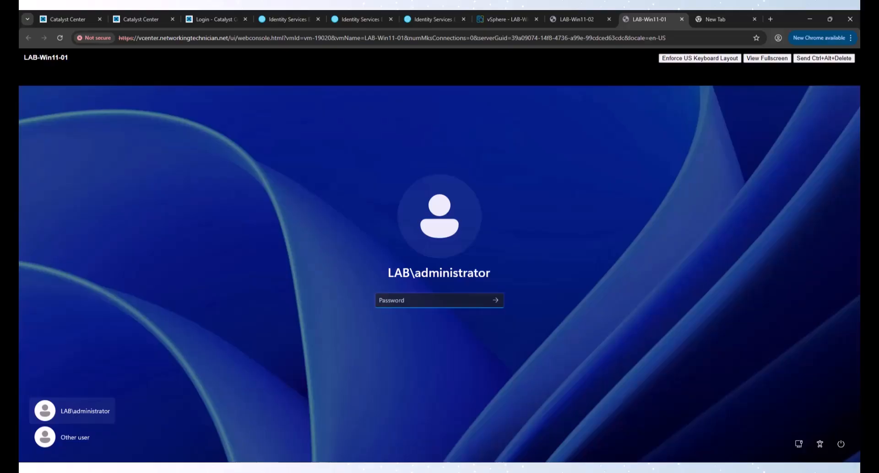
click(67, 438)
text(c)
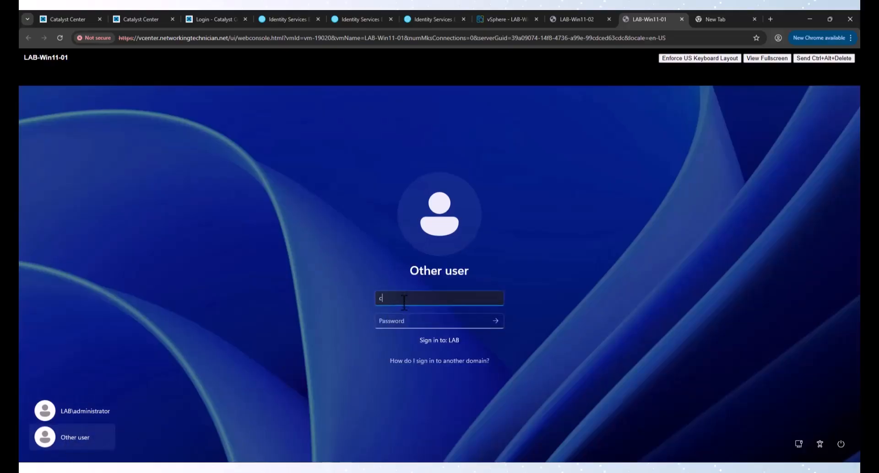
text(user)
key(Tab)
text(C)
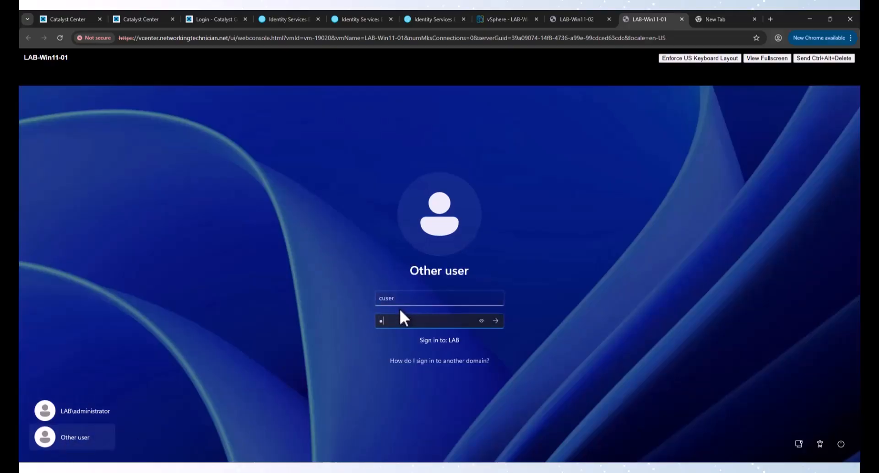
text(•••••••)
key(Return)
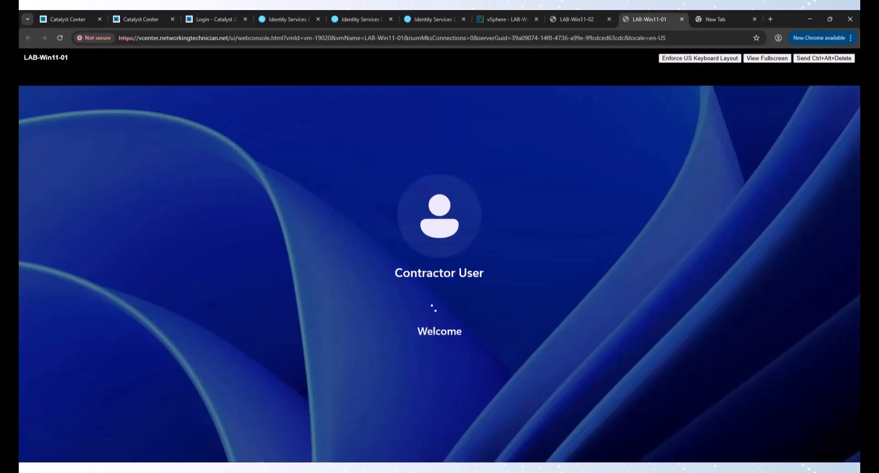
click(574, 20)
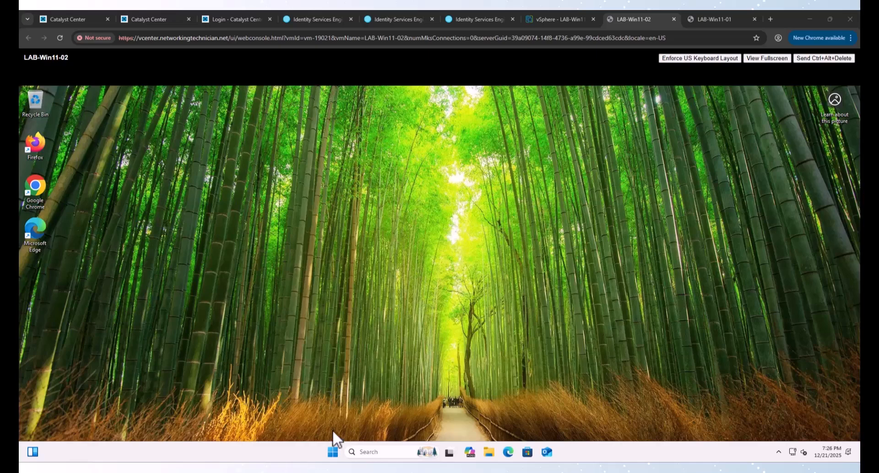
Step: List LAB-Win11-02's Personal machine certificate from lab-LAB-DC-CA in certlm, then move to LAB-Win11-01
click(332, 451)
text(cert)
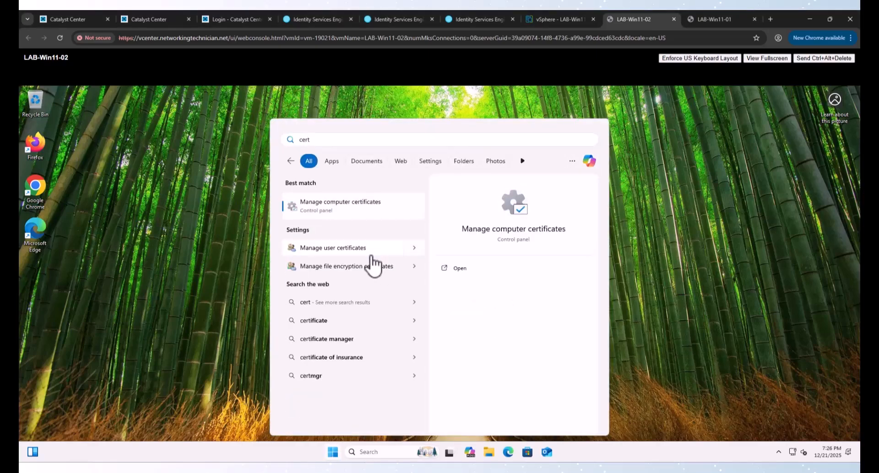
click(358, 213)
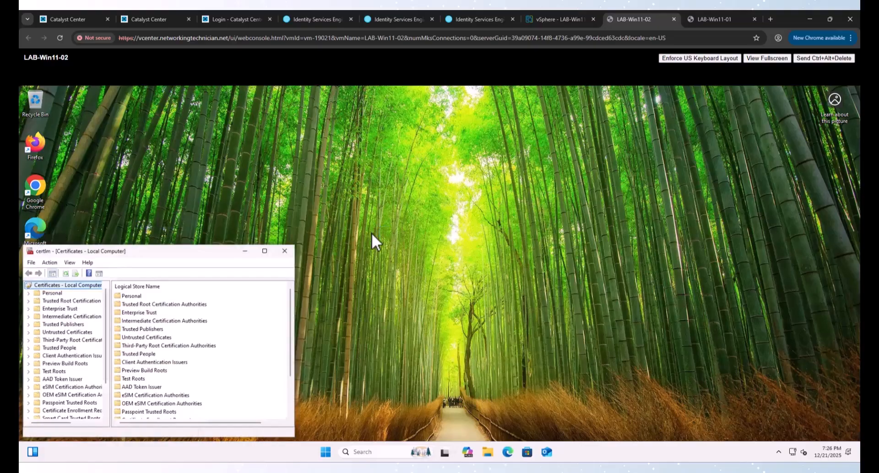
drag(167, 252, 344, 171)
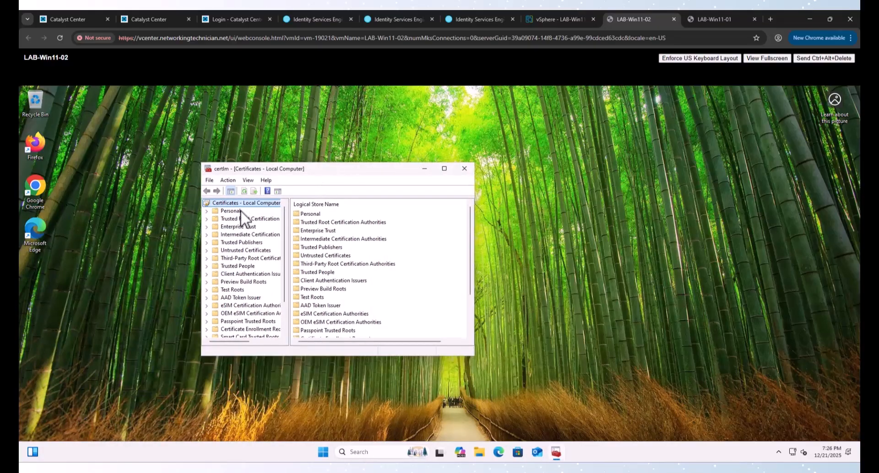
click(208, 211)
click(234, 219)
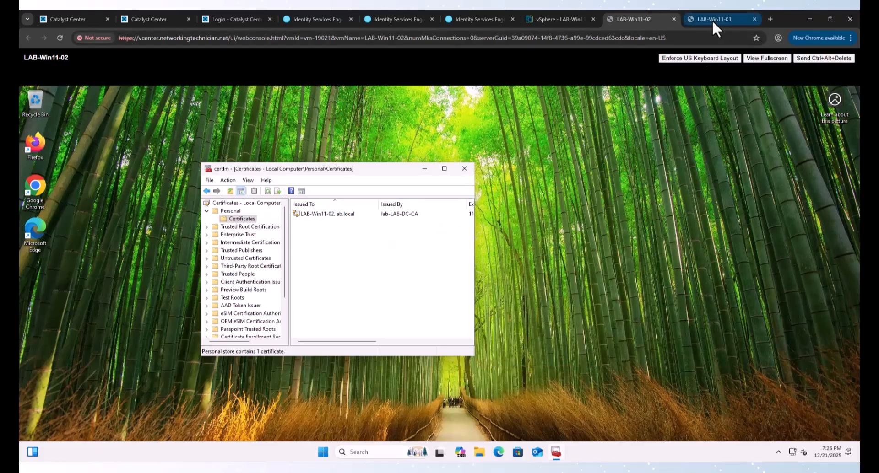
click(712, 20)
Step: Confirm LAB-Win11-01's machine certificate in certlm's Personal > Certificates, then close certlm
click(790, 423)
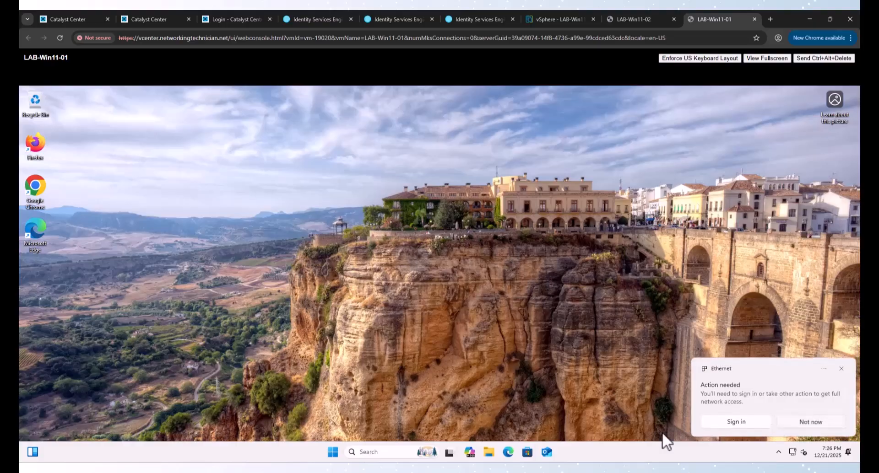
click(333, 453)
text(cder)
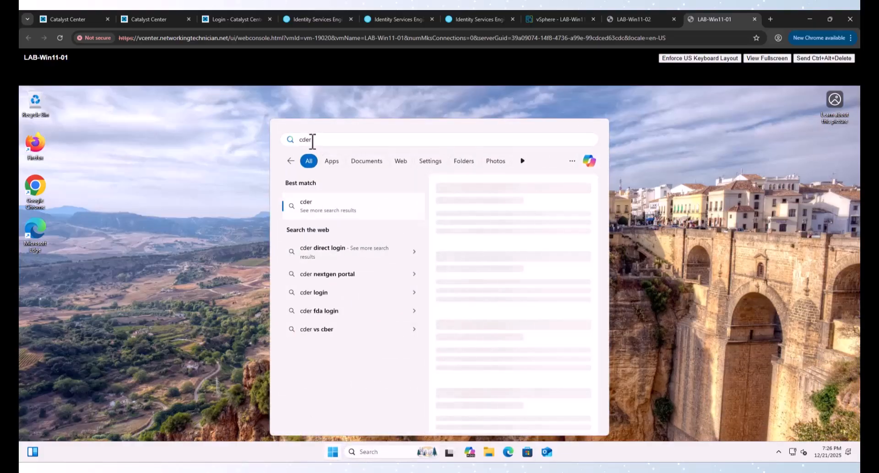
drag(312, 139, 305, 141)
text(ert)
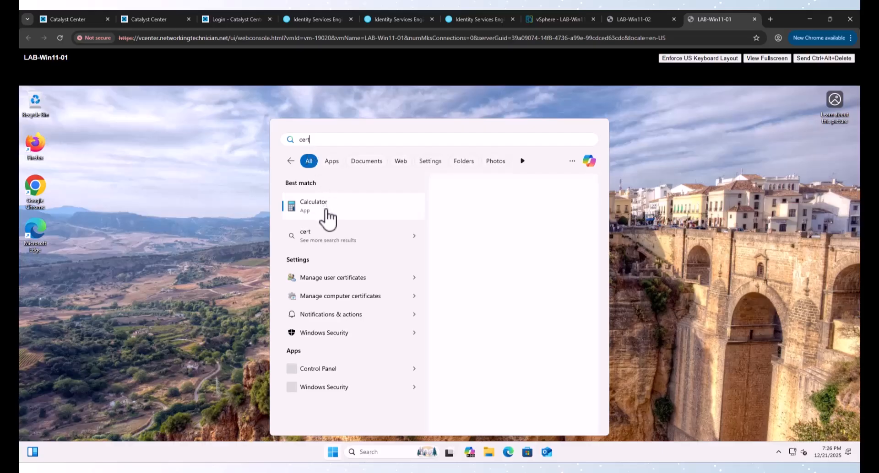
click(329, 241)
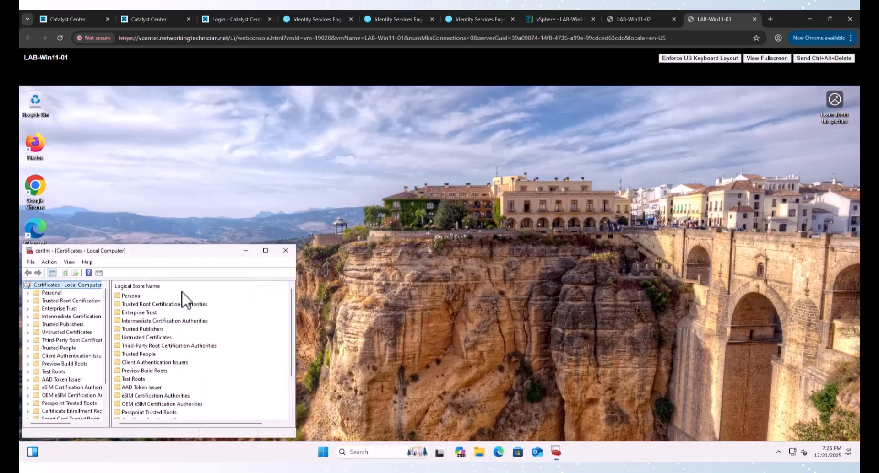
click(28, 293)
click(60, 301)
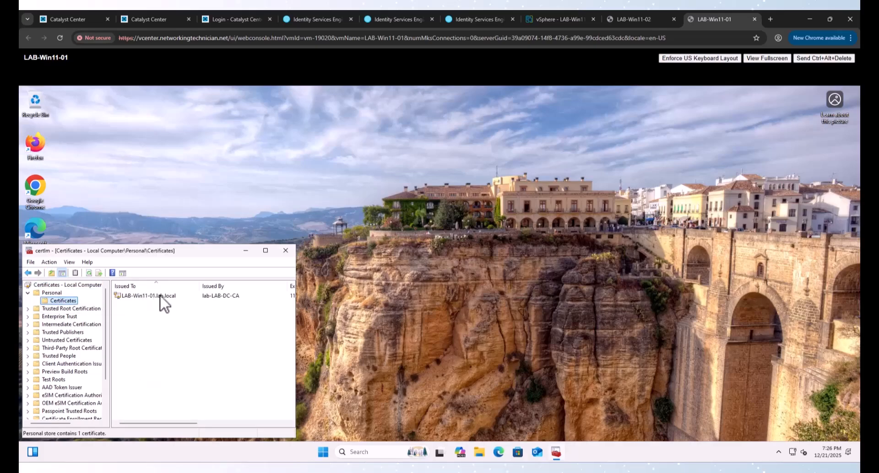
click(284, 252)
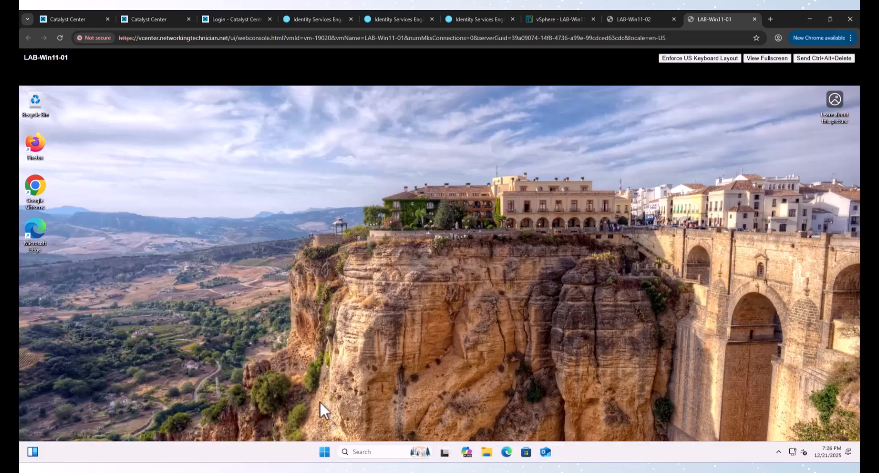
Step: Check the current user's Personal store in certmgr, which holds no certificates
click(333, 453)
text(cert)
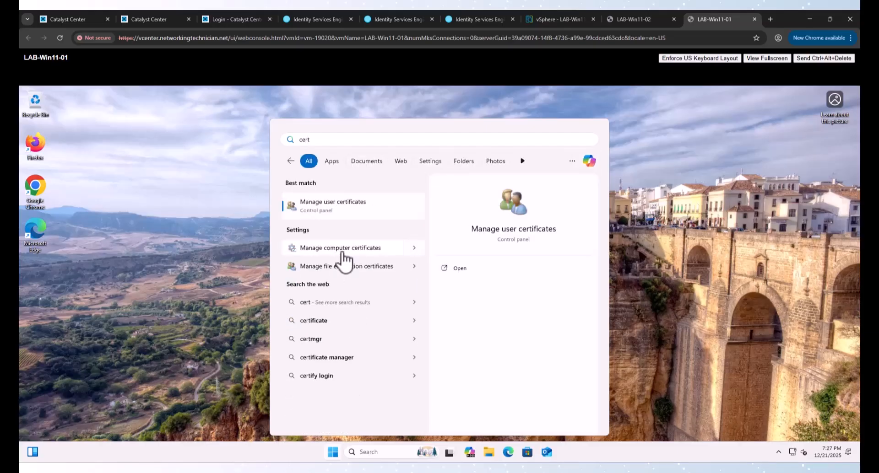
click(338, 211)
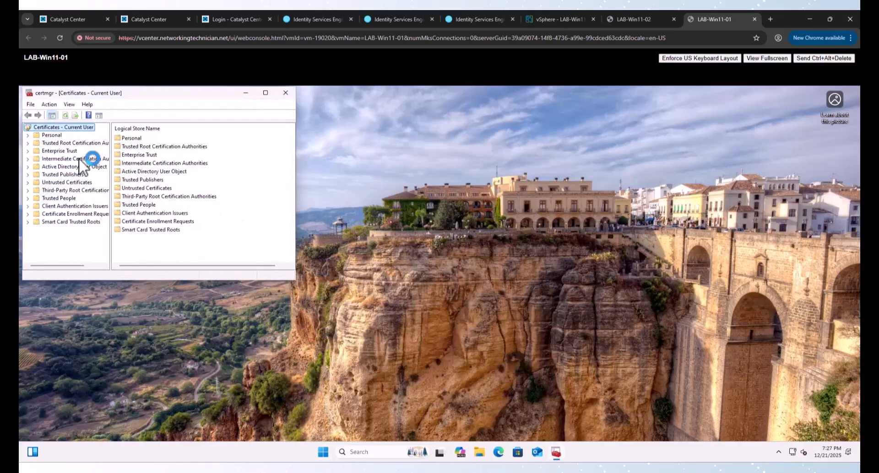
click(44, 136)
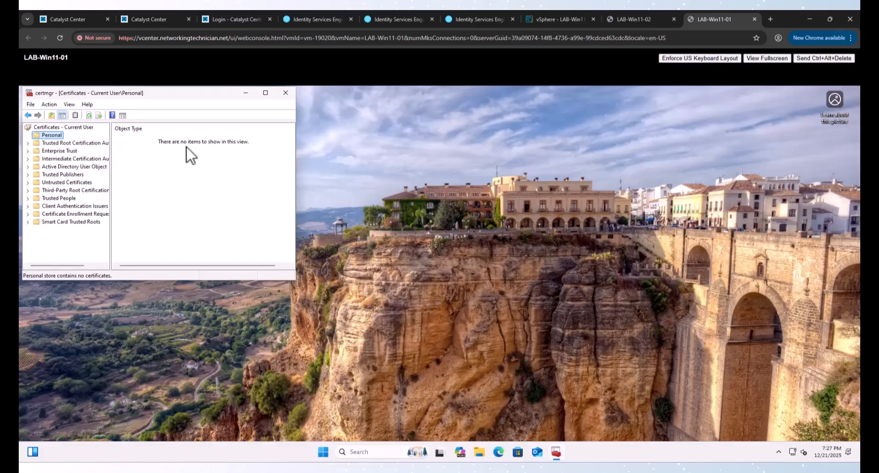
click(169, 142)
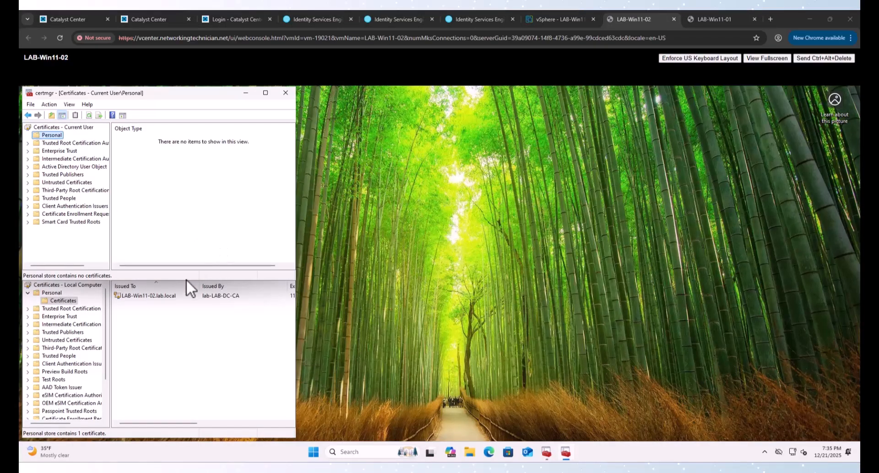
Step: Open LAB-Win11-02.lab.local's certificate details (valid to 11/19/2026) beside the CA's Issued Certificates list
click(131, 297)
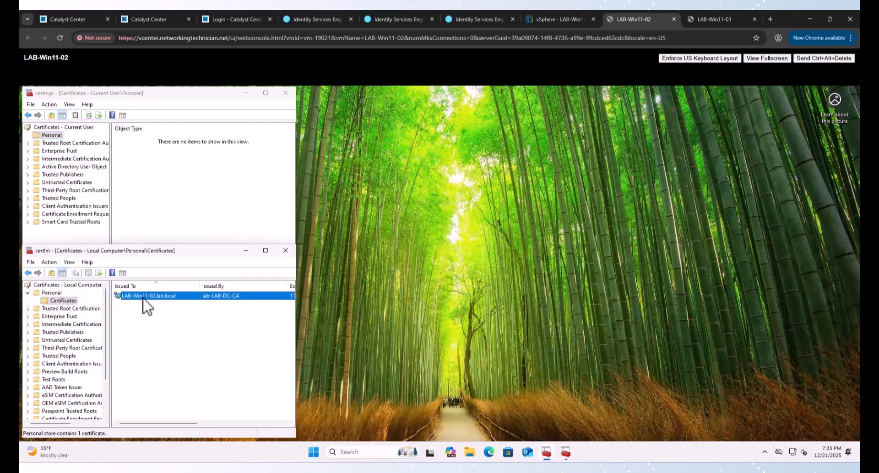
double_click(143, 298)
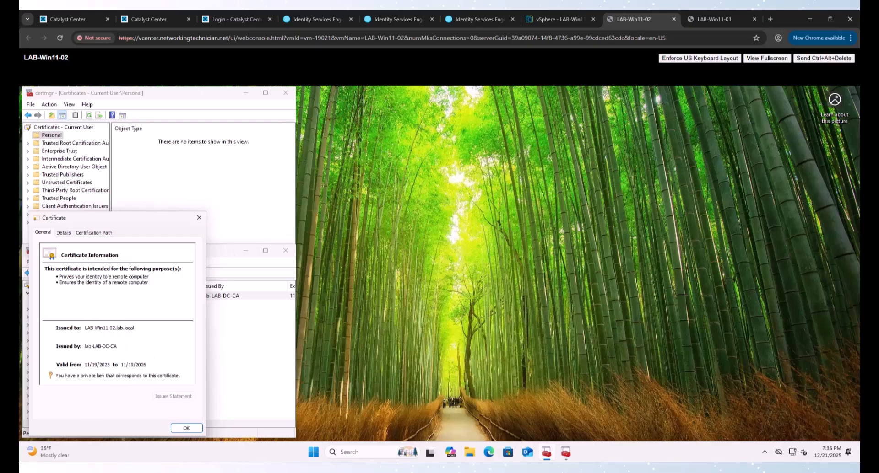
drag(420, 0, 372, 51)
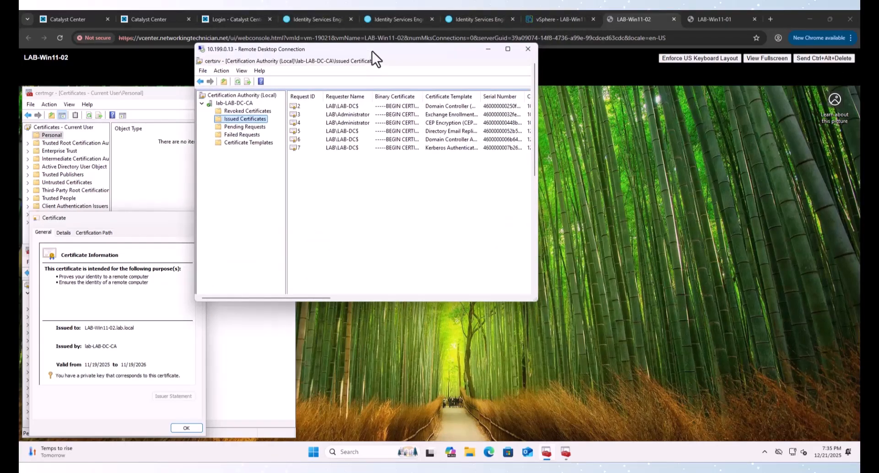
Step: Refresh lab-LAB-DC-CA's Issued Certificates list, showing requests 2–7, then minimise the remote session
double_click(372, 50)
click(84, 72)
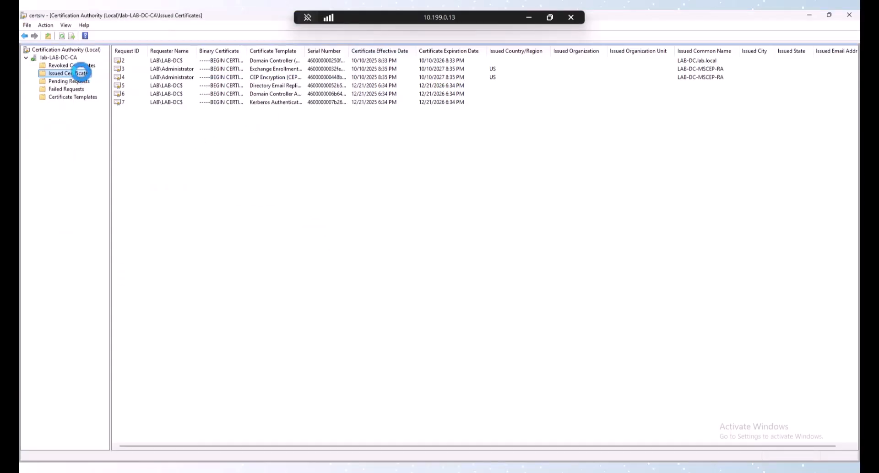
right_click(81, 72)
click(97, 89)
mouse_move(491, 19)
mouse_down()
mouse_move(486, 24)
mouse_move(486, 10)
mouse_up()
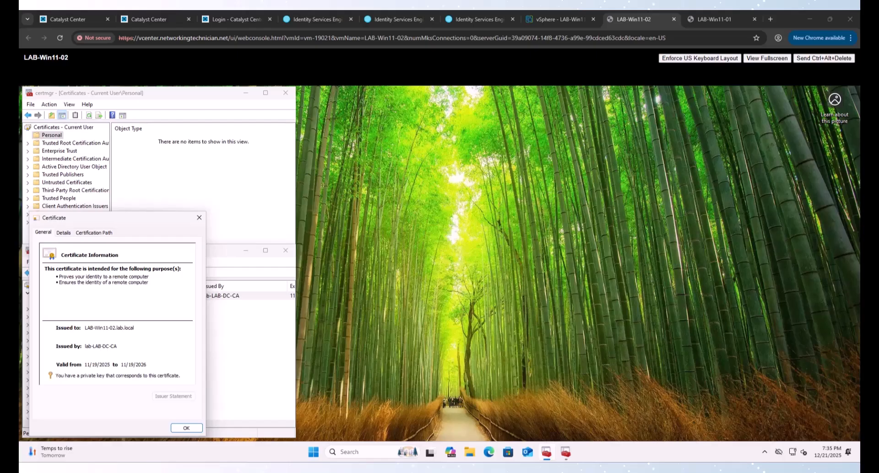
Step: Close LAB-Win11-02.lab.local's certificate details, review its All Tasks menu, then show the user's Personal store
click(199, 218)
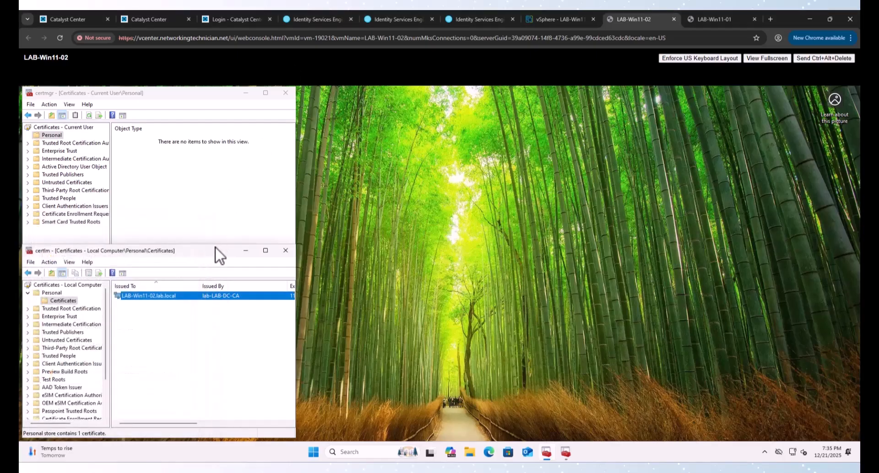
right_click(159, 307)
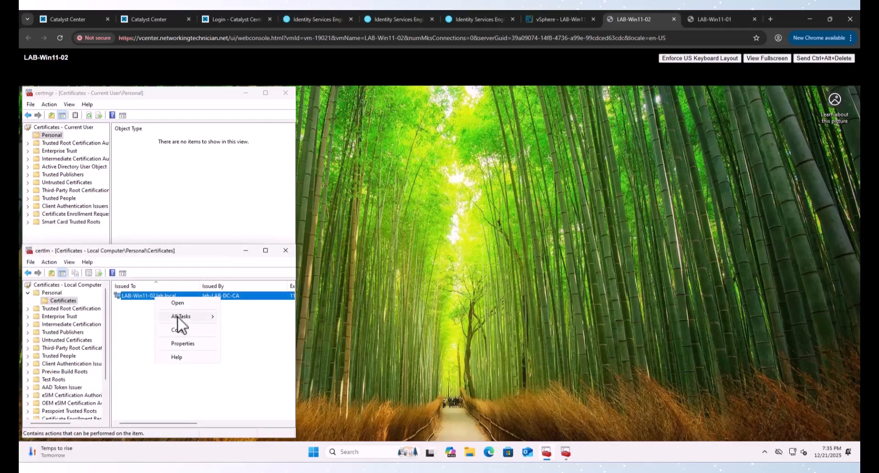
mouse_move(178, 316)
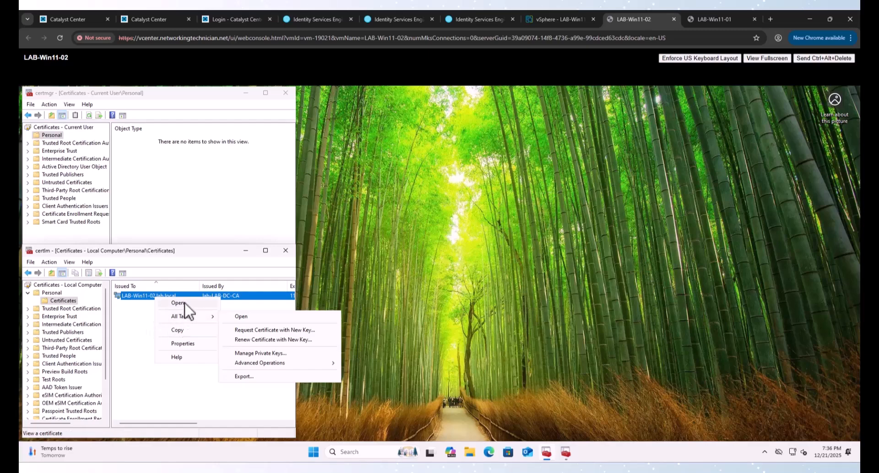
click(136, 295)
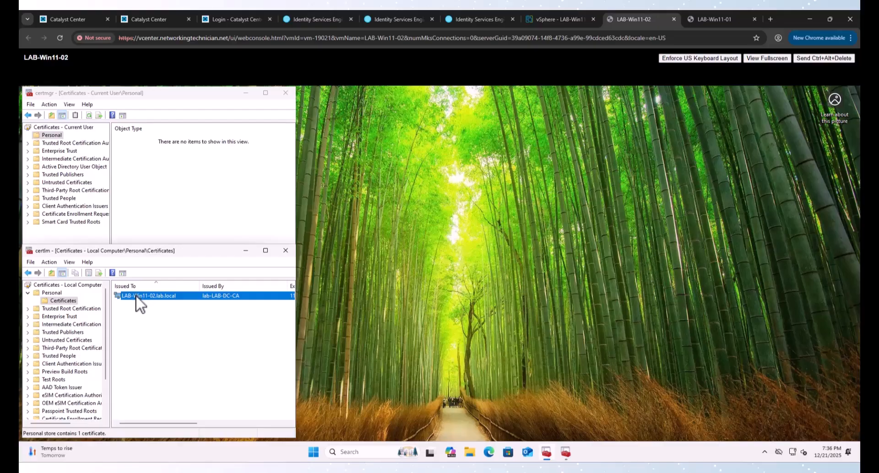
right_click(136, 296)
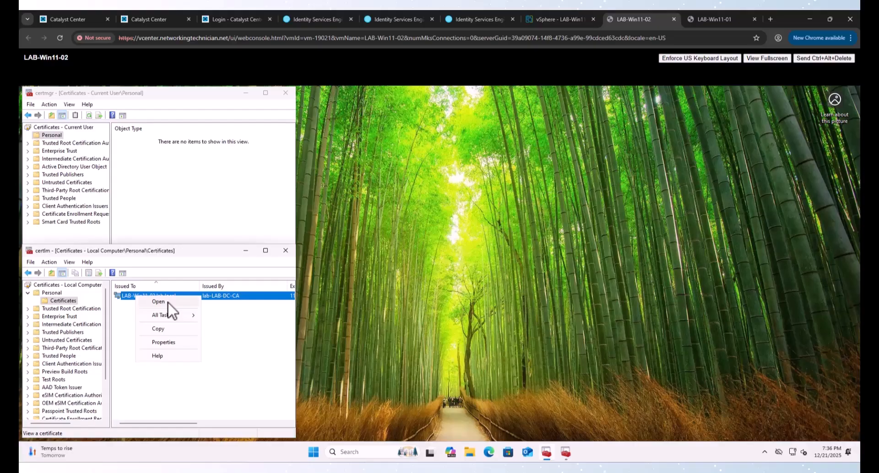
click(53, 135)
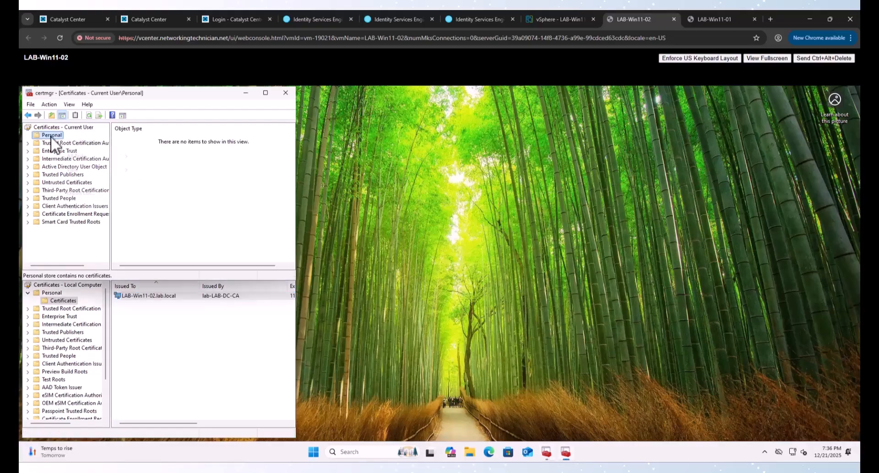
Step: Enroll a User certificate from the user's Personal store via Active Directory Enrollment Policy
right_click(52, 137)
mouse_move(83, 155)
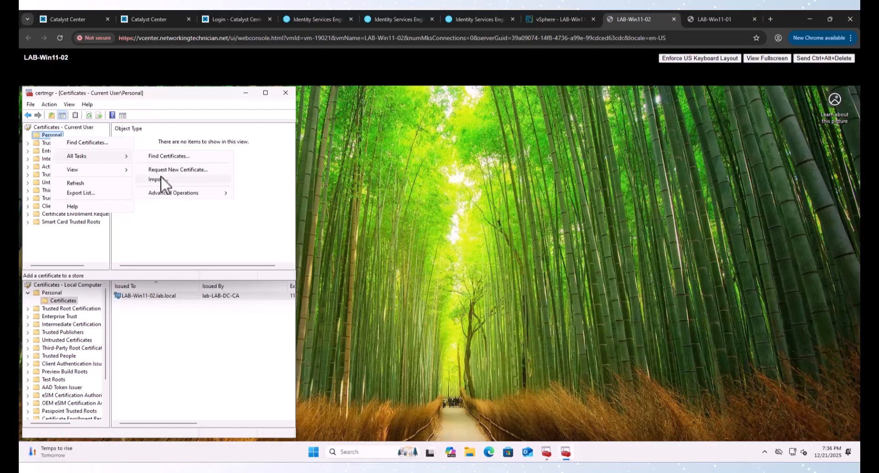
click(182, 170)
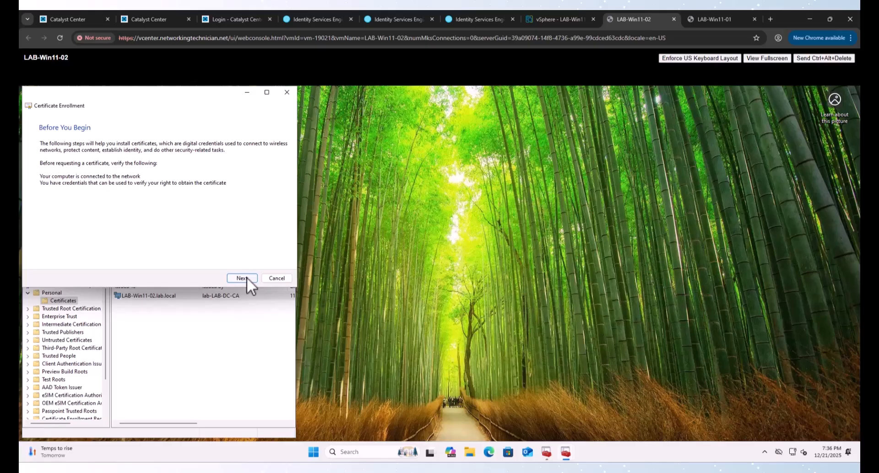
click(243, 278)
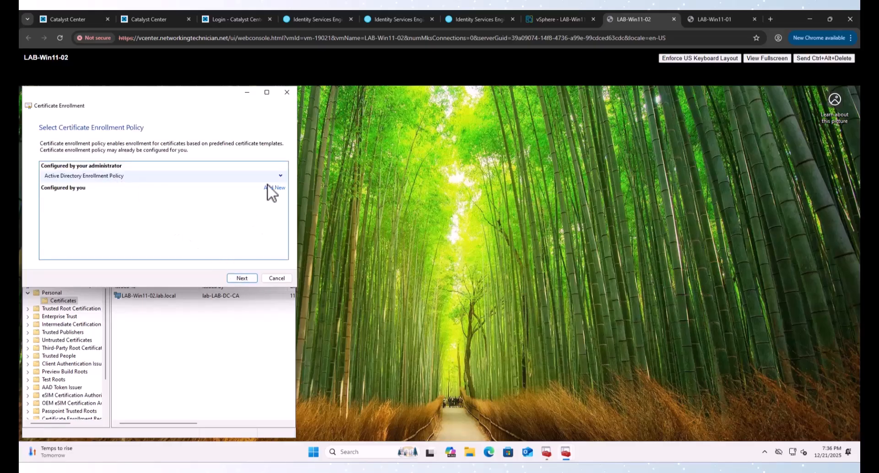
click(280, 177)
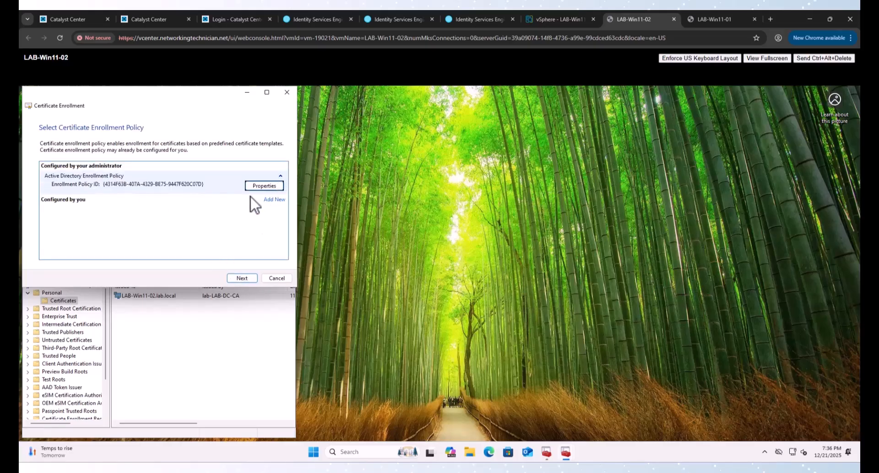
click(249, 278)
click(55, 193)
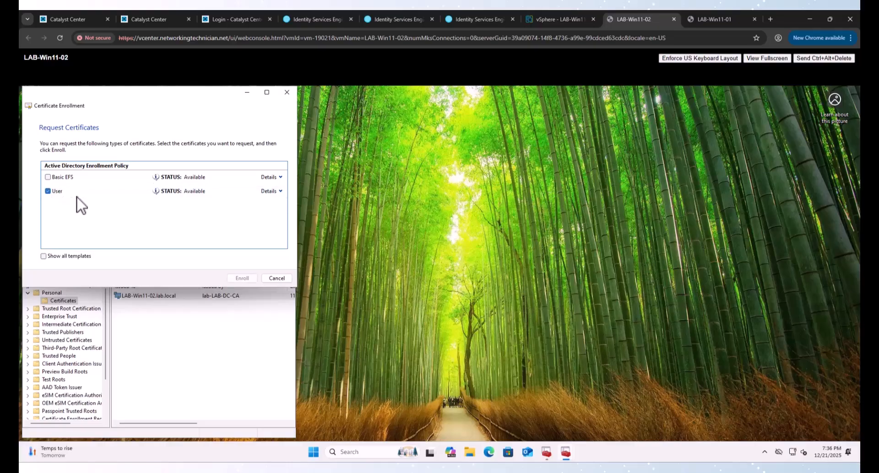
click(242, 279)
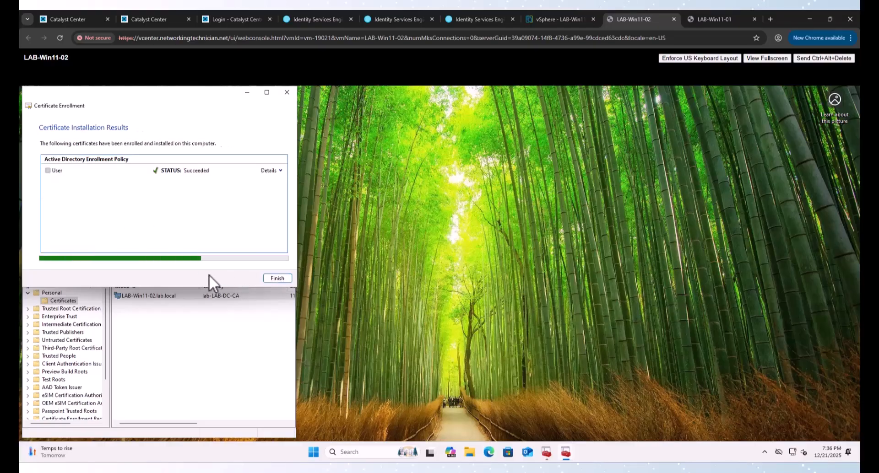
click(272, 279)
Step: Confirm the new Employee User certificate, then bring certlm's Personal certificates forward
click(63, 143)
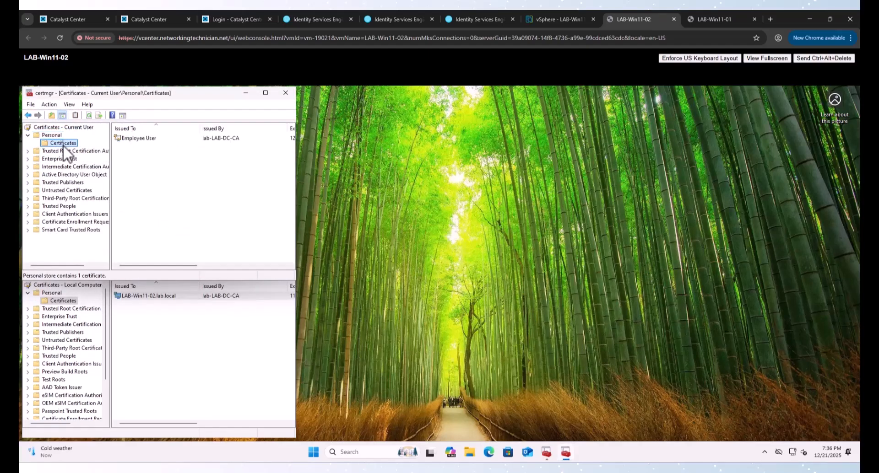
click(138, 139)
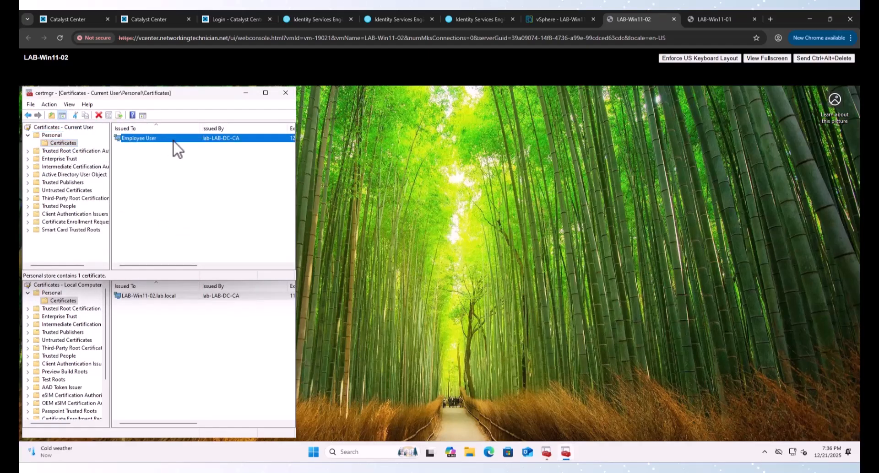
click(67, 300)
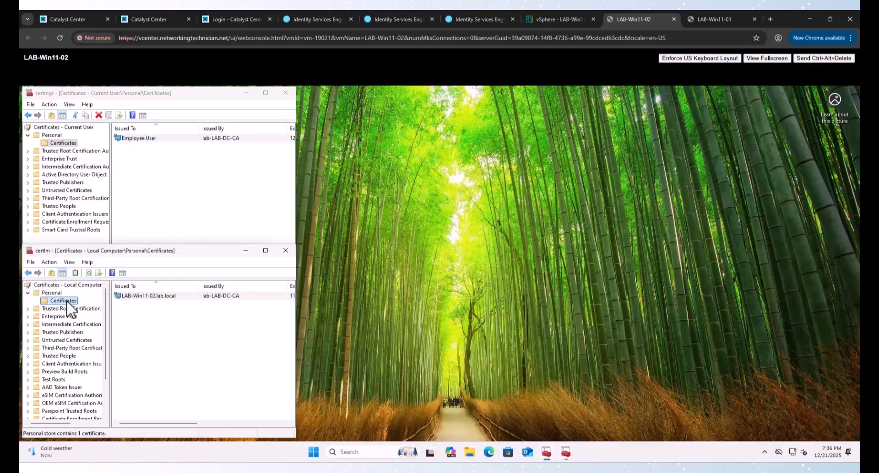
right_click(67, 301)
Step: Request a new computer certificate, which fails with ERROR_ACCESS_DENIED, and cancel the wizard
mouse_move(105, 324)
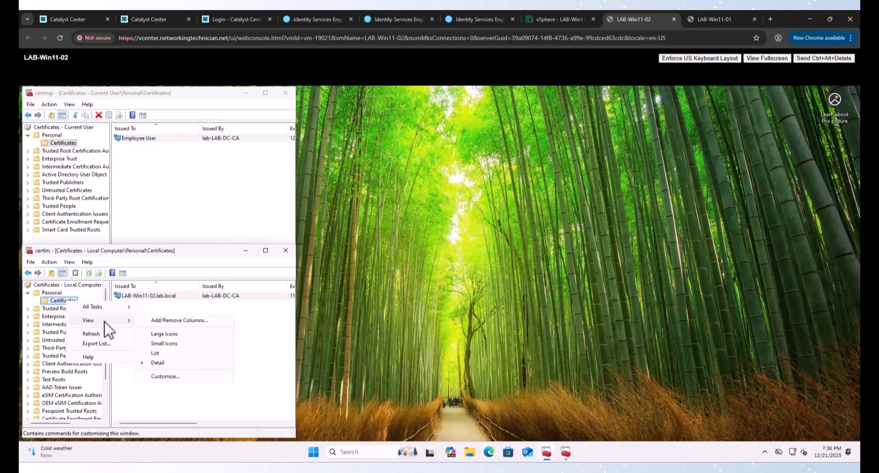
mouse_move(106, 307)
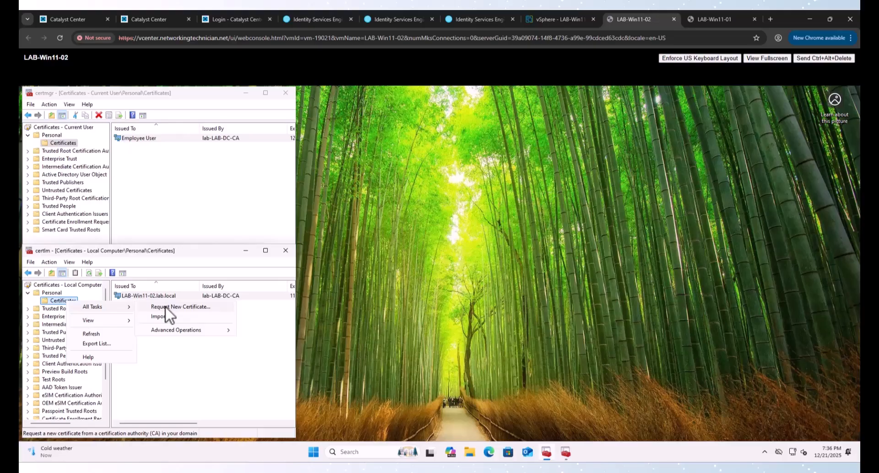
click(166, 309)
click(243, 422)
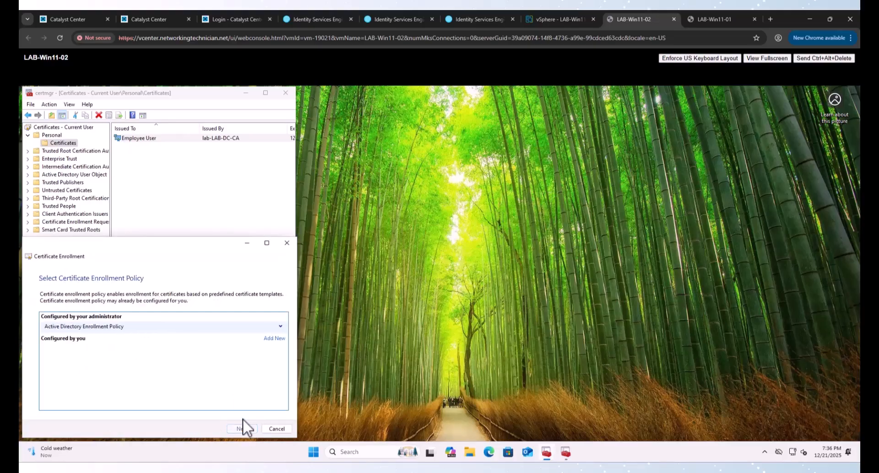
click(245, 428)
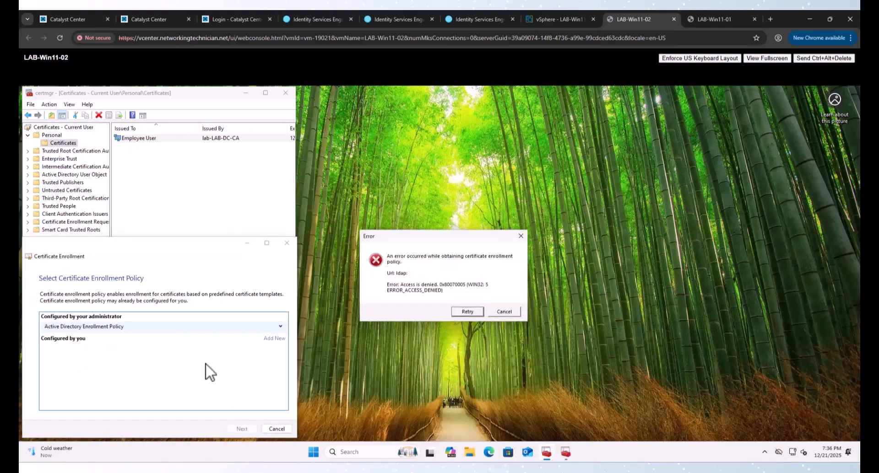
click(510, 315)
click(286, 243)
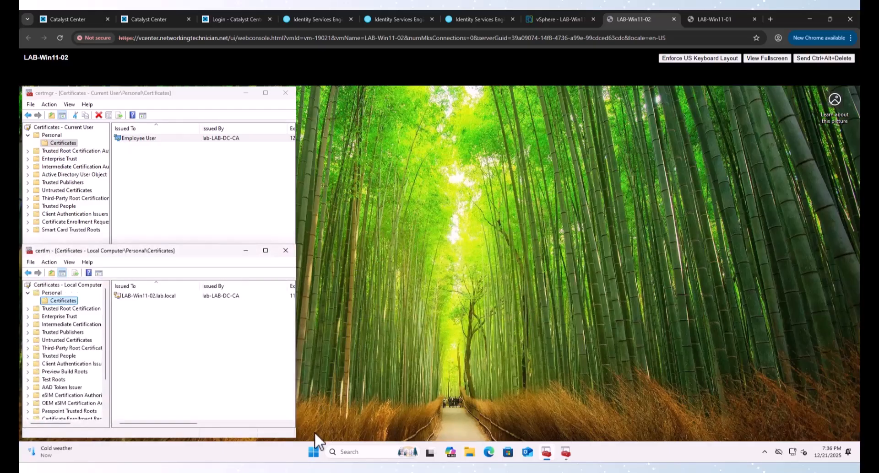
click(315, 452)
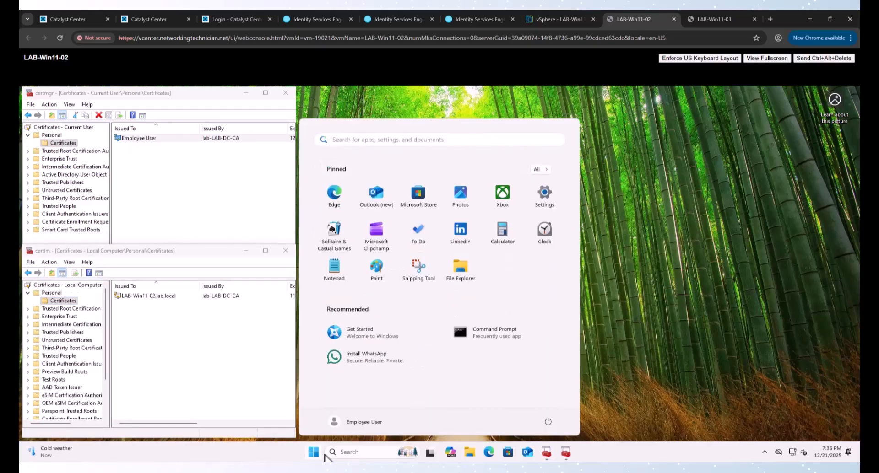
Step: Launch mmc as administrator, entering the administrator account's password
text(mmc)
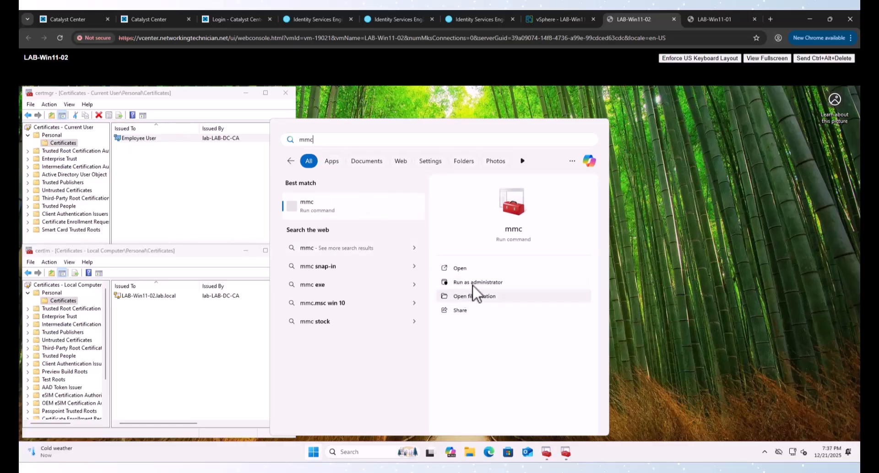
click(476, 282)
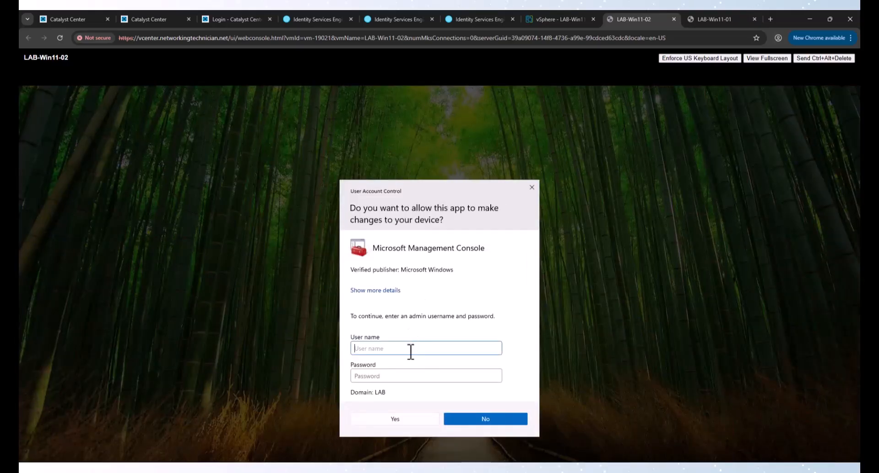
text(administrator)
key(Tab)
text(C)
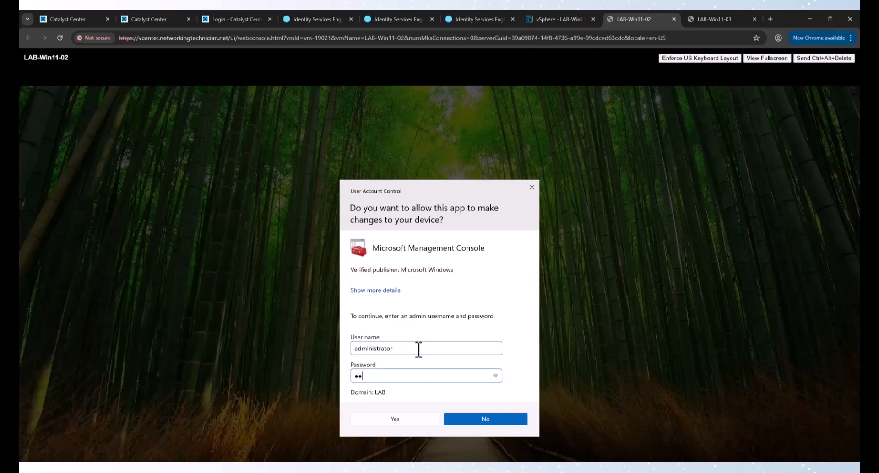
key(Return)
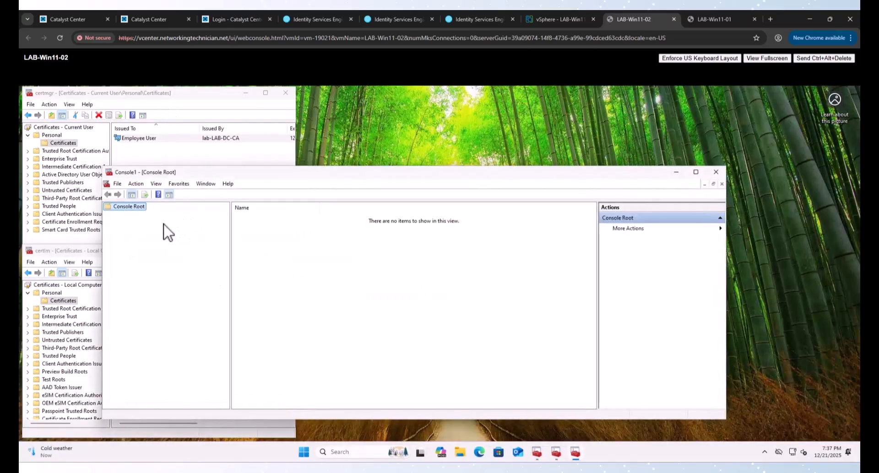
Step: Add the Certificates snap-in for the Local computer's Computer account
right_click(128, 208)
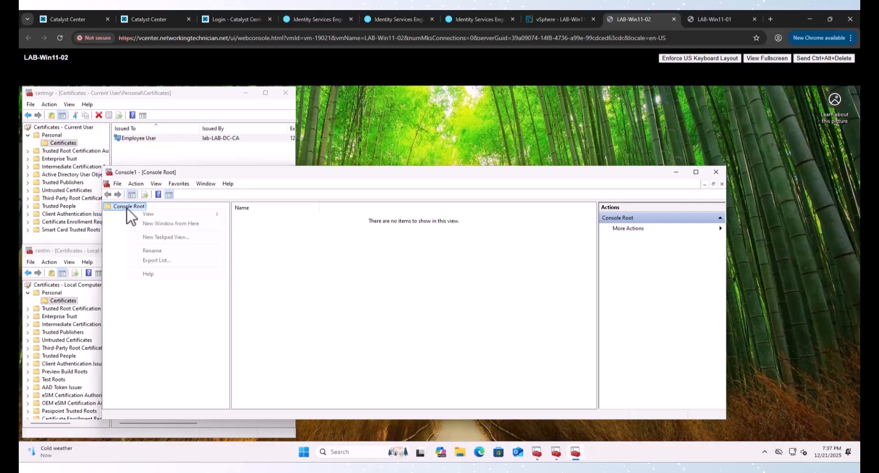
click(120, 185)
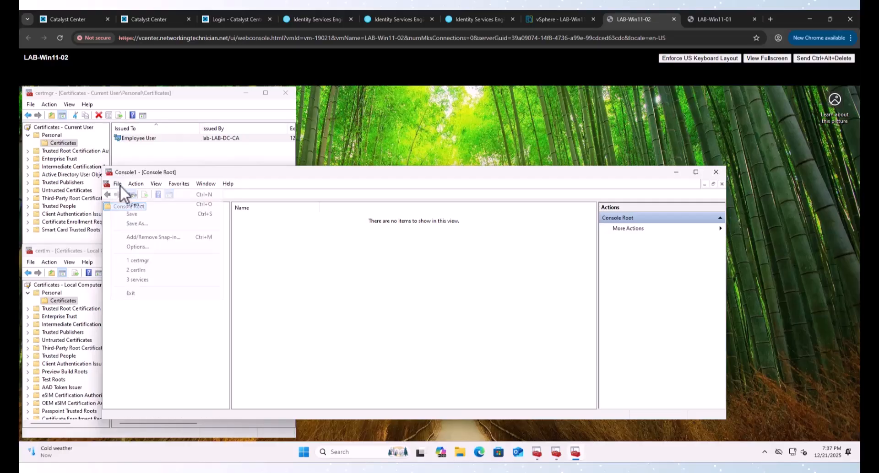
click(155, 237)
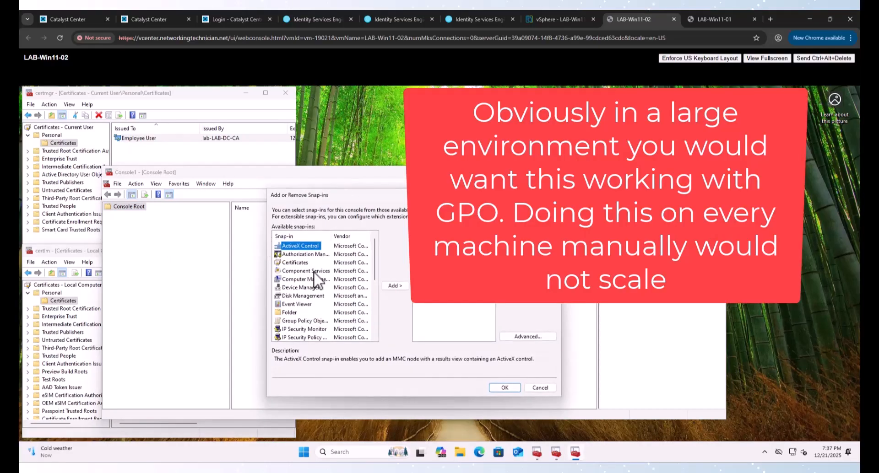
click(303, 279)
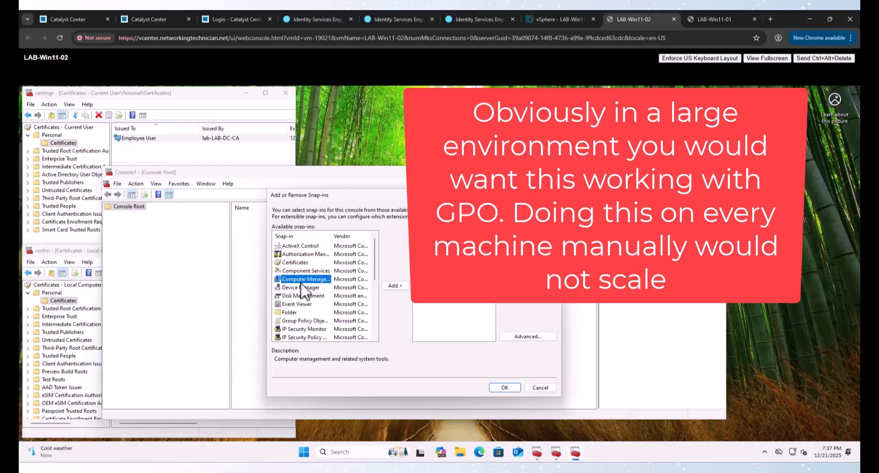
double_click(298, 263)
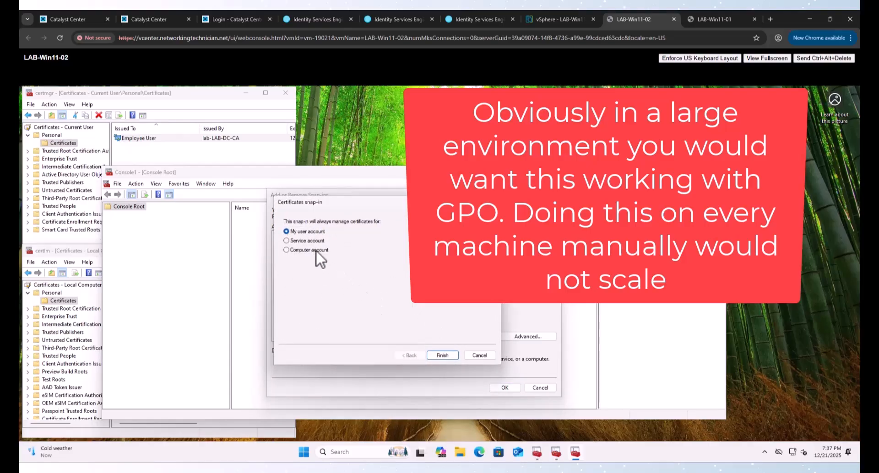
click(316, 250)
click(435, 355)
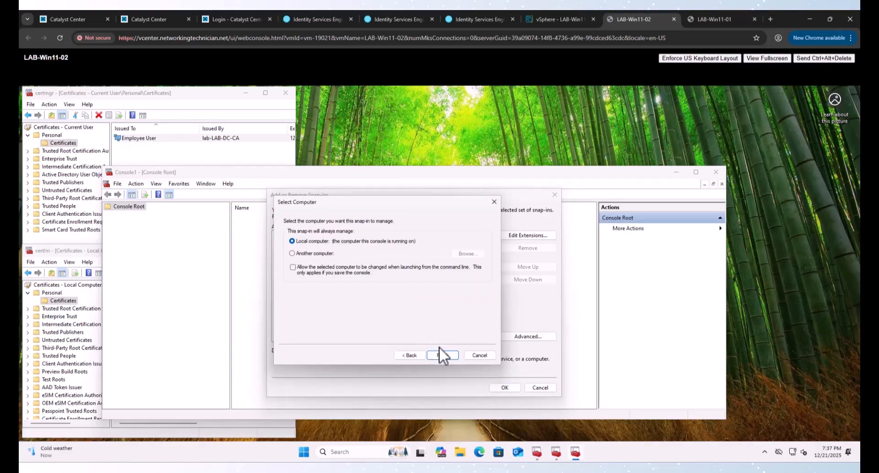
click(439, 355)
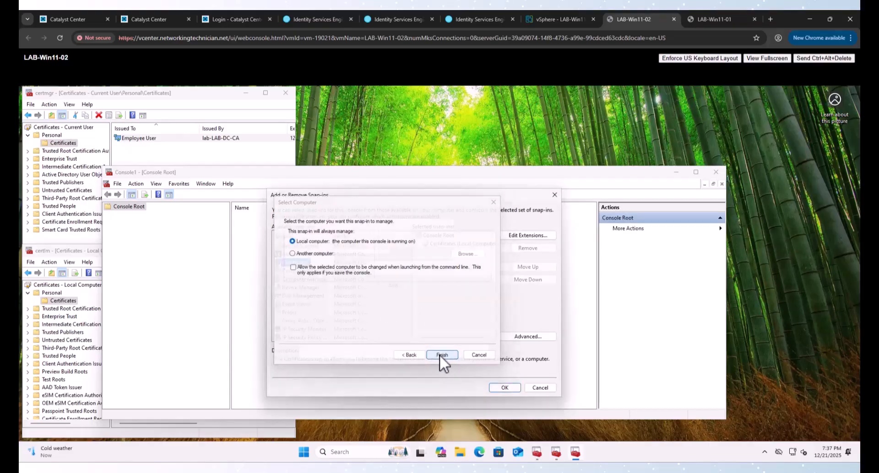
click(502, 388)
Step: Delete the old LAB-Win11-02 certificate from the local computer's Personal store
click(108, 215)
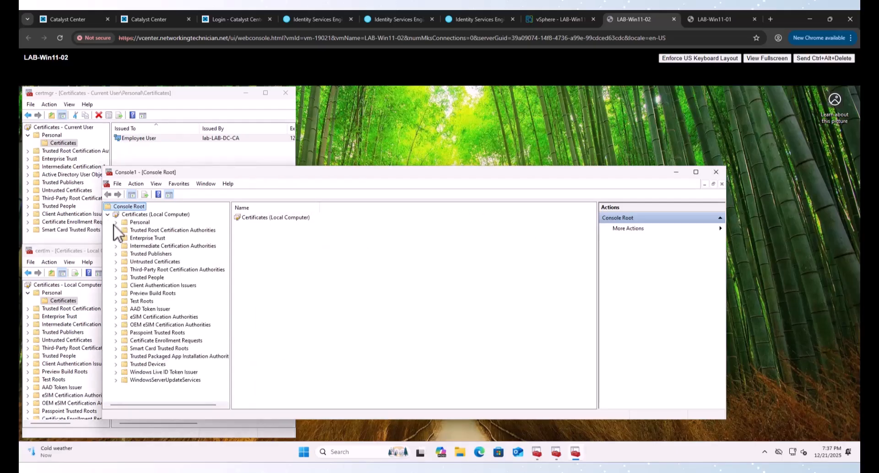
click(116, 222)
click(151, 230)
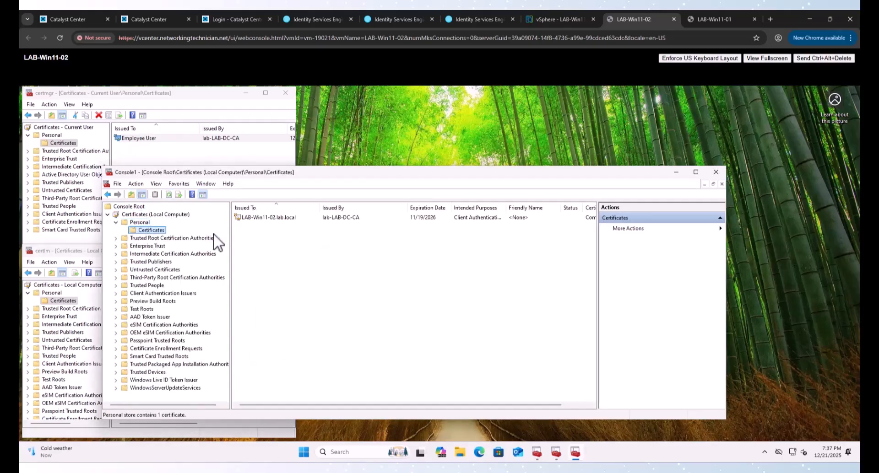
right_click(258, 218)
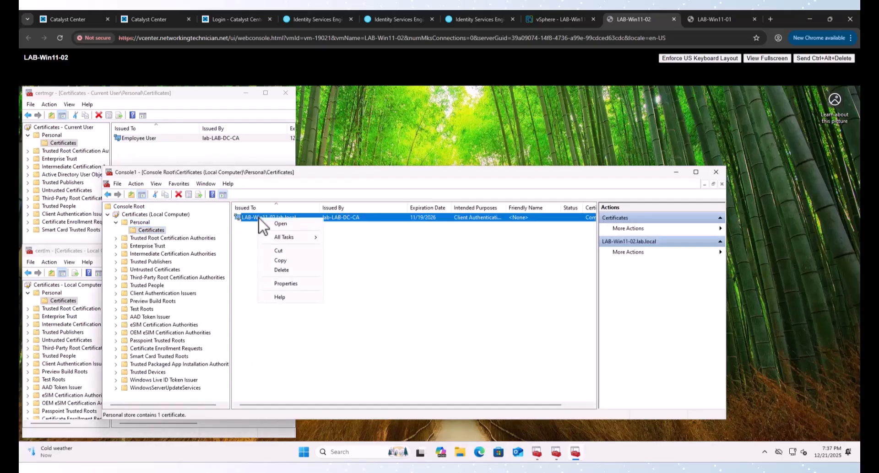
click(281, 270)
key(Return)
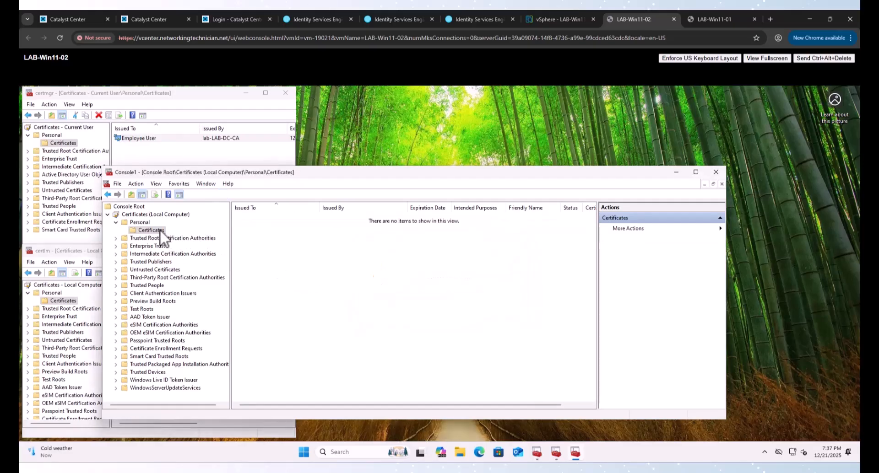
Step: Enroll a new Computer certificate, giving LAB-Win11-02.lab.local expiring 12/21/2026 from lab-LAB-DC-CA
right_click(139, 222)
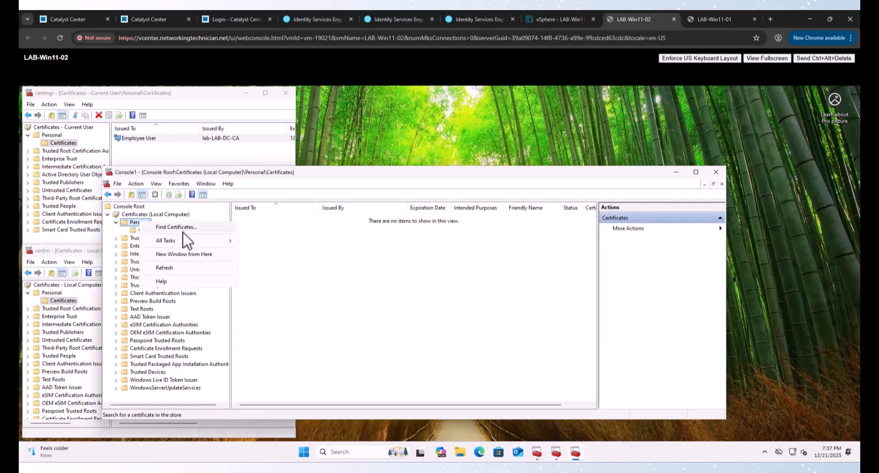
mouse_move(197, 242)
click(280, 255)
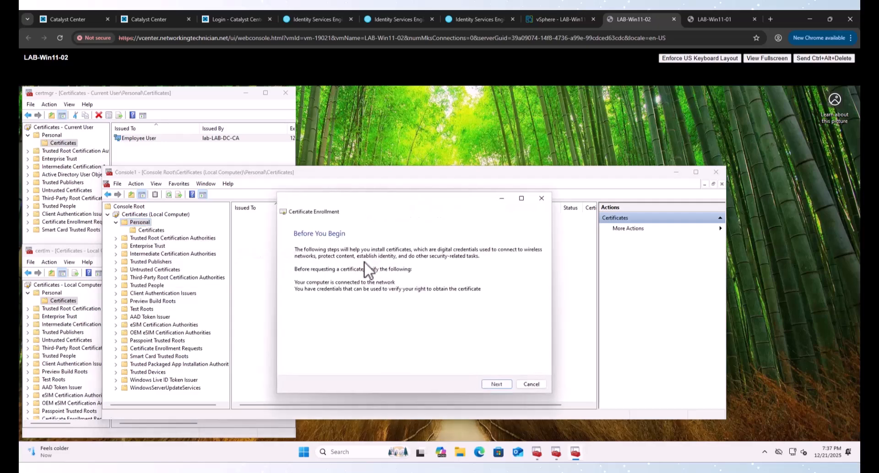
click(495, 384)
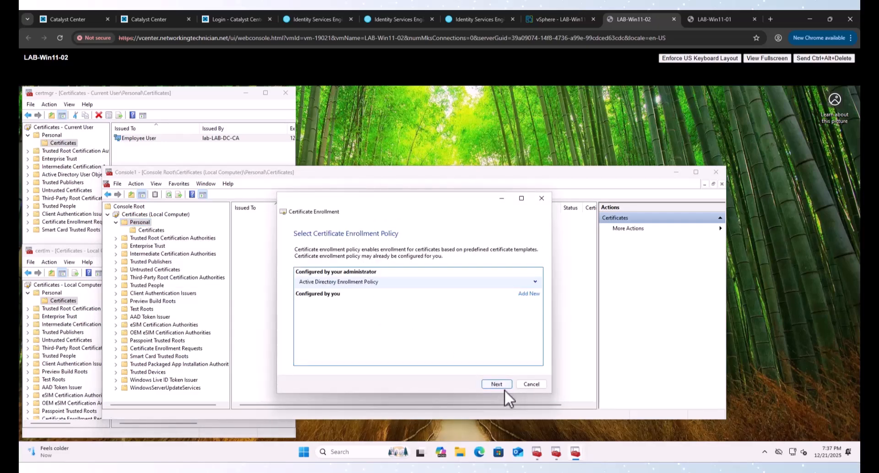
click(497, 384)
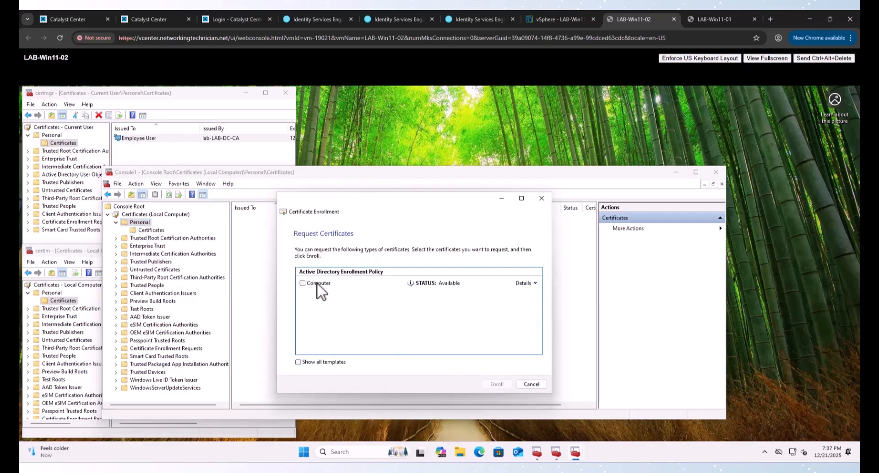
click(303, 283)
click(496, 384)
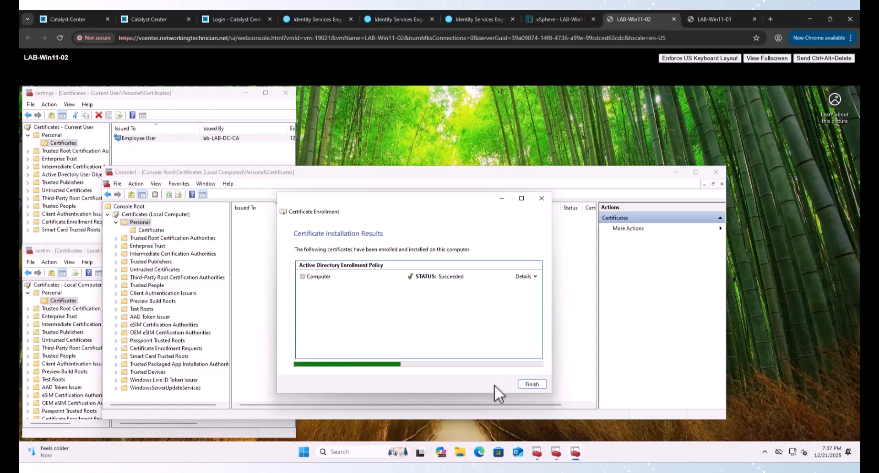
click(531, 384)
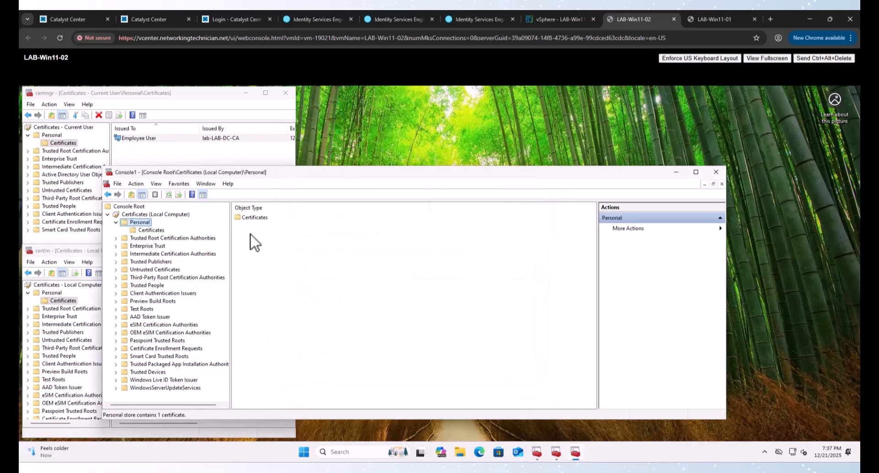
click(150, 230)
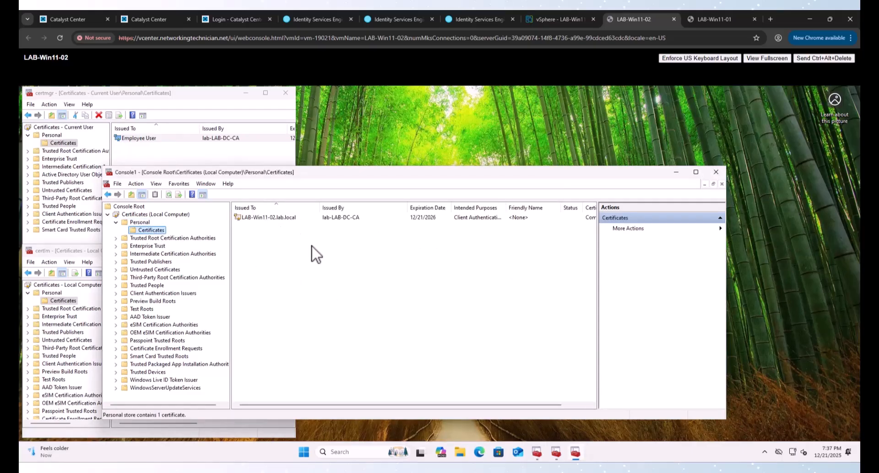
Step: On LAB-Win11-01, launch mmc as administrator with the admin credentials
click(713, 21)
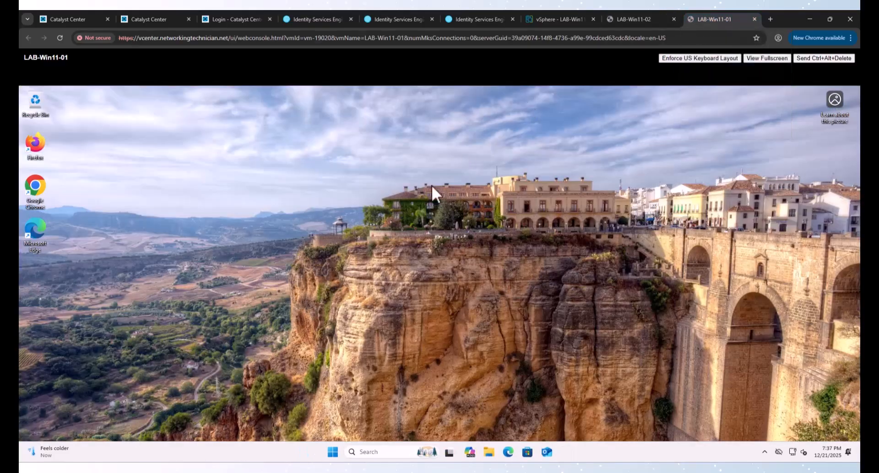
click(334, 453)
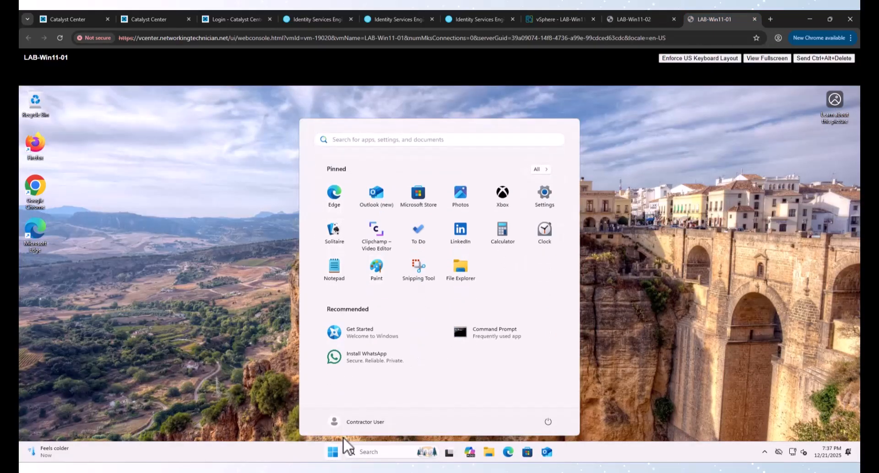
text(mmc)
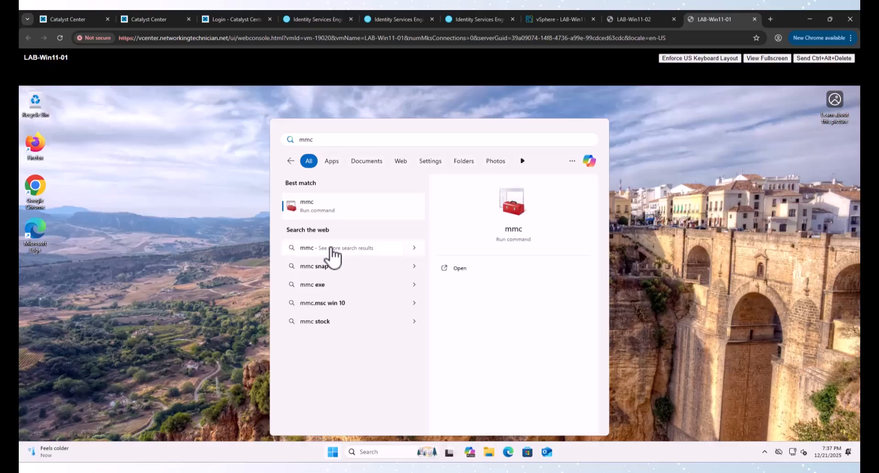
click(476, 282)
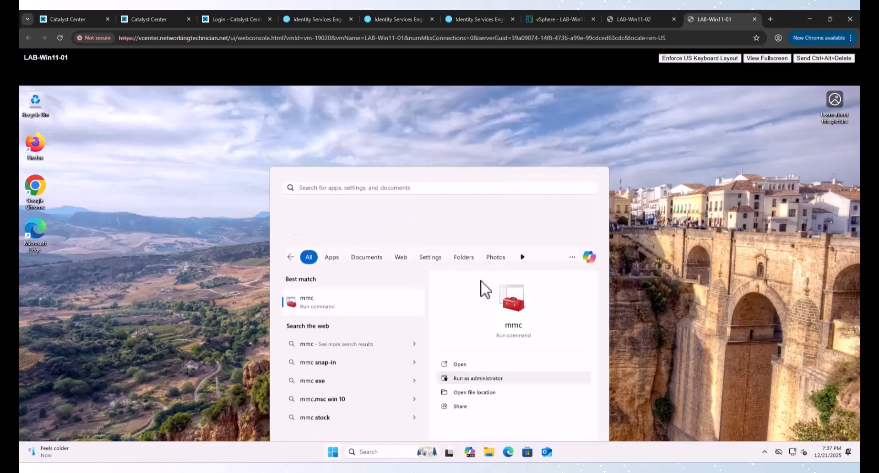
text(adm)
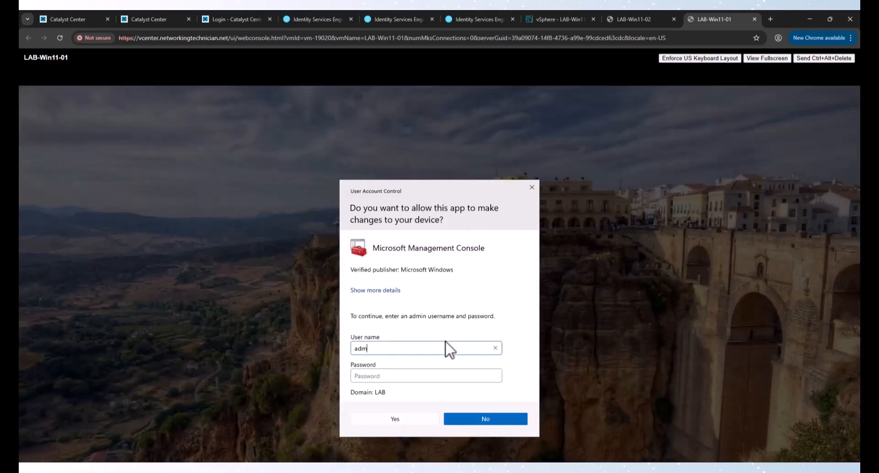
text(inistrator)
key(Tab)
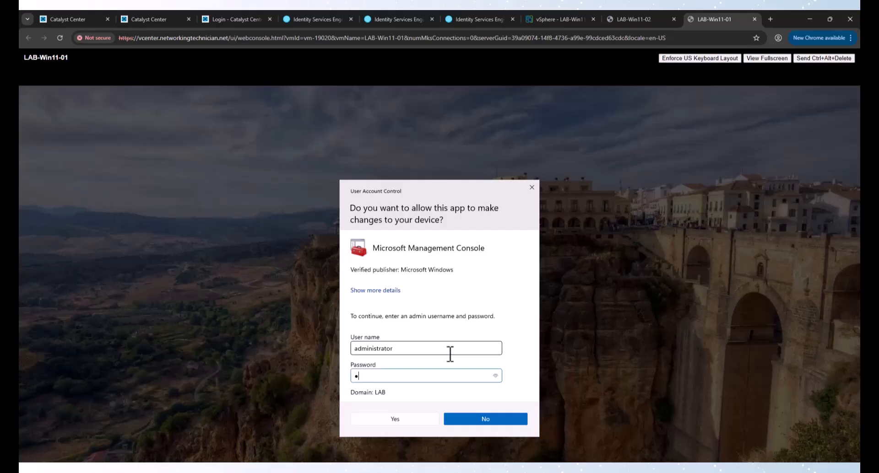
key(Return)
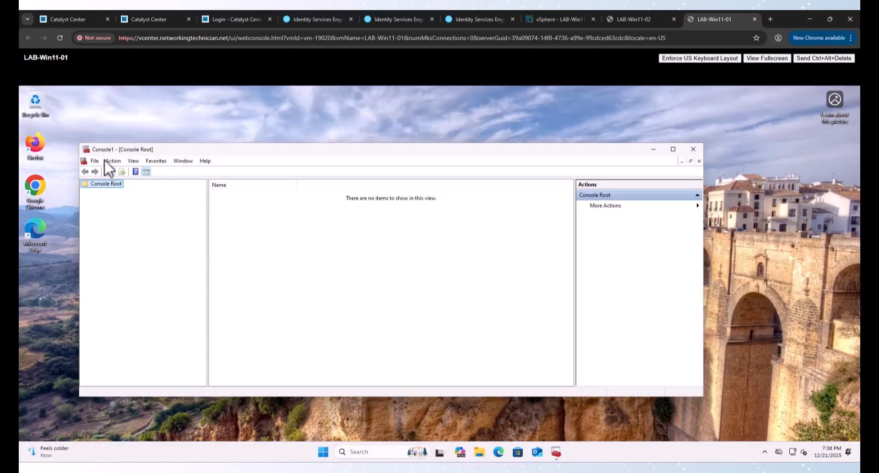
Step: Add the Certificates snap-in for the local computer account and expand its Personal store
click(94, 160)
click(110, 215)
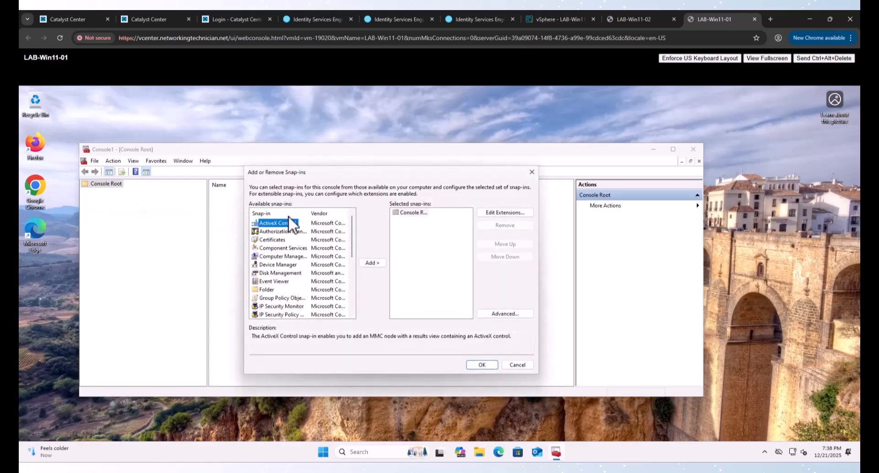
click(272, 240)
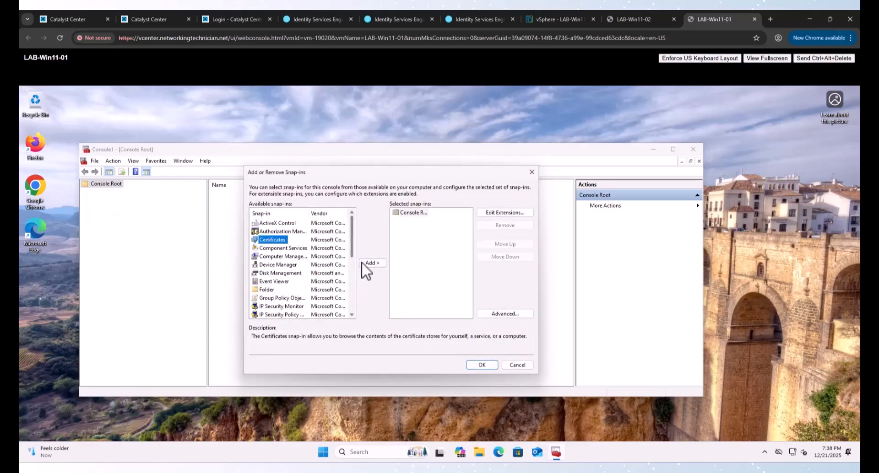
click(369, 264)
click(289, 227)
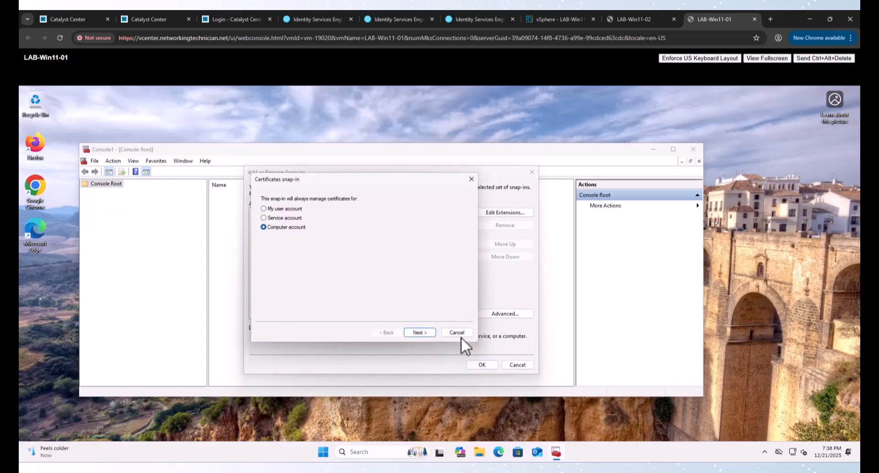
click(418, 332)
click(424, 333)
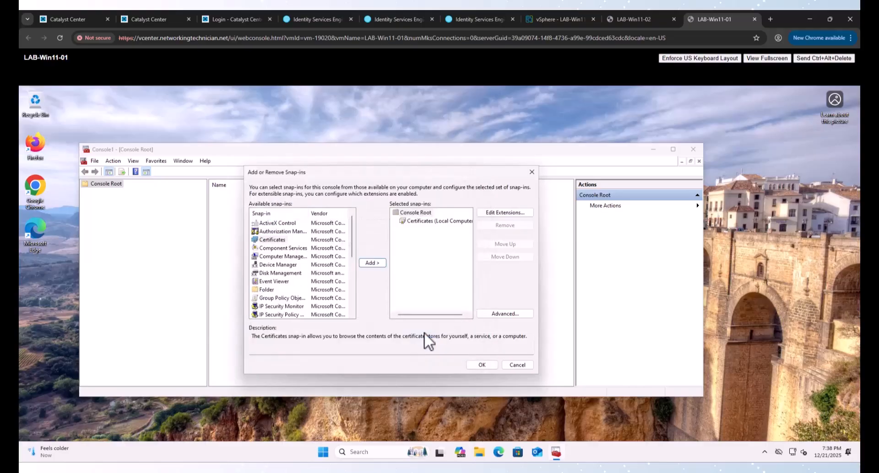
click(481, 368)
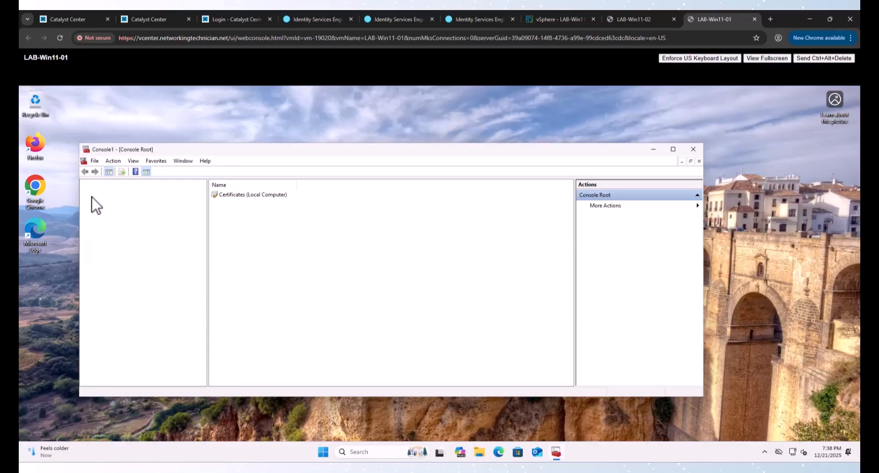
click(85, 192)
click(110, 201)
click(94, 200)
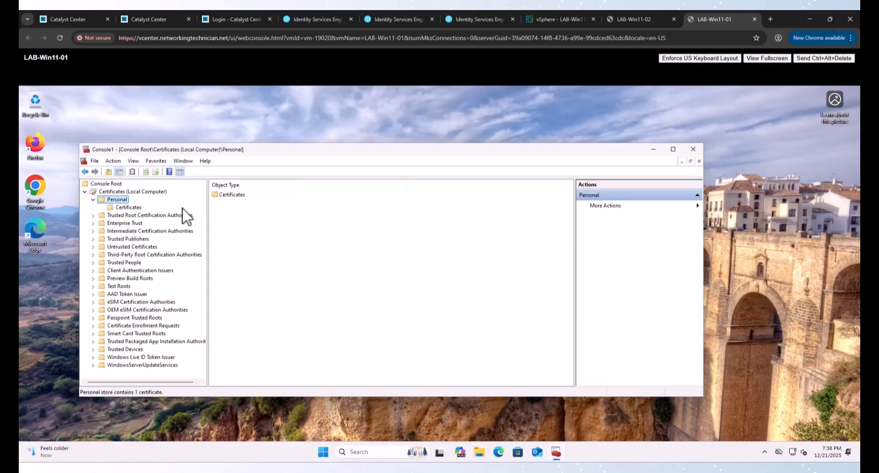
Step: Delete the old LAB-Win11-01.lab.local certificate from Personal\Certificates
click(130, 207)
right_click(236, 195)
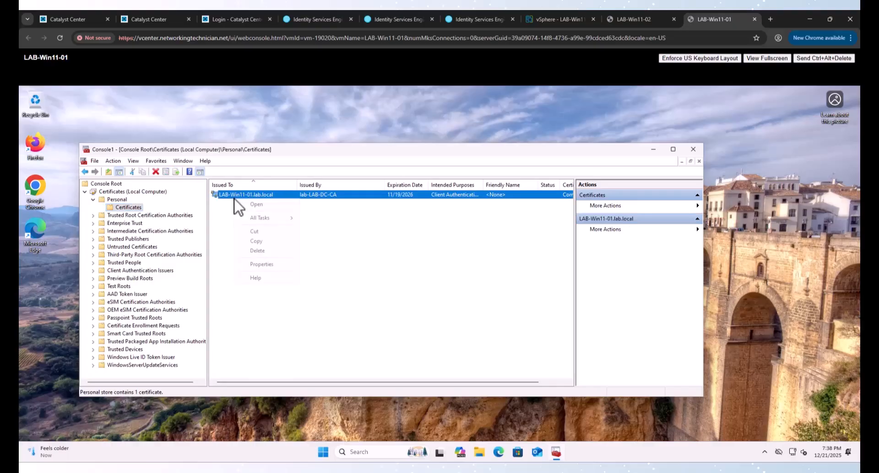
click(257, 250)
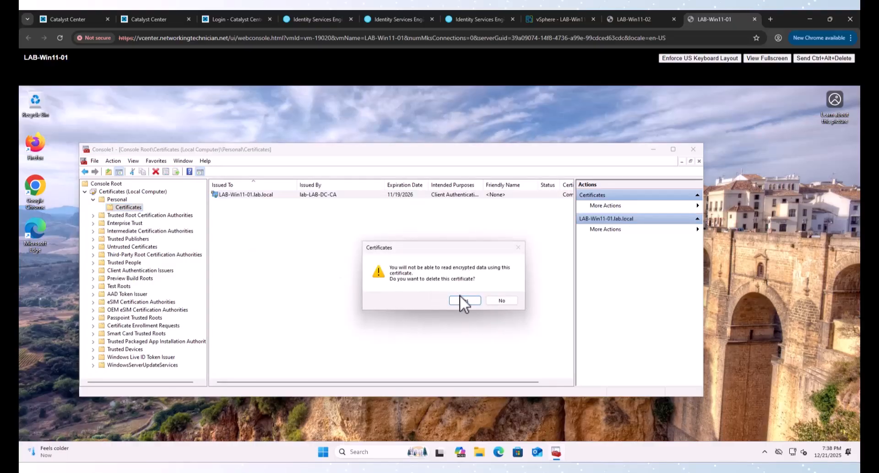
click(462, 299)
Step: Enroll a new Computer certificate via Active Directory Enrollment Policy, expiring 12/21/2026
right_click(116, 198)
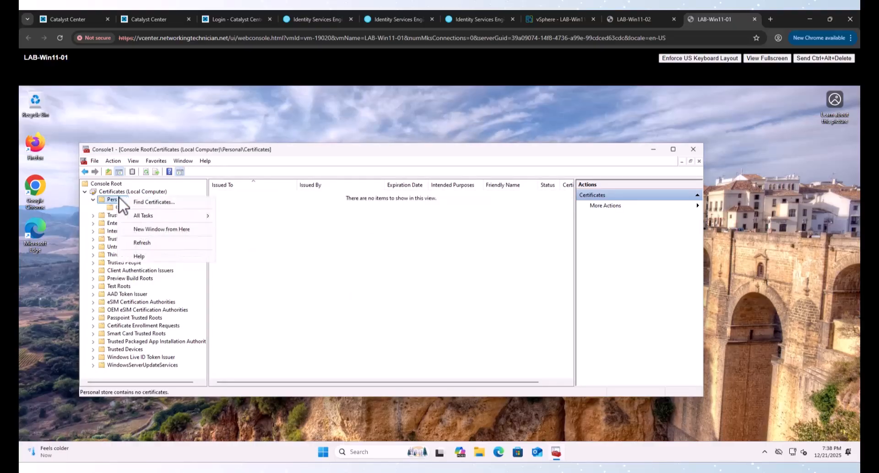
mouse_move(167, 215)
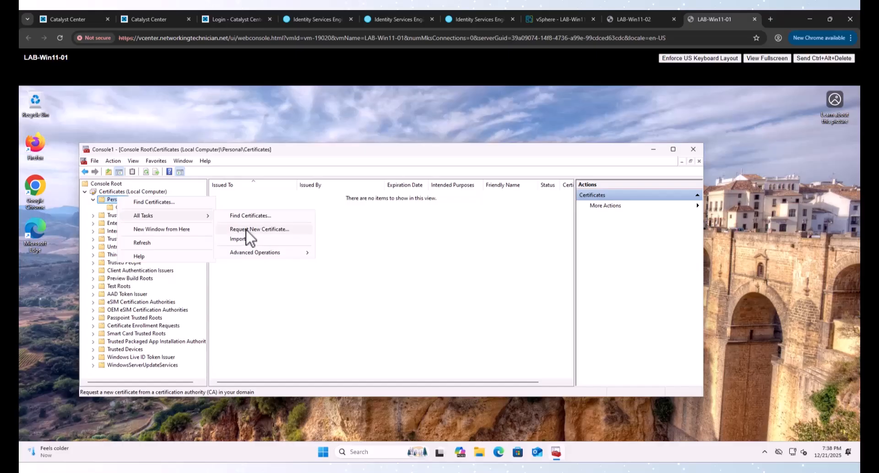
click(250, 228)
click(470, 358)
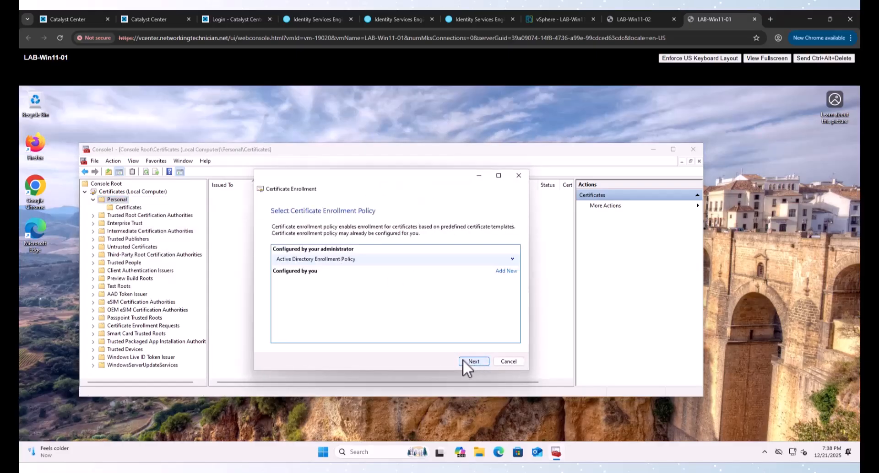
click(467, 360)
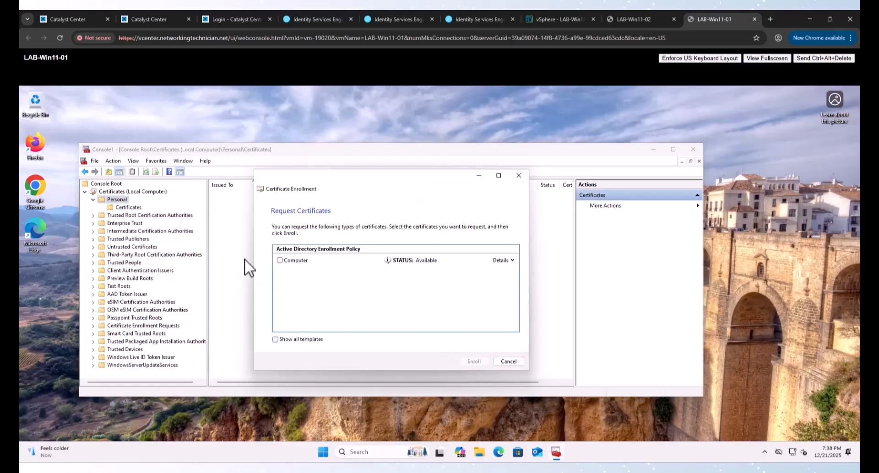
click(280, 260)
click(473, 362)
click(509, 361)
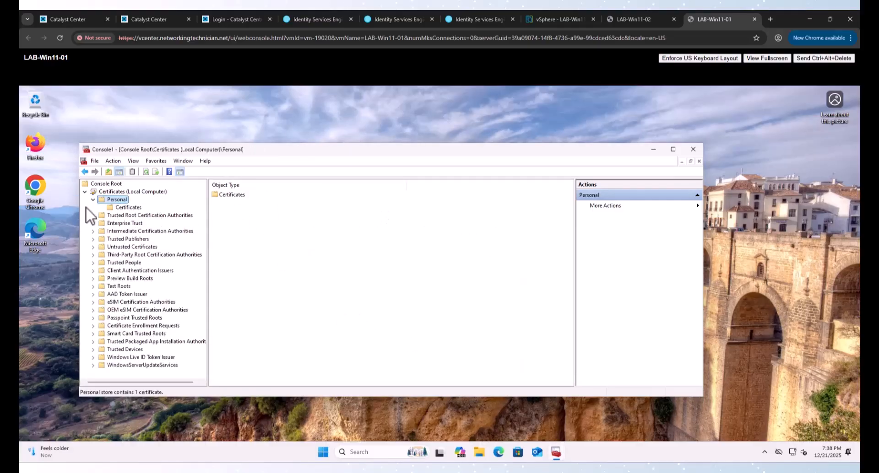
click(120, 208)
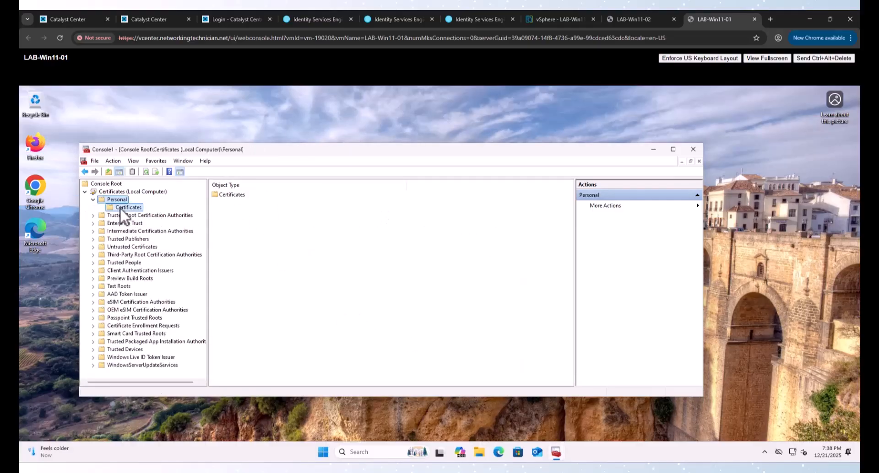
Step: Start a Windows search for 'cert', correcting the mistyped query
click(323, 452)
text(cedr)
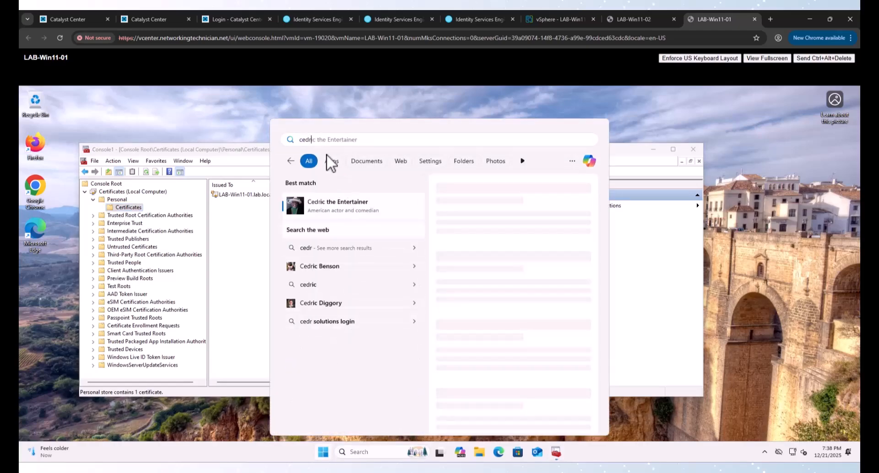
drag(317, 138, 308, 140)
text(rtainer)
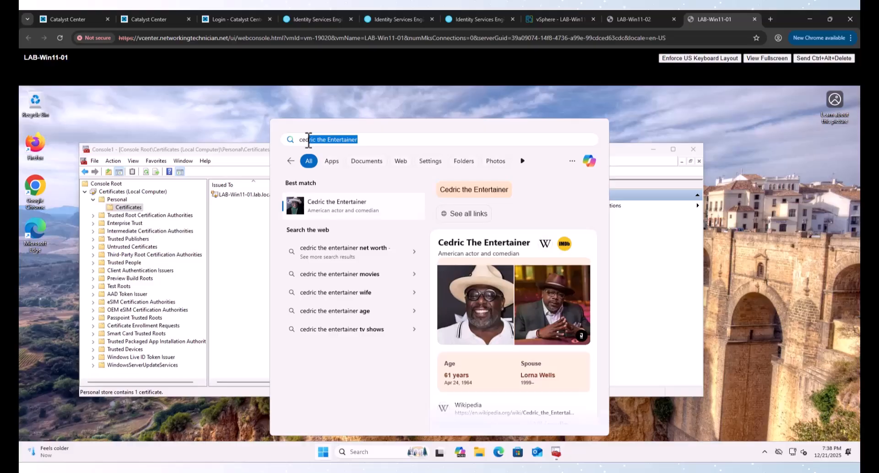
key(BackSpace)
key(BackSpace)
Step: Open Manage user certificates and show the current user's Personal store
text(rt)
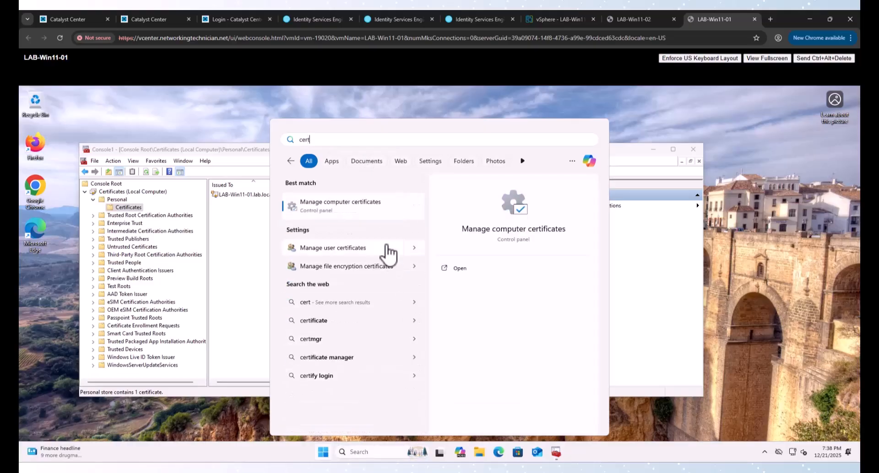
click(341, 249)
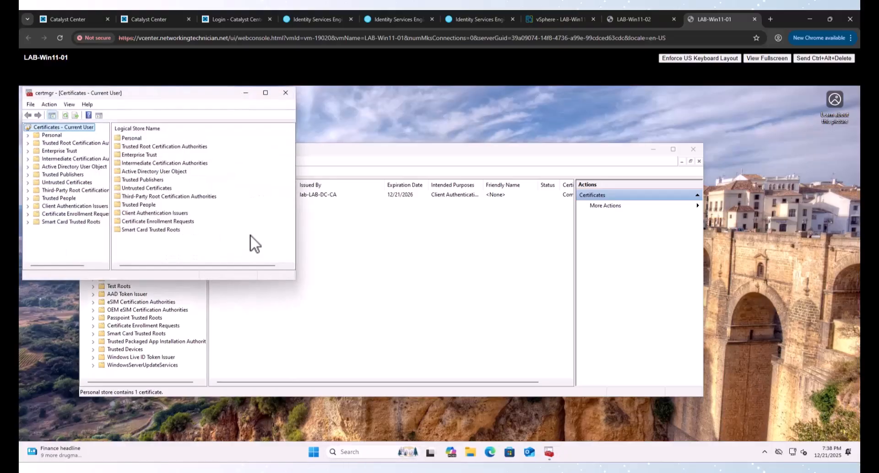
click(51, 136)
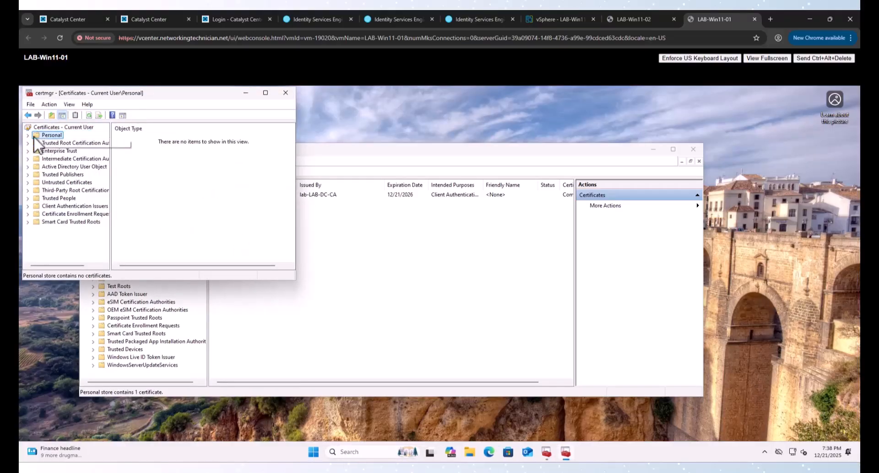
Step: Enroll a User certificate from lab-LAB-DC-CA, confirm it's listed, then close certmgr
right_click(45, 137)
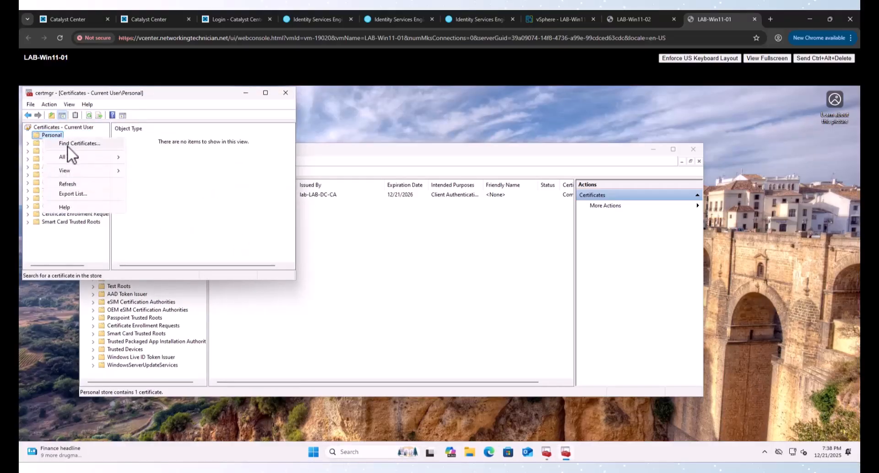
mouse_move(85, 157)
click(170, 170)
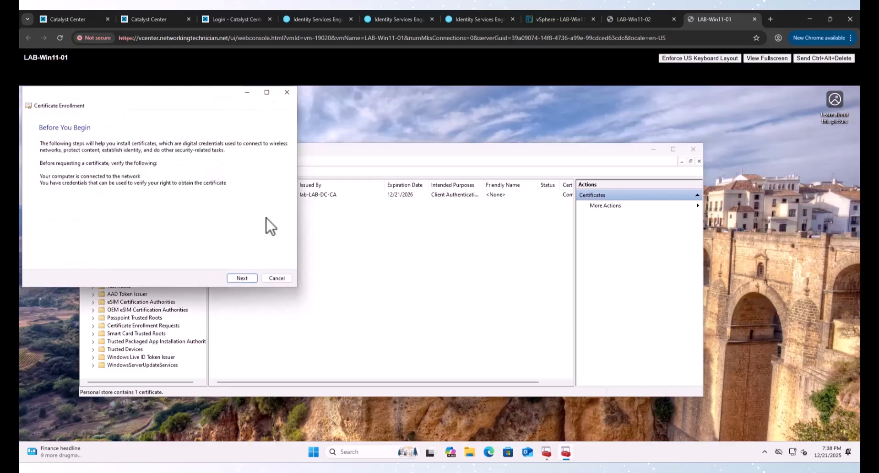
click(242, 279)
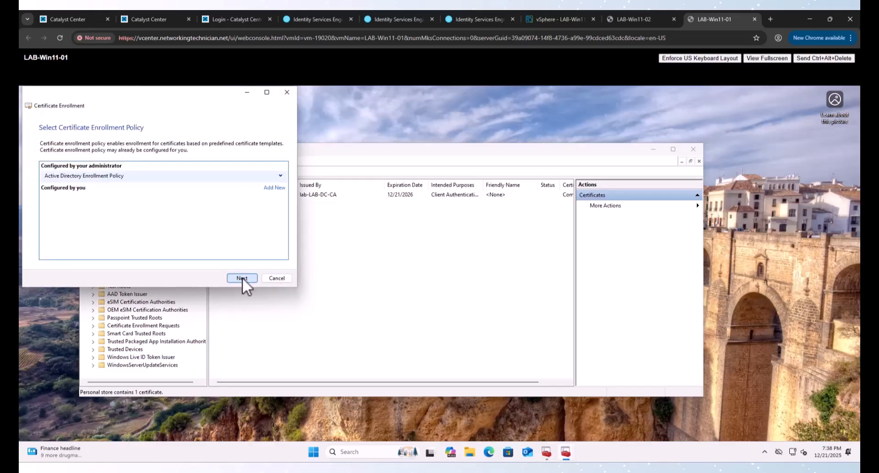
click(242, 278)
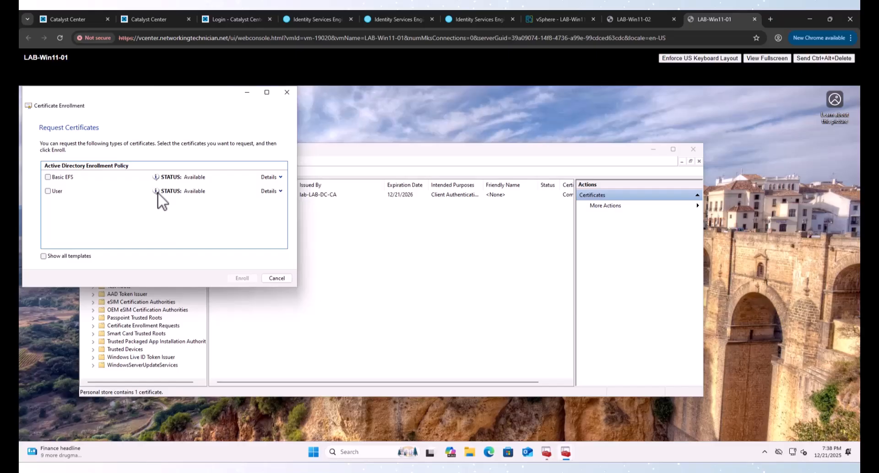
click(48, 191)
click(243, 278)
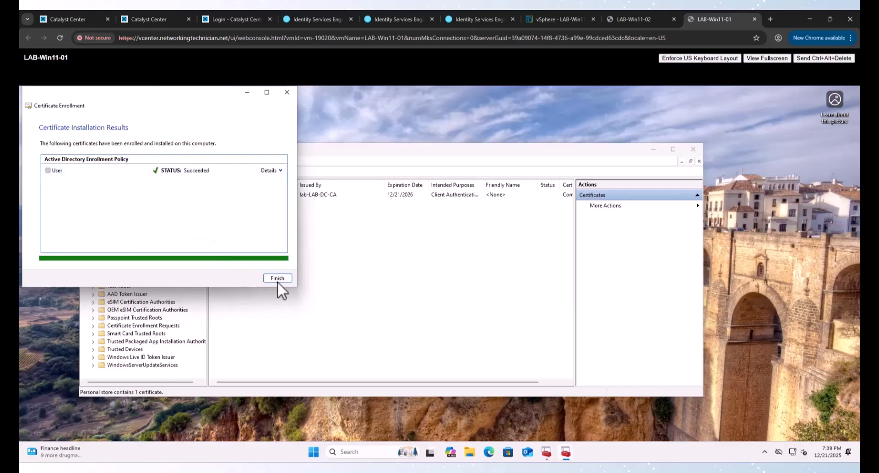
click(277, 281)
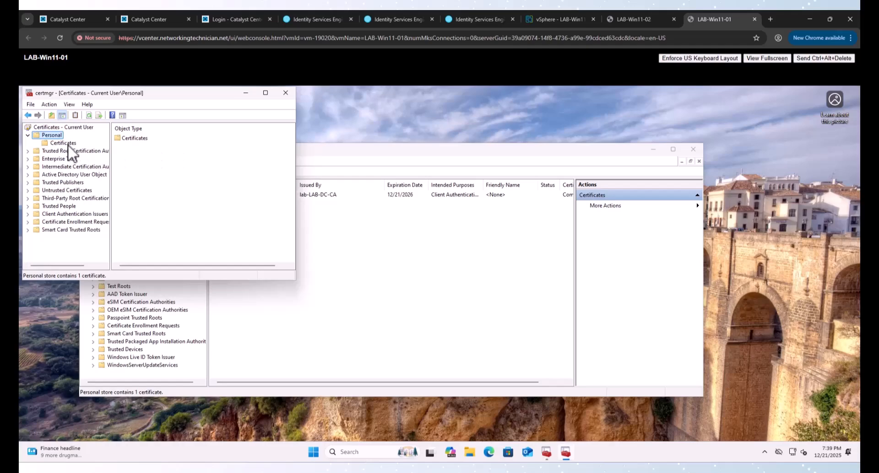
click(67, 144)
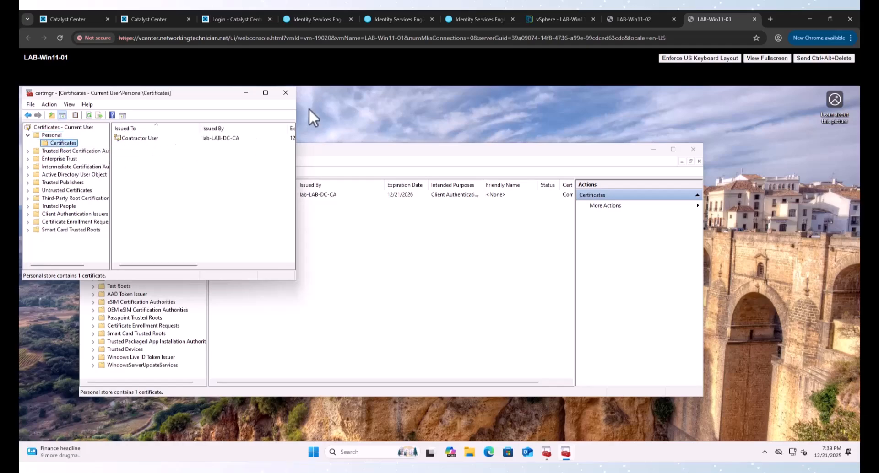
click(287, 92)
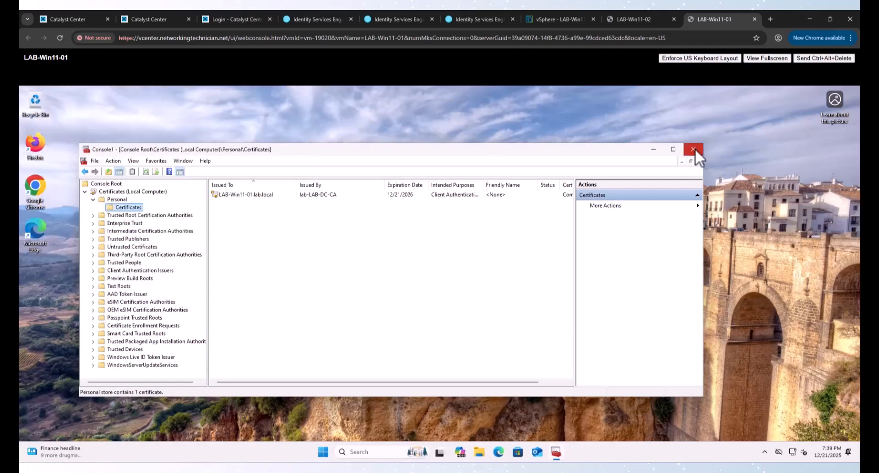
Step: Discard the computer certificates console, then refresh and review the CA's issued certificates
click(693, 149)
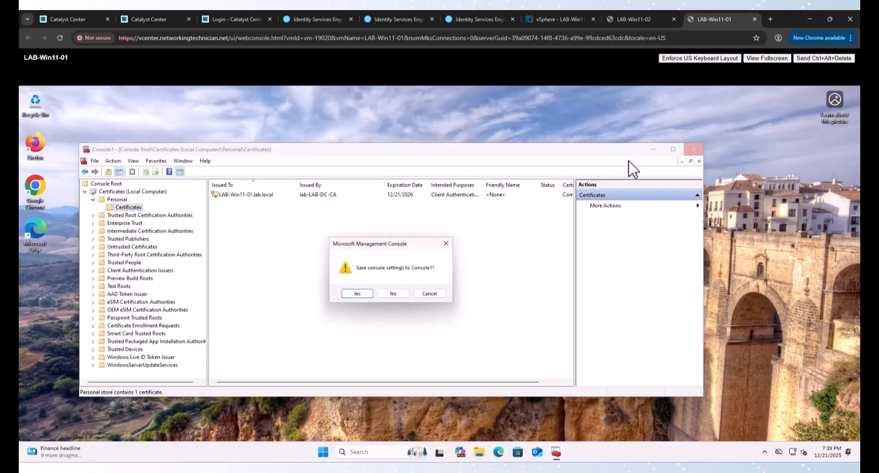
click(392, 295)
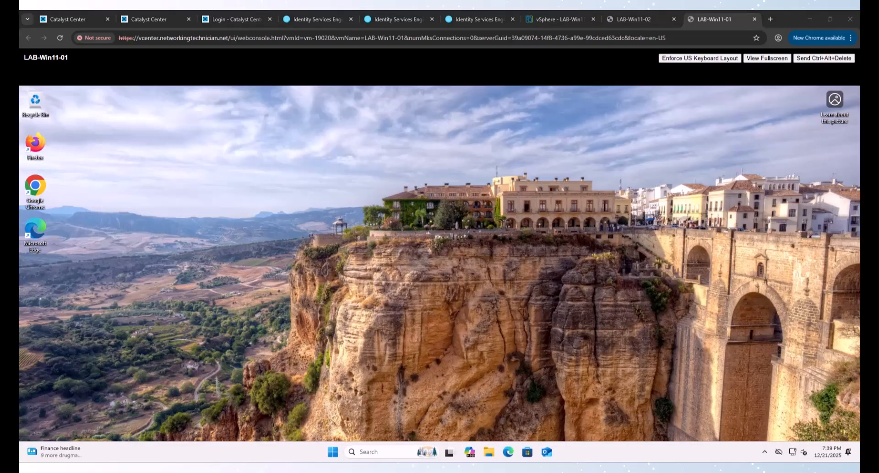
key(alt+Tab)
double_click(349, 104)
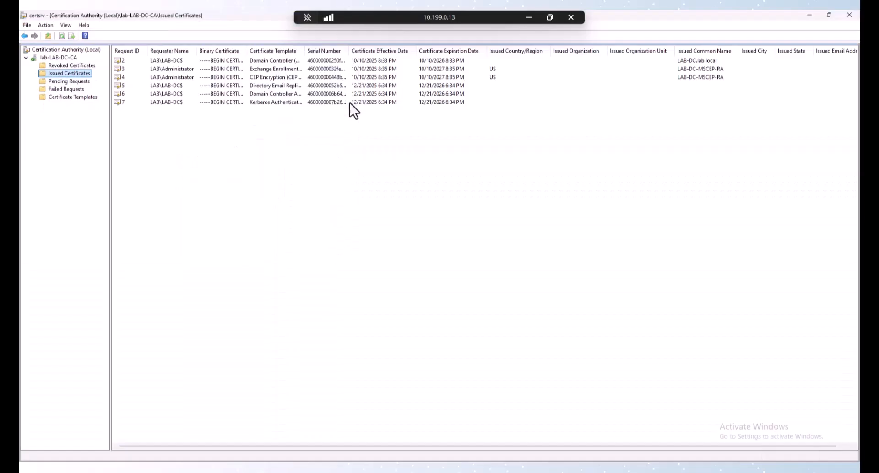
right_click(65, 73)
click(90, 88)
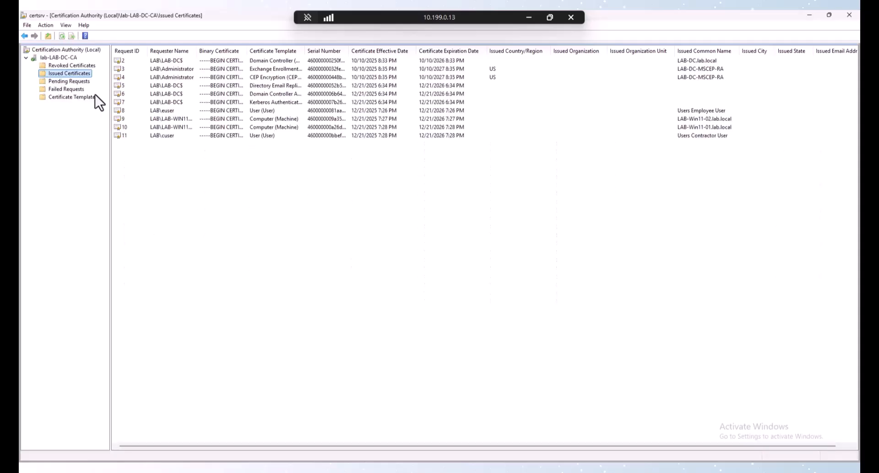
click(156, 112)
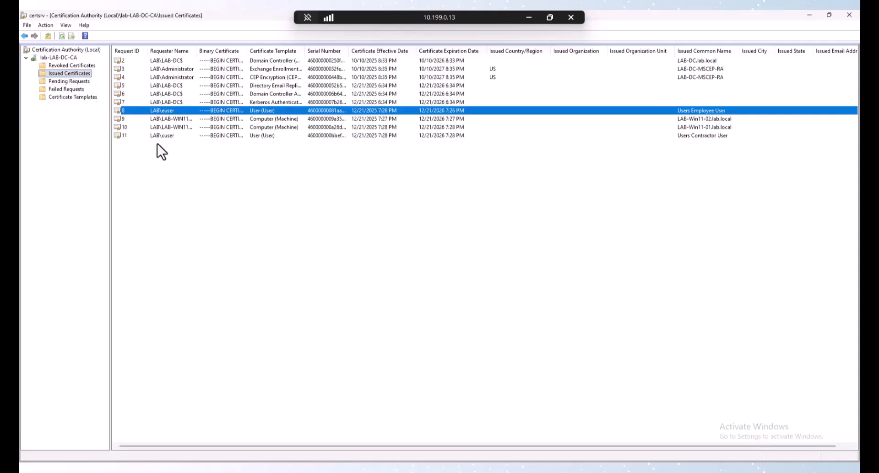
click(158, 137)
click(158, 127)
click(160, 119)
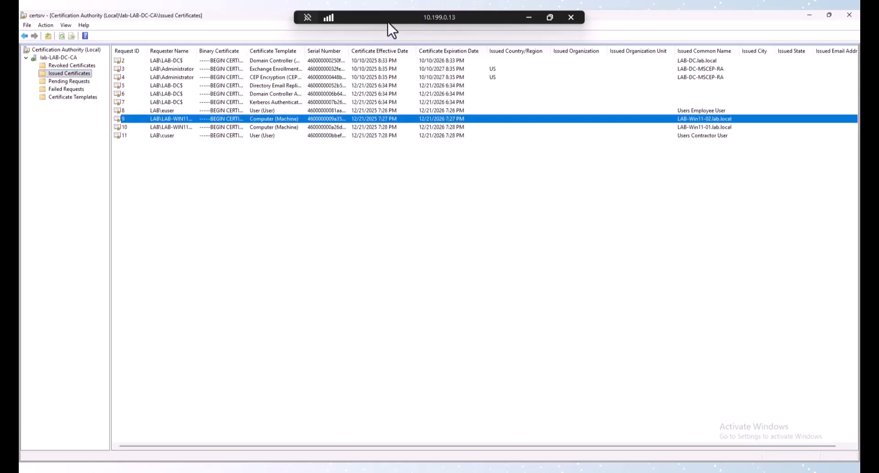
click(529, 17)
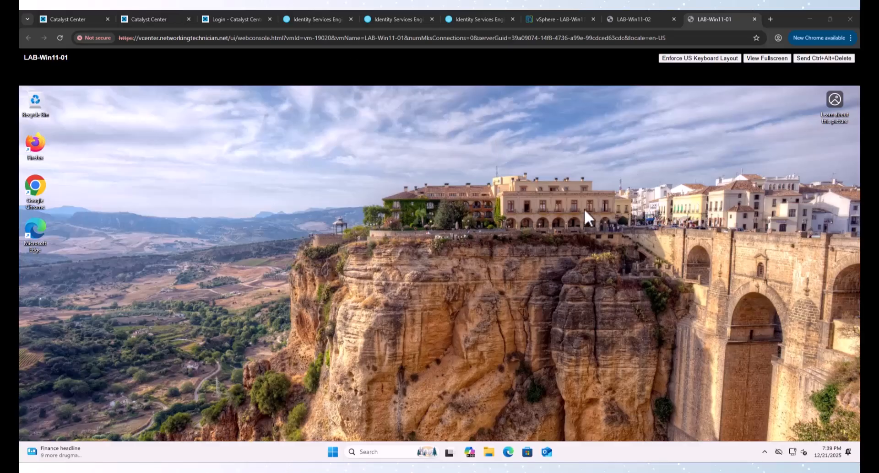
Step: On LAB-Win11-02, close Console1 without saving, plus the certlm and certmgr consoles
click(617, 18)
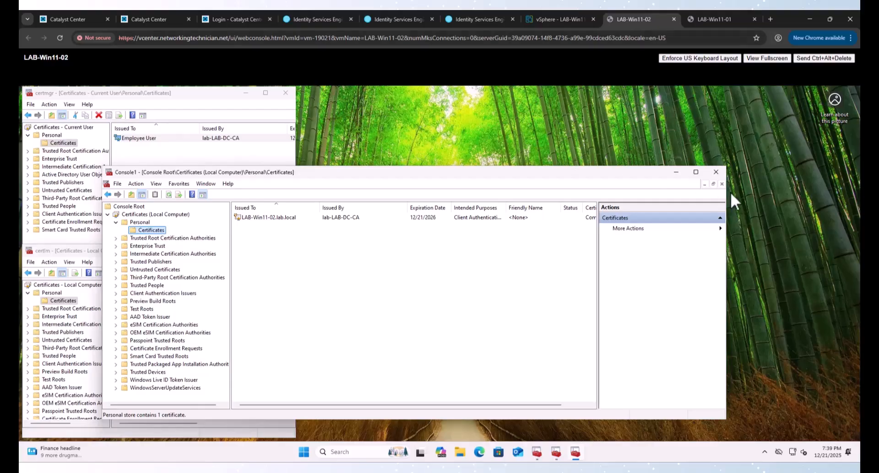
click(716, 173)
click(398, 317)
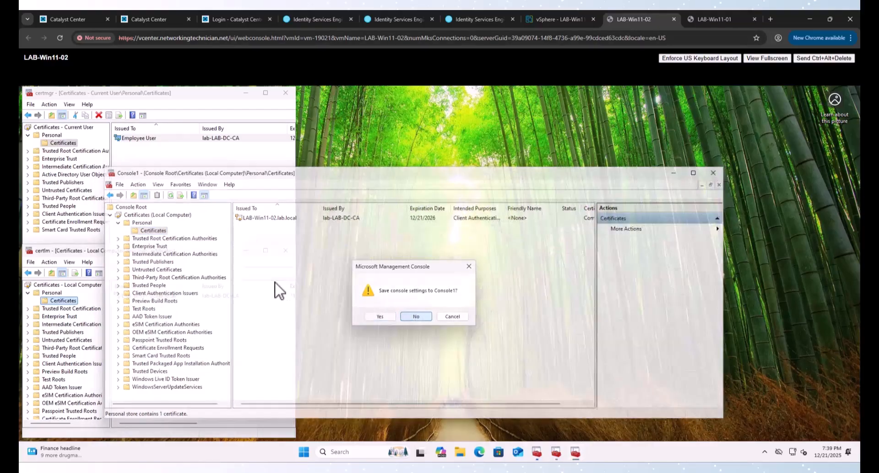
click(285, 251)
click(285, 92)
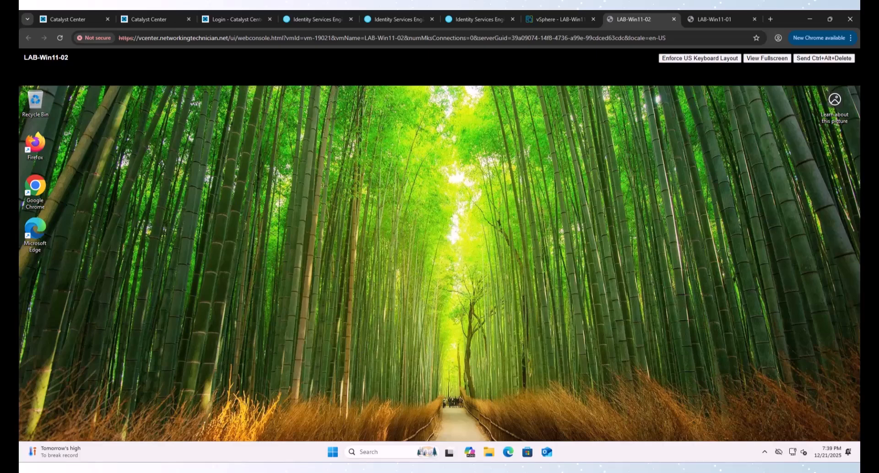
Step: Maximize the remote desktop session and launch Group Policy Management
drag(440, 11, 429, 88)
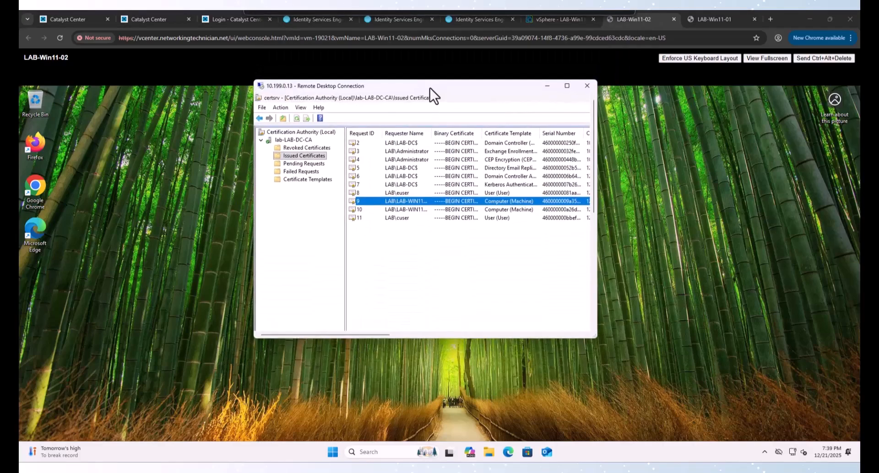
double_click(430, 87)
key(super)
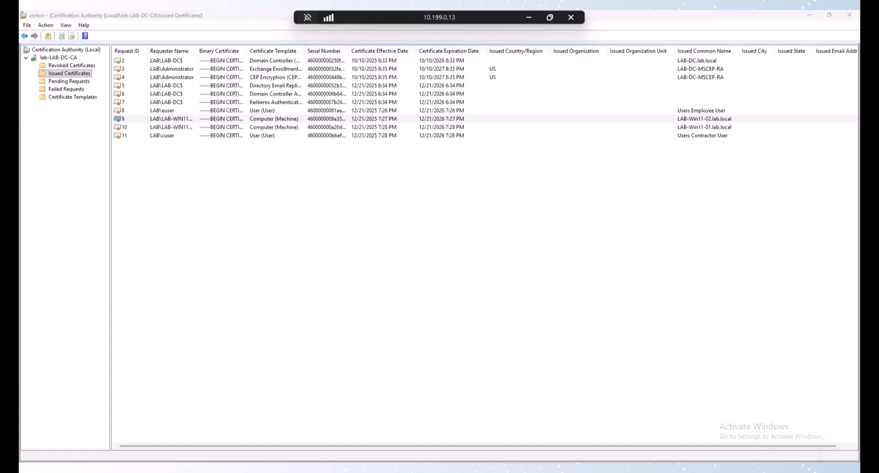
text(g)
key(Return)
Step: Create a new GPO named TEAP under lab.local's Group Policy Objects
click(82, 117)
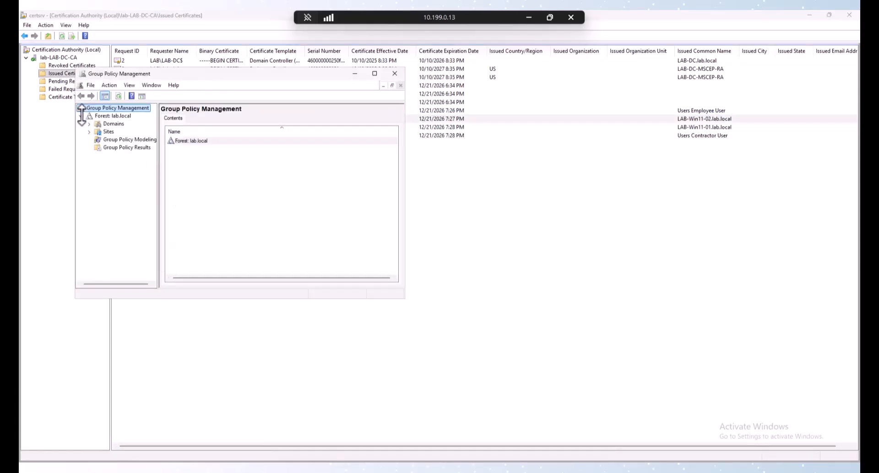
click(88, 124)
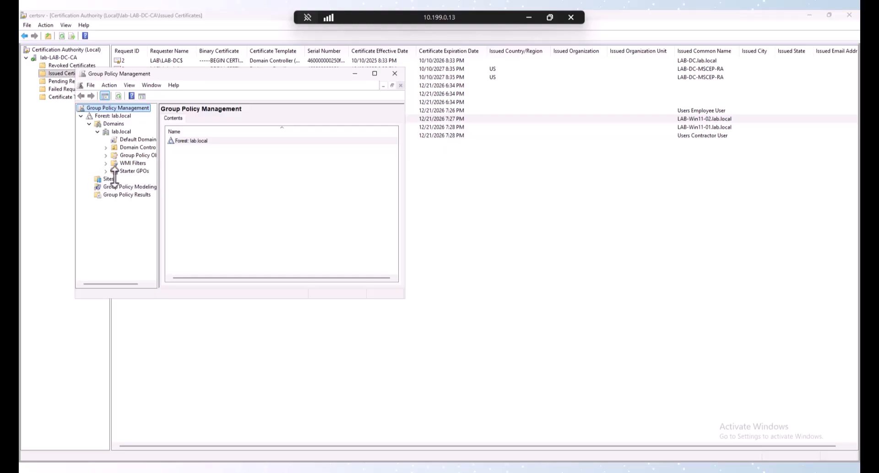
click(129, 155)
right_click(130, 156)
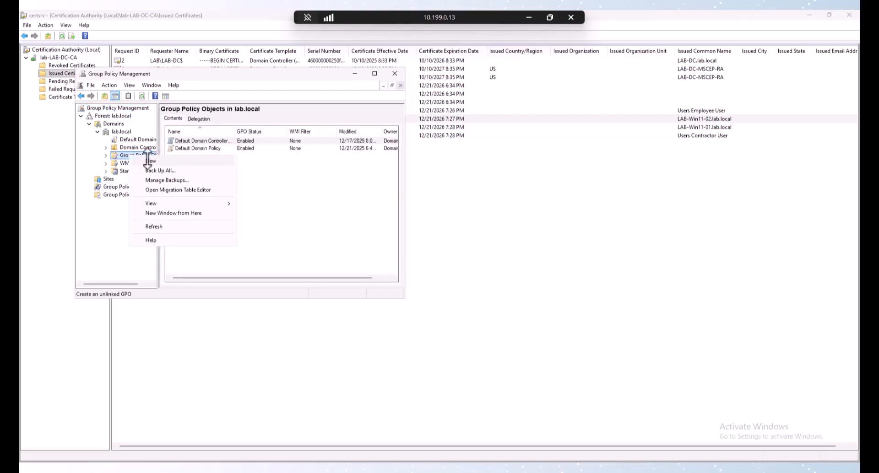
click(150, 161)
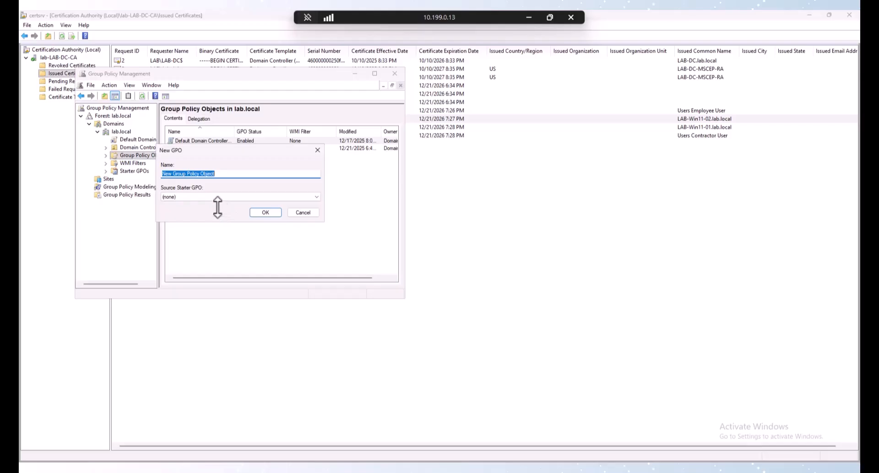
text(TEAP)
click(264, 212)
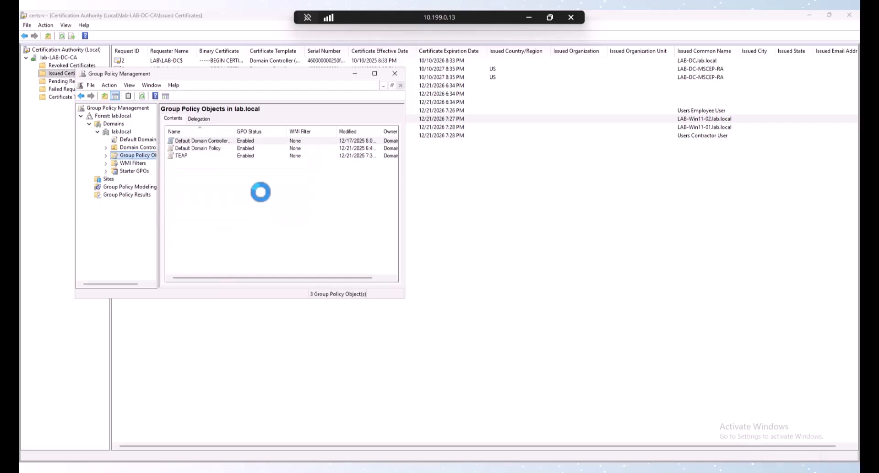
Step: Open the TEAP GPO in the Group Policy Management Editor
double_click(180, 156)
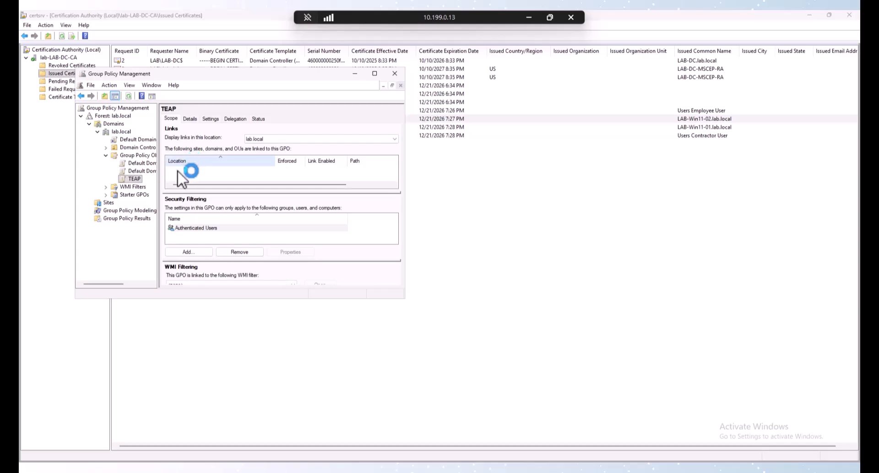
right_click(132, 179)
click(148, 183)
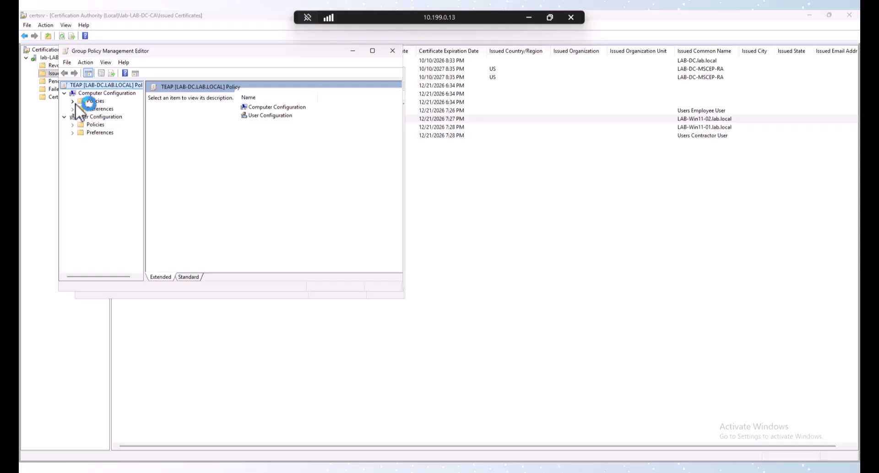
Step: Create a Wired Network (IEEE 802.3) policy named TEAP under Security Settings
click(72, 101)
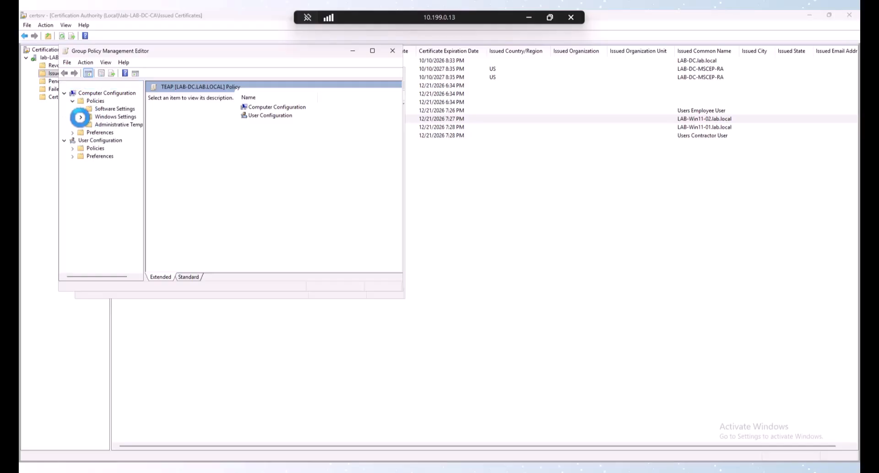
click(81, 117)
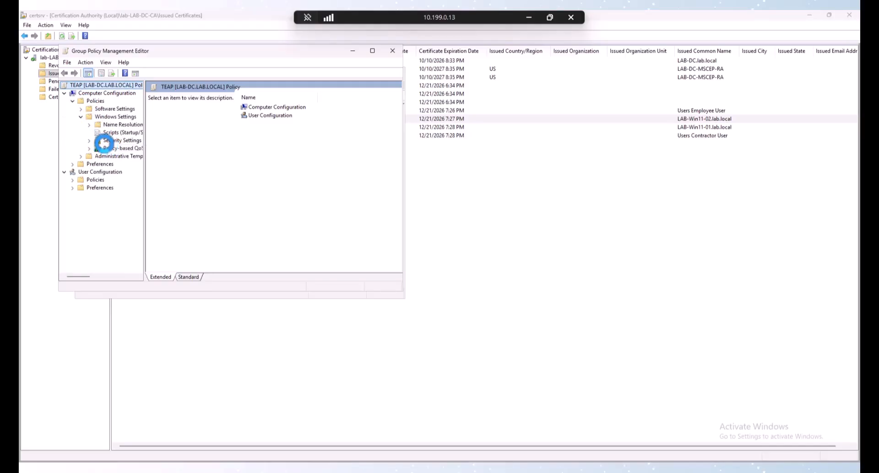
click(89, 141)
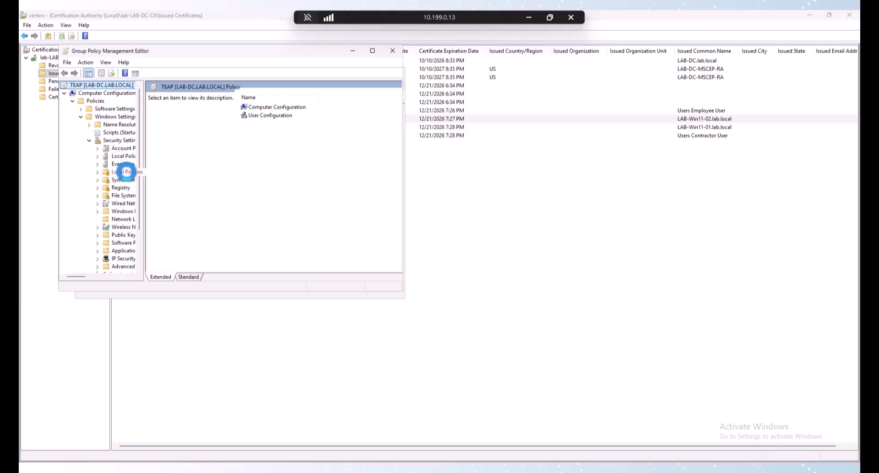
drag(143, 208, 207, 211)
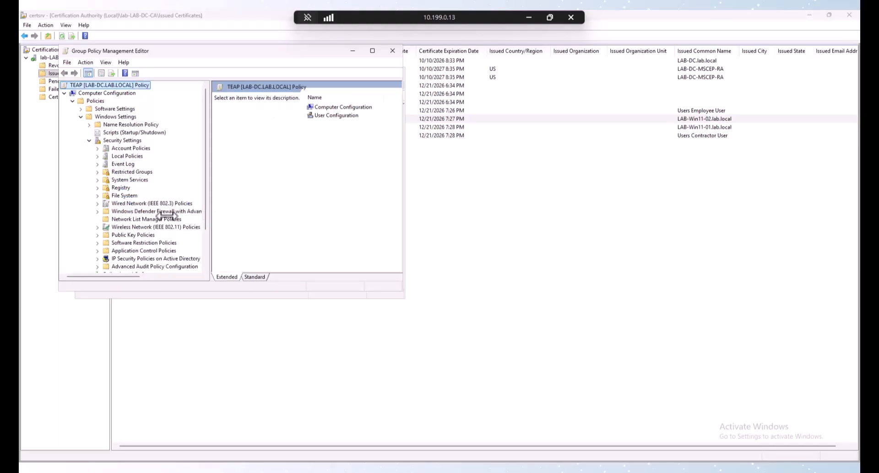
click(128, 203)
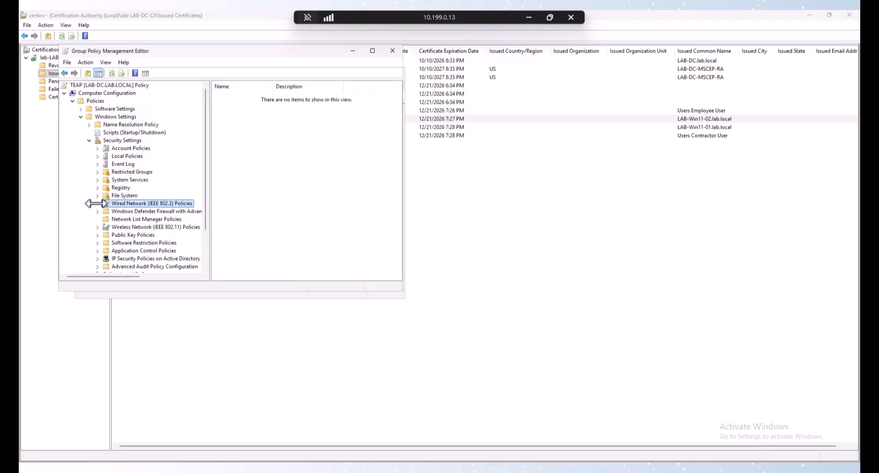
right_click(111, 204)
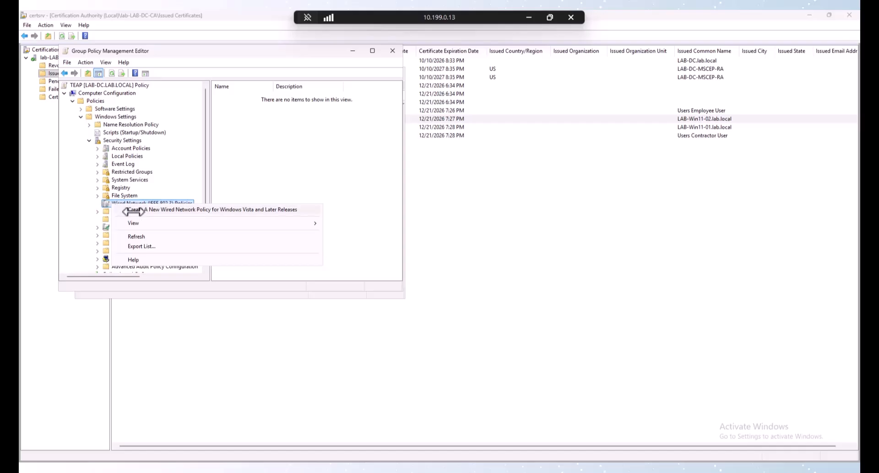
click(129, 209)
text(TE)
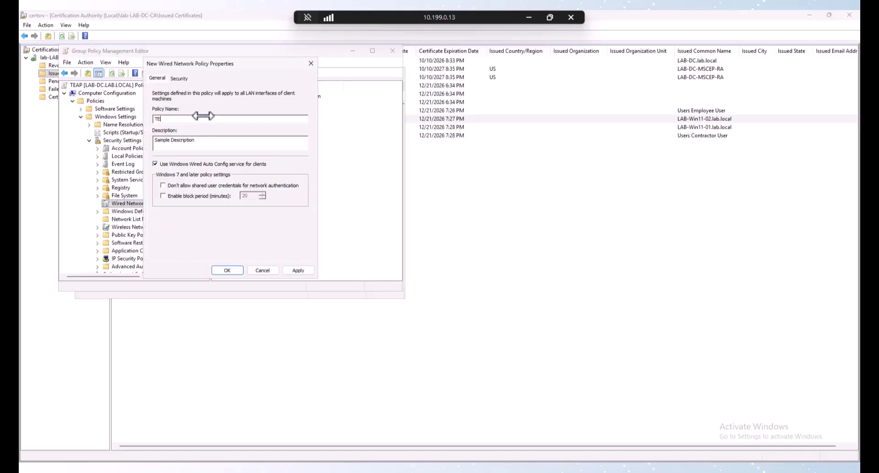
text(AP)
Step: Set the policy's authentication method to Microsoft: Tunnel EAP (TEAP) and open its properties
click(179, 78)
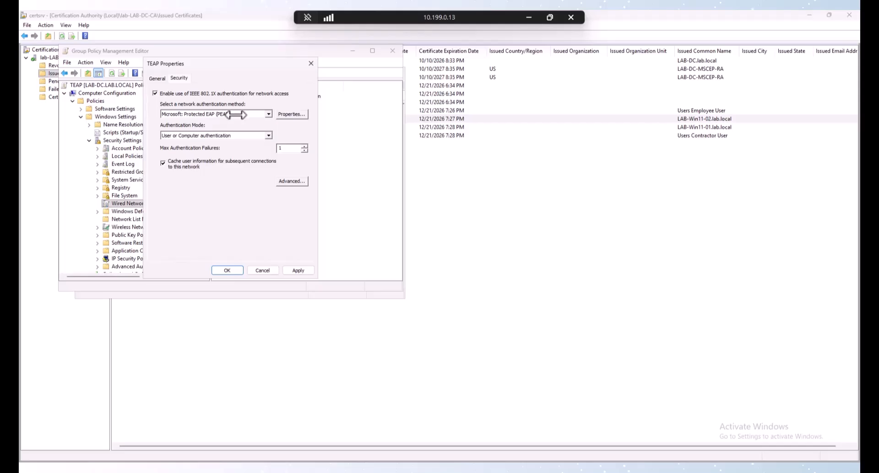
click(255, 114)
scroll(229, 130, down, 2)
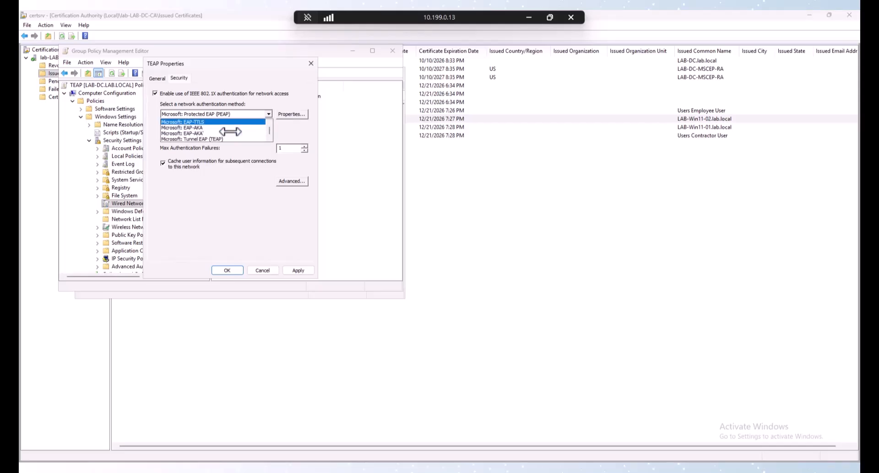
click(210, 139)
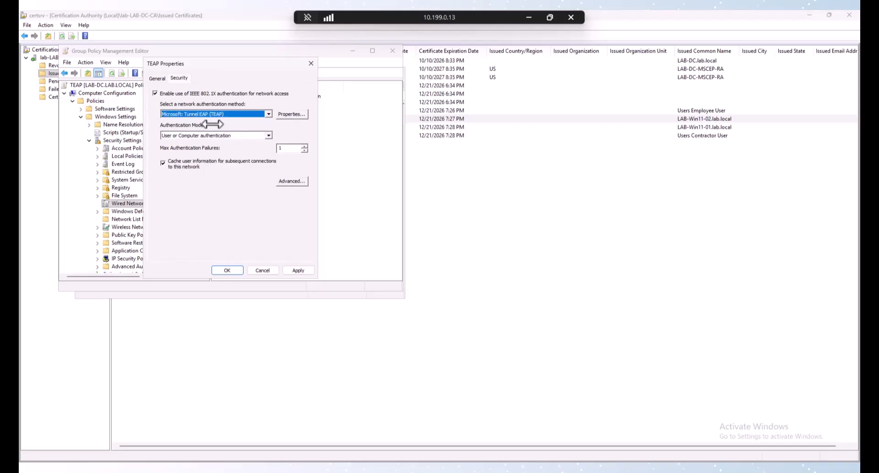
click(289, 114)
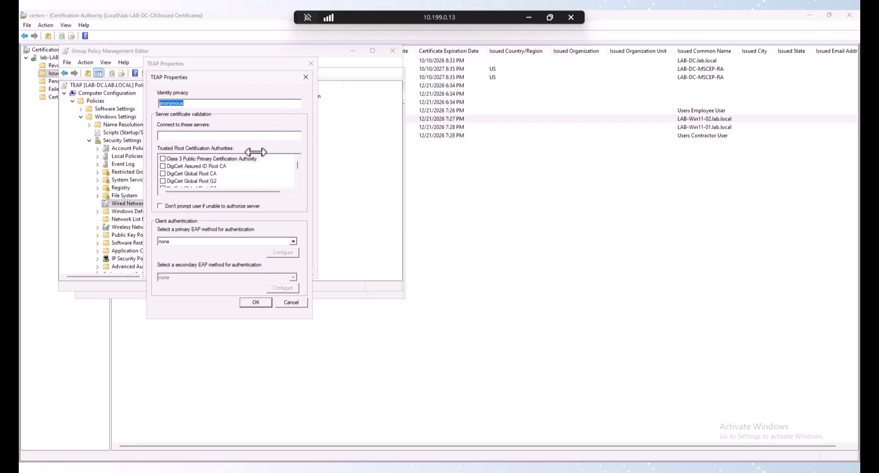
click(211, 244)
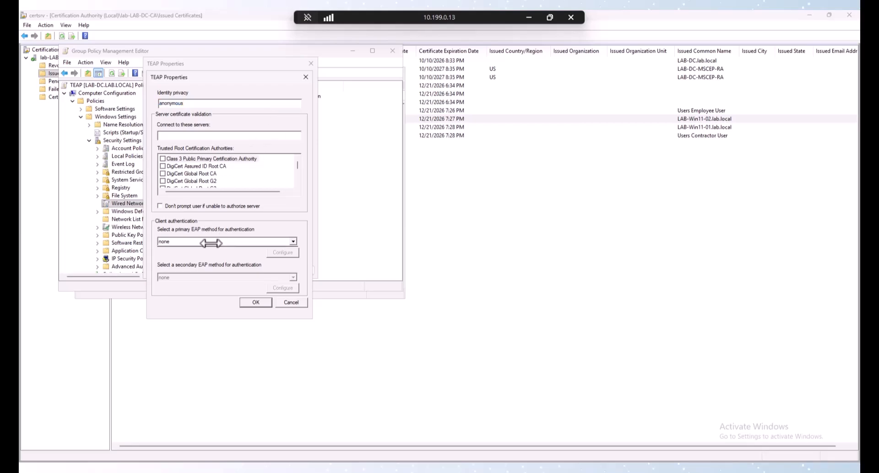
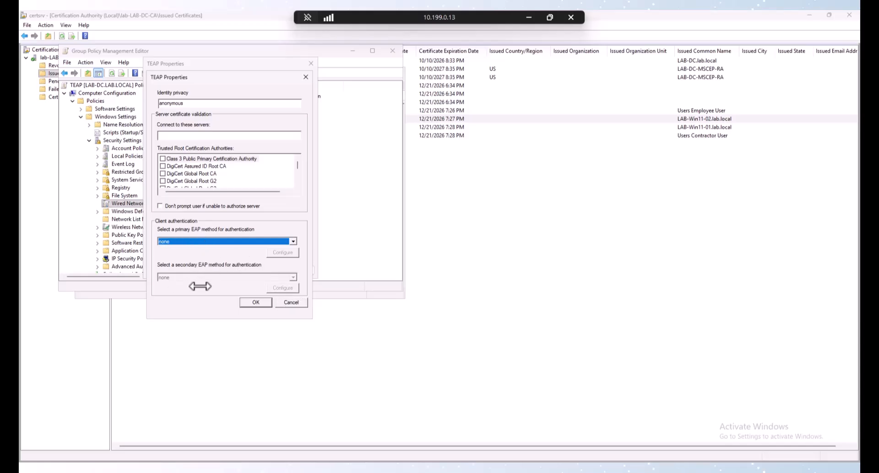
Step: Cancel the EAP method and TEAP Properties dialogs, then leave the RDP session for the LAB-Win11-02 console
click(296, 305)
click(274, 271)
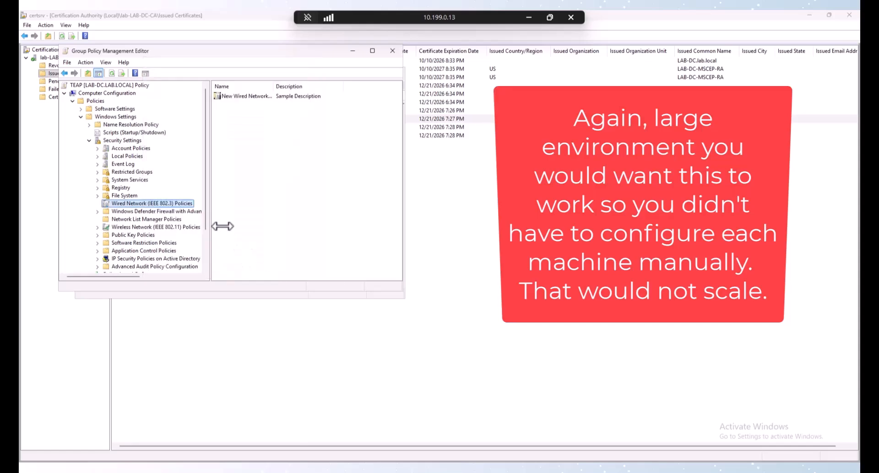
click(528, 17)
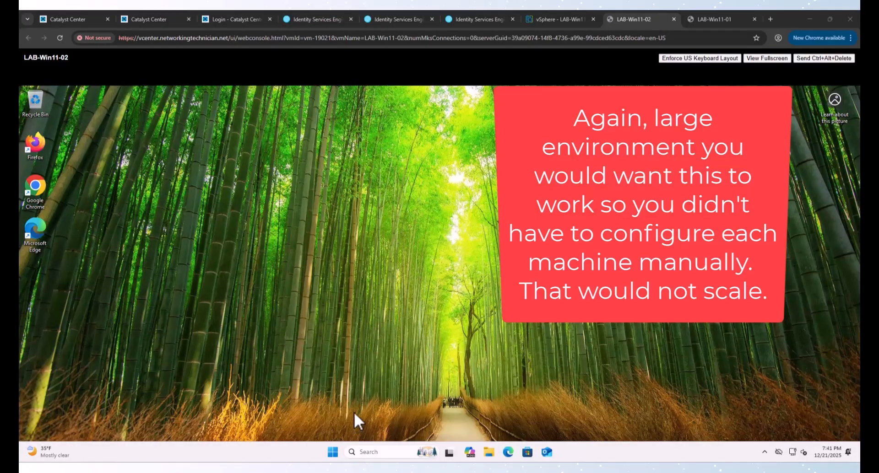
Step: Search 'con' to open Control Panel and reach the network adapter list via Network and Sharing Center
click(332, 454)
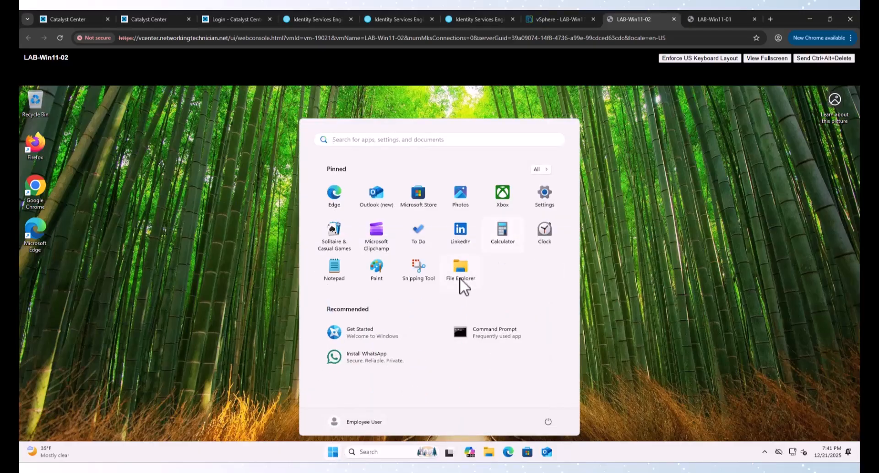
text(con)
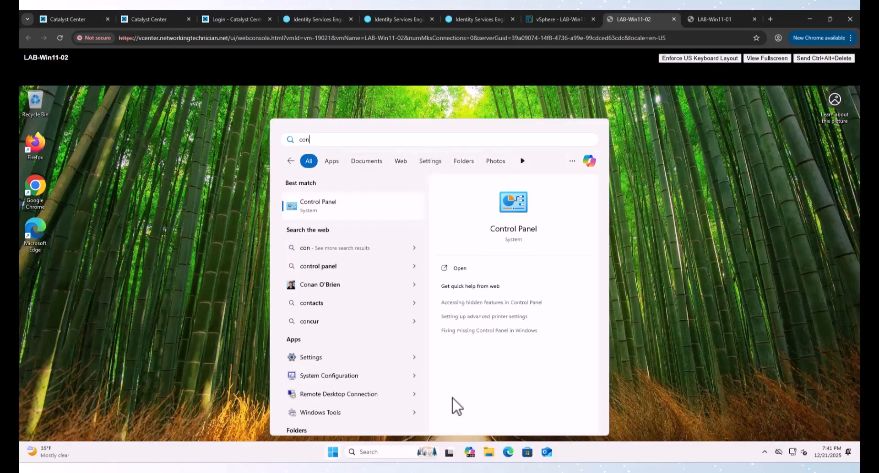
click(339, 206)
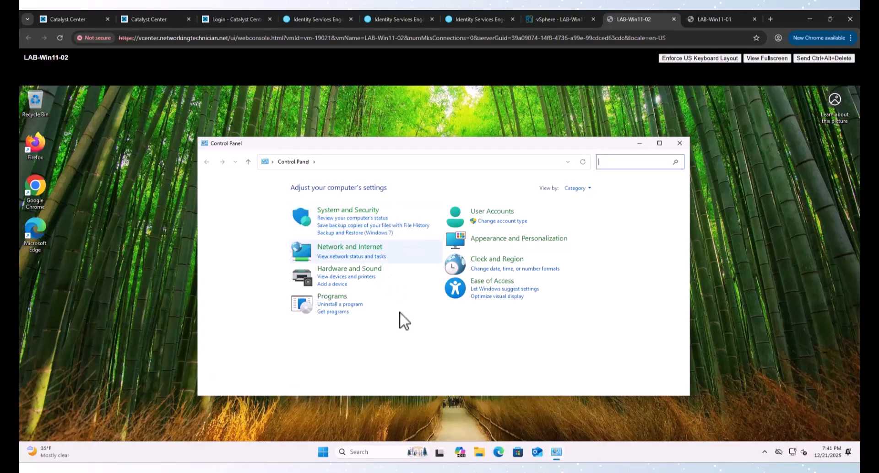
click(337, 248)
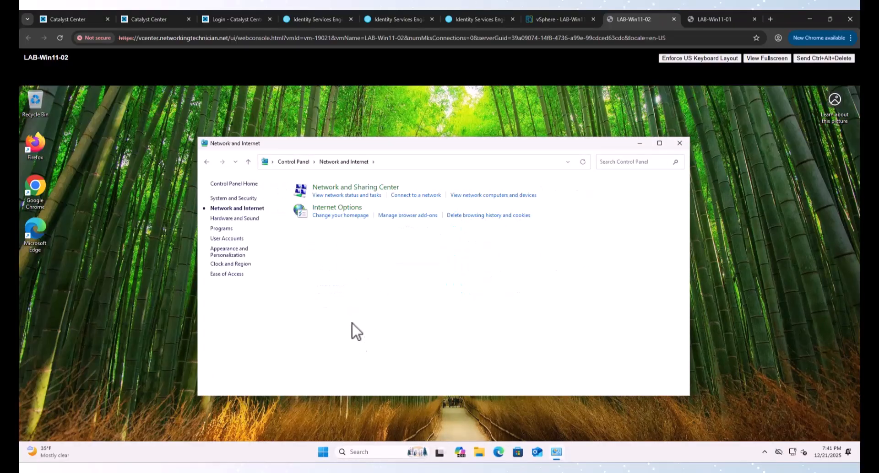
click(353, 187)
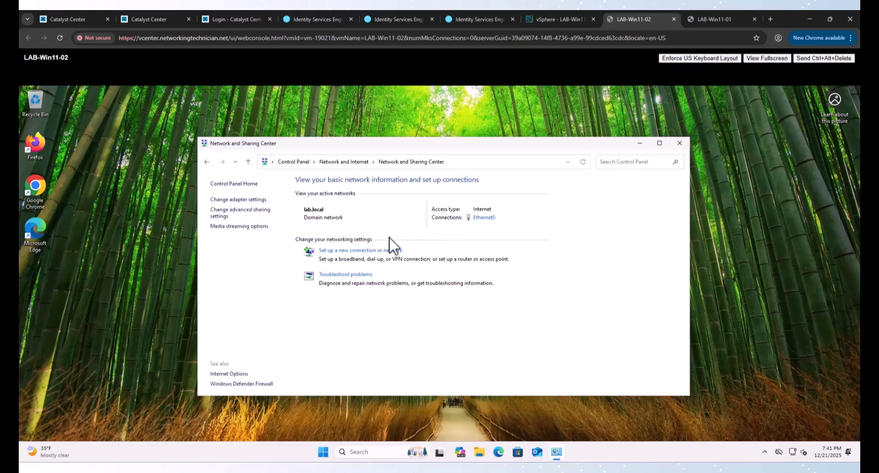
click(261, 200)
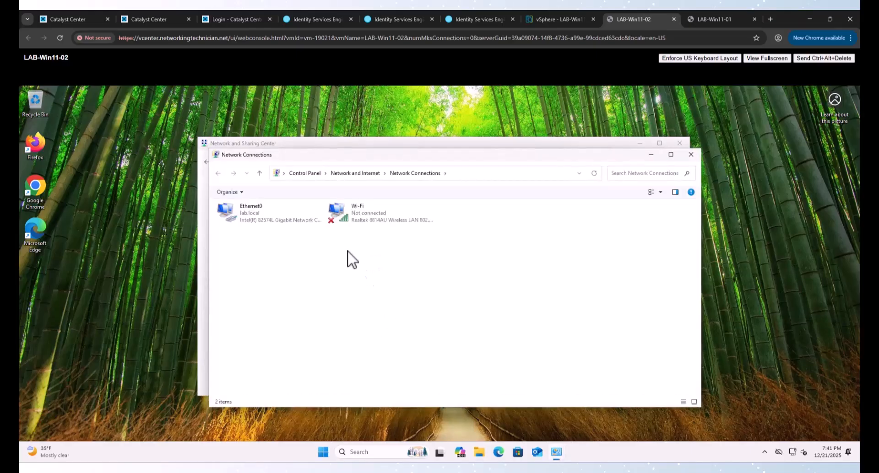
Step: Open Ethernet0's properties, approving the UAC prompt with administrator credentials
click(262, 214)
right_click(262, 213)
click(298, 303)
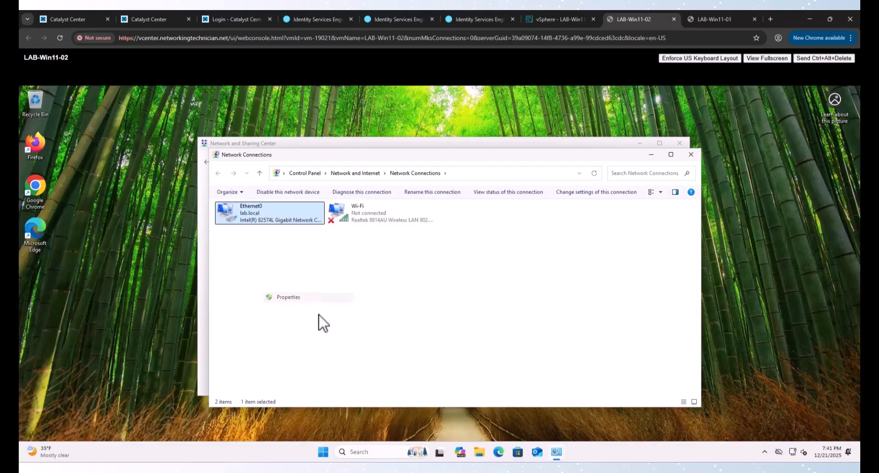
text(administrator)
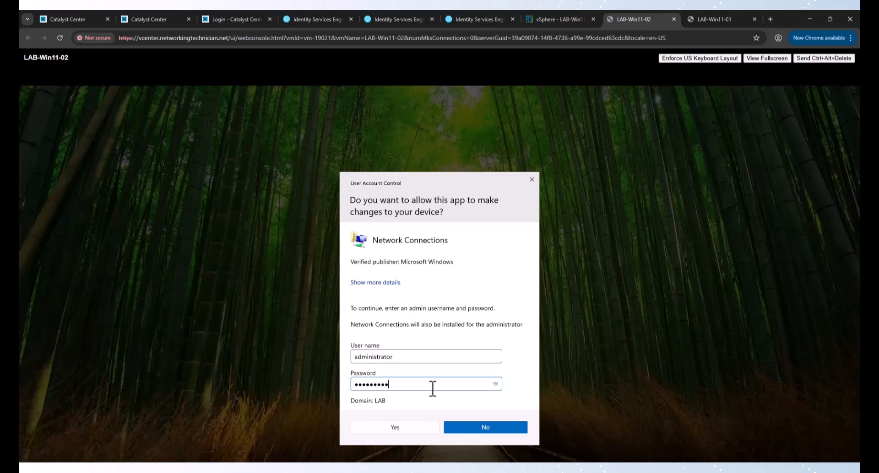
key(Return)
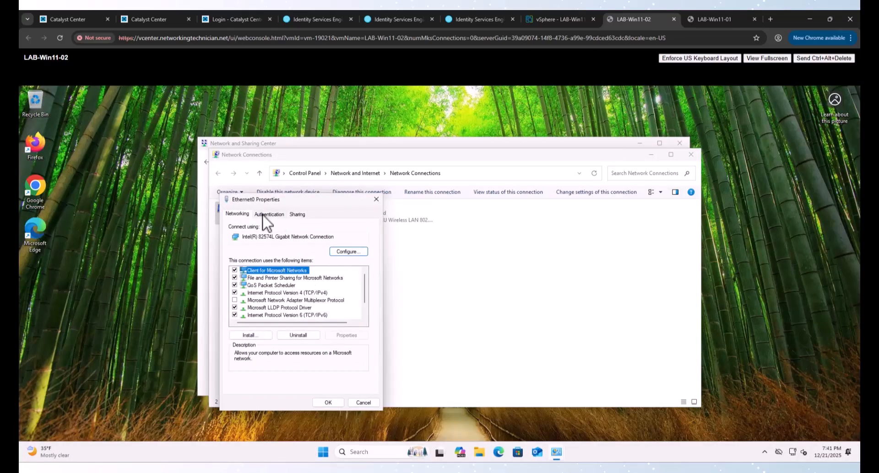
Step: On the Authentication tab, keep Microsoft: Tunnel EAP (TEAP) and cancel out of Additional Settings
click(269, 214)
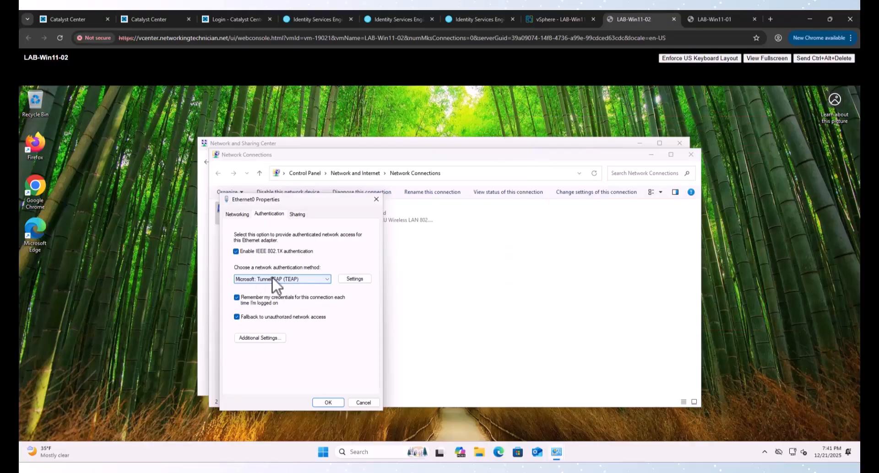
click(274, 278)
click(274, 277)
click(277, 341)
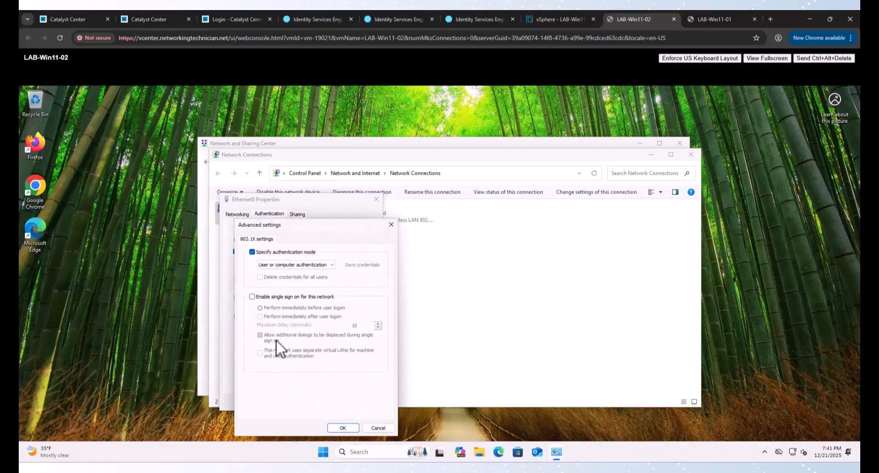
click(378, 429)
Step: Open the TEAP settings and scroll to confirm lab-LAB-DC-CA is trusted with EAP-TLS for both methods
click(352, 277)
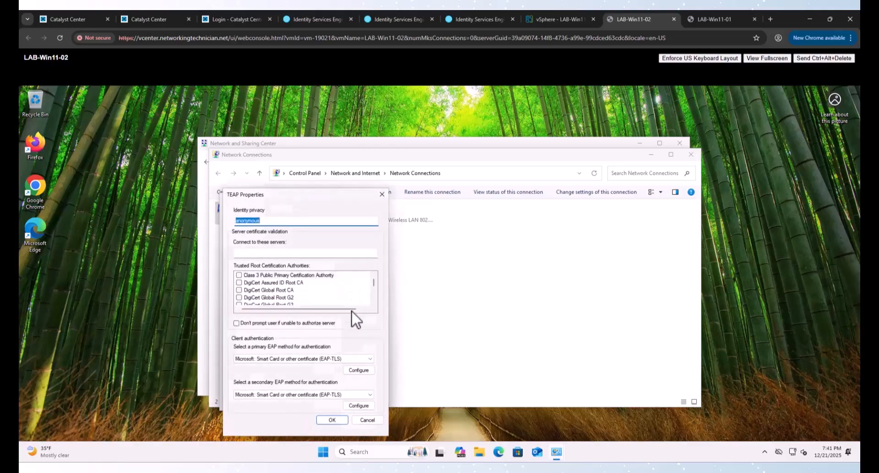
scroll(268, 290, down, 2)
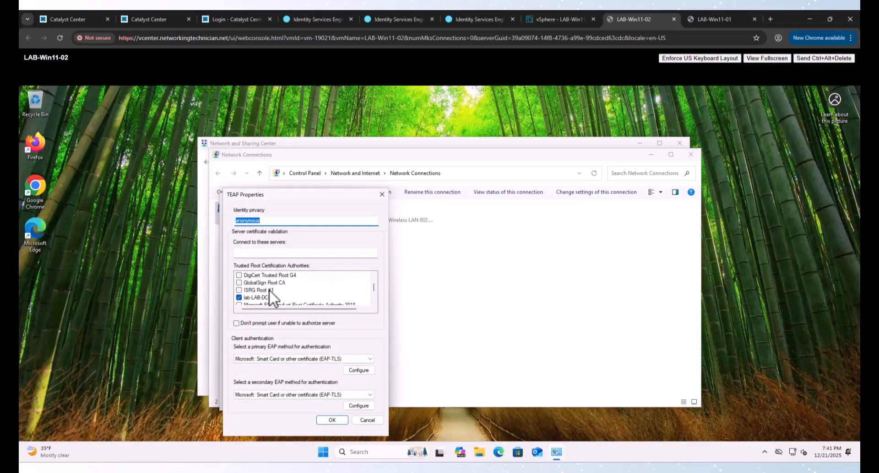
scroll(250, 298, down, 1)
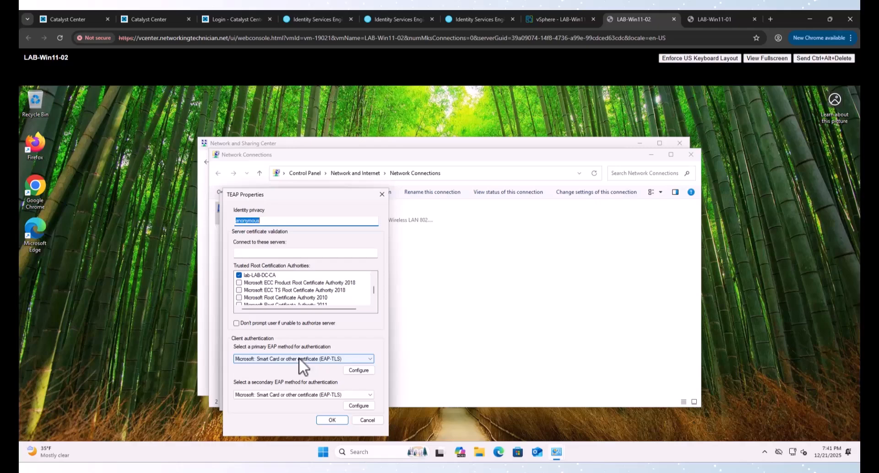
click(353, 371)
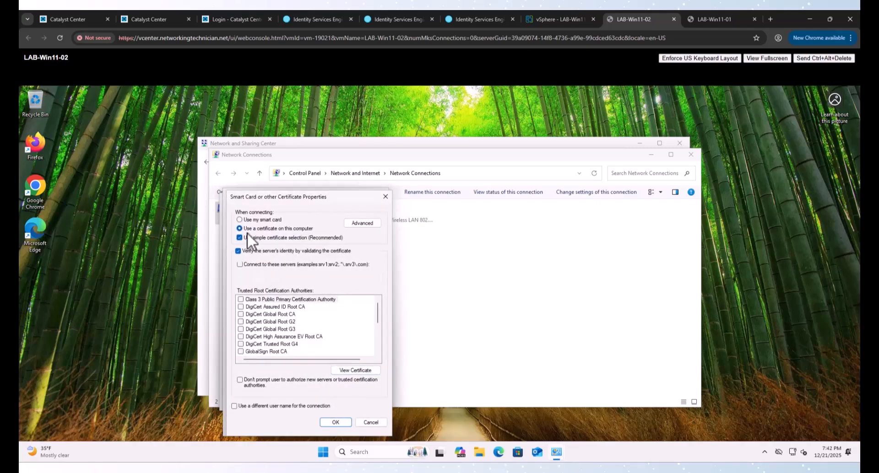
scroll(278, 328, down, 2)
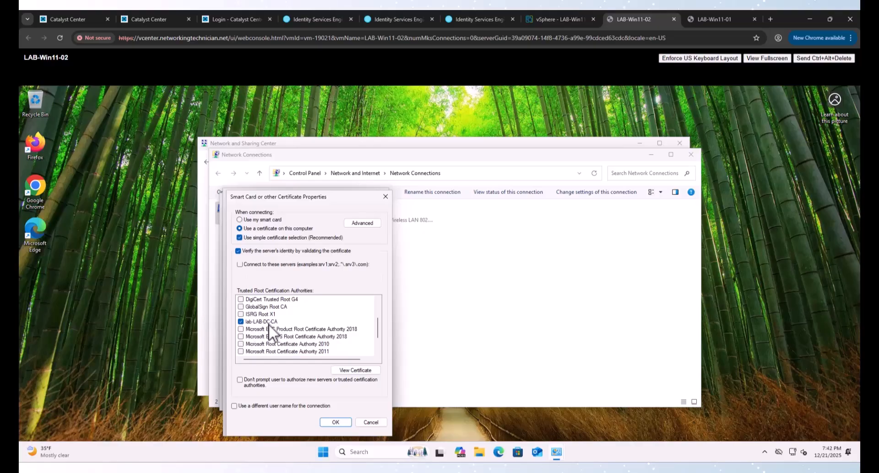
scroll(268, 323, down, 2)
click(370, 423)
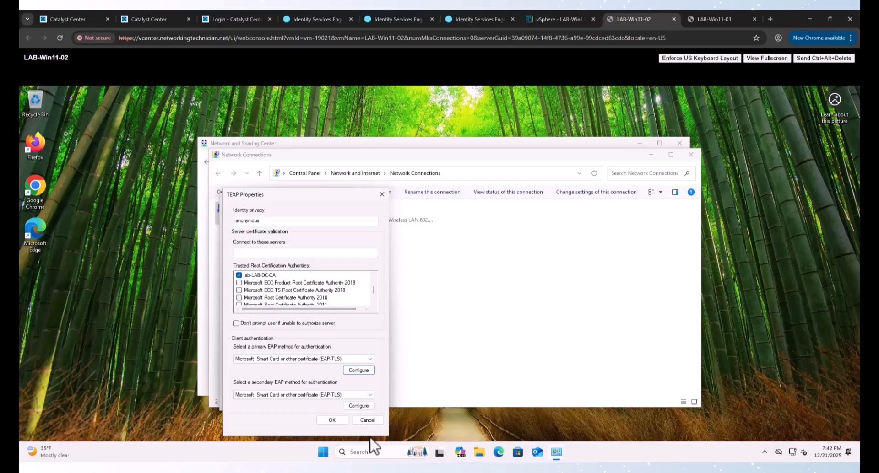
click(250, 274)
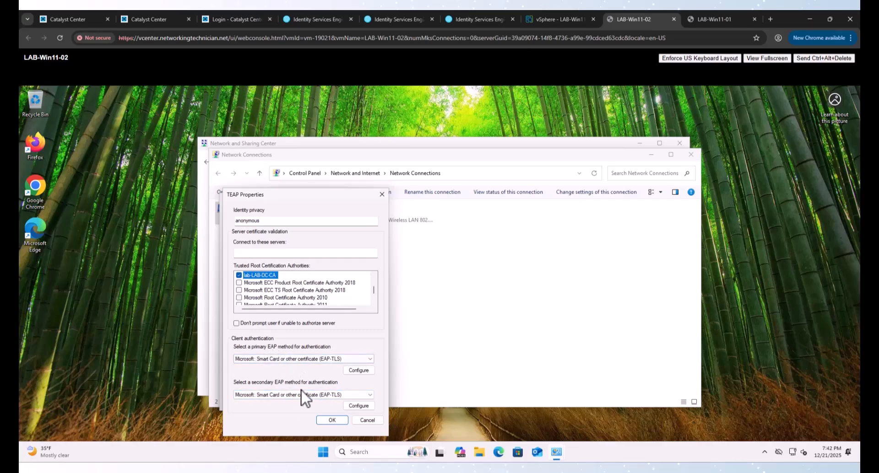
Step: Inspect the primary EAP-TLS method's settings and its certificate issuer list without changing anything
click(359, 370)
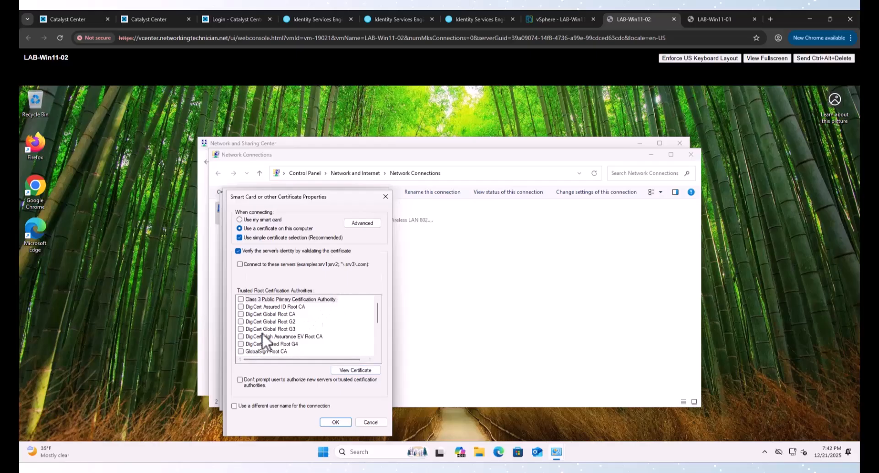
scroll(270, 333, down, 2)
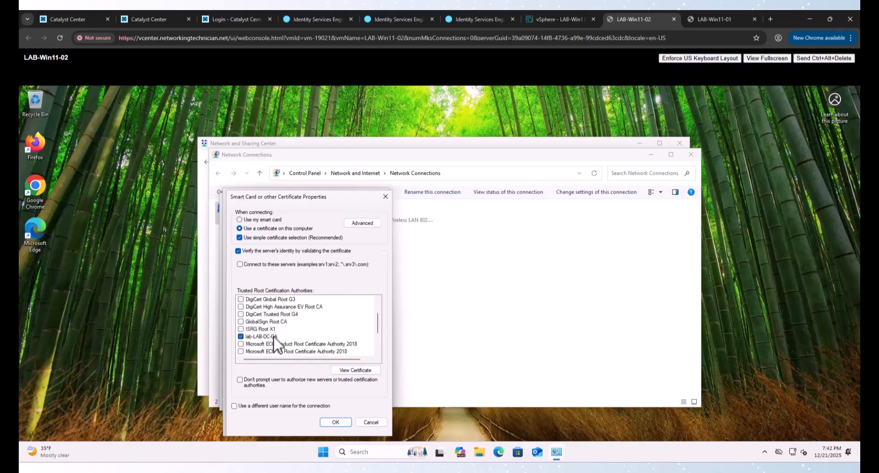
click(362, 224)
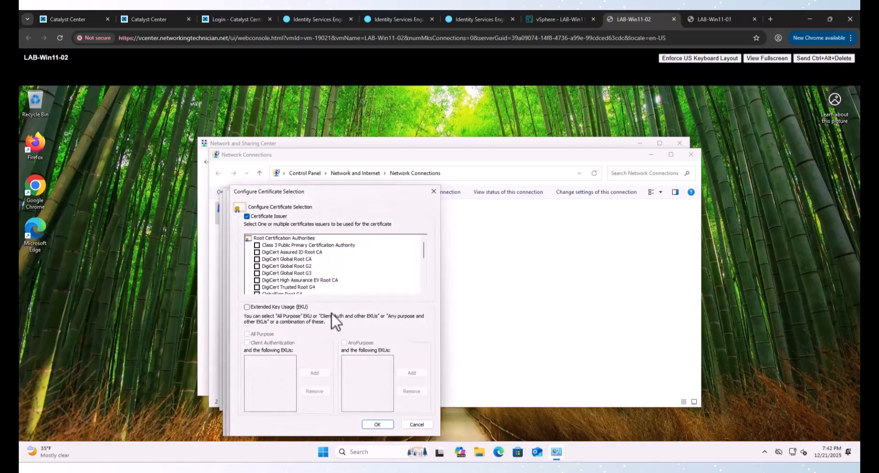
scroll(277, 270, down, 3)
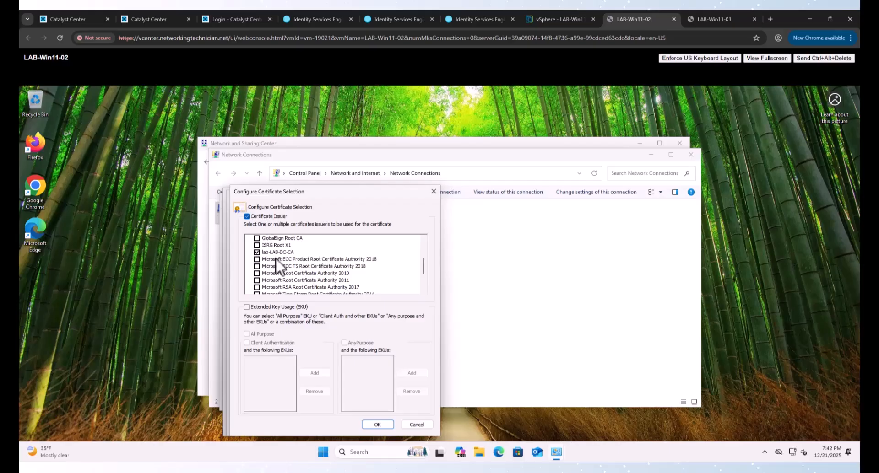
scroll(274, 256, down, 2)
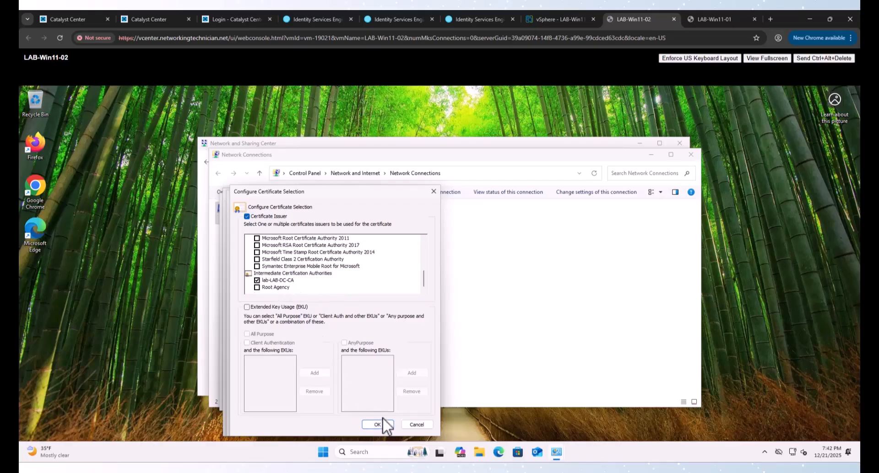
click(416, 425)
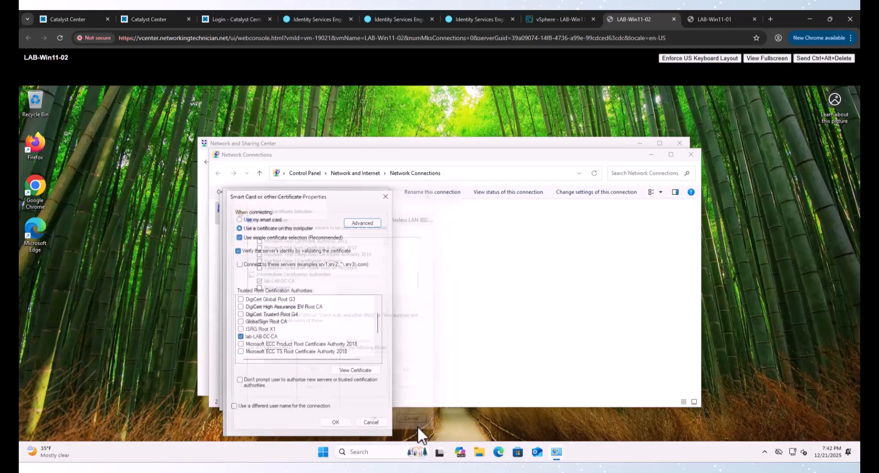
click(357, 223)
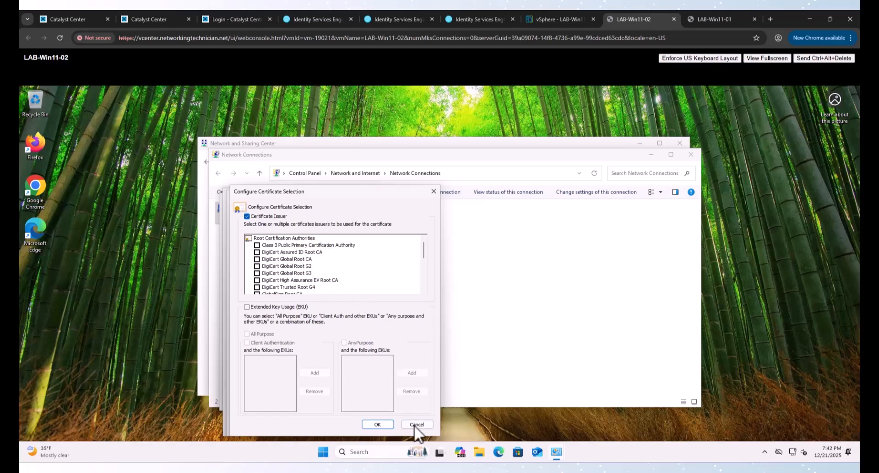
click(414, 425)
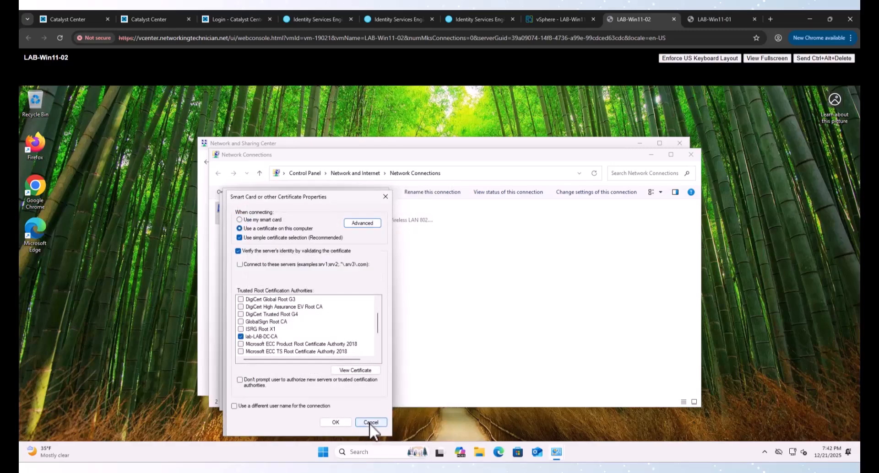
Step: Cancel the EAP-TLS, TEAP and Ethernet0 dialogs, then shift the Network Connections window left
click(370, 423)
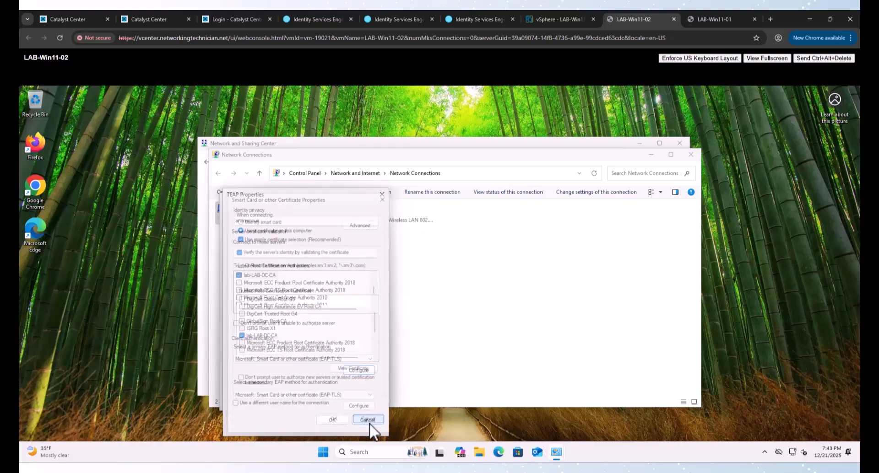
click(368, 421)
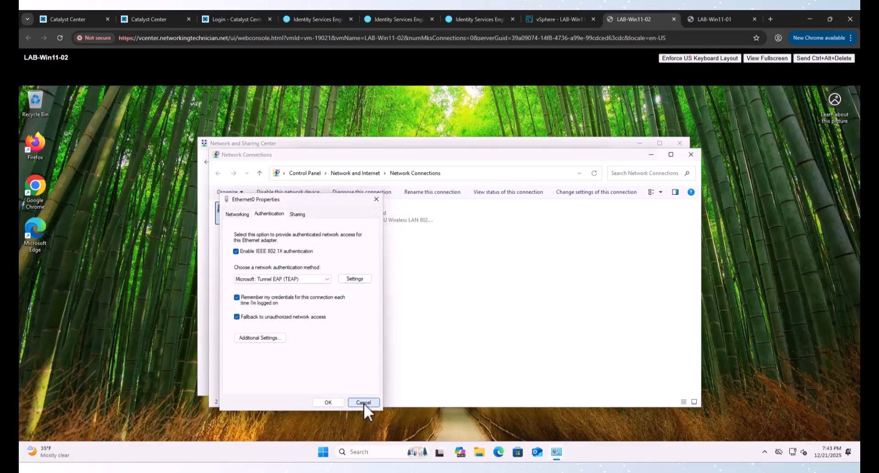
click(364, 403)
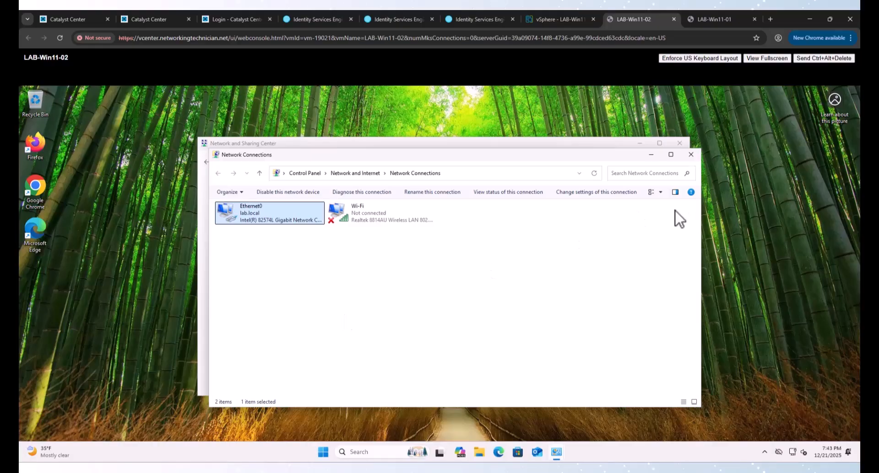
drag(604, 155, 573, 152)
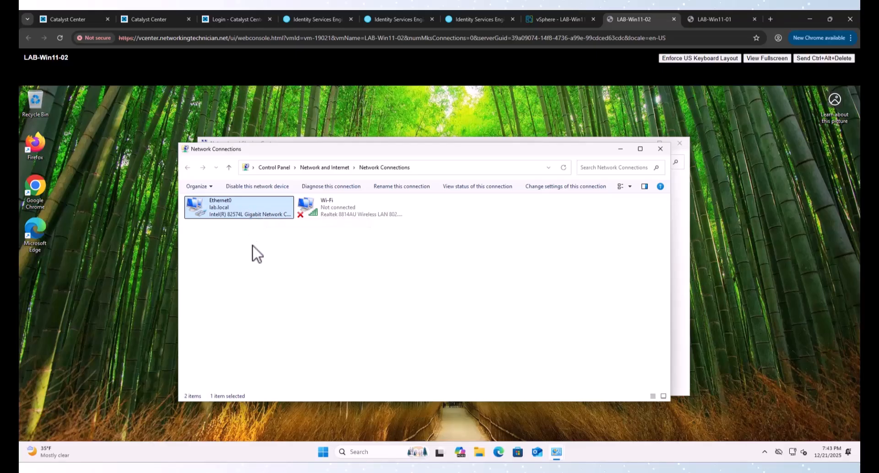
Step: On LAB-Win11-01, open Control Panel and reach the network adapter list via Network and Sharing Center
click(702, 18)
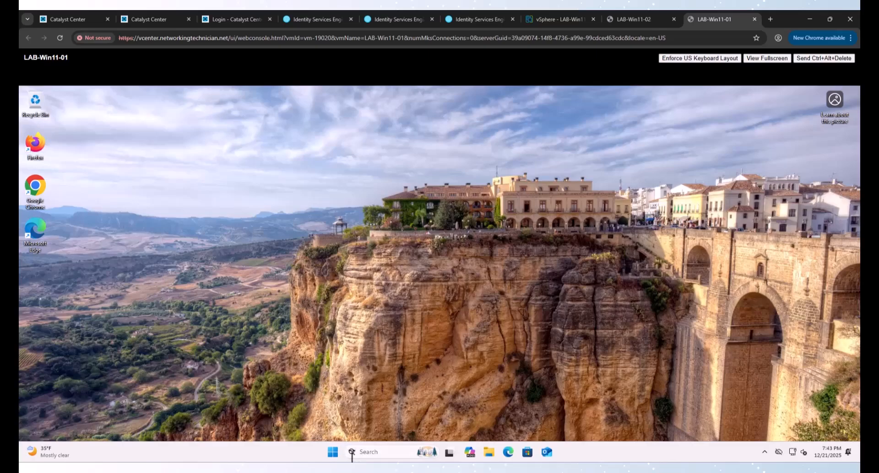
click(333, 453)
text(compu)
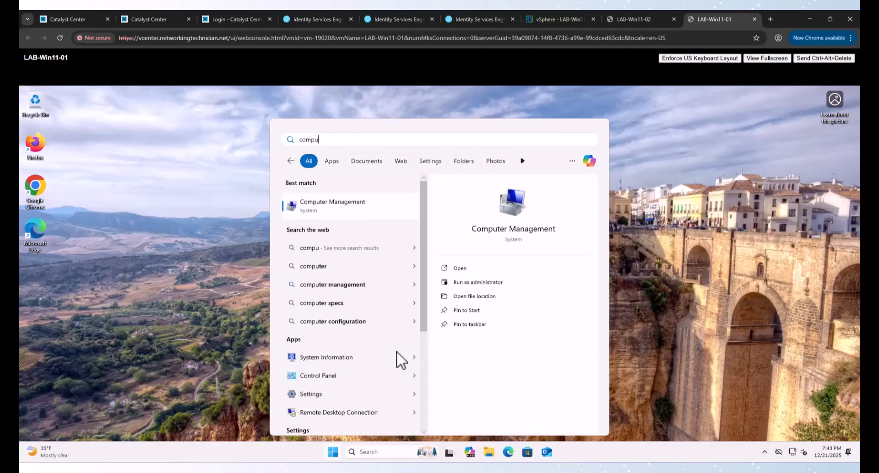
key(ctrl+a)
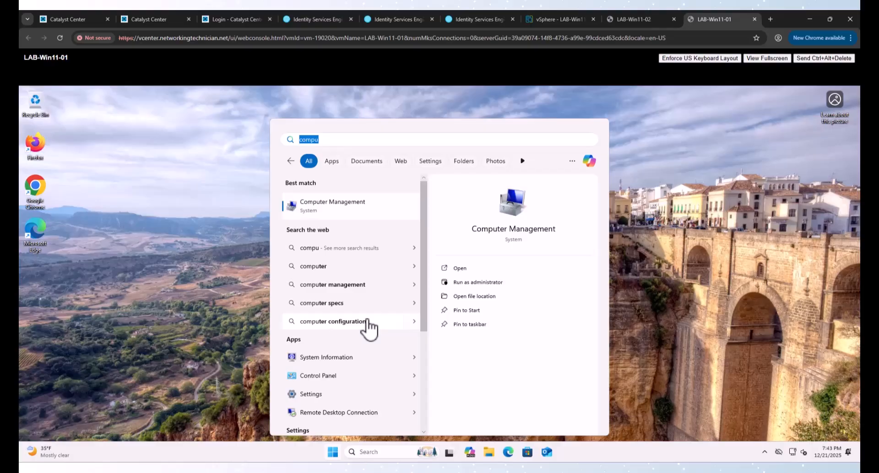
text(contro)
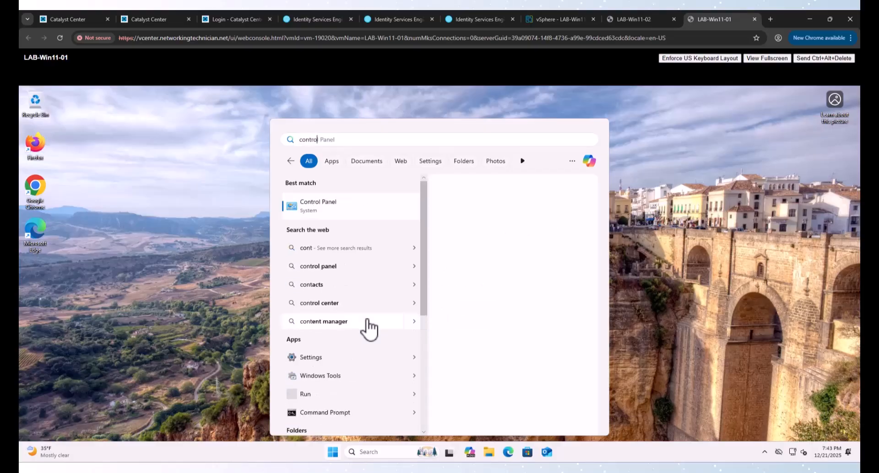
click(359, 208)
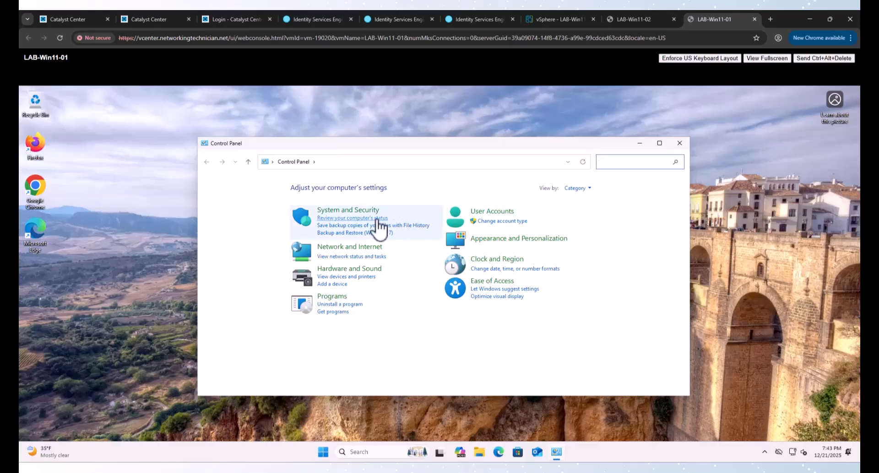
click(350, 247)
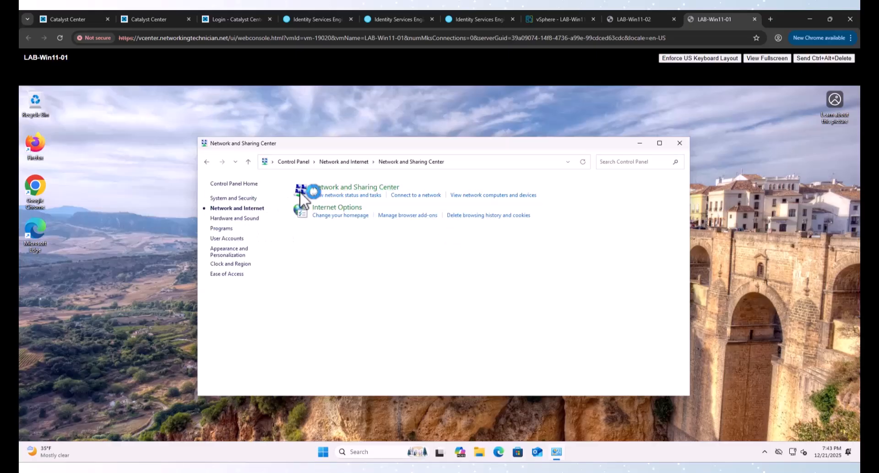
click(311, 188)
click(238, 199)
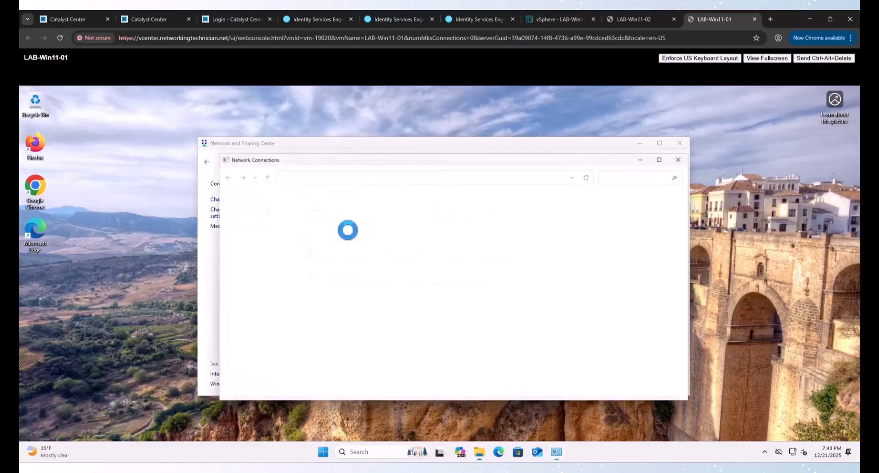
Step: Open Ethernet0's properties, entering the administrator account credentials at the UAC prompt
right_click(252, 213)
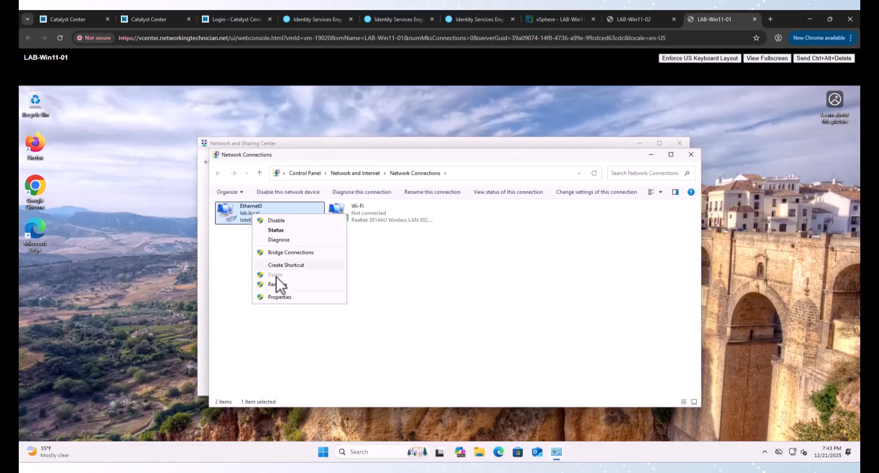
click(280, 297)
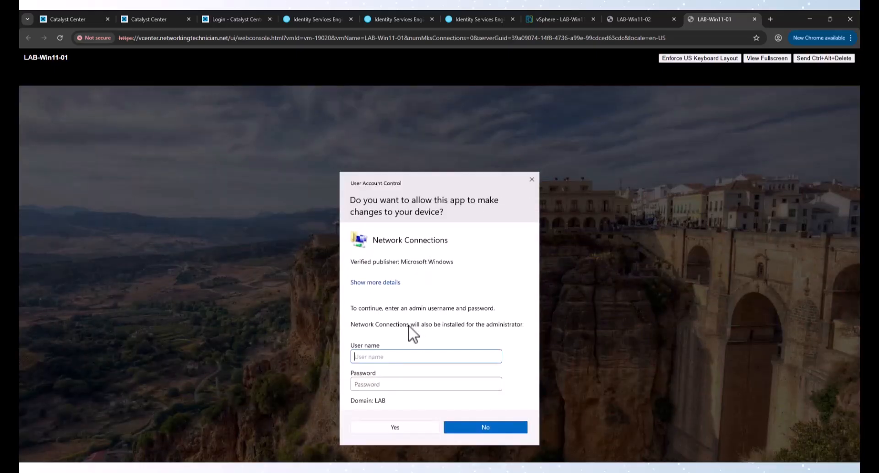
click(411, 357)
text(administrator)
key(Tab)
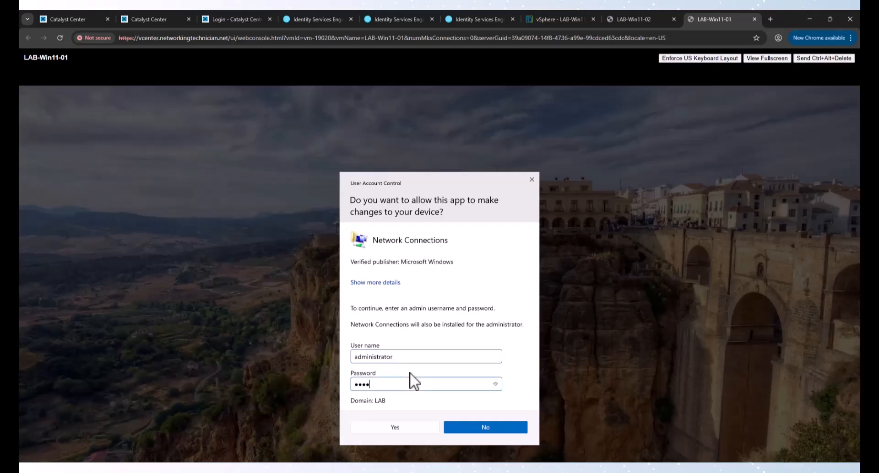
key(Return)
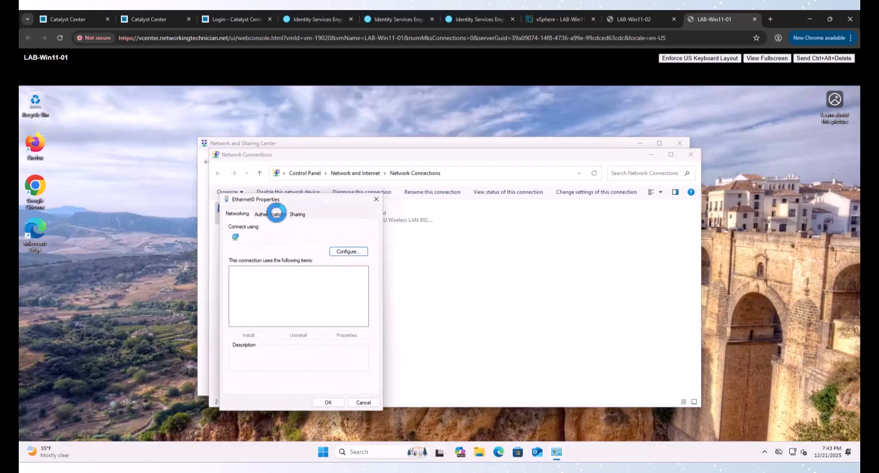
Step: Confirm the TEAP authentication settings, cancel and close all windows, and return to Catalyst Center
click(269, 214)
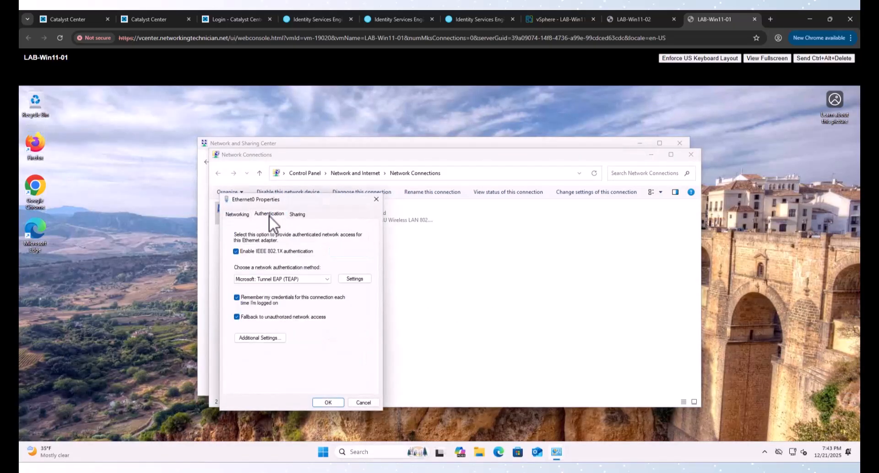
click(355, 279)
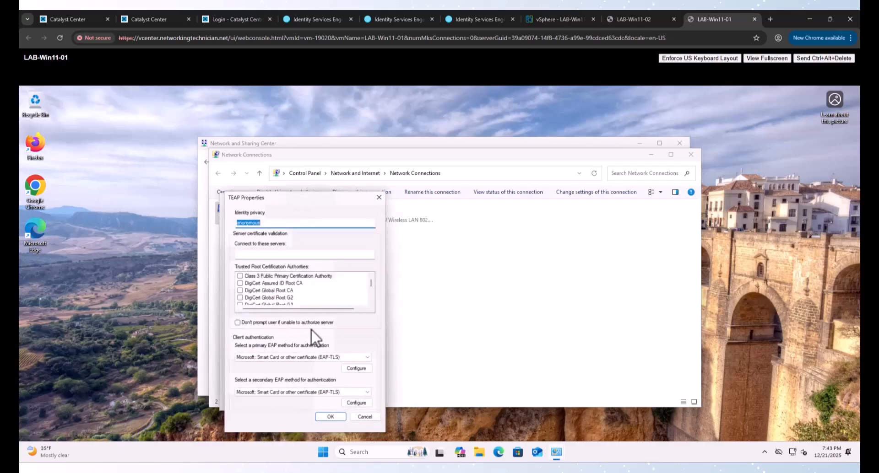
click(360, 421)
click(364, 403)
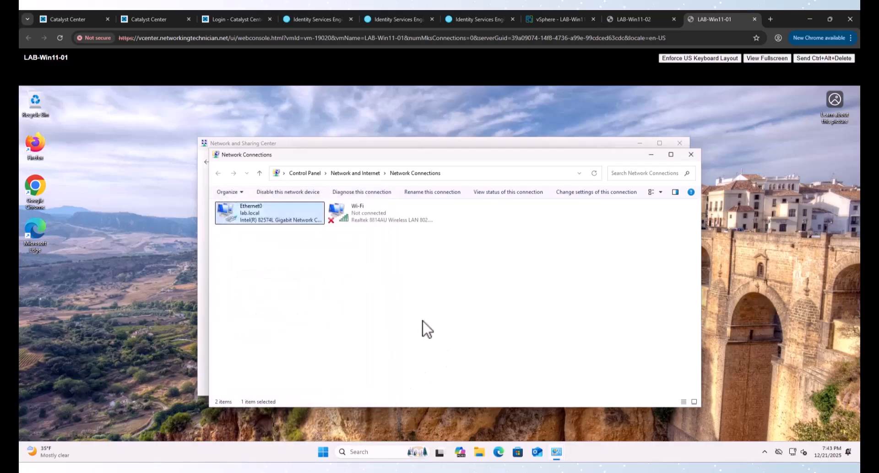
click(691, 155)
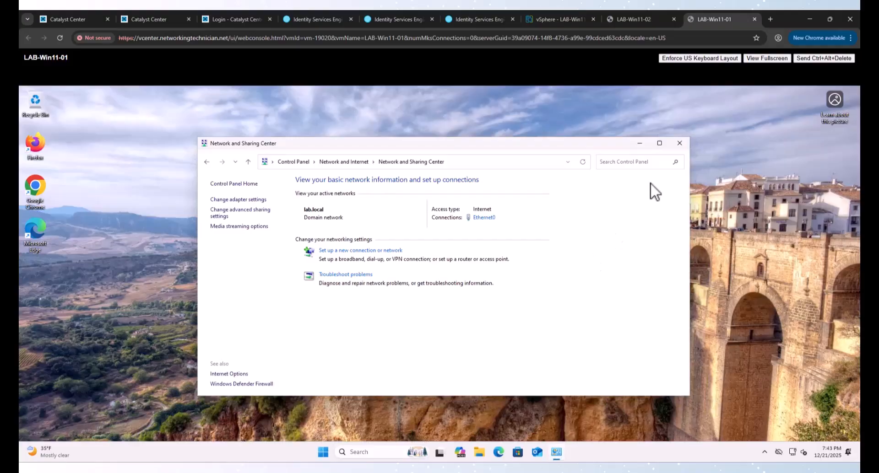
click(680, 144)
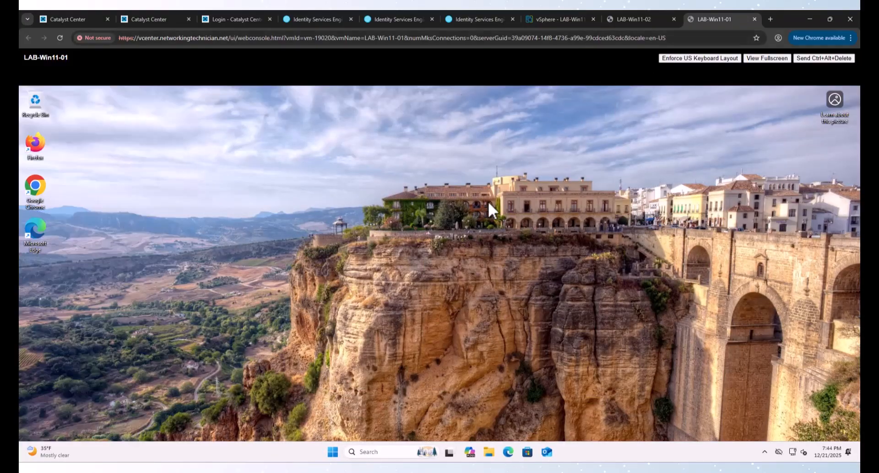
click(151, 18)
Step: Clear the port assignment on GigabitEthernet1/0/36 in Fabric2's port list
click(467, 300)
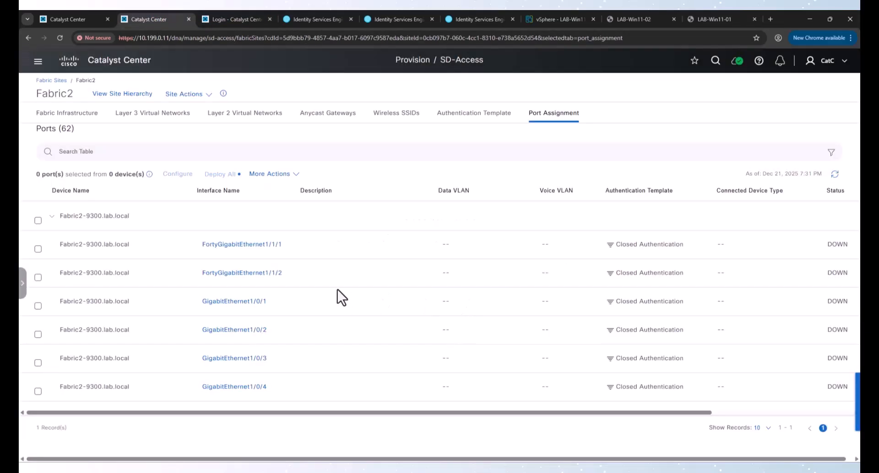
scroll(198, 341, down, 15)
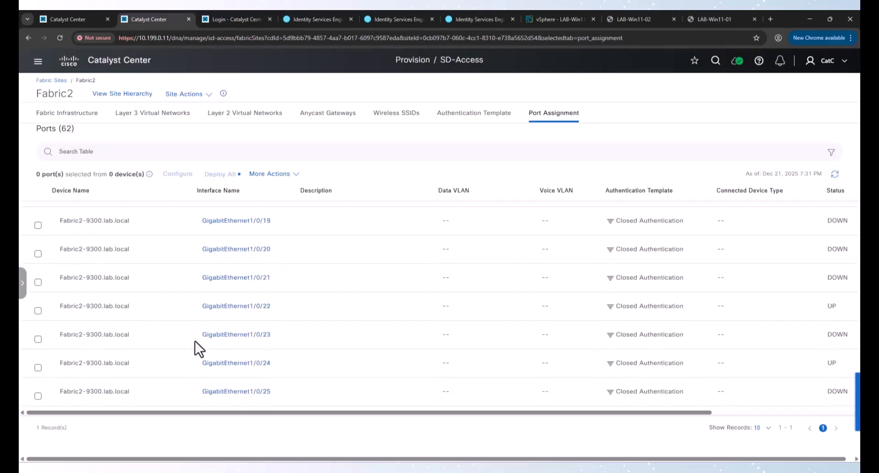
scroll(194, 341, down, 4)
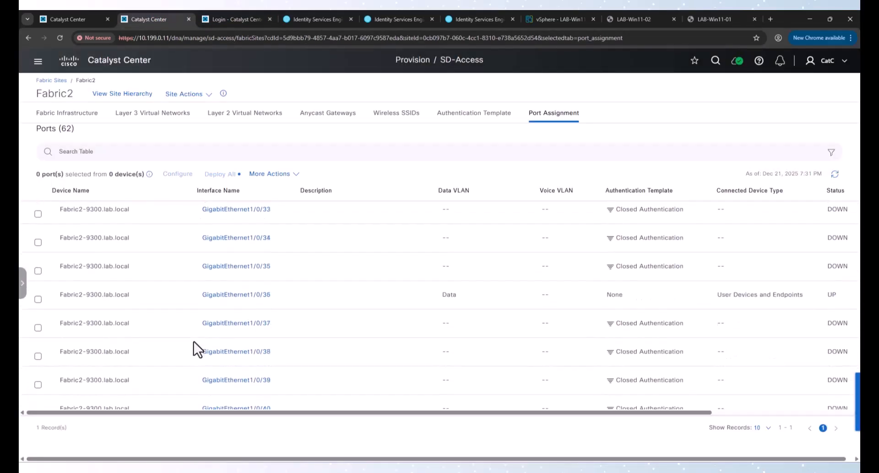
click(38, 295)
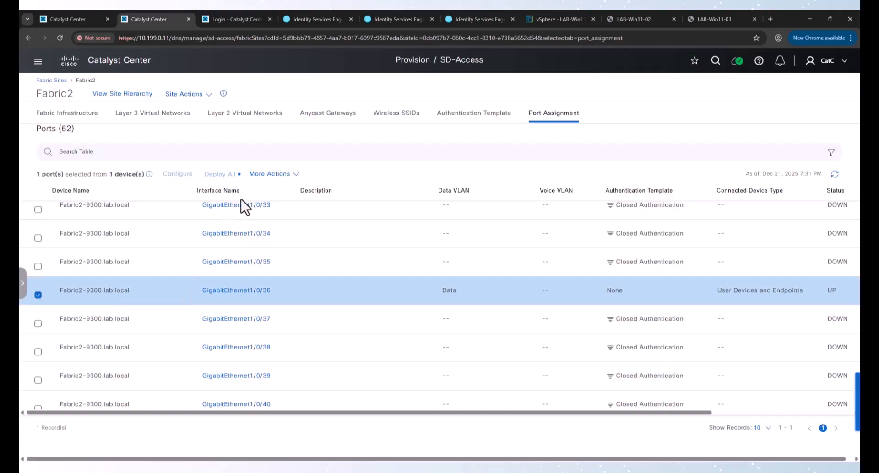
click(272, 174)
click(289, 197)
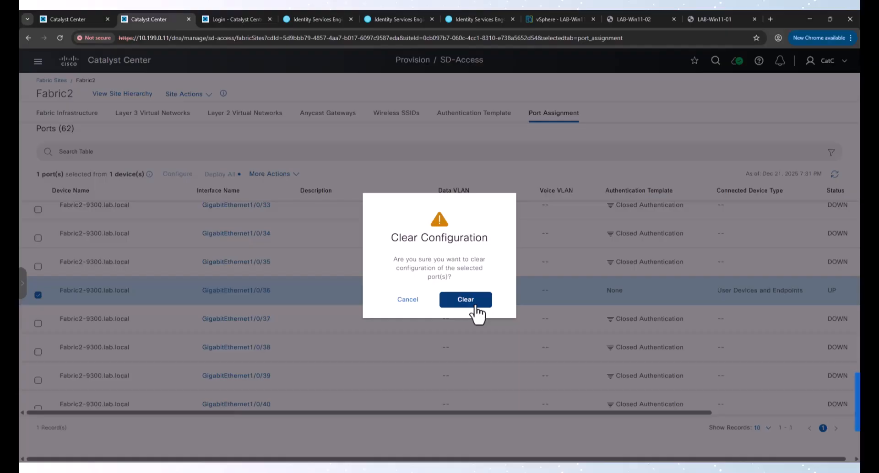
click(474, 305)
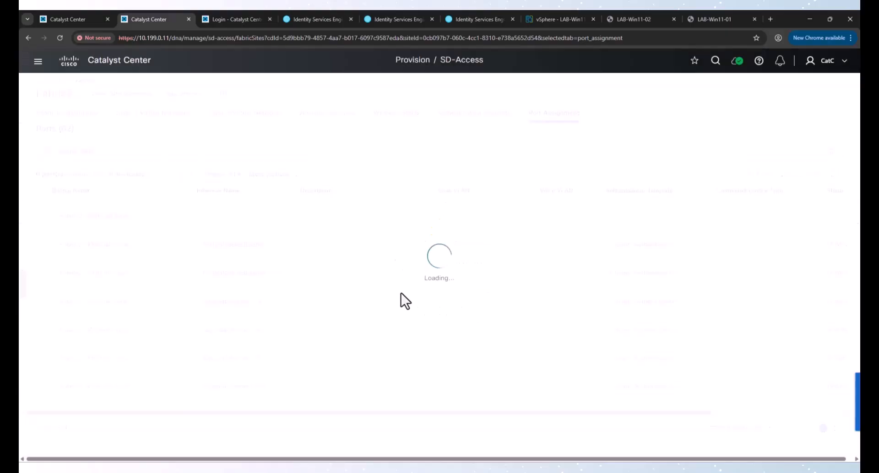
Step: Deploy all Fabric2 port changes immediately, then go back to the Fabric Sites overview
click(220, 174)
click(819, 427)
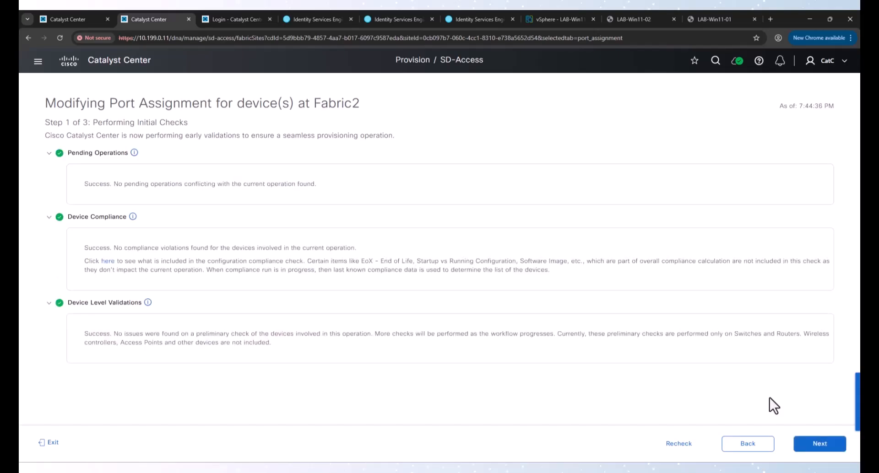
click(830, 446)
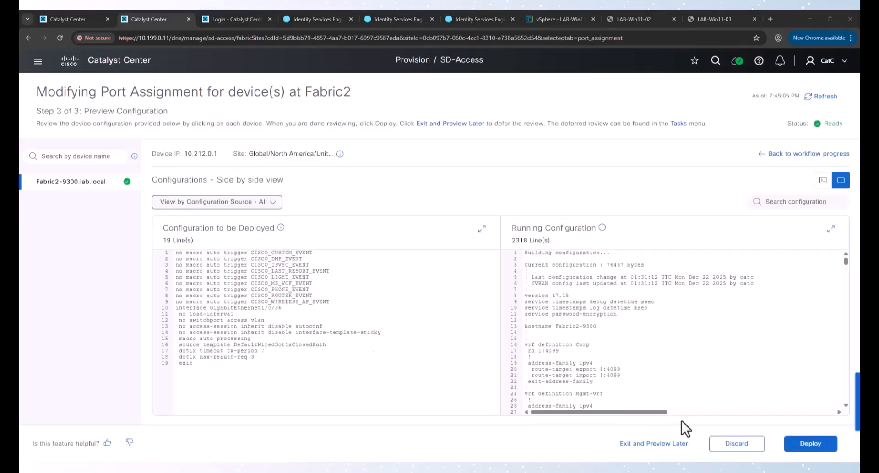
drag(177, 310, 417, 376)
click(810, 443)
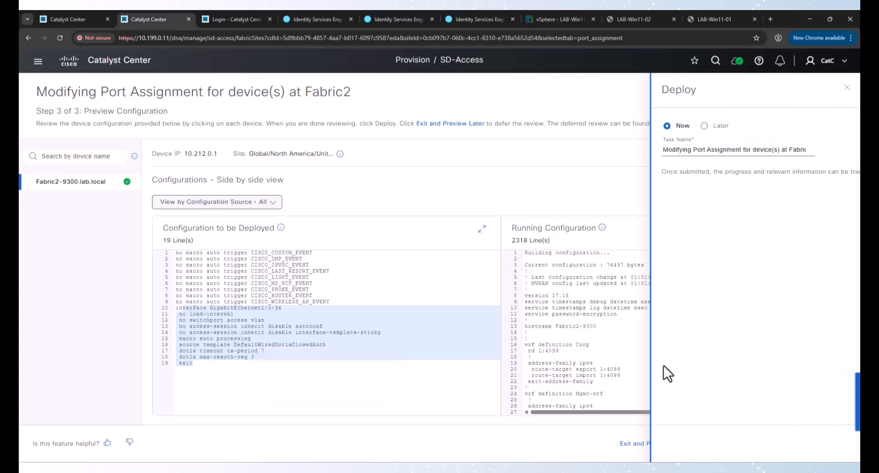
click(819, 443)
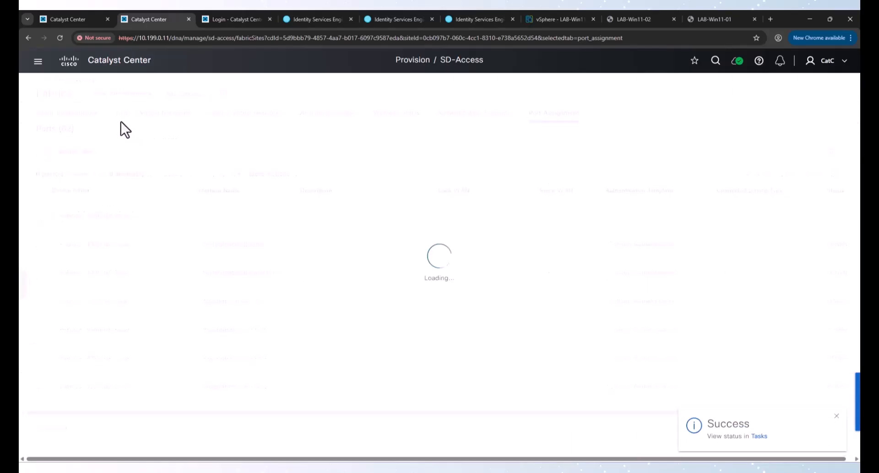
click(54, 82)
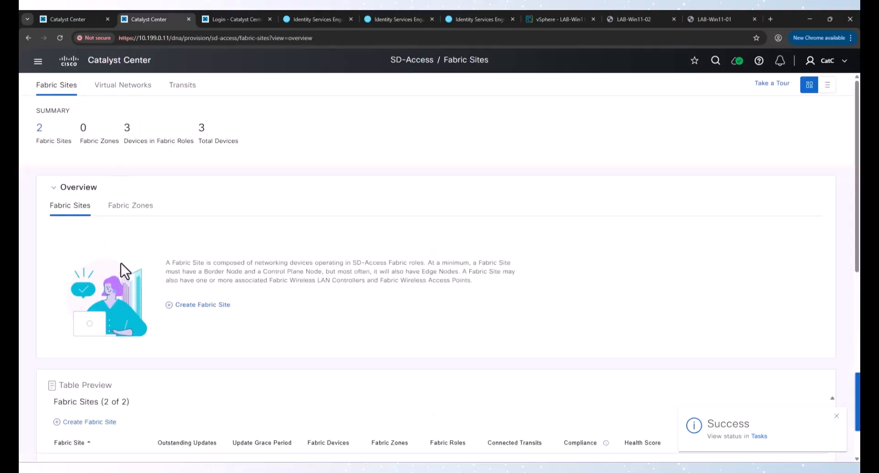
Step: In Fabric1's port assignments, clear the assignment on GigabitEthernet1/0/36
scroll(115, 309, down, 5)
click(63, 249)
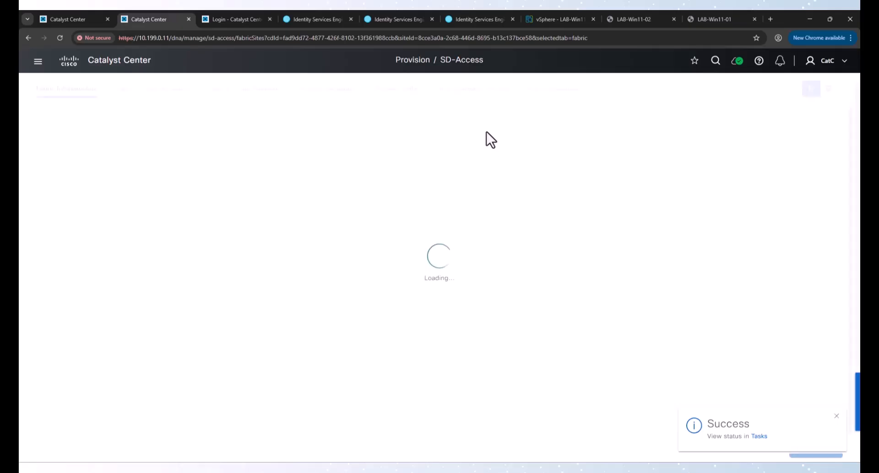
click(544, 114)
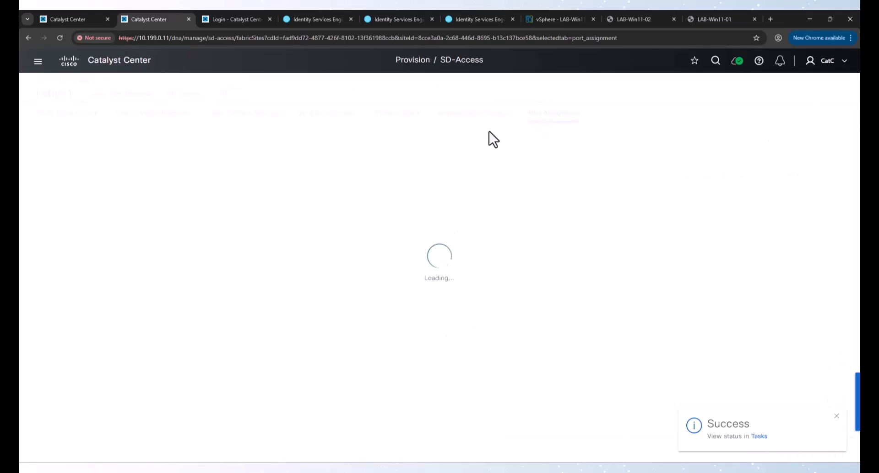
scroll(199, 326, down, 20)
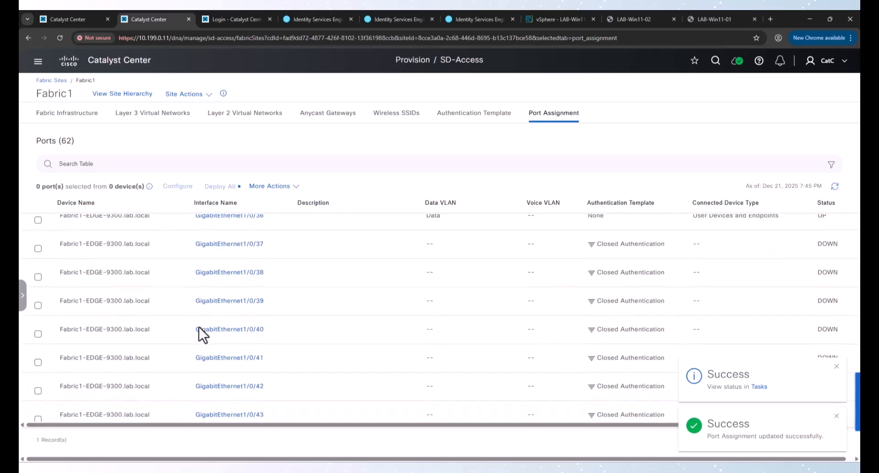
click(38, 263)
click(257, 186)
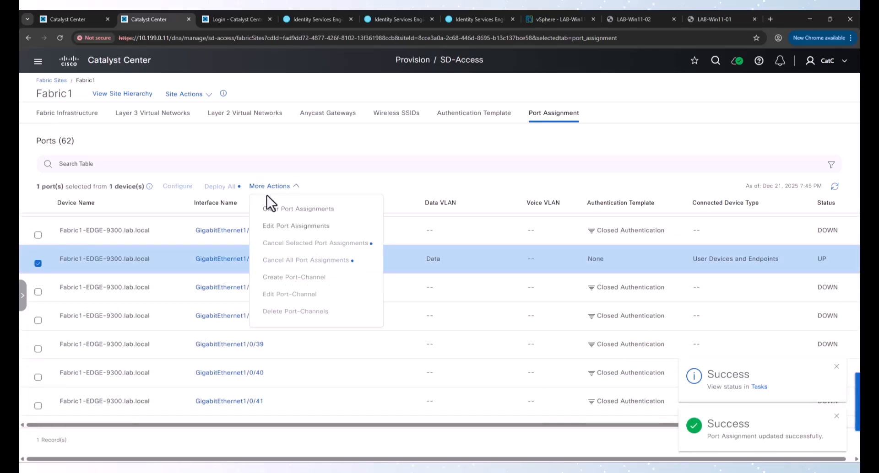
click(274, 223)
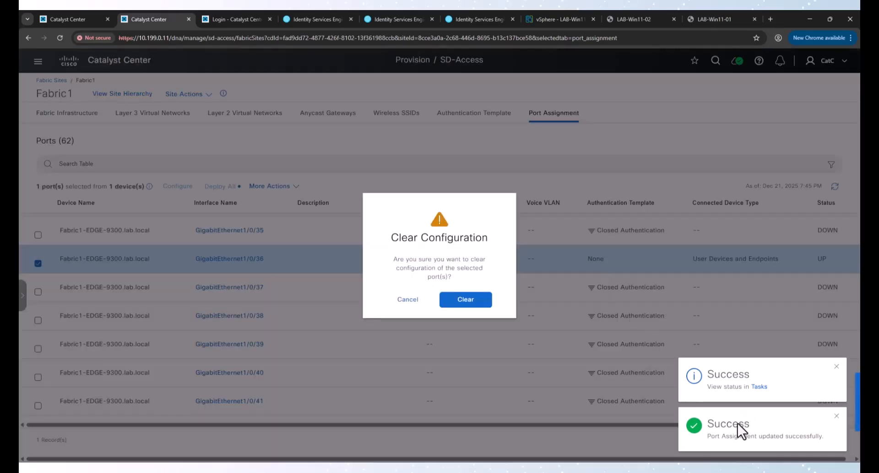
click(475, 304)
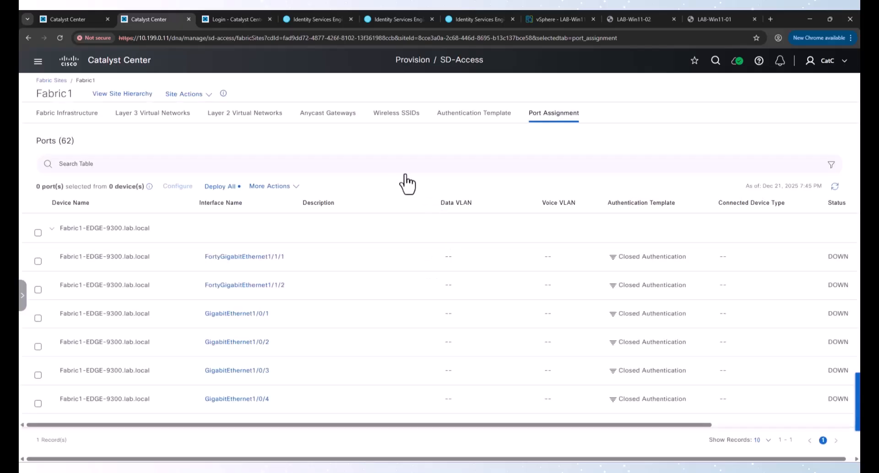
Step: Deploy all pending Fabric1 port changes to run now
click(223, 188)
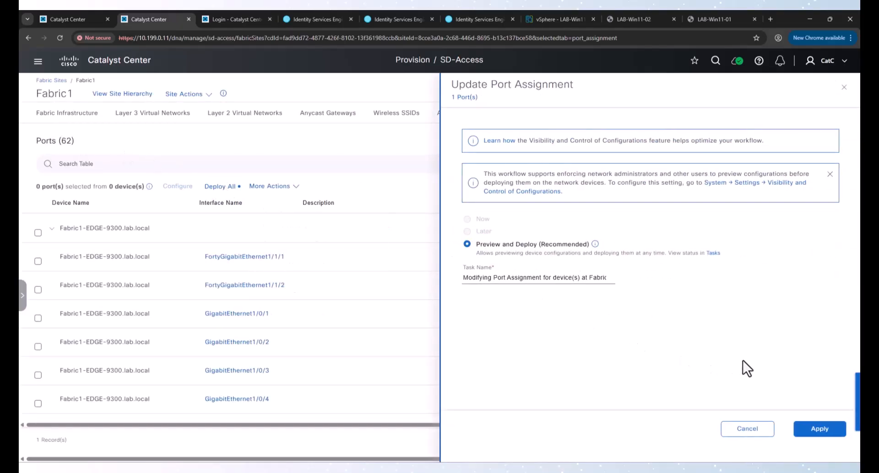
click(805, 430)
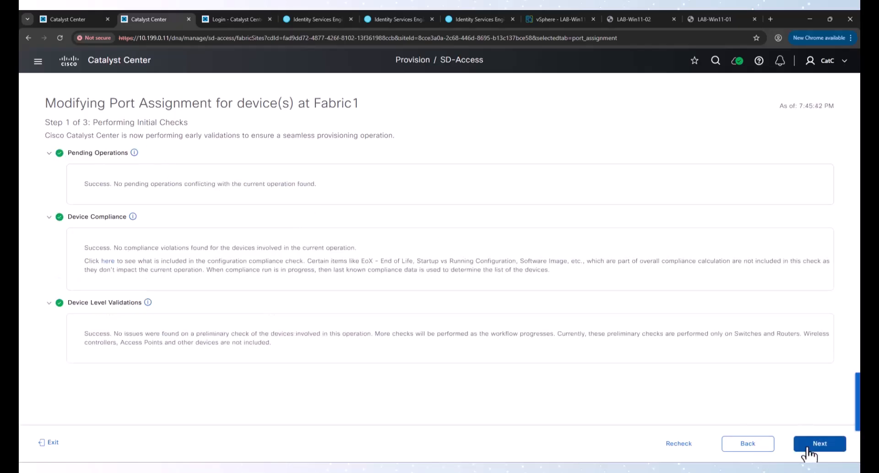
click(806, 444)
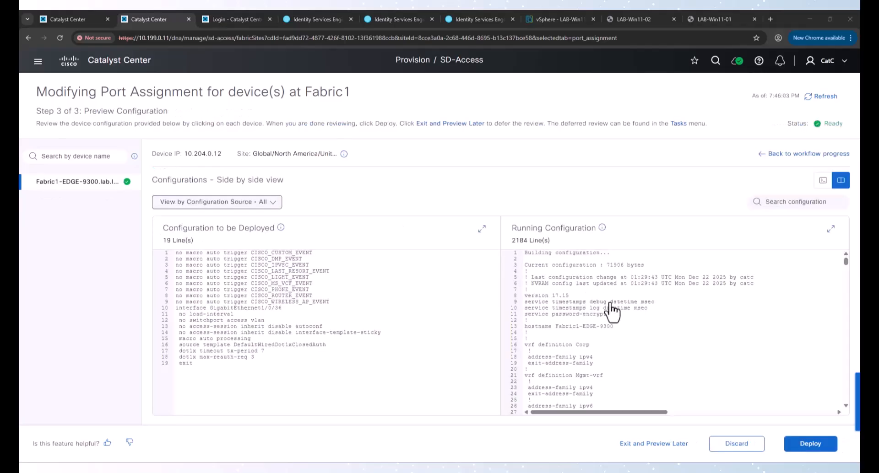
click(810, 444)
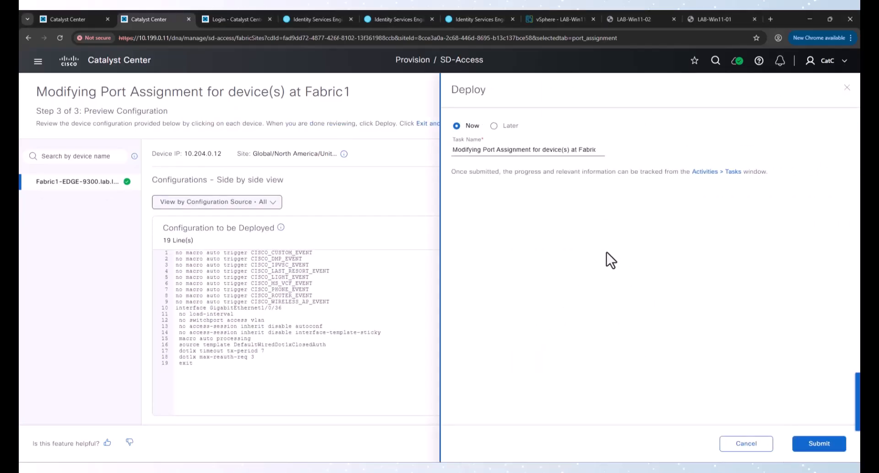
click(833, 442)
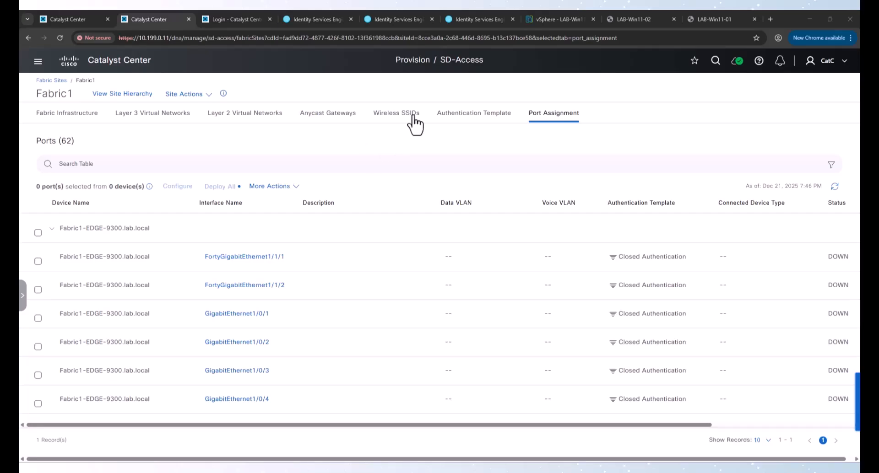
Step: On LAB-Win11-02, sign in from the Ethernet notification and bring up the lab.local certificate prompt
click(634, 19)
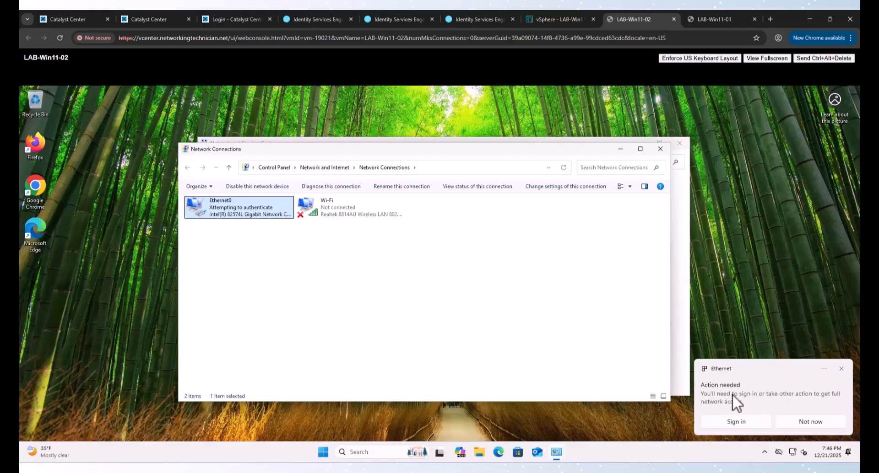
click(738, 422)
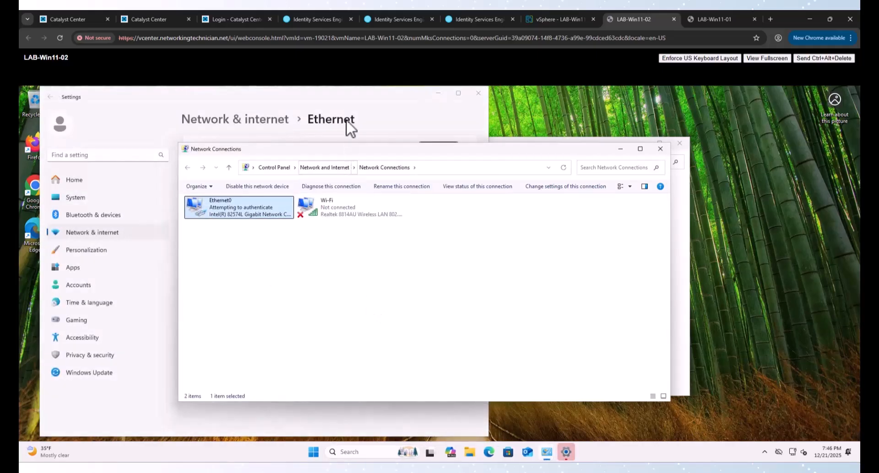
click(346, 95)
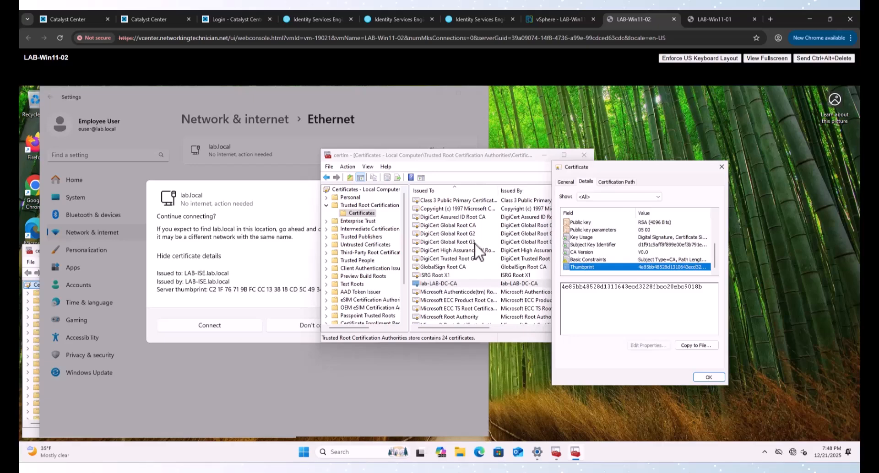
click(211, 198)
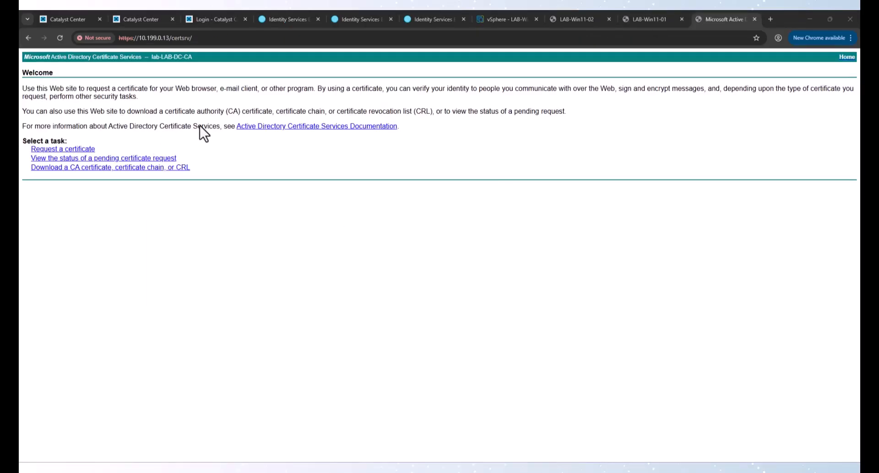
Step: From the certsrv page, download the lab-LAB-DC-CA CA certificate as certnew.cer in DER encoding
click(210, 38)
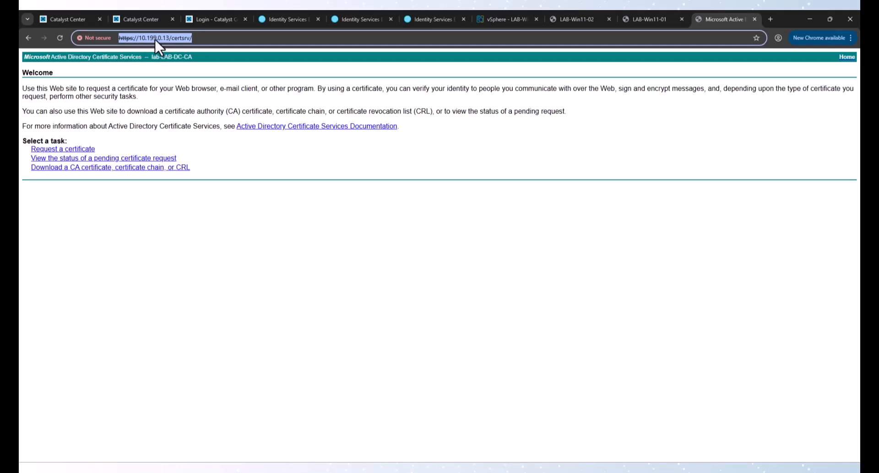
click(90, 168)
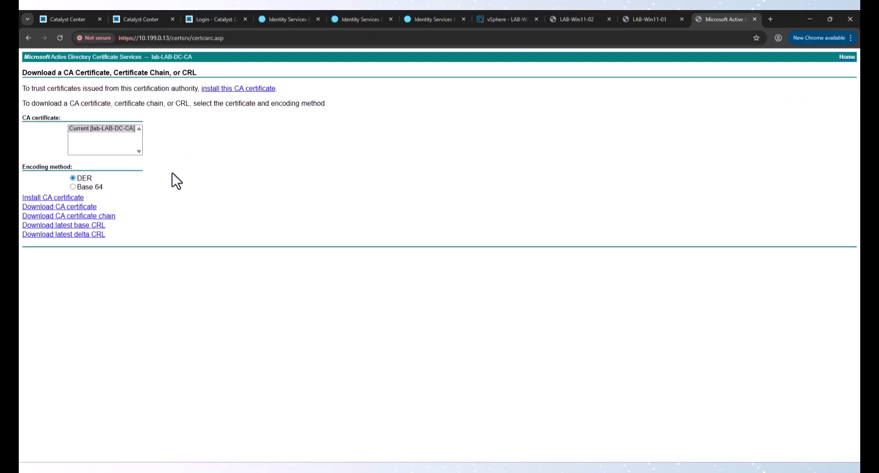
click(73, 207)
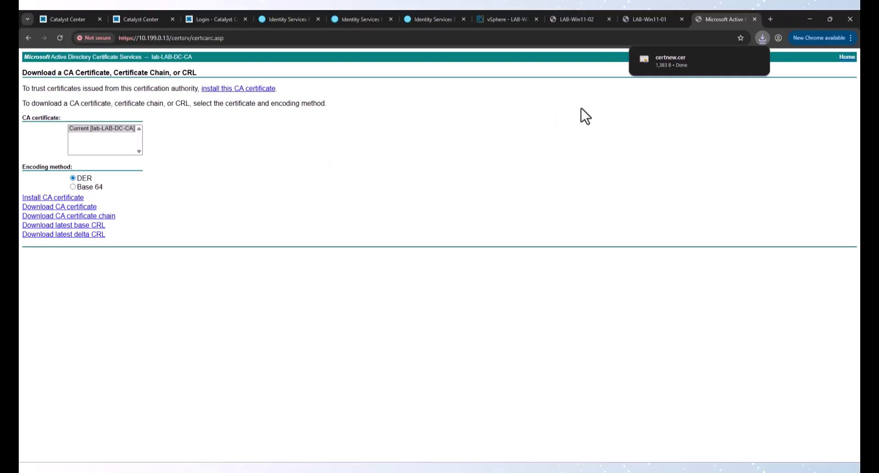
click(422, 20)
Step: Under Administration > System > Certificates > Trusted Certificates, import certnew.cer
click(30, 64)
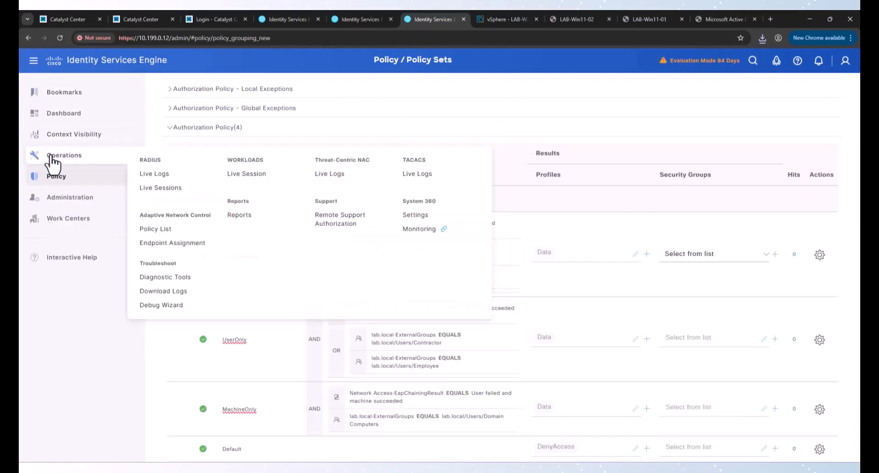
mouse_move(74, 201)
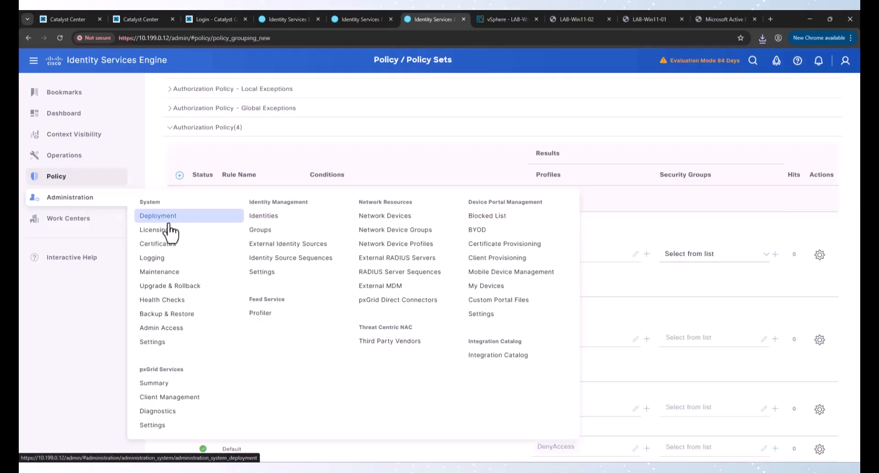
click(160, 258)
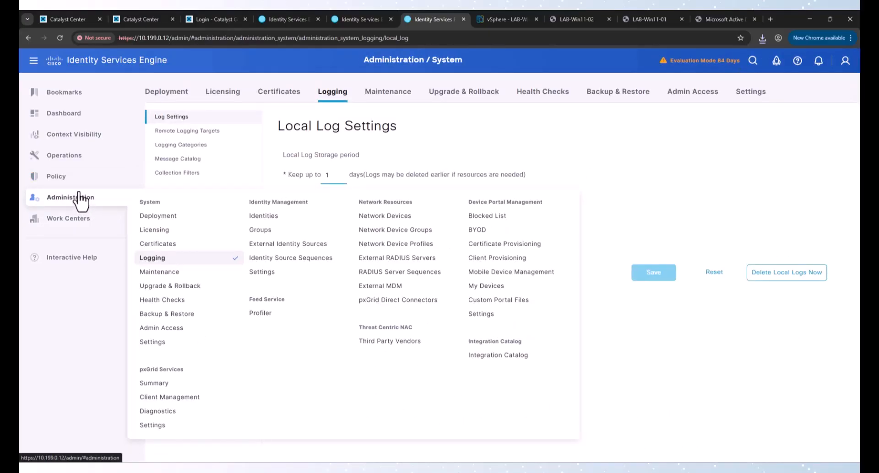
click(171, 243)
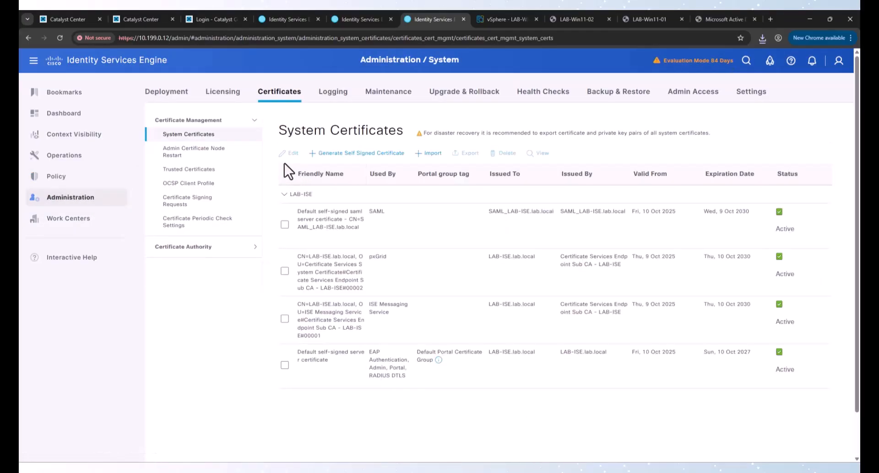
click(188, 169)
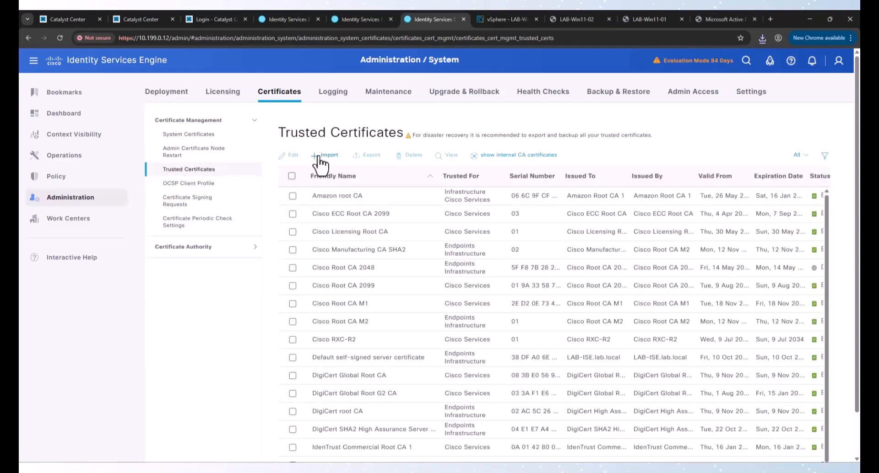
click(322, 157)
click(414, 147)
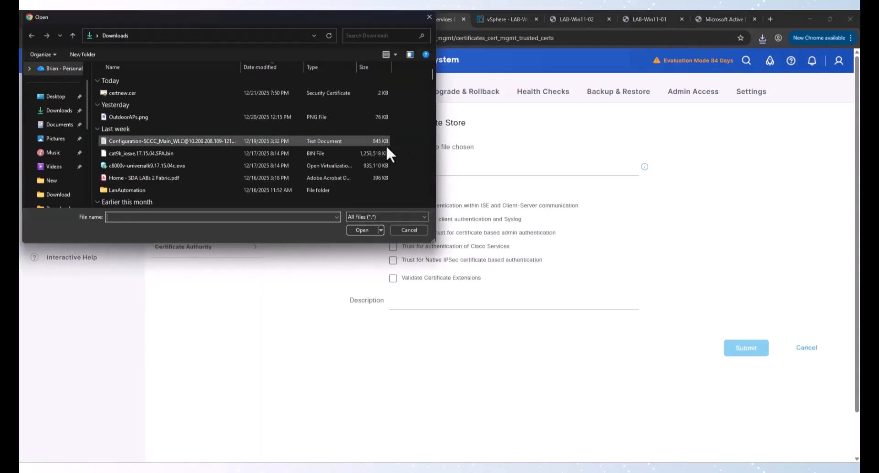
double_click(138, 94)
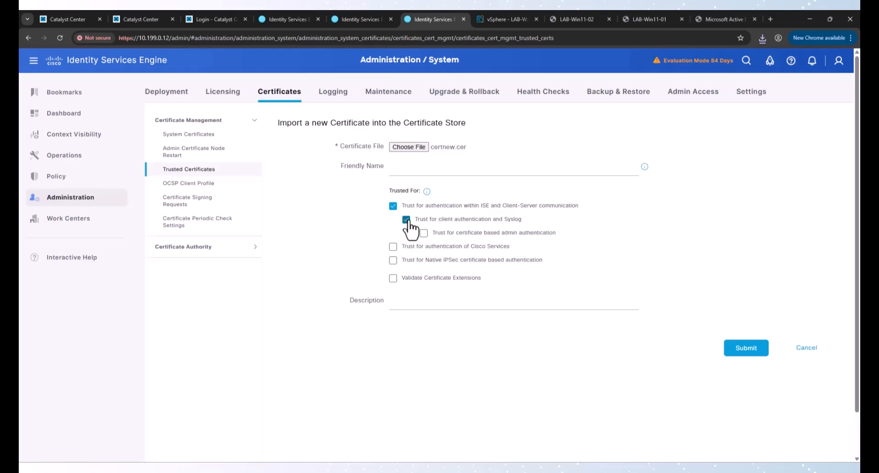
Step: Trust it for admin, Cisco Services and Native IPSec authentication with extension validation, and submit
click(424, 233)
click(392, 247)
click(393, 260)
click(393, 278)
click(728, 347)
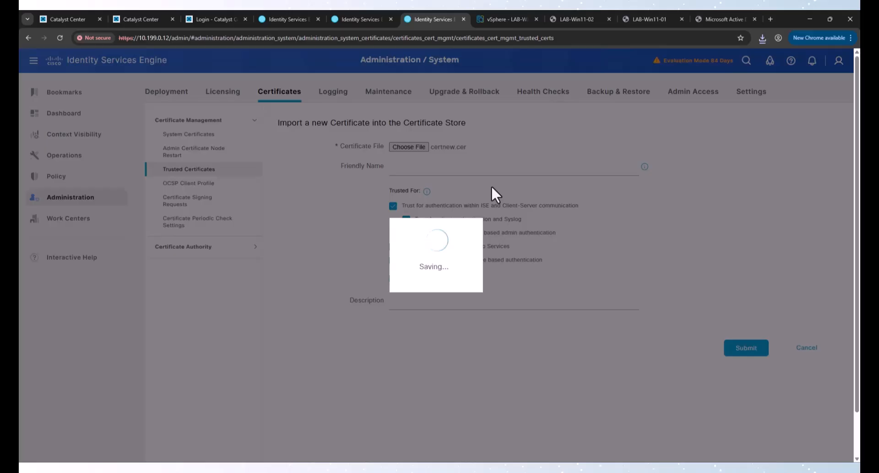
scroll(369, 325, down, 1)
scroll(368, 326, down, 1)
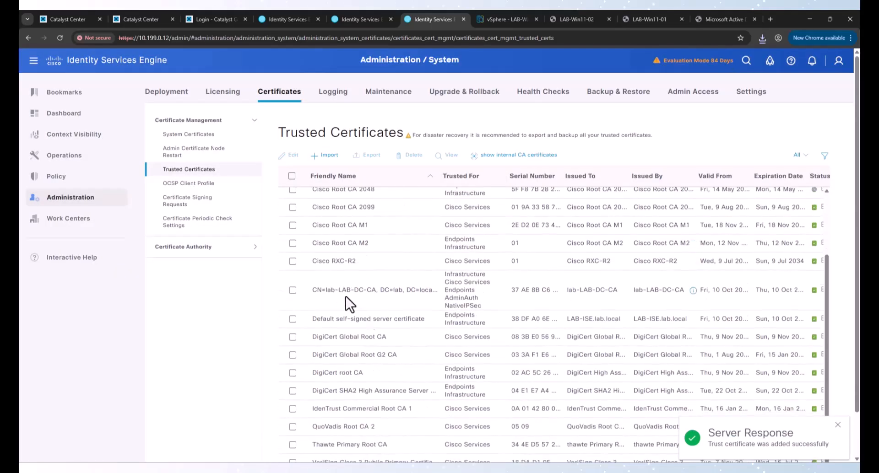
drag(339, 290, 424, 290)
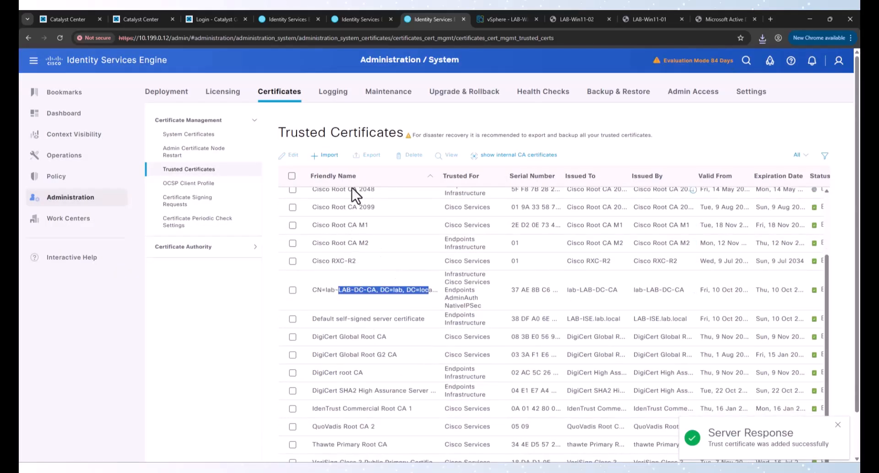
click(203, 136)
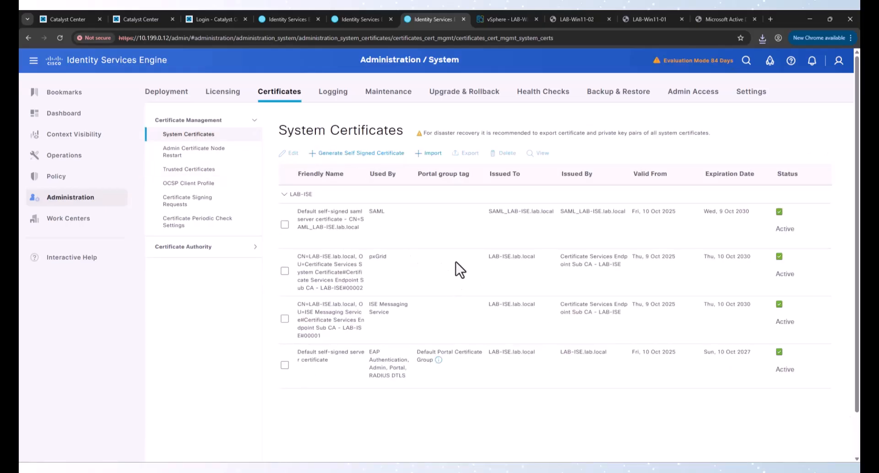
Step: Highlight the default certificate's EAP Authentication usage in the certificate list
drag(368, 353, 385, 352)
click(361, 351)
drag(304, 354, 412, 389)
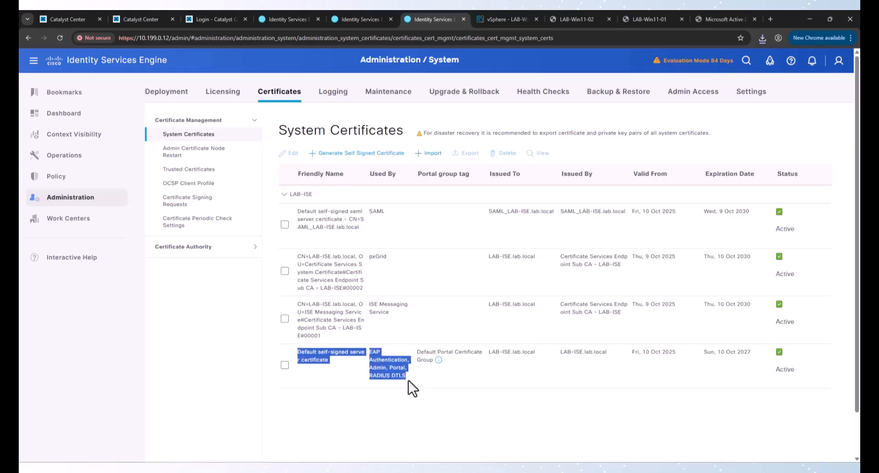
drag(394, 355, 344, 363)
click(337, 352)
click(373, 356)
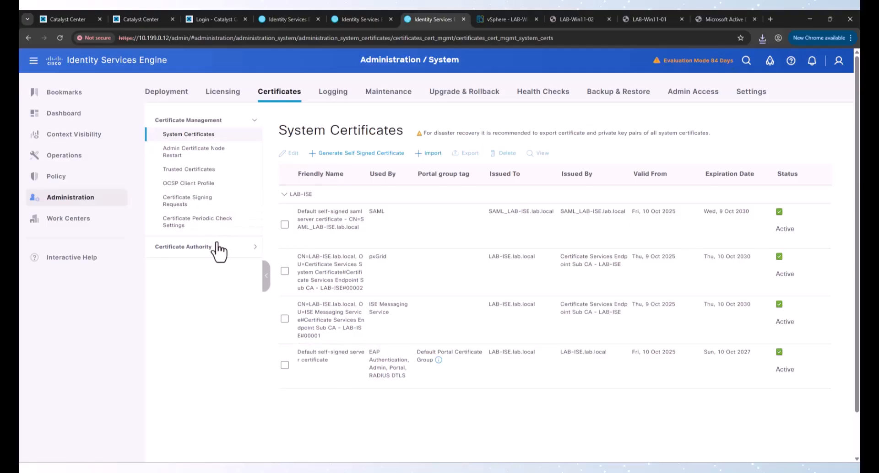
Step: Start a new certificate signing request with organizational unit IT and organization LAB
click(196, 206)
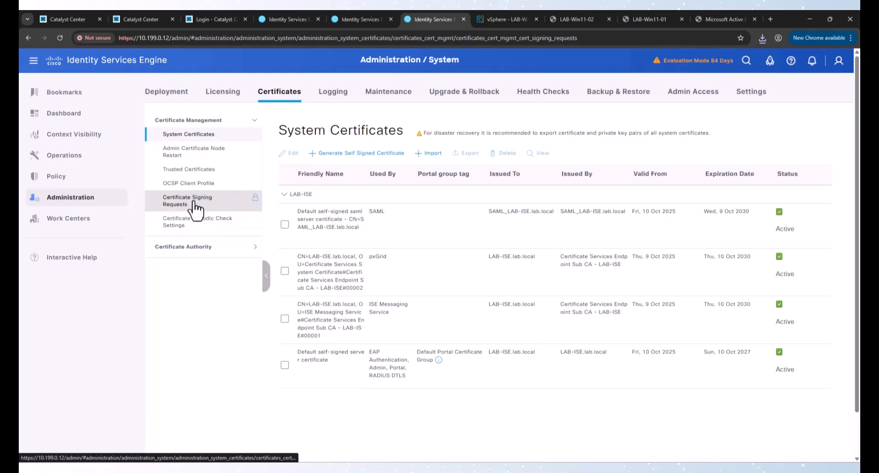
click(364, 157)
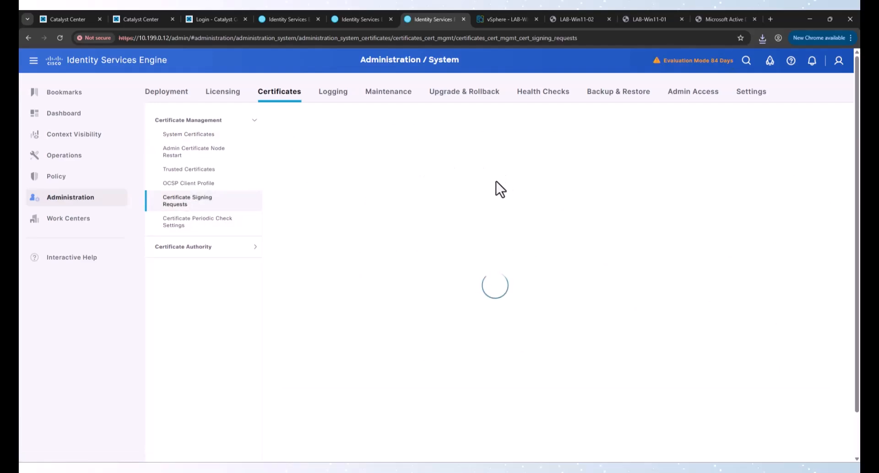
scroll(408, 202, down, 5)
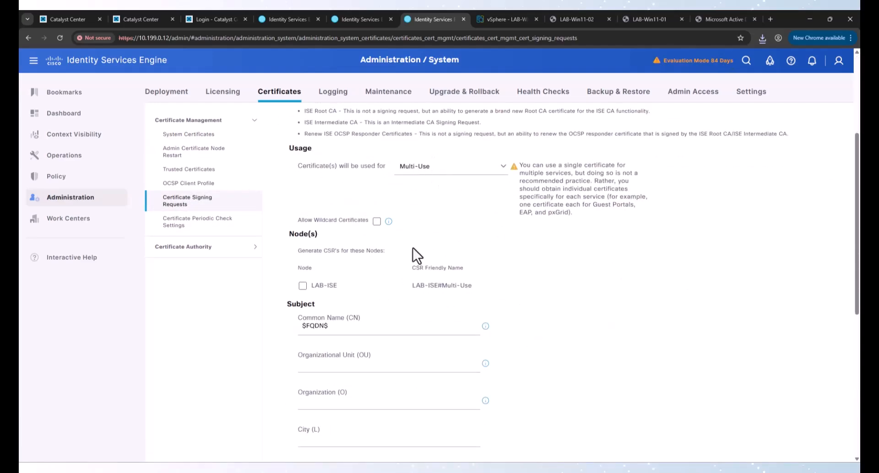
scroll(411, 261, down, 2)
click(392, 280)
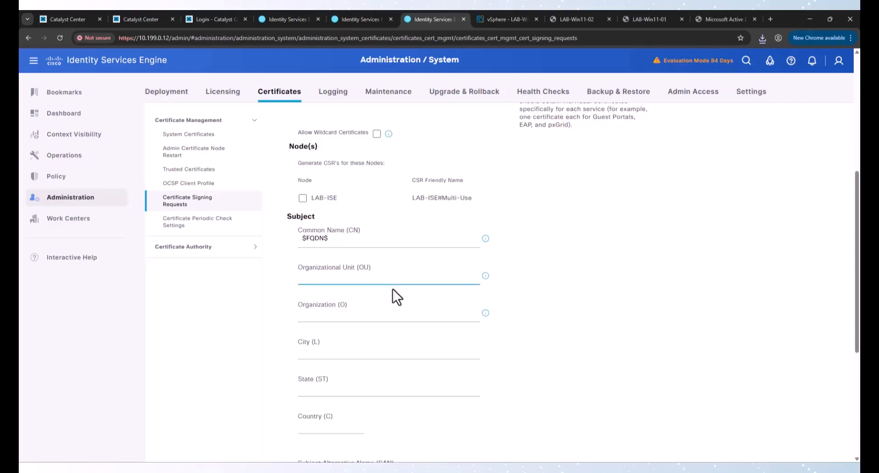
text(IT)
key(Tab)
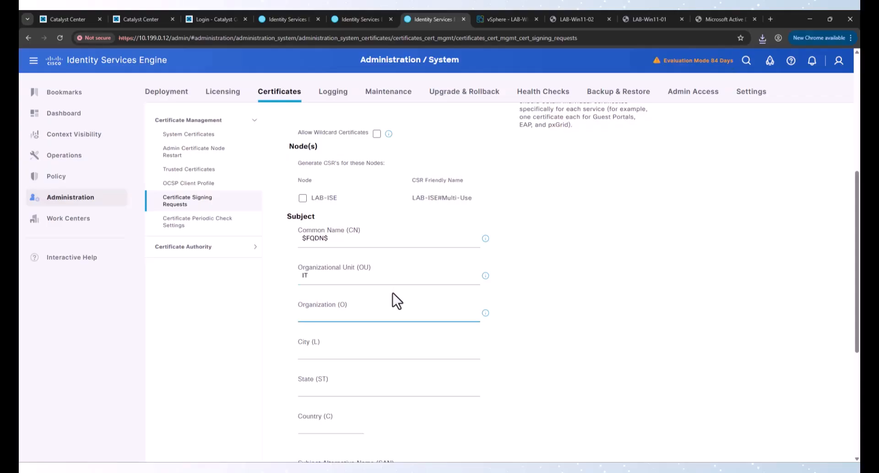
text(LAB)
key(Tab)
scroll(395, 295, down, 5)
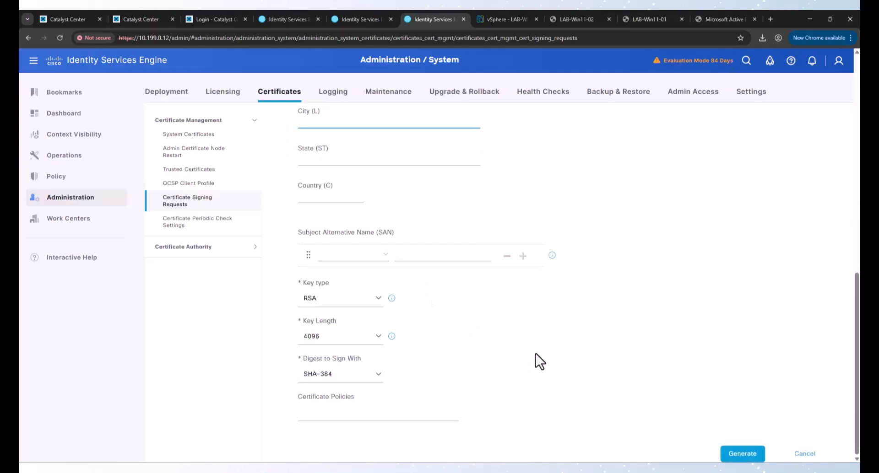
Step: Include node LAB-ISE and generate the multi-use signing request
click(726, 452)
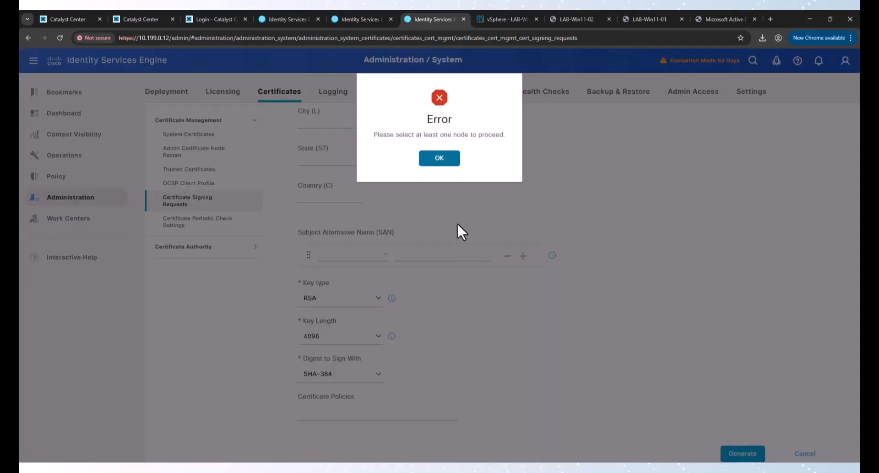
click(440, 159)
scroll(420, 253, up, 8)
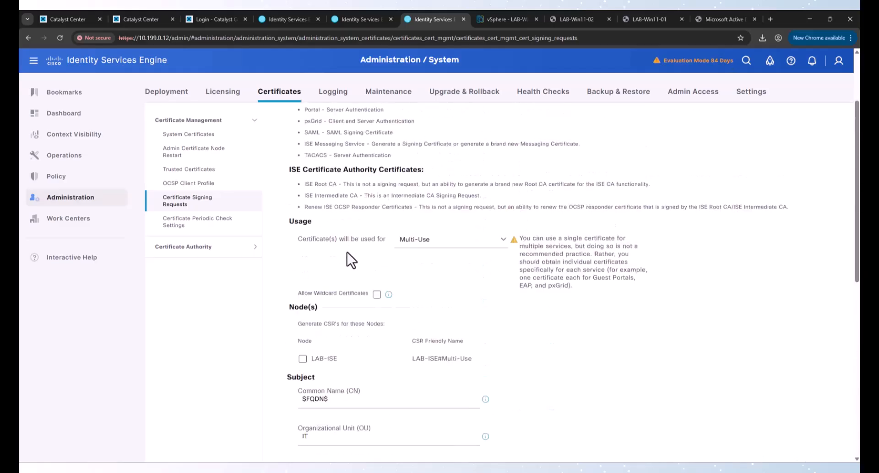
click(303, 362)
scroll(564, 386, down, 8)
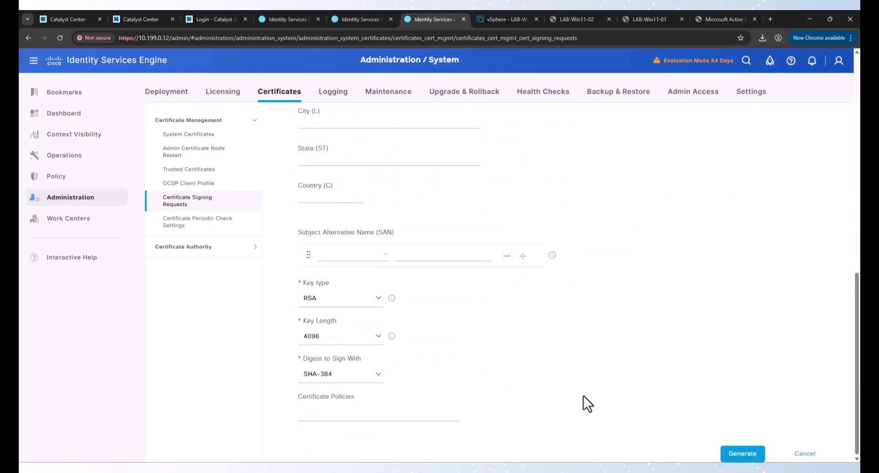
click(726, 459)
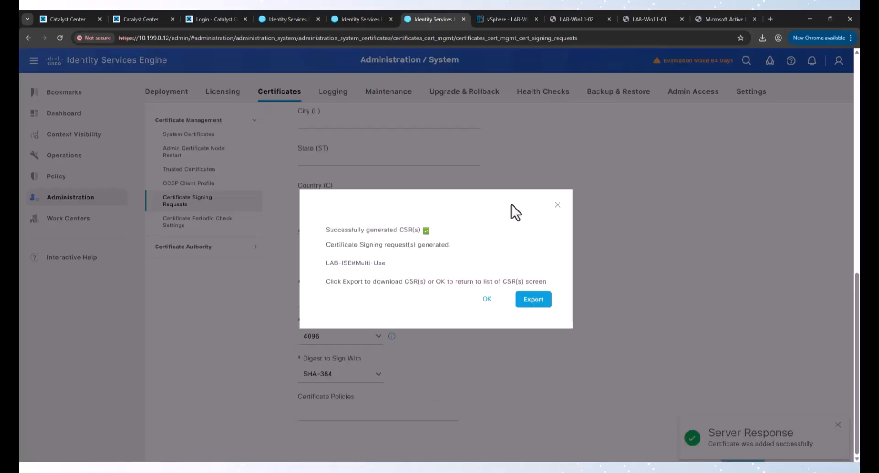
Step: Export the LAB-ISE request as a .pem file, open it in Notepad and select all its text
click(531, 301)
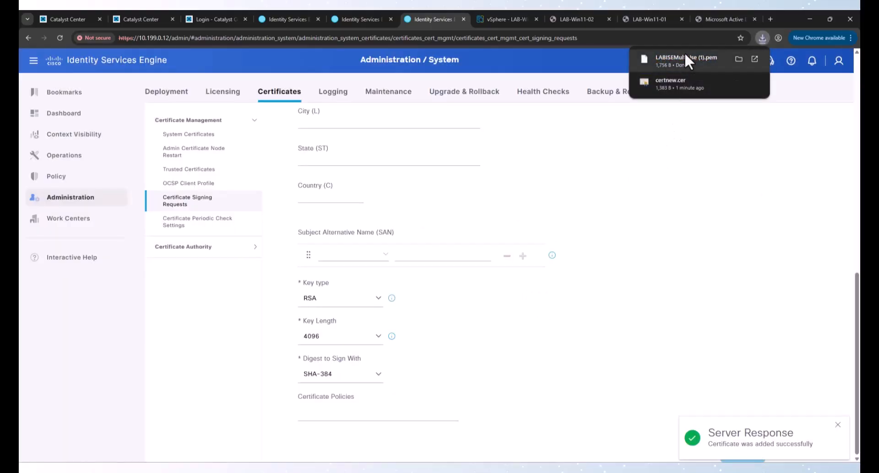
click(738, 59)
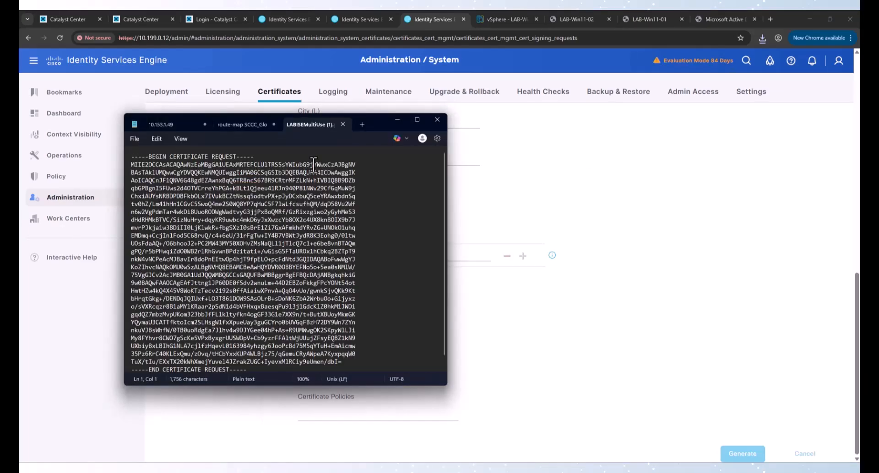
key(ctrl+a)
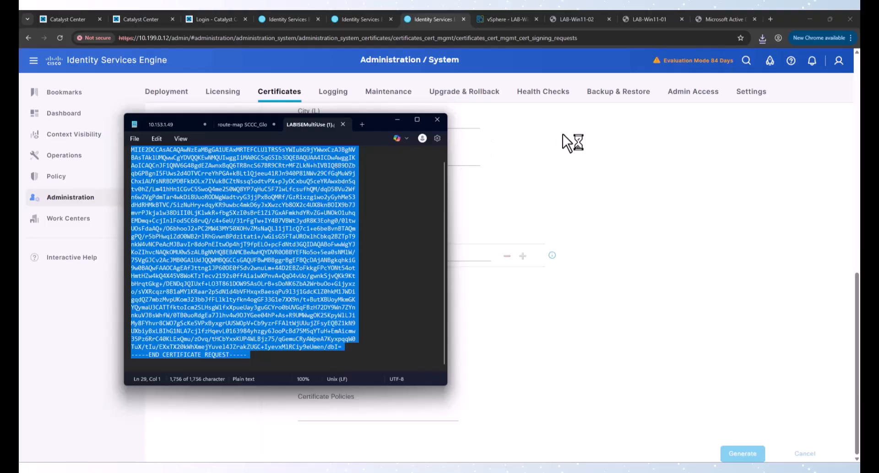
Step: Paste the LAB-ISE request into a new advanced certificate request form
click(719, 21)
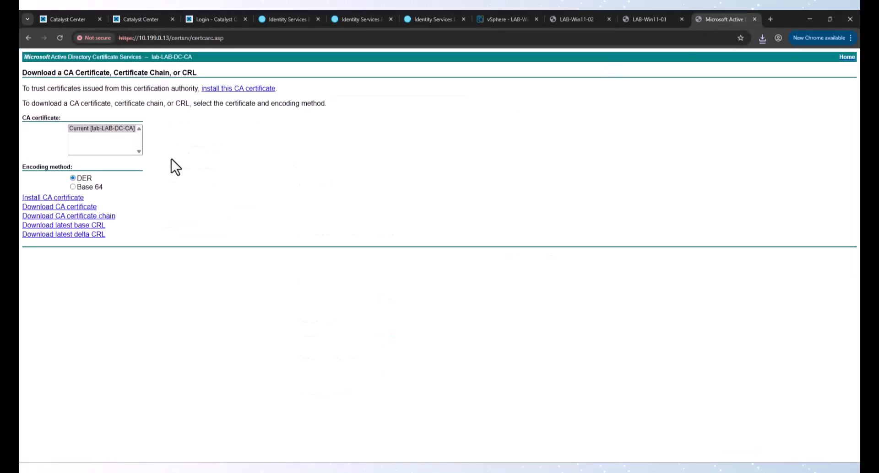
click(846, 57)
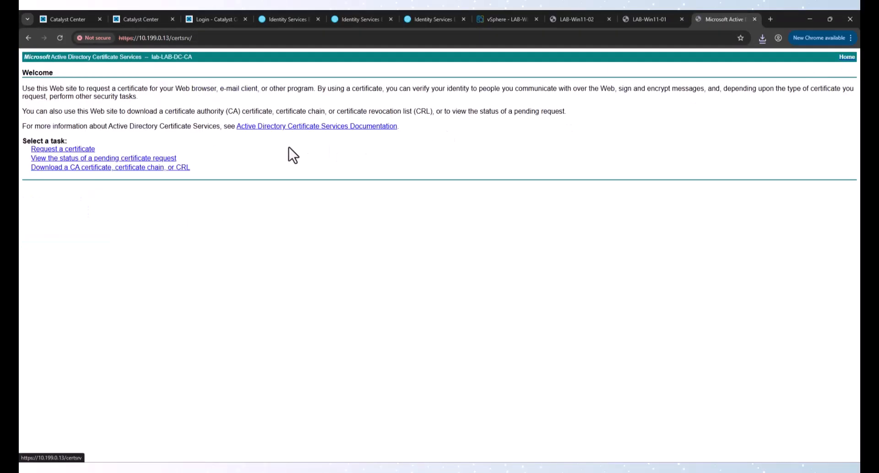
click(70, 150)
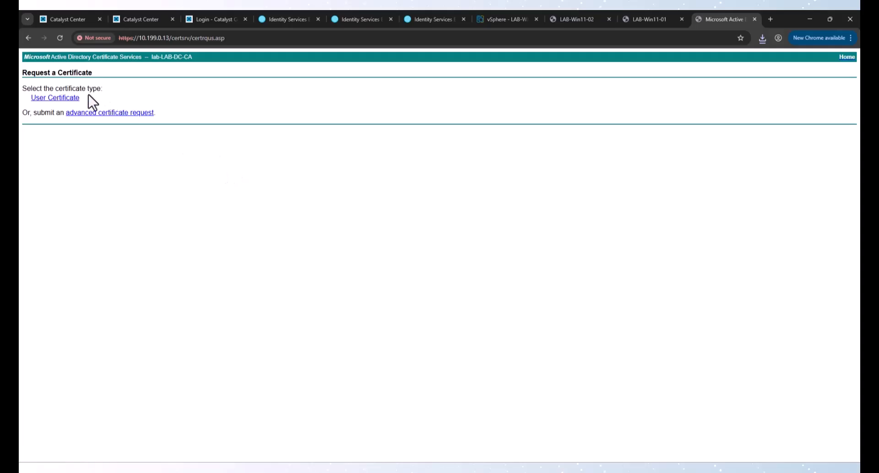
click(87, 114)
click(122, 134)
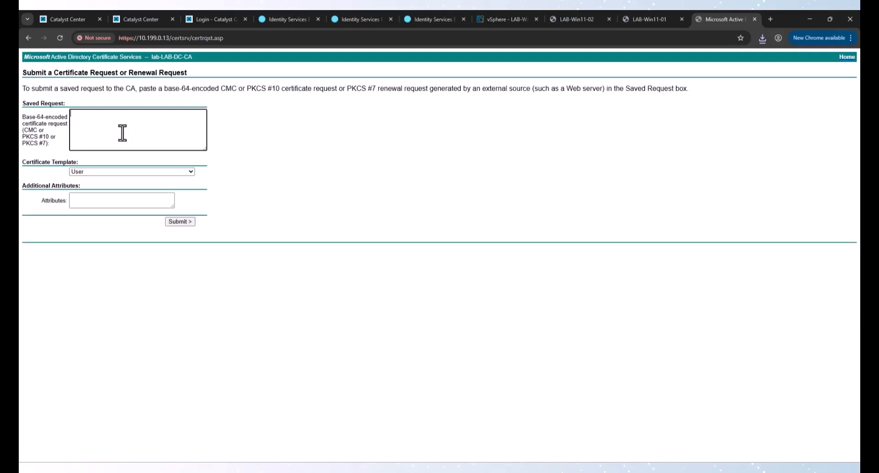
key(ctrl+v)
Step: Submit the request with the Web Server template and download the issued certificate
click(123, 173)
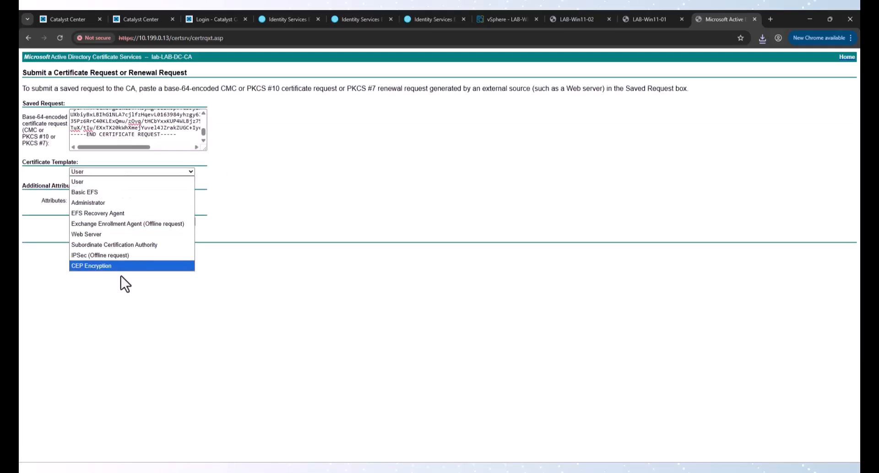
click(116, 235)
click(178, 222)
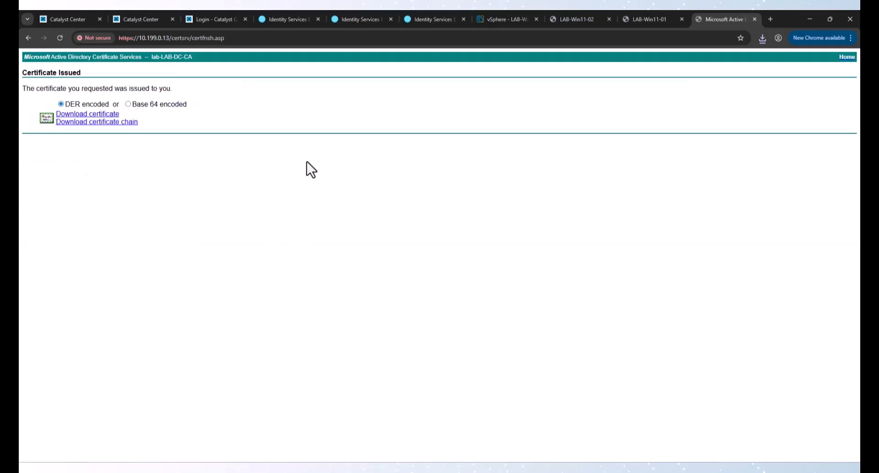
click(98, 116)
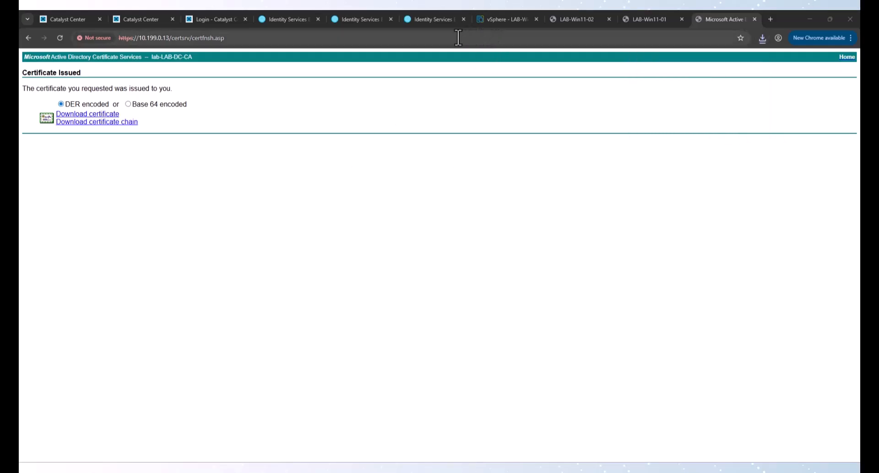
Step: Bind the CA-signed ISENode.cer to the LAB-ISE#Multi-Use request for EAP Authentication, accepting the warnings
click(427, 20)
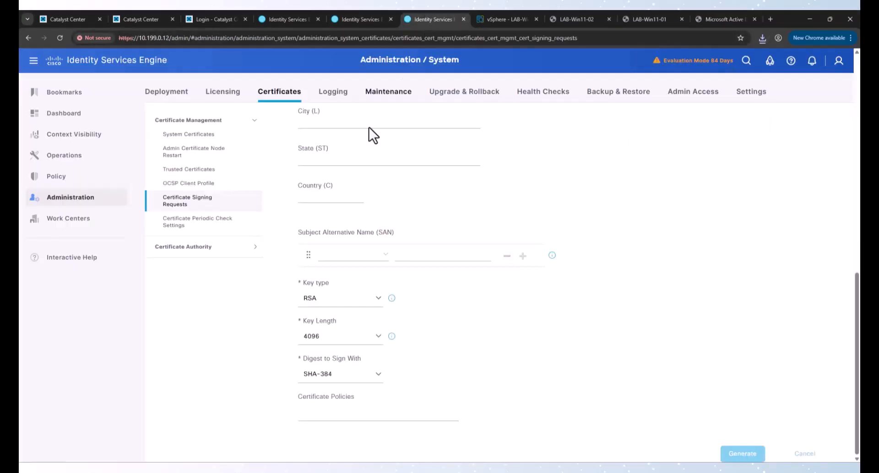
click(200, 199)
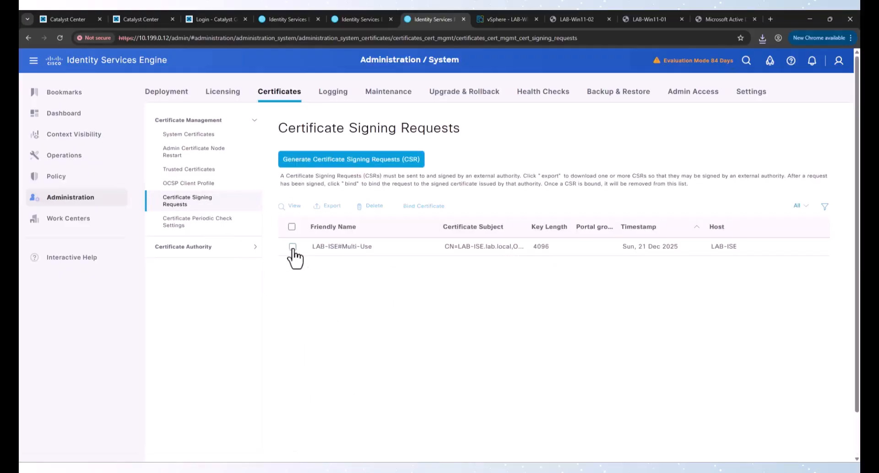
click(293, 247)
click(423, 207)
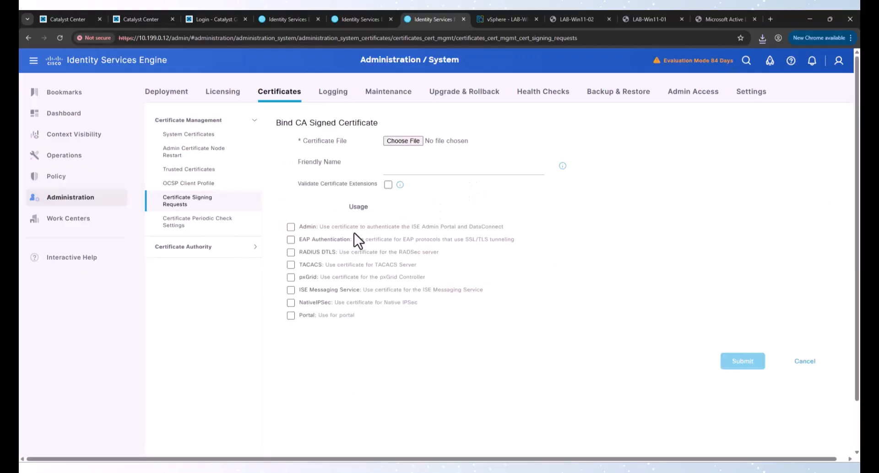
click(396, 144)
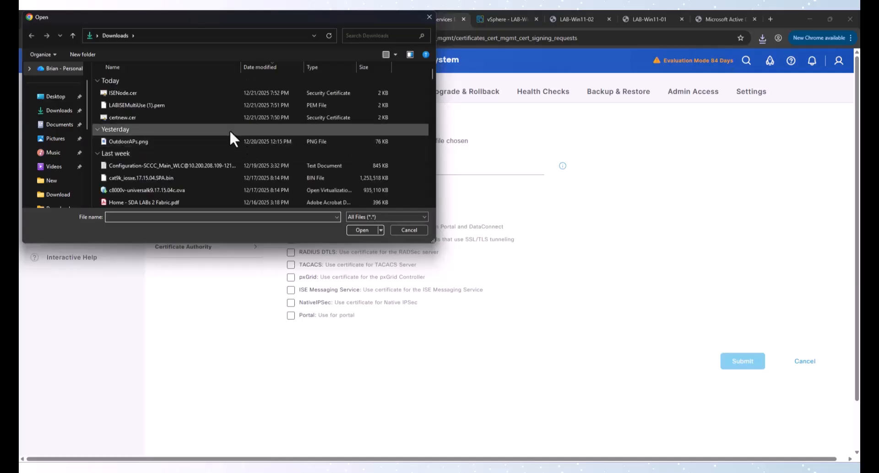
double_click(133, 93)
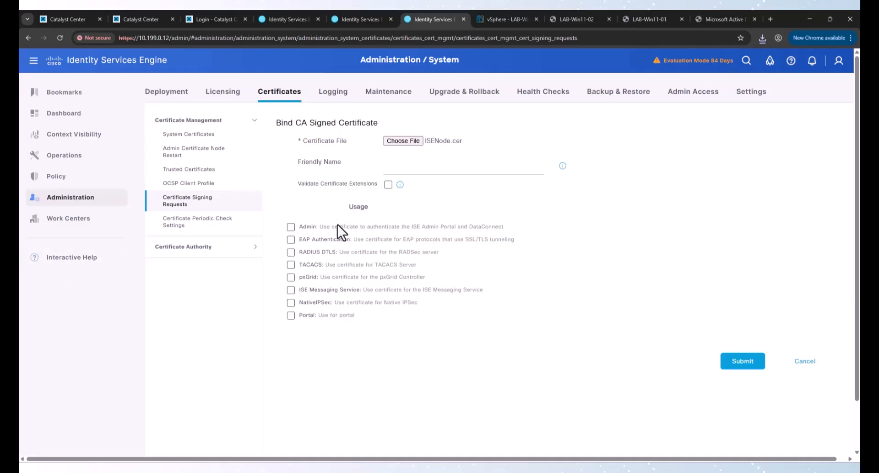
click(291, 239)
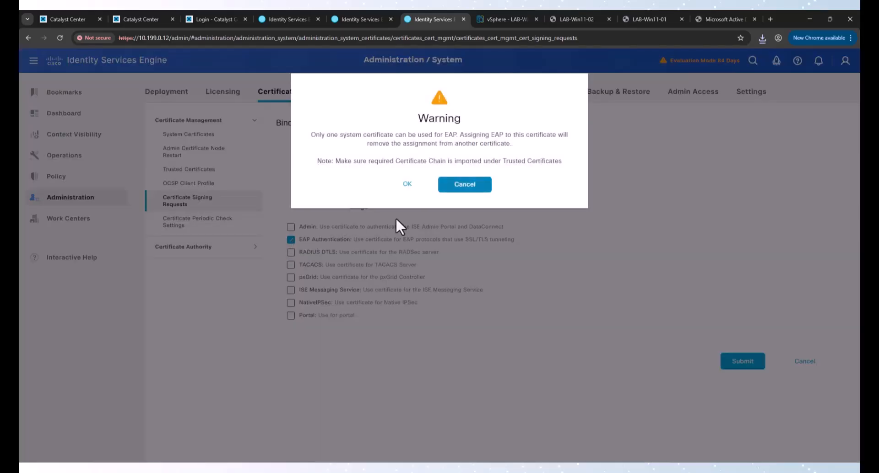
click(404, 184)
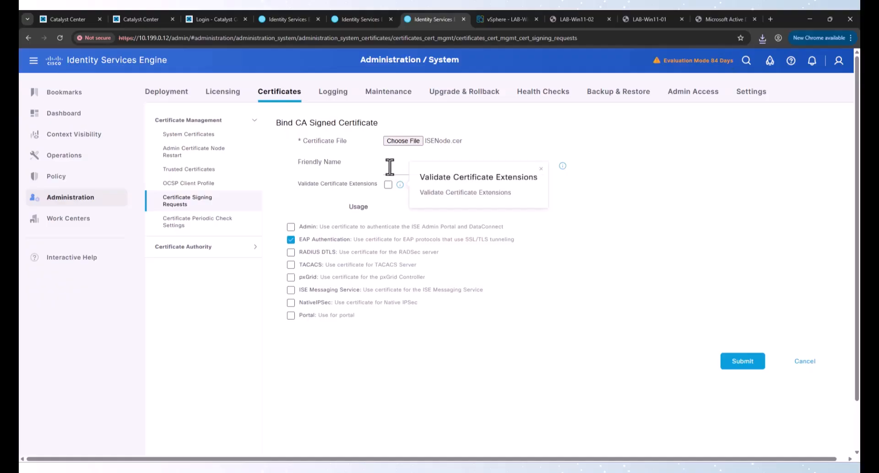
click(734, 362)
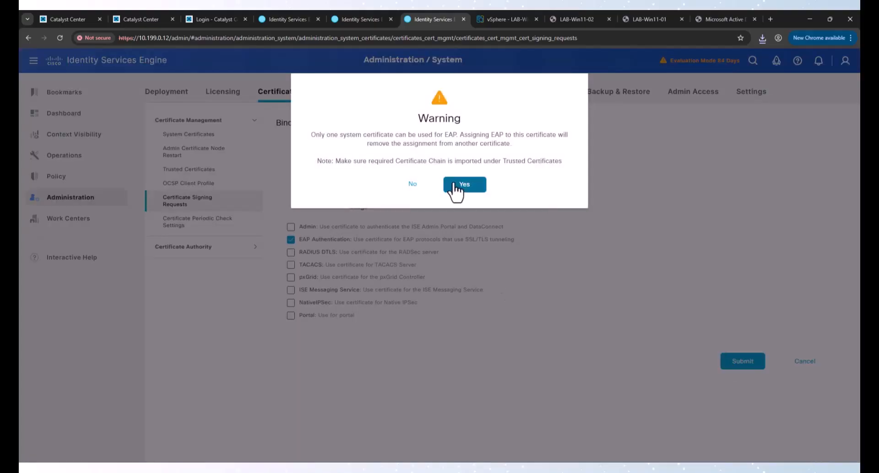
click(455, 188)
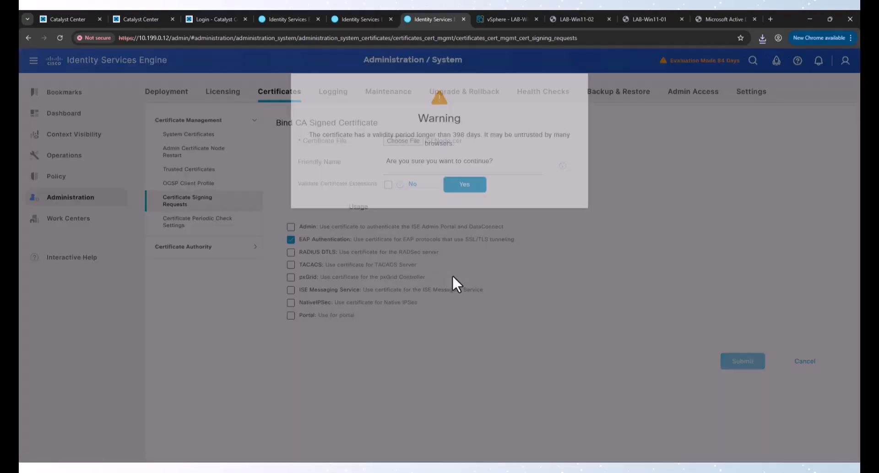
click(465, 185)
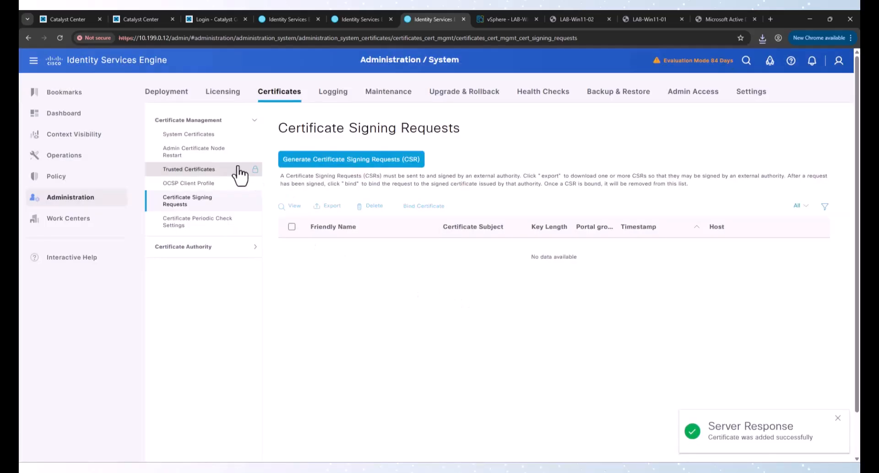
Step: Check the new EAP Authentication certificate's subject and issued-to host in System Certificates
click(200, 140)
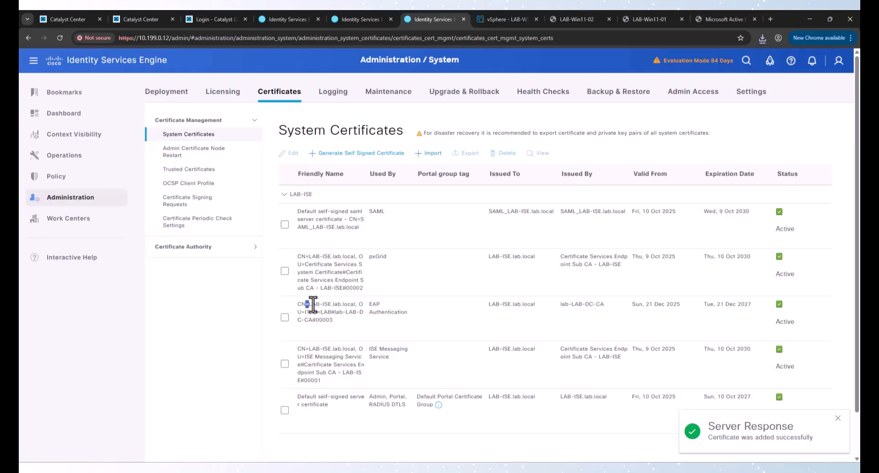
drag(306, 304, 427, 321)
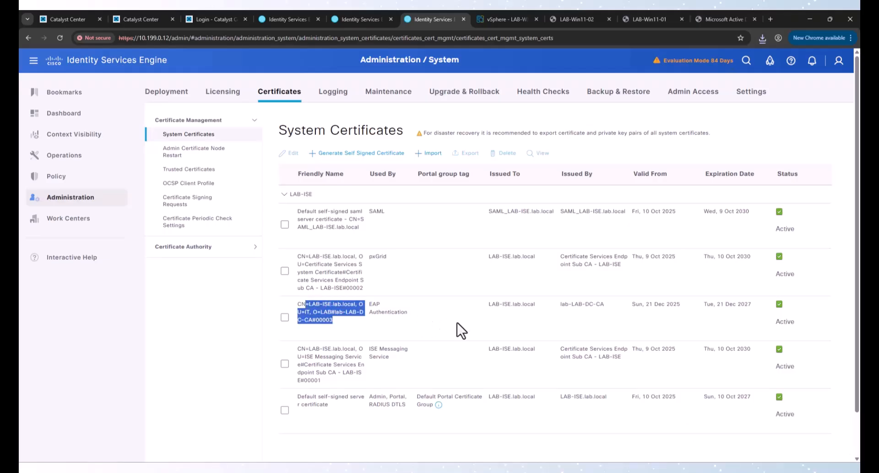
click(418, 327)
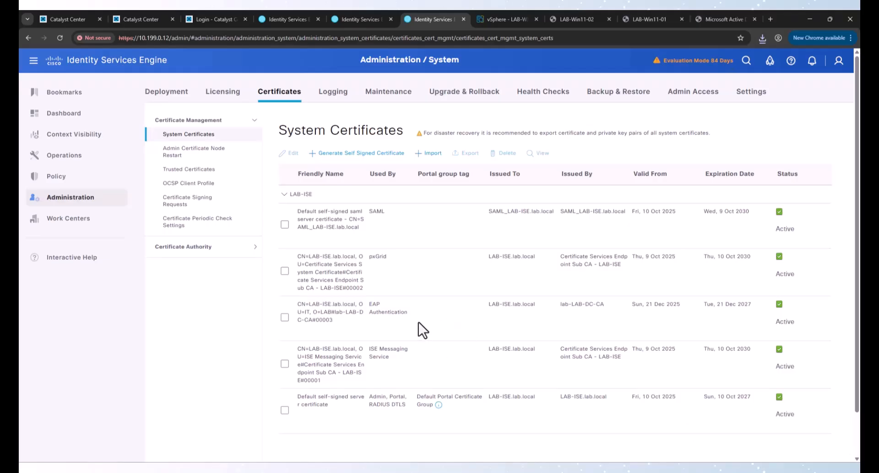
drag(492, 306, 526, 308)
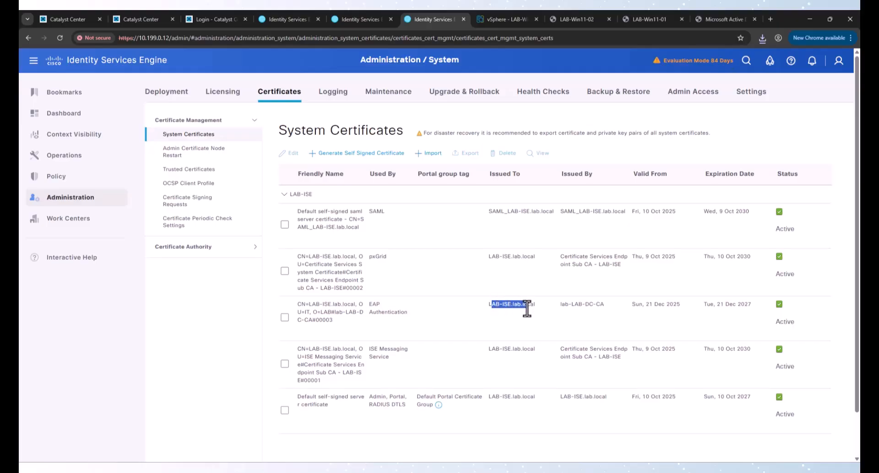
click(529, 312)
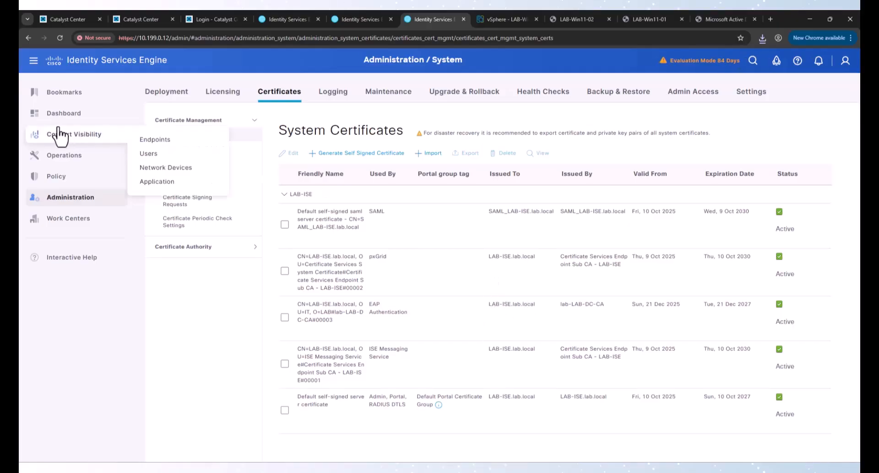
Step: Add certificate profile AD using identity store lab.local and any subject or alternative name
mouse_move(68, 204)
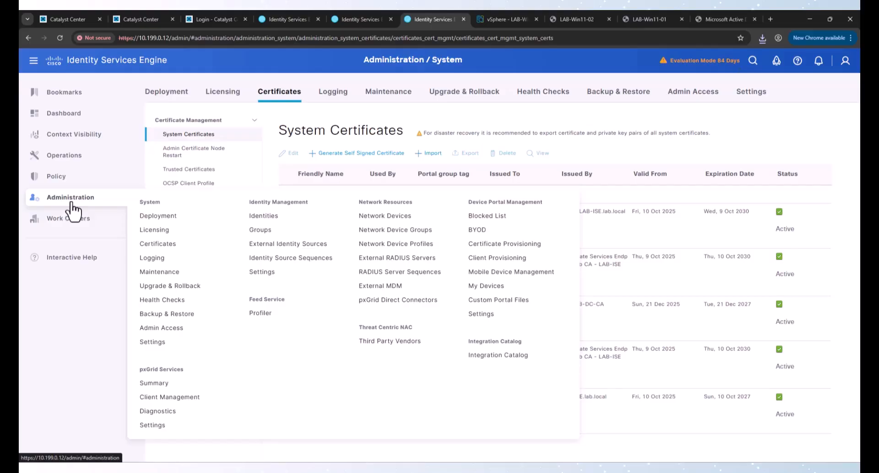
click(283, 244)
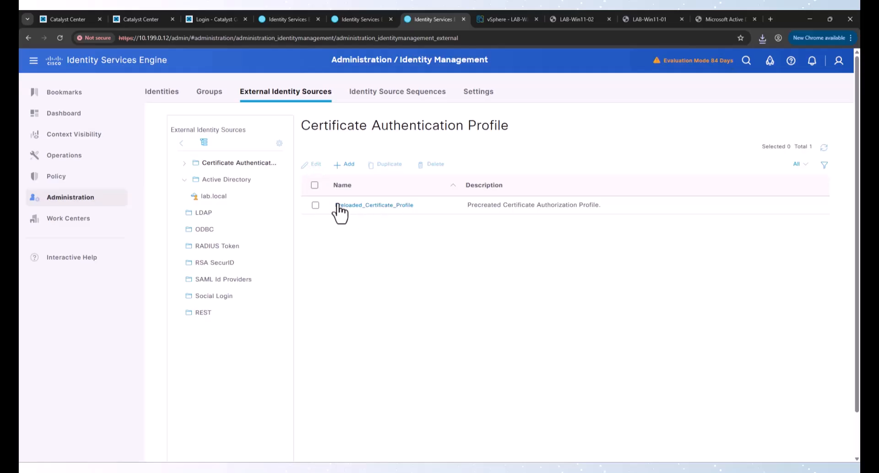
click(348, 166)
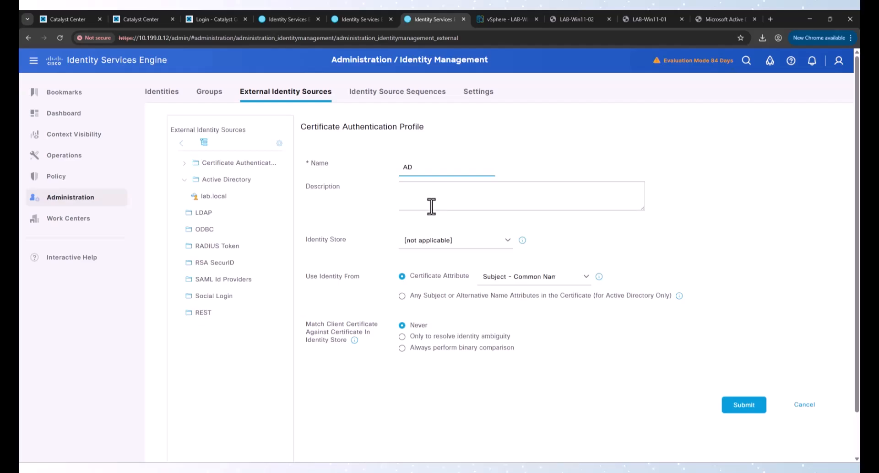
click(503, 241)
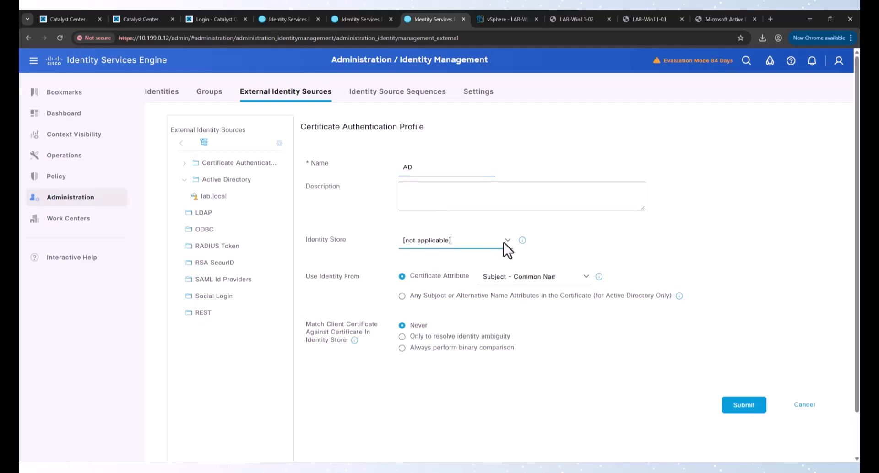
click(503, 241)
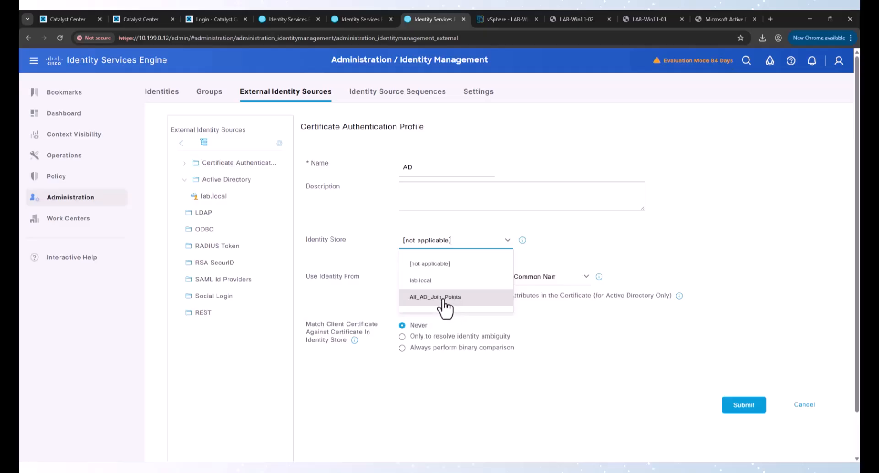
click(431, 283)
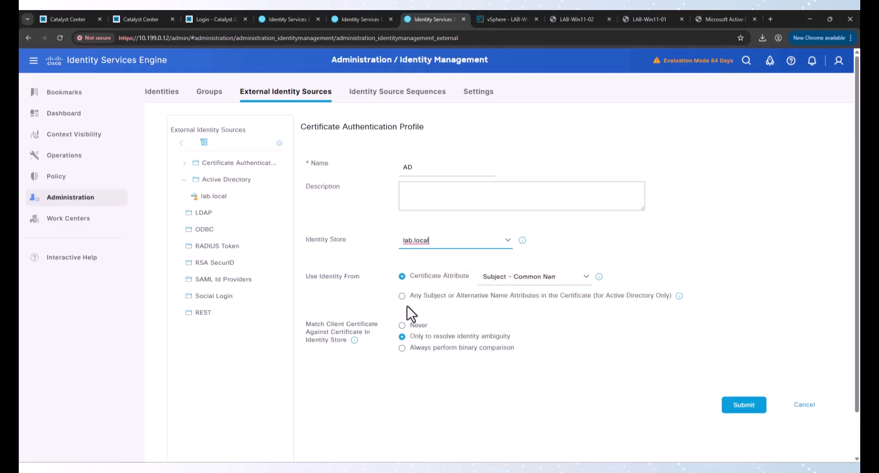
click(436, 298)
drag(437, 296, 661, 297)
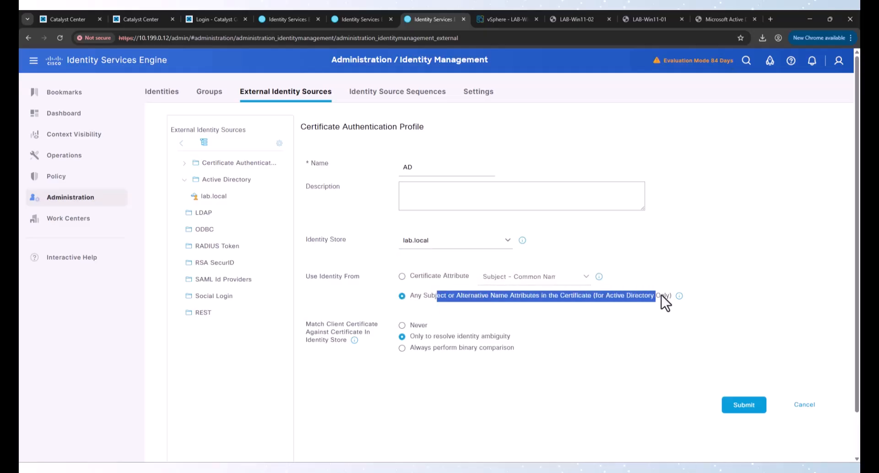
click(569, 398)
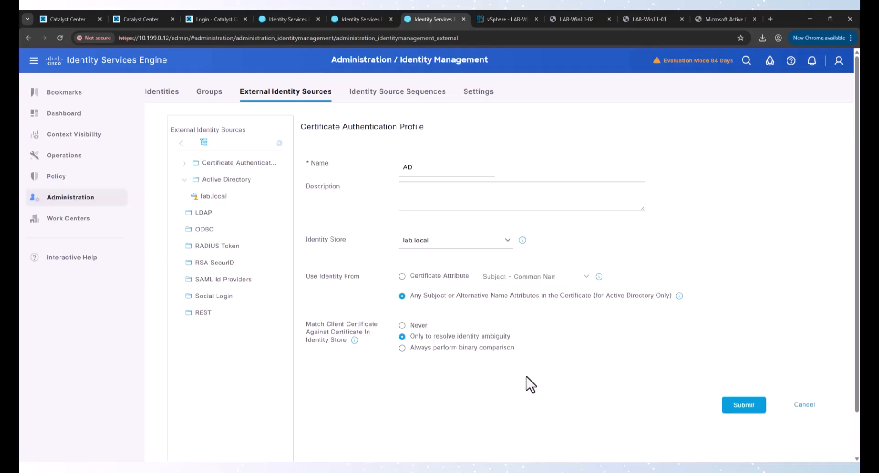
click(742, 405)
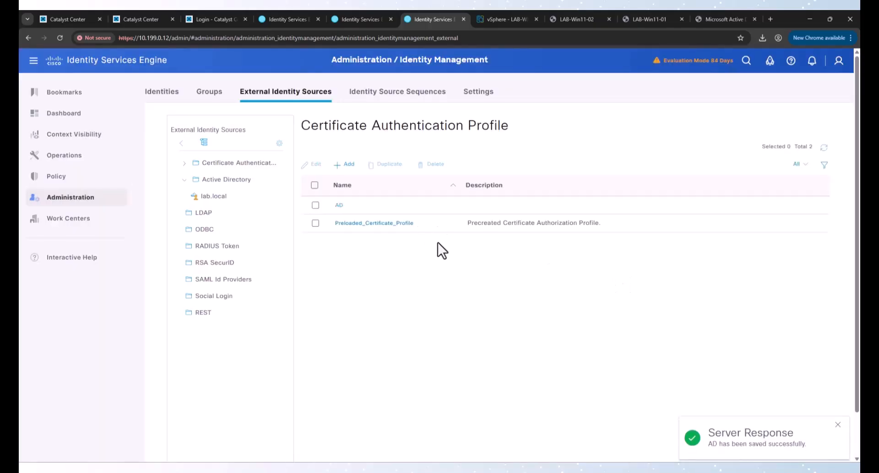
mouse_move(110, 184)
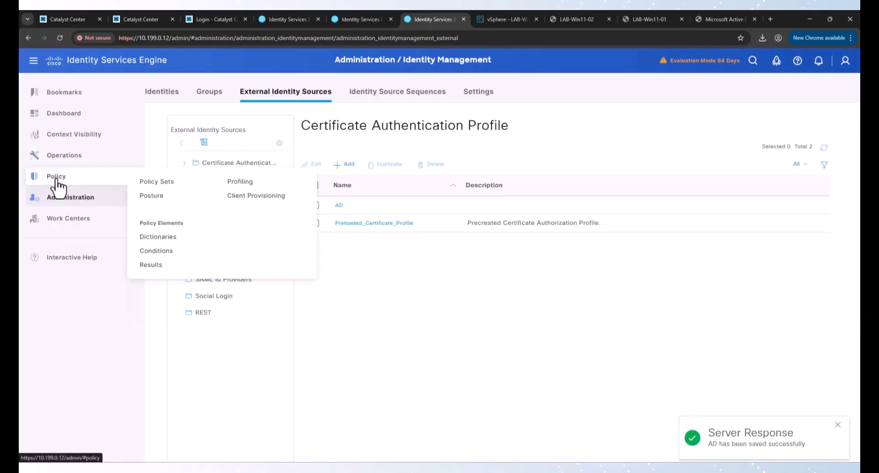
Step: Insert a new WiredDot1x authentication rule named AD above the Default rule
click(143, 183)
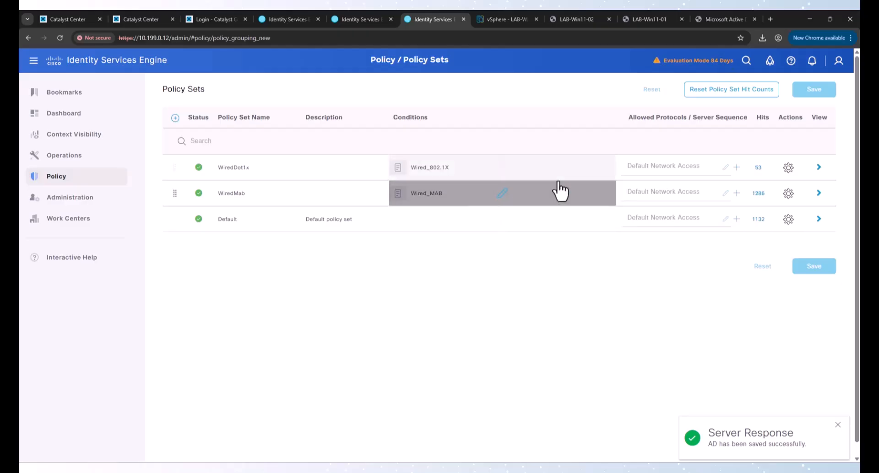
click(816, 169)
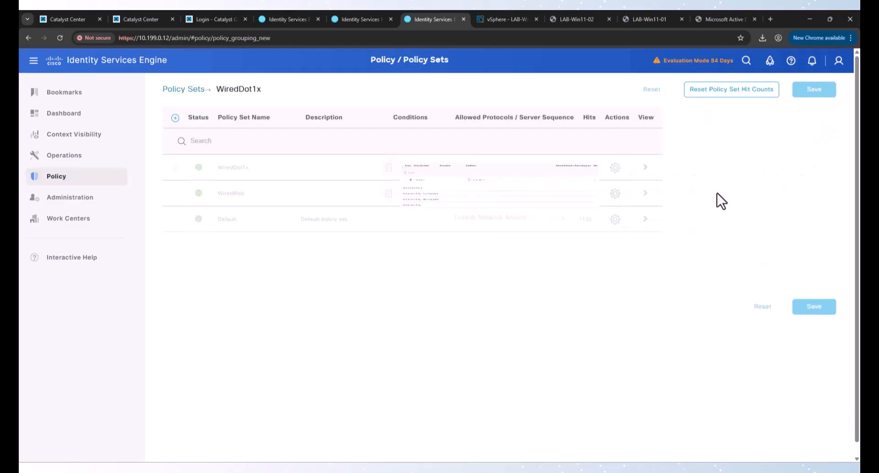
drag(174, 200, 180, 201)
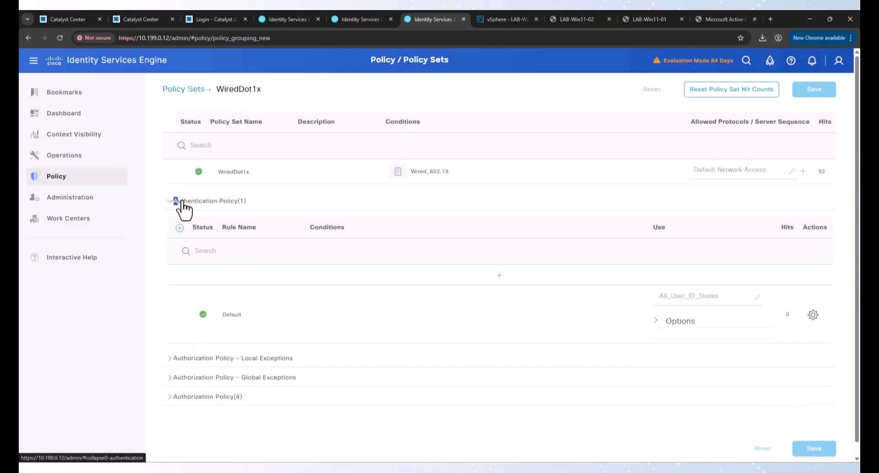
click(813, 315)
click(782, 331)
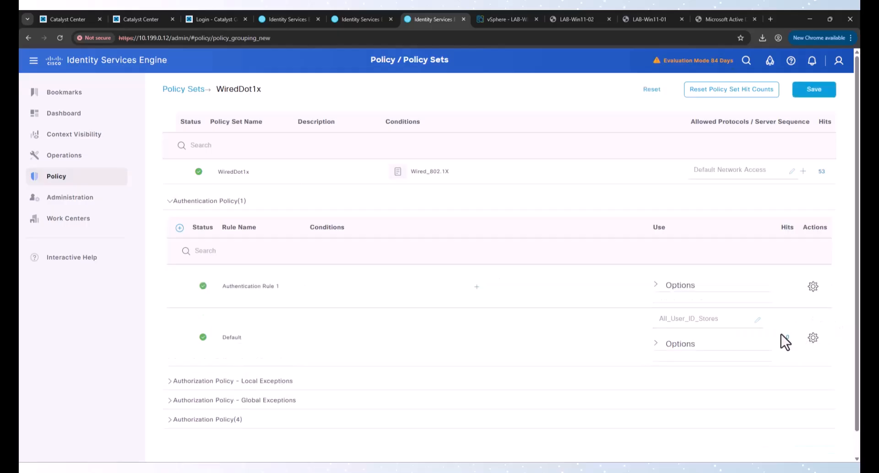
triple_click(266, 295)
text(AD)
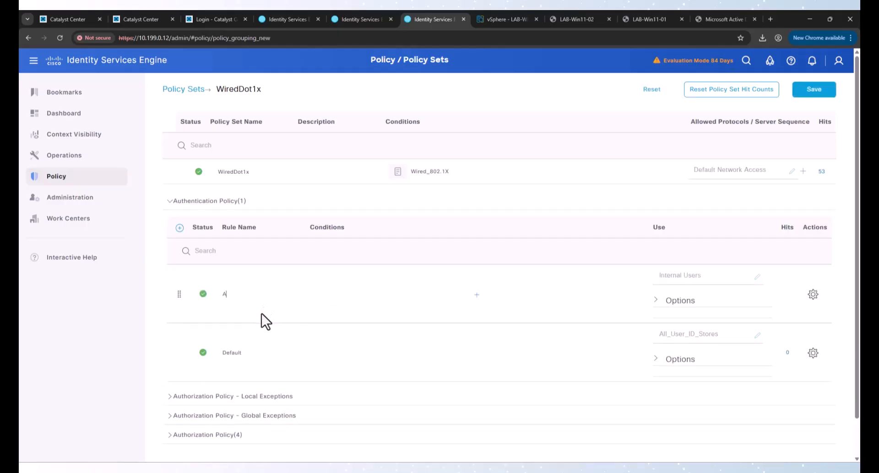
Step: Give the AD rule condition Wired_802.1X and identity source AD, then save the policy set
click(477, 298)
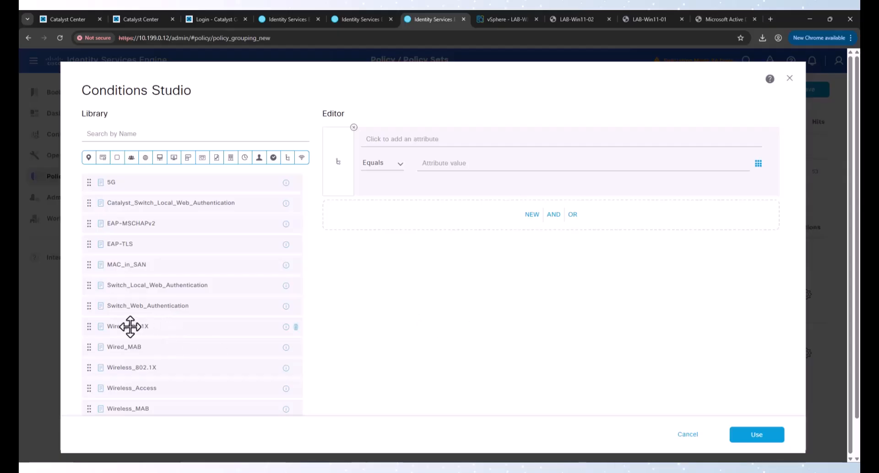
drag(143, 326, 463, 212)
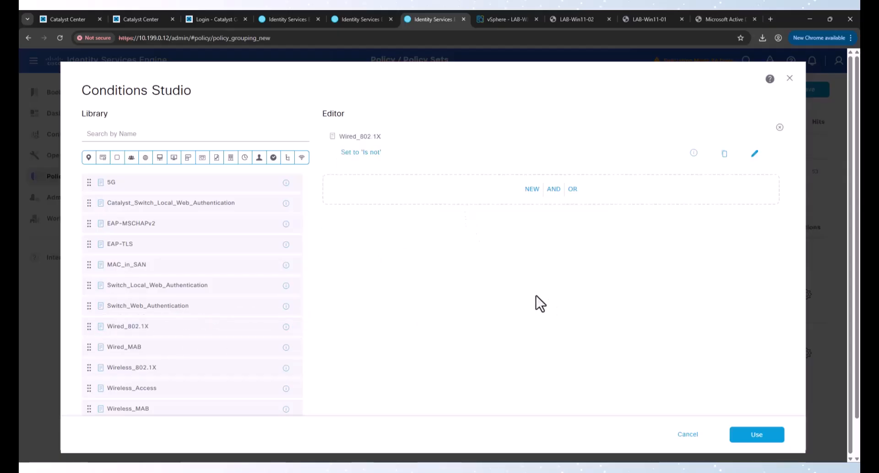
click(741, 440)
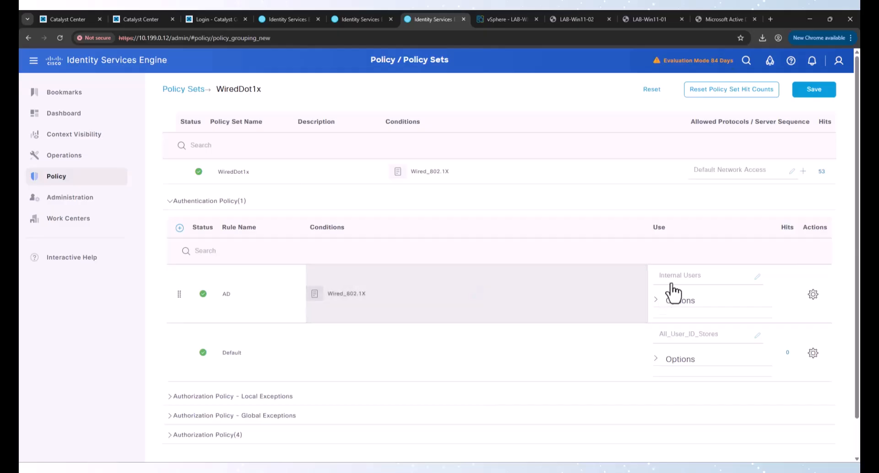
click(683, 277)
scroll(707, 383, down, 5)
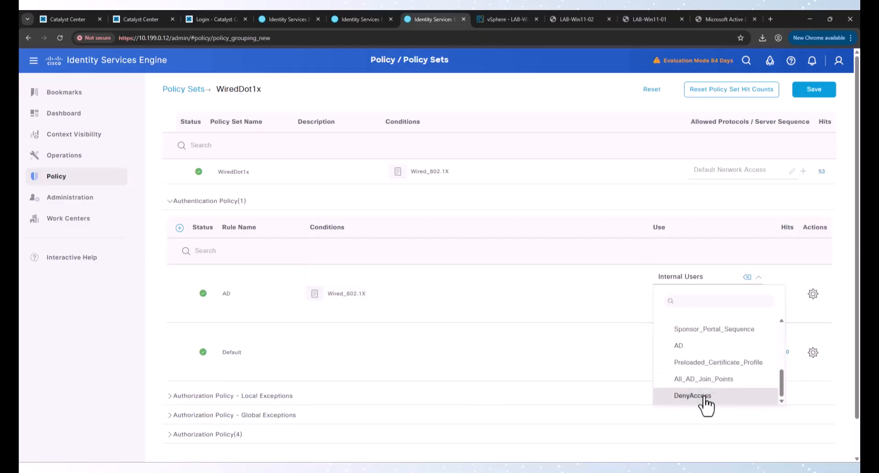
click(689, 349)
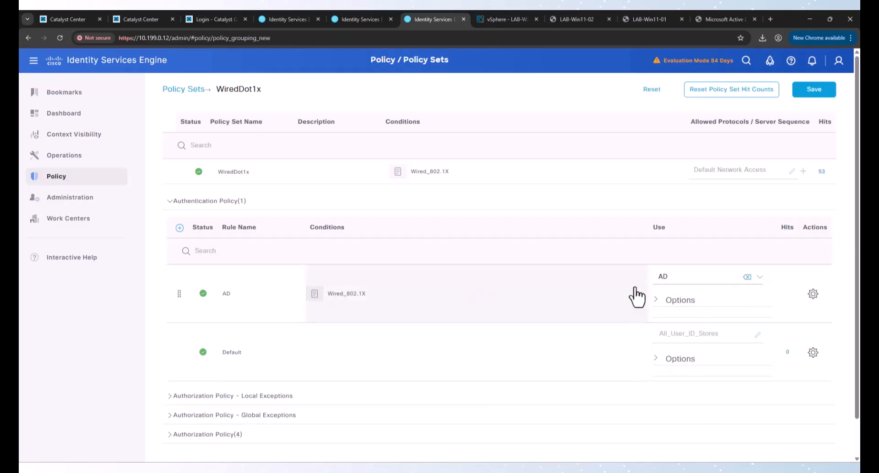
scroll(570, 401, down, 2)
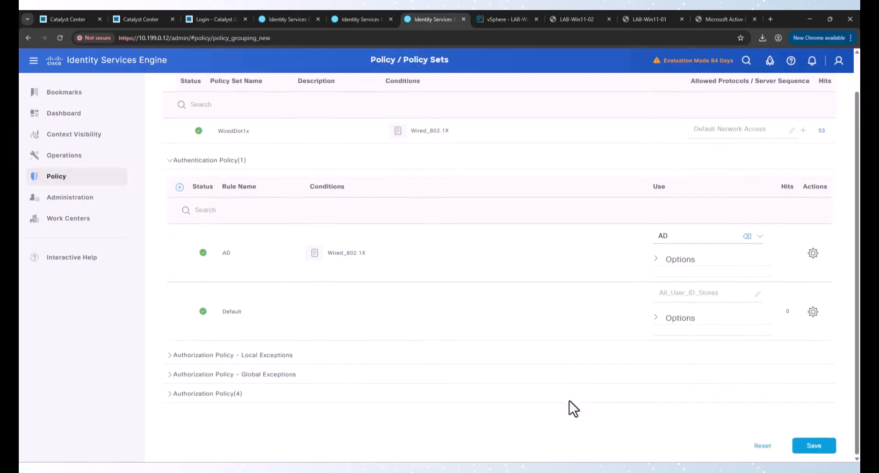
click(808, 446)
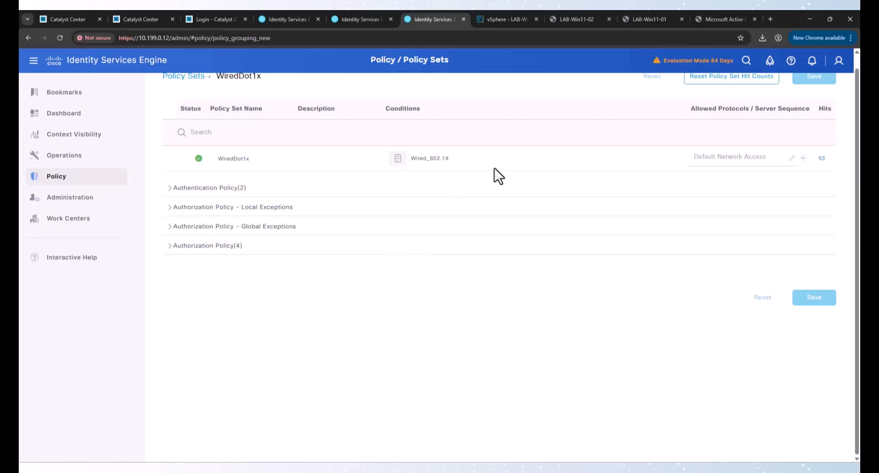
Step: Close the open certificate and network windows on LAB-Win11-02 and restart it
click(576, 19)
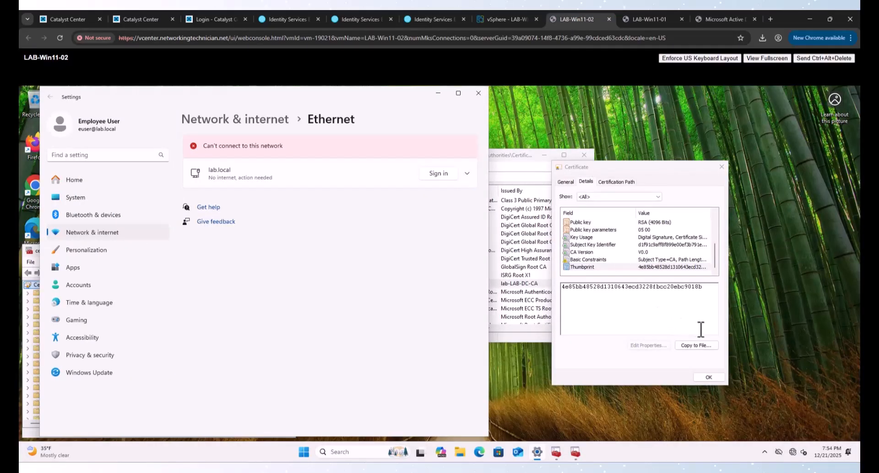
click(707, 377)
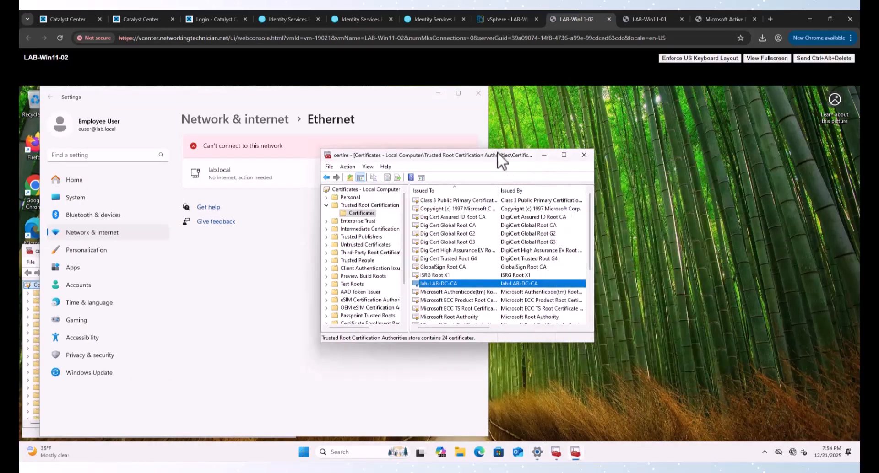
click(585, 155)
click(479, 92)
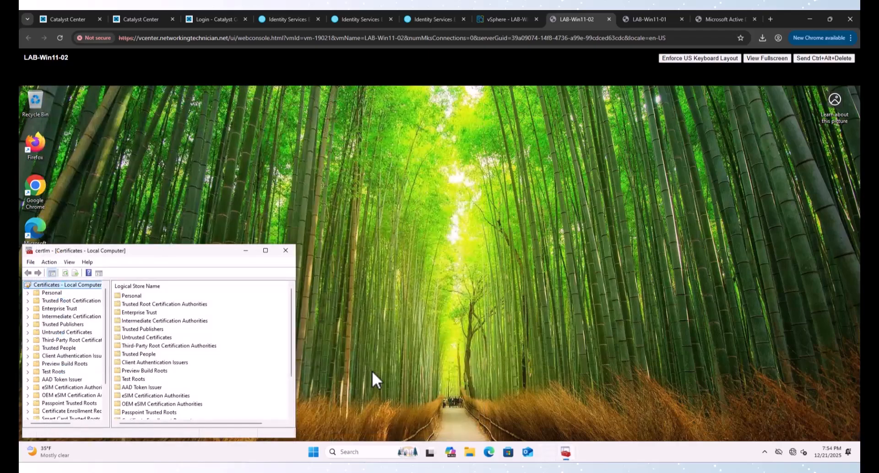
click(287, 250)
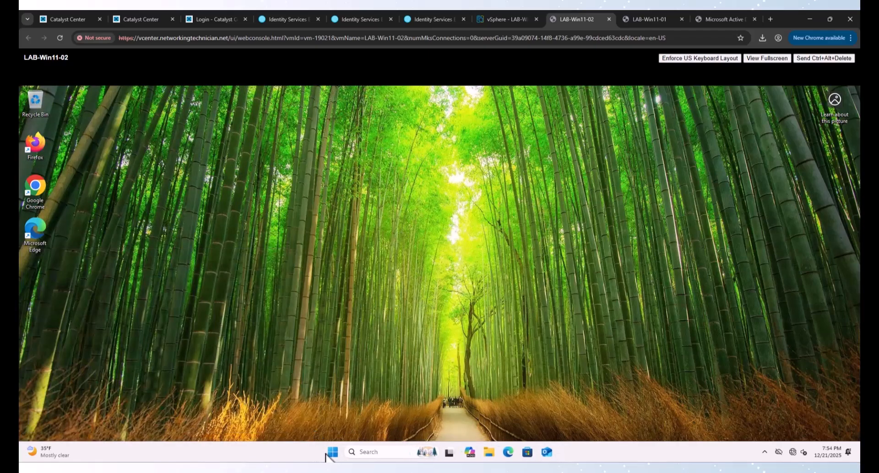
click(330, 453)
click(548, 422)
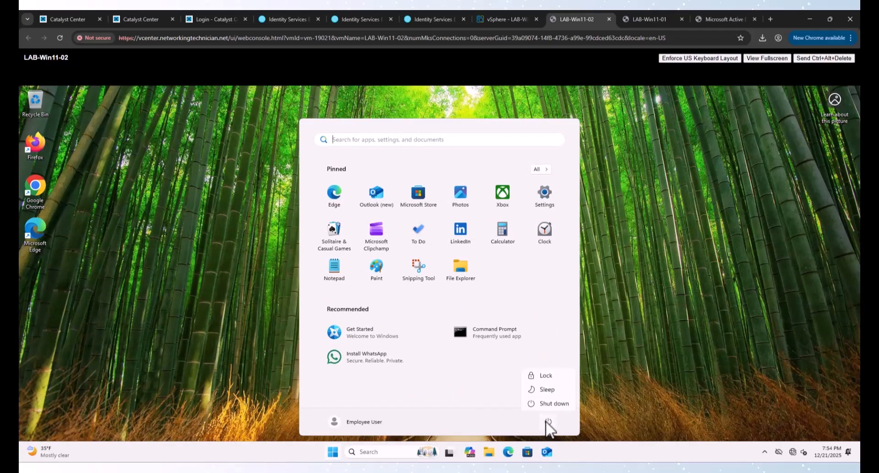
click(544, 402)
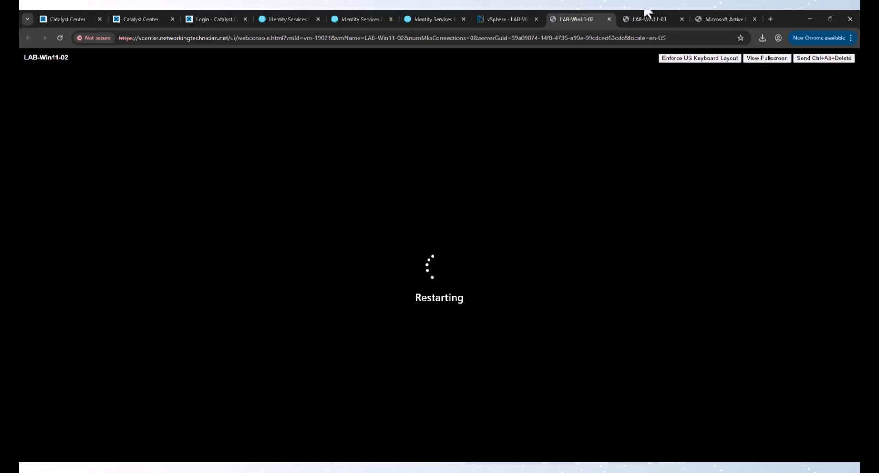
Step: Sign in to LAB-Win11-01 with its password, then restart it
click(644, 19)
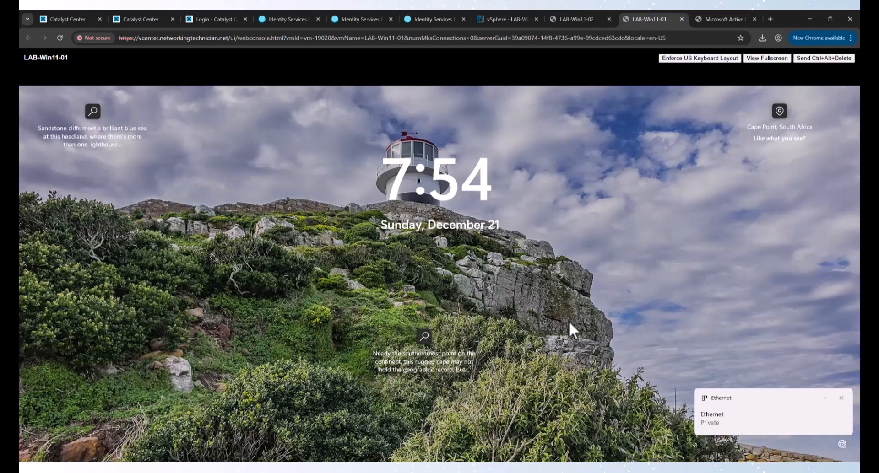
drag(649, 324, 594, 147)
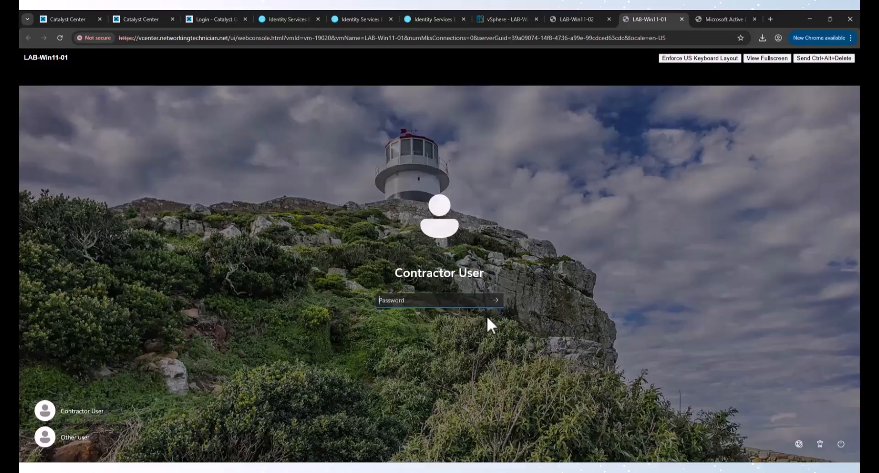
text(********)
key(Return)
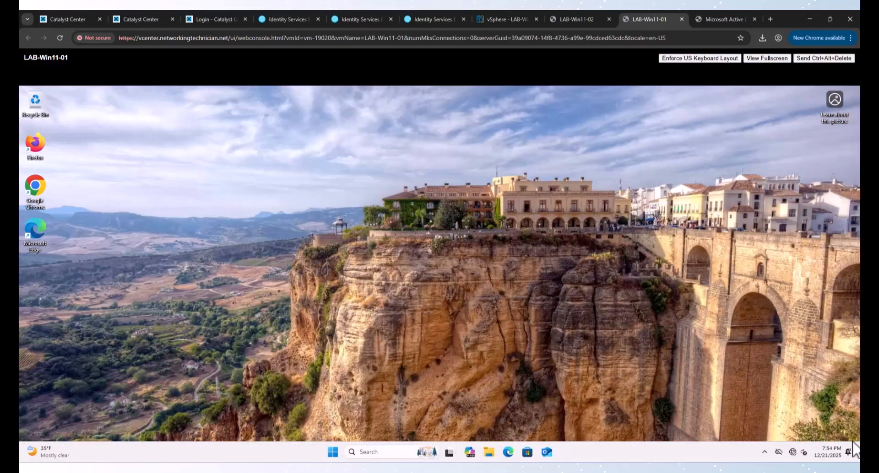
click(330, 455)
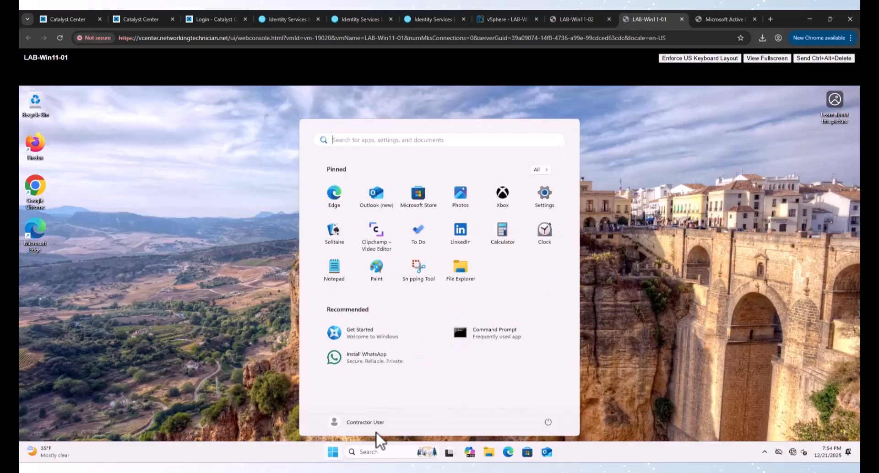
click(548, 420)
click(551, 403)
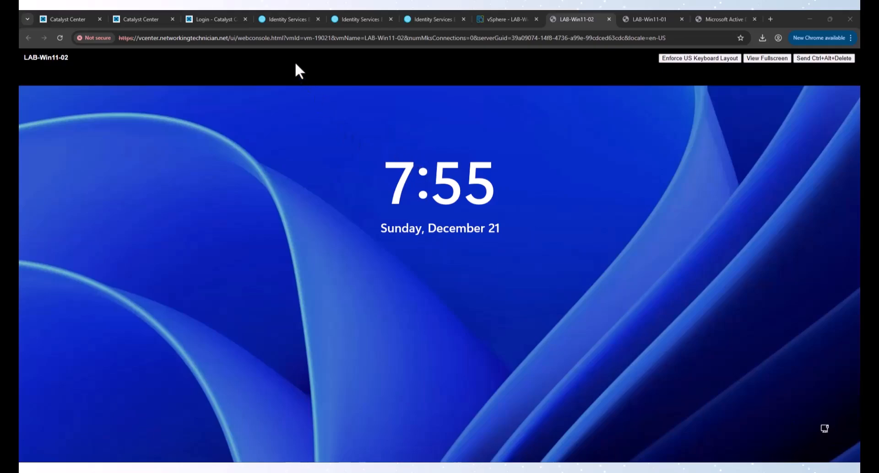
Step: Refresh the RADIUS Live Logs and mark the MachineOnly rule and Data profile entries
click(288, 18)
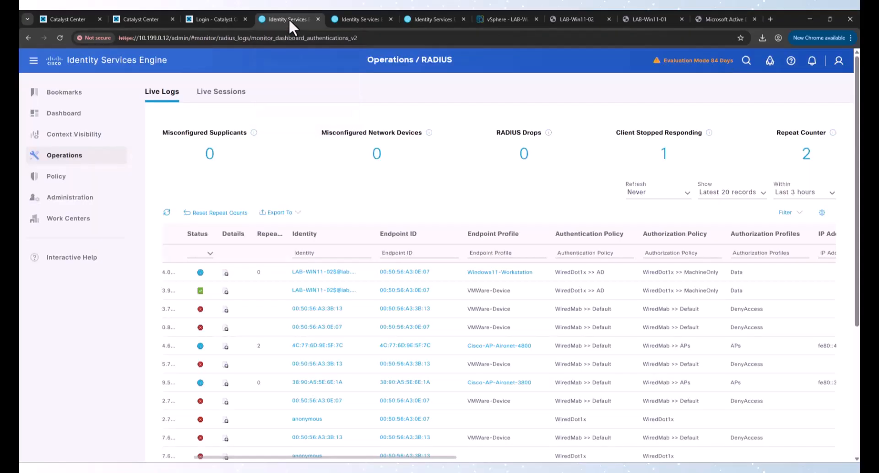
click(166, 213)
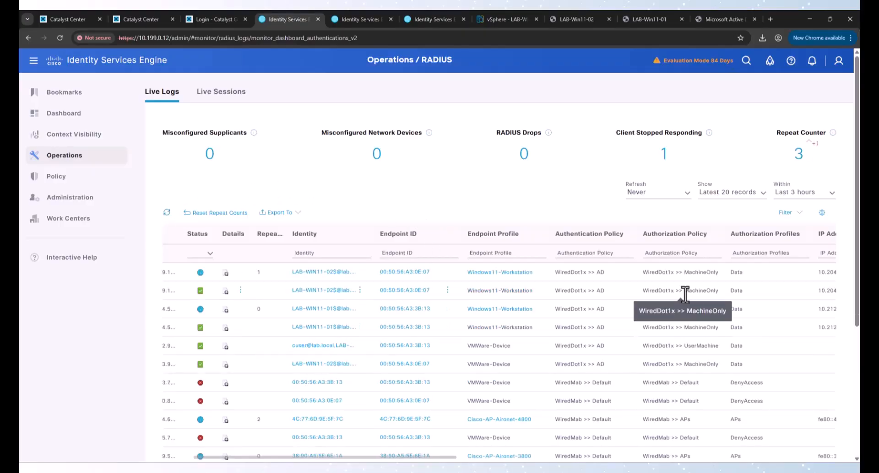
drag(684, 290, 721, 291)
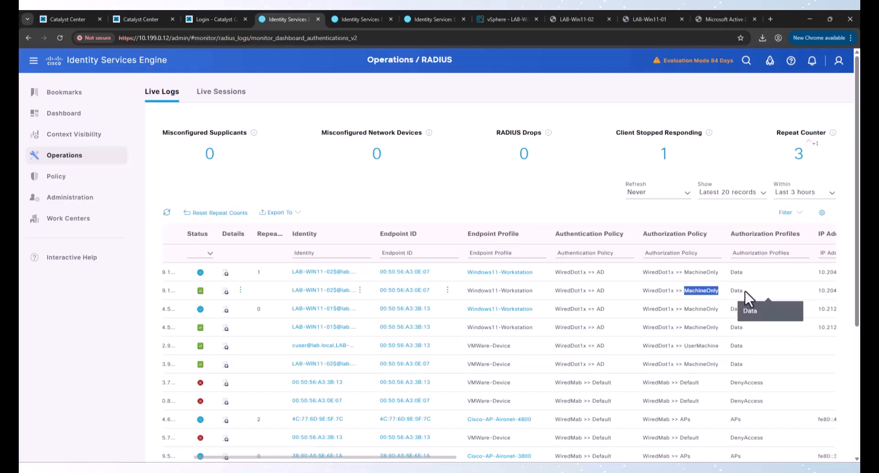
double_click(742, 291)
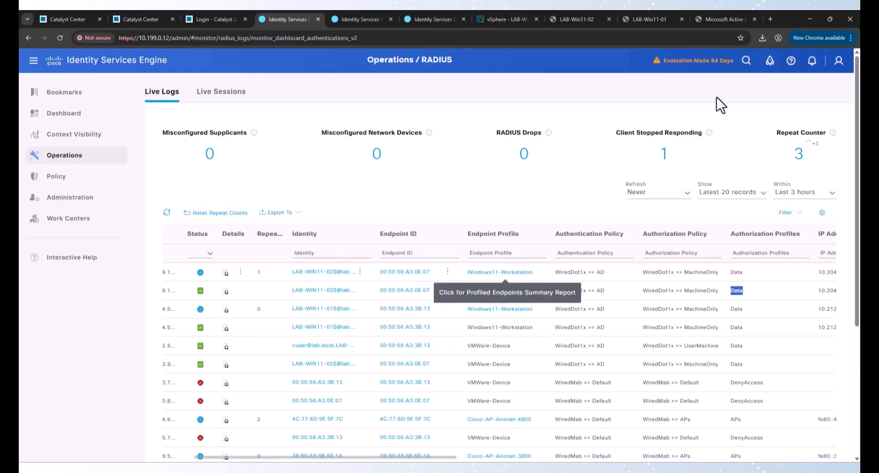
click(641, 19)
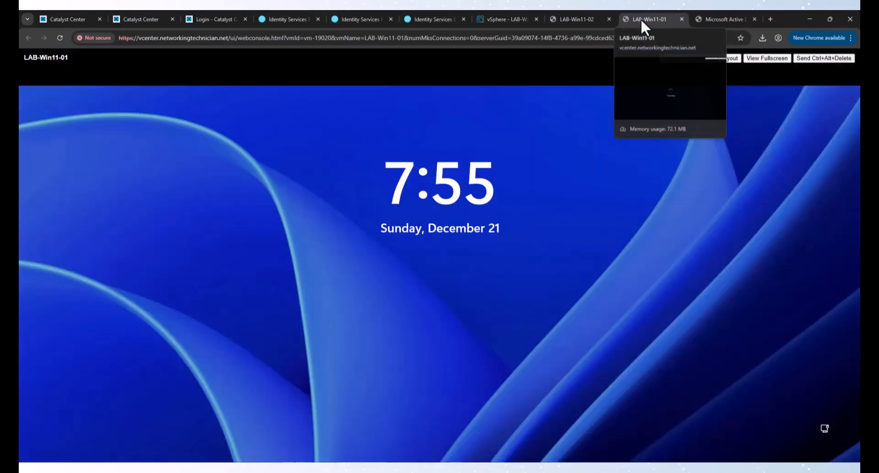
Step: Sign the employee user into LAB-Win11-02 with their password
click(584, 15)
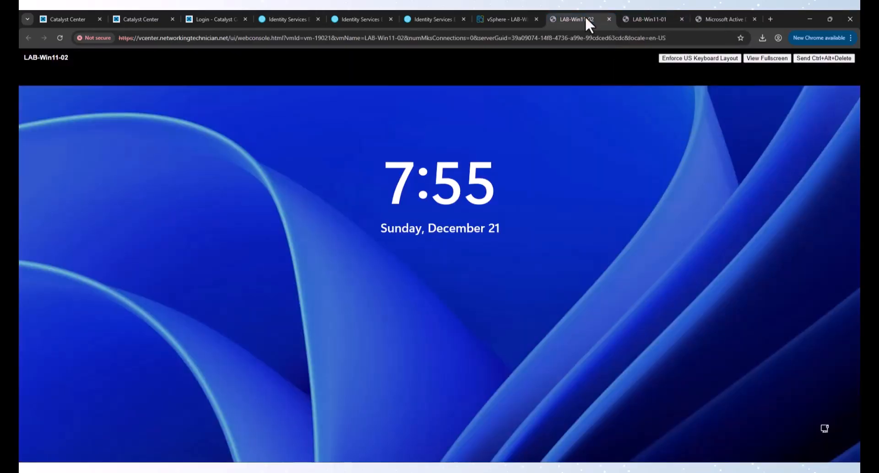
click(560, 195)
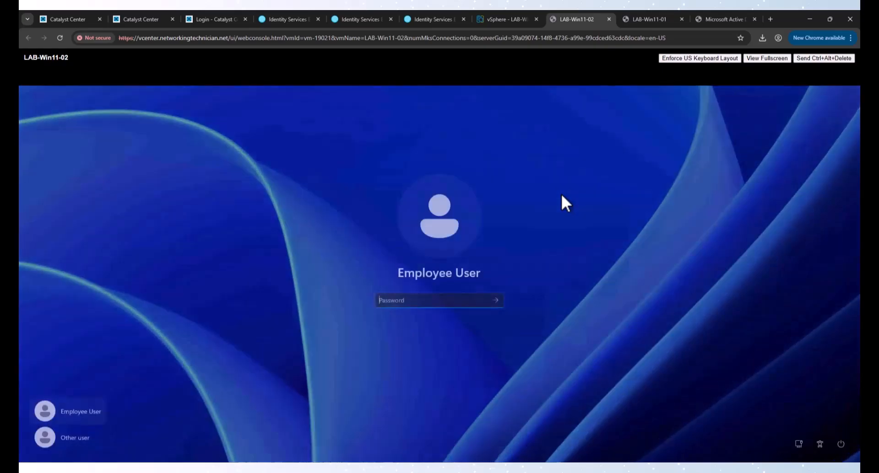
text(C)
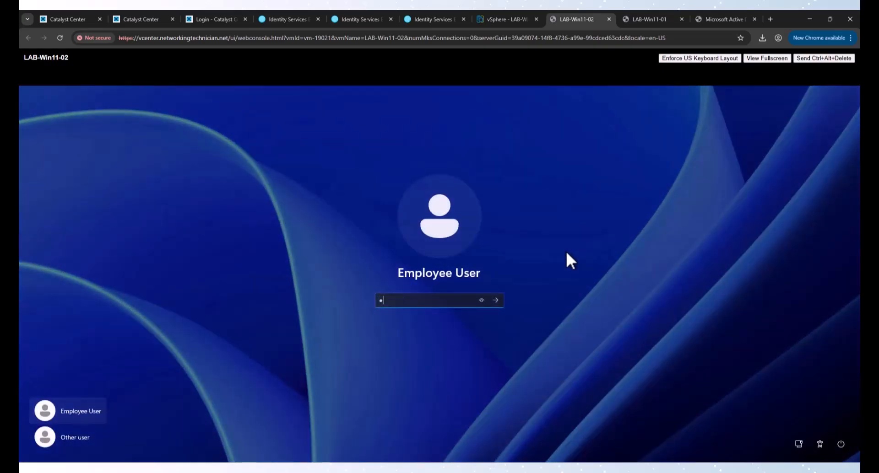
text(••••••••)
key(Return)
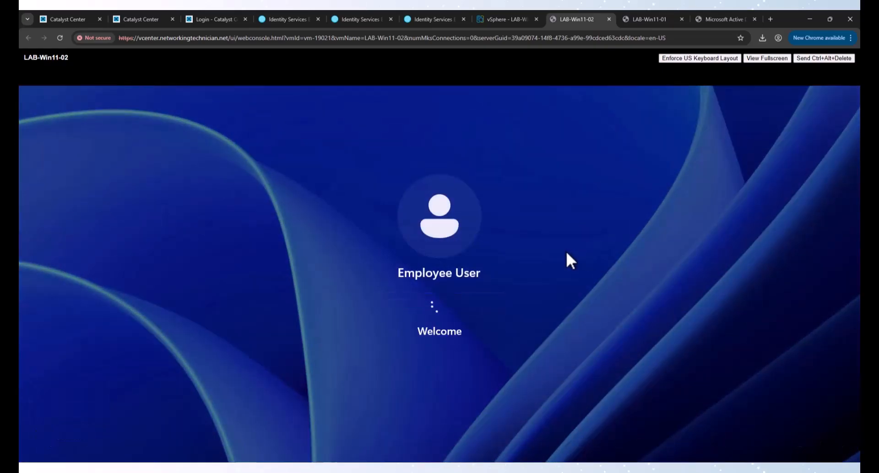
Step: Sign the contractor user into LAB-Win11-01, then go back to LAB-Win11-02
click(643, 17)
click(505, 163)
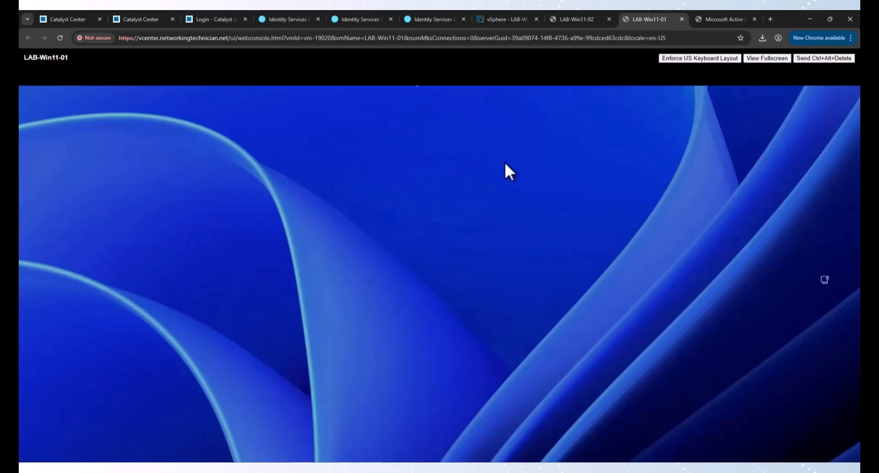
text(•••••••••)
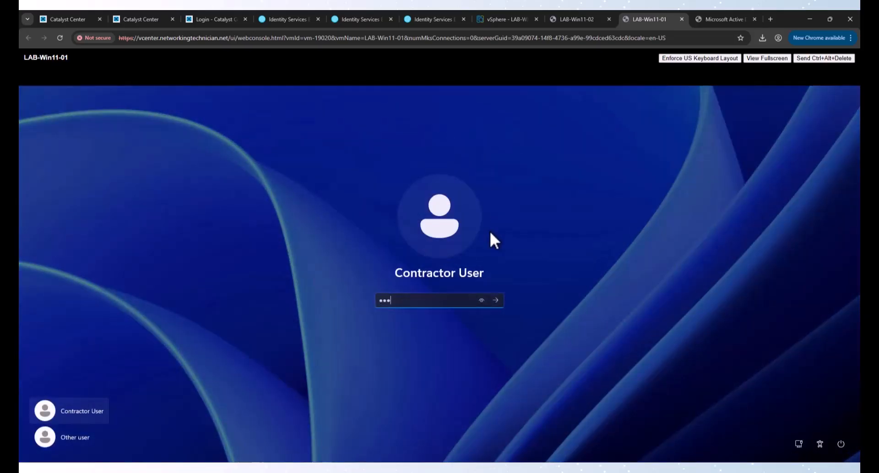
key(Return)
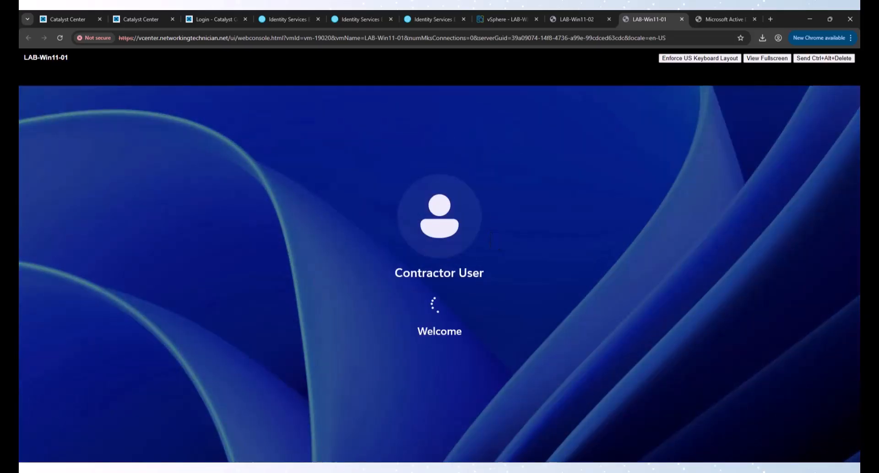
click(567, 20)
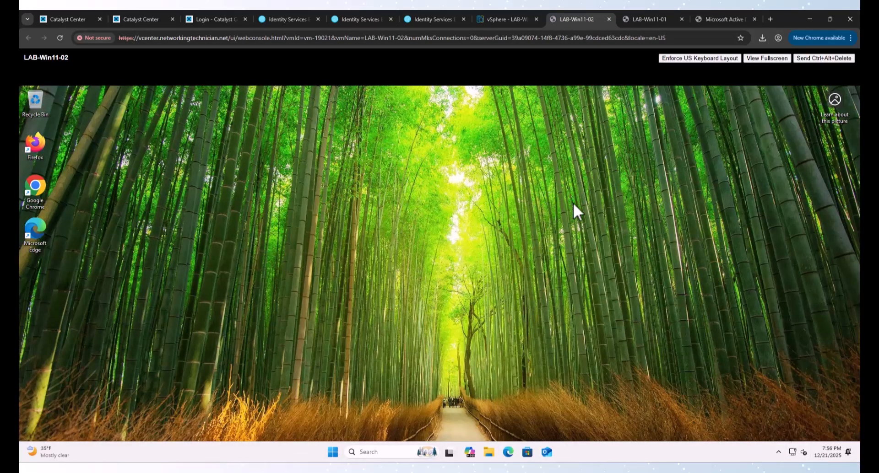
Step: Refresh the Live Logs and highlight the UserMachine rule on the newest user authentication
click(282, 18)
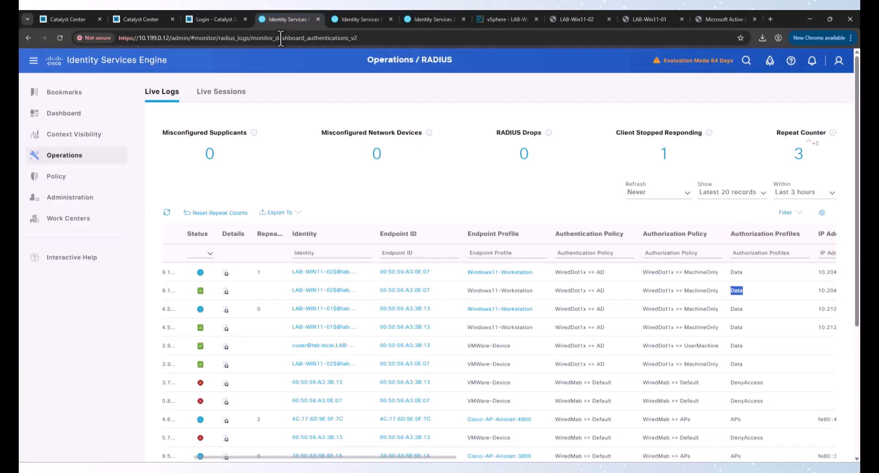
click(167, 213)
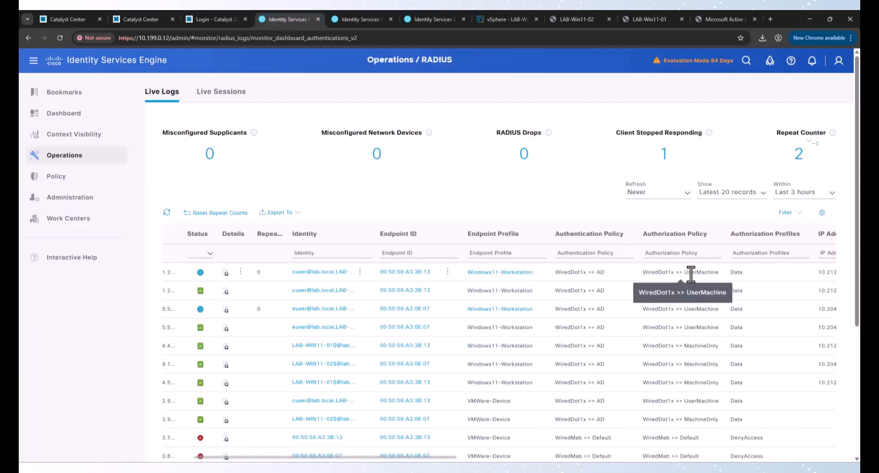
drag(684, 272, 717, 272)
drag(686, 273, 713, 272)
click(706, 272)
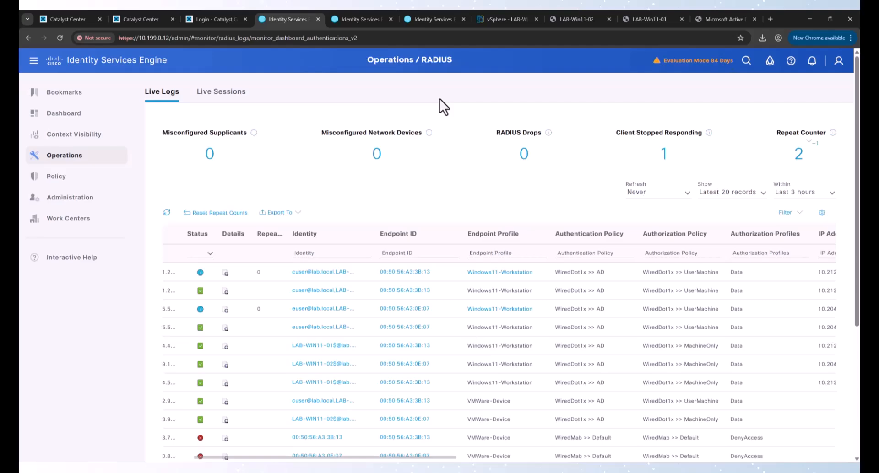
Step: Open a Command Prompt on the LAB-Win11-02 VM console
mouse_move(41, 197)
click(580, 20)
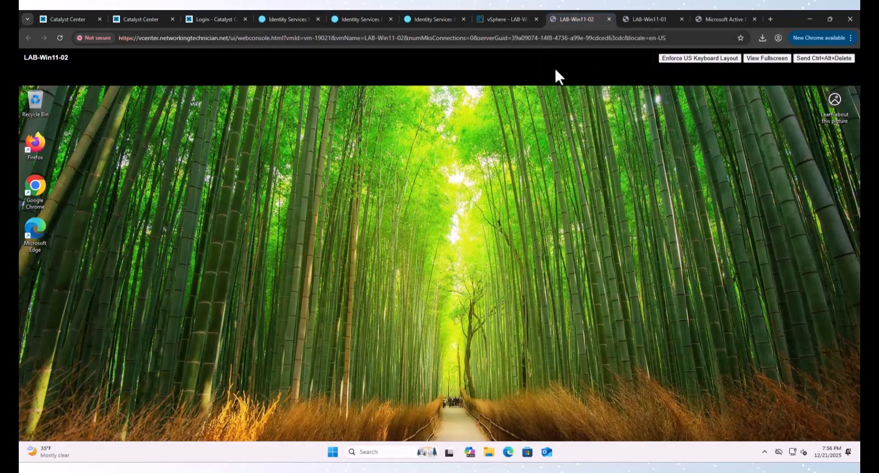
click(333, 452)
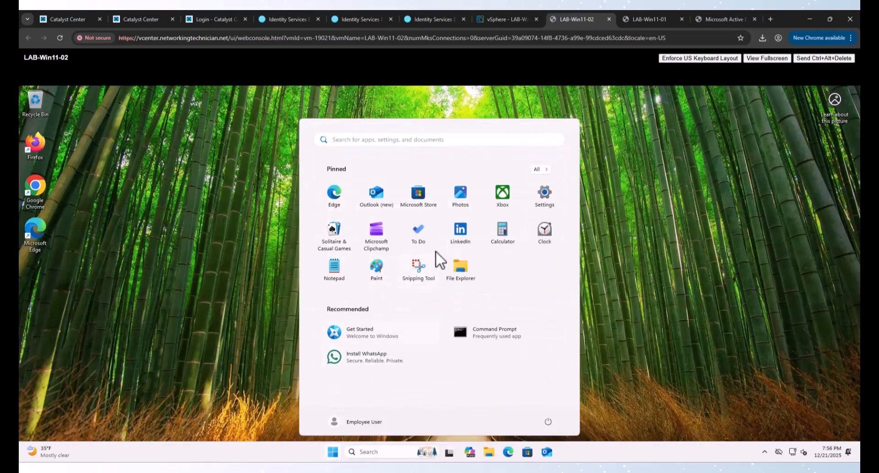
text(cmd)
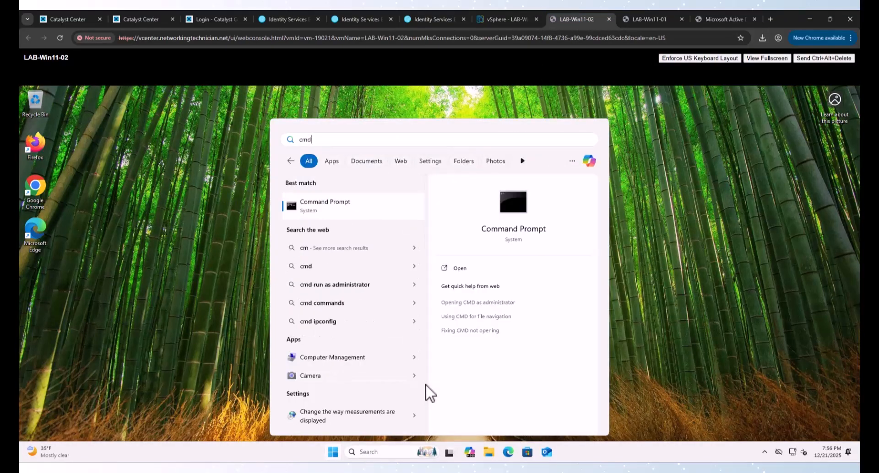
key(Return)
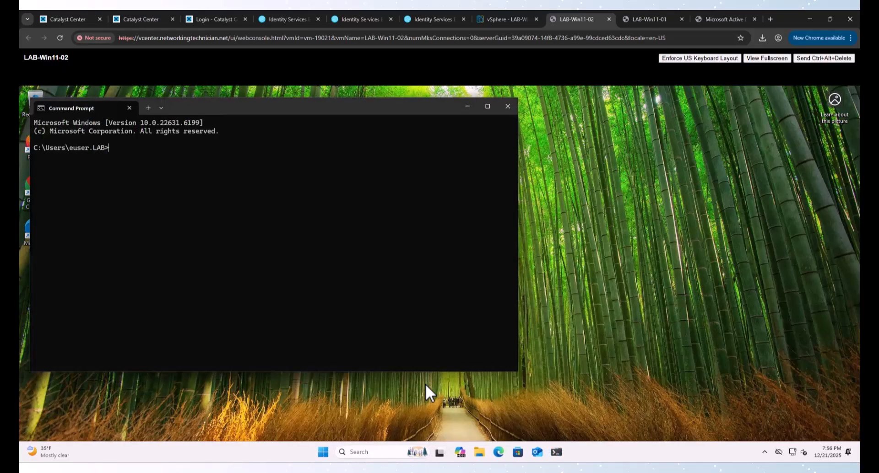
Step: Confirm with ipconfig that the client has data address 10.204.10.10, then ping 10.204.4.10
text(ping)
key(BackSpace)
key(BackSpace)
key(BackSpace)
key(BackSpace)
text(ipconfig)
key(Return)
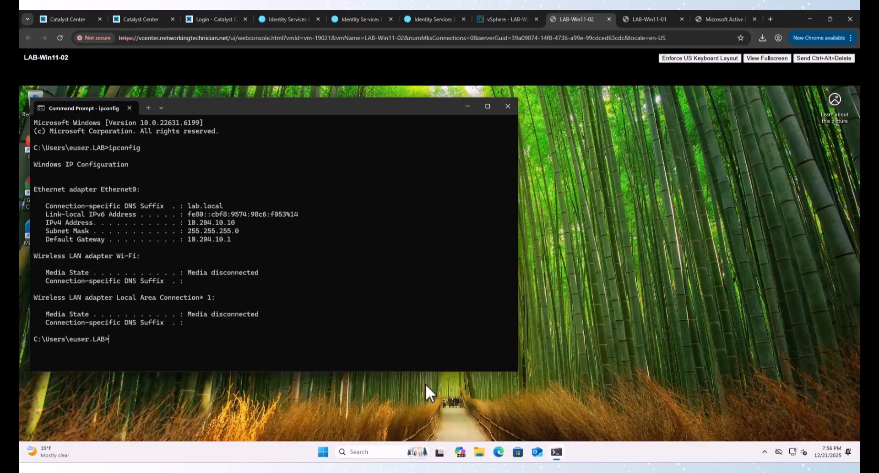
text(ping 10.204.4.10)
key(Return)
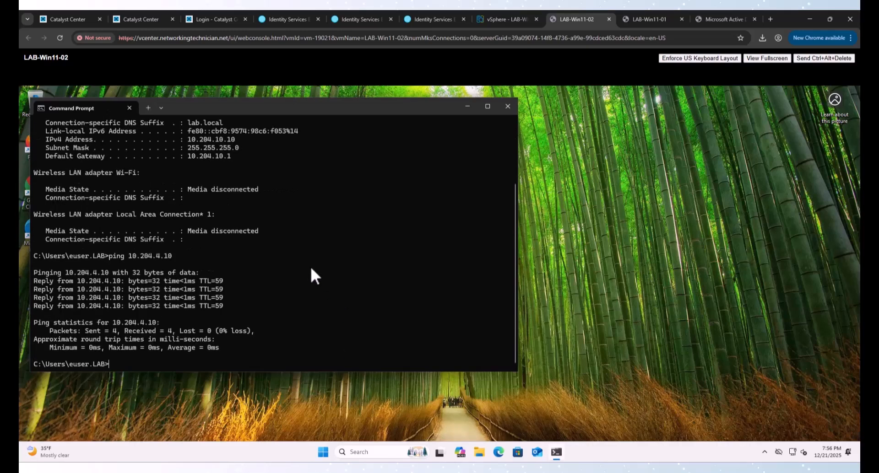
Step: Trace the route to 10.204.4.10, mark the Fabric1-AP01 final hop, and show the SDA topology PDF
text(tracert 10.204.4.10)
key(Return)
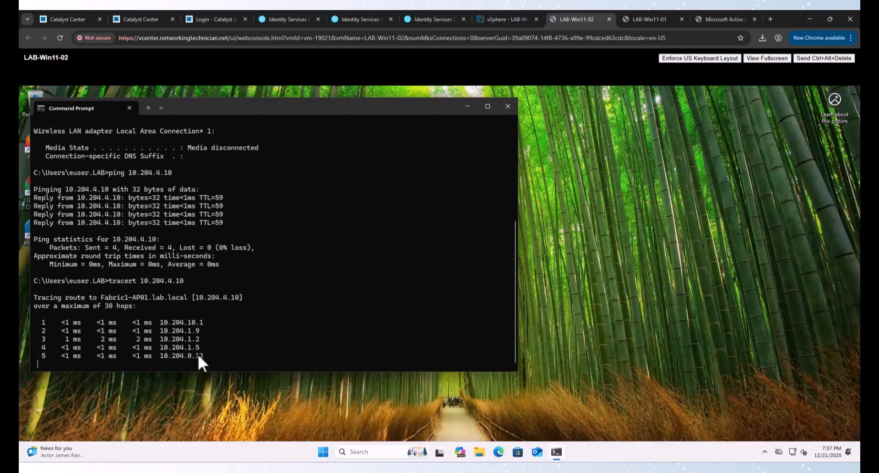
drag(161, 331, 234, 330)
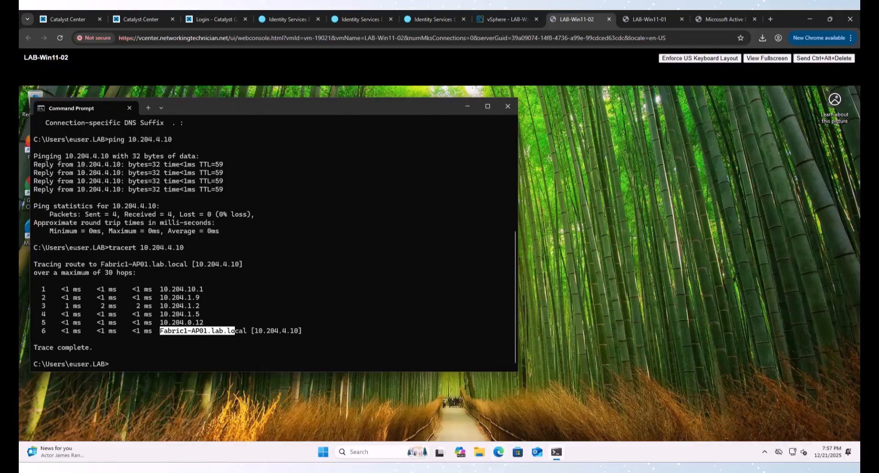
click(461, 468)
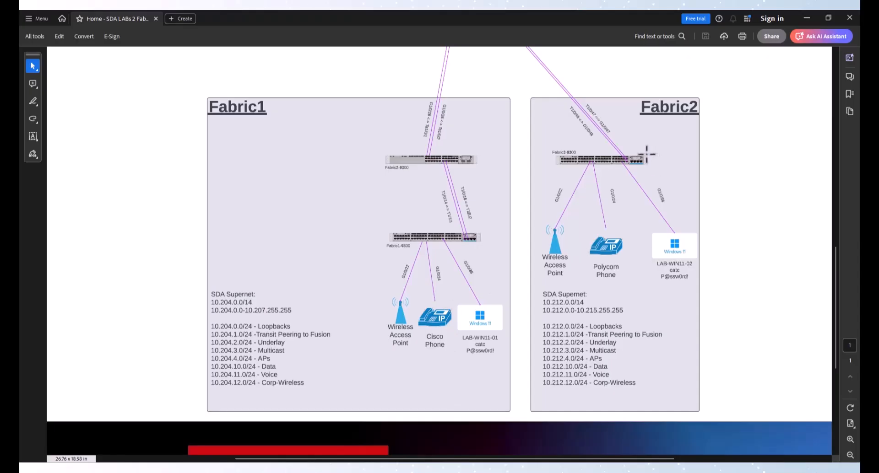
key(alt+Tab)
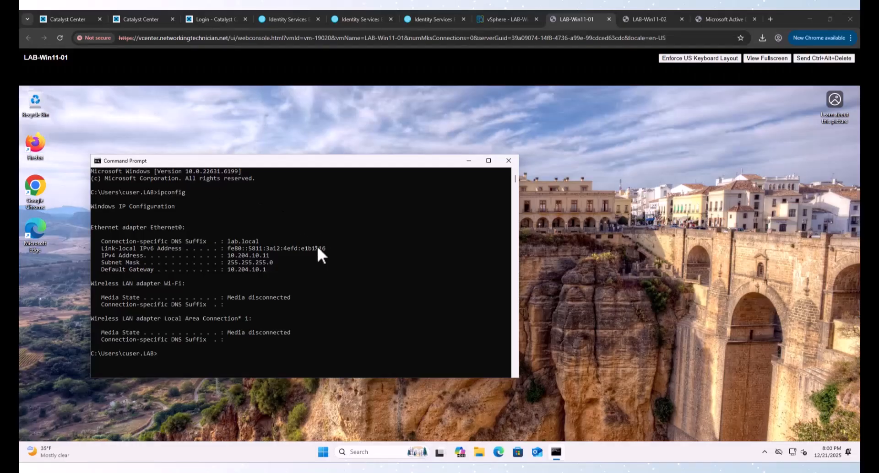
drag(230, 255, 256, 256)
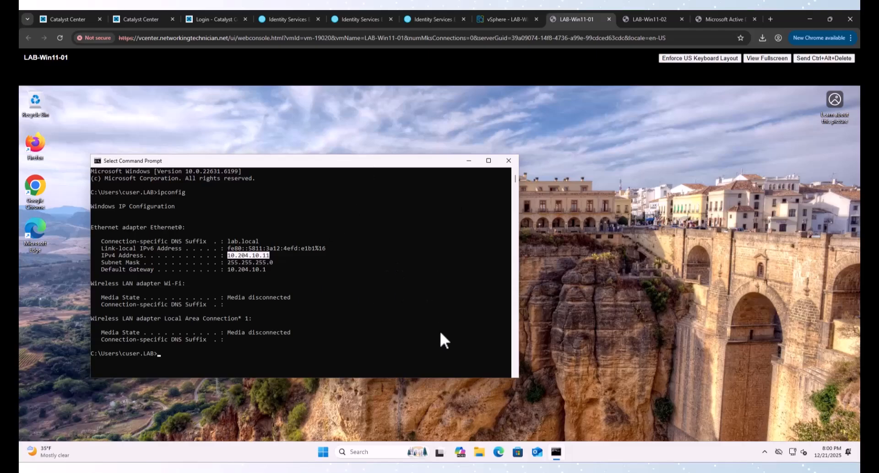
key(alt+Tab)
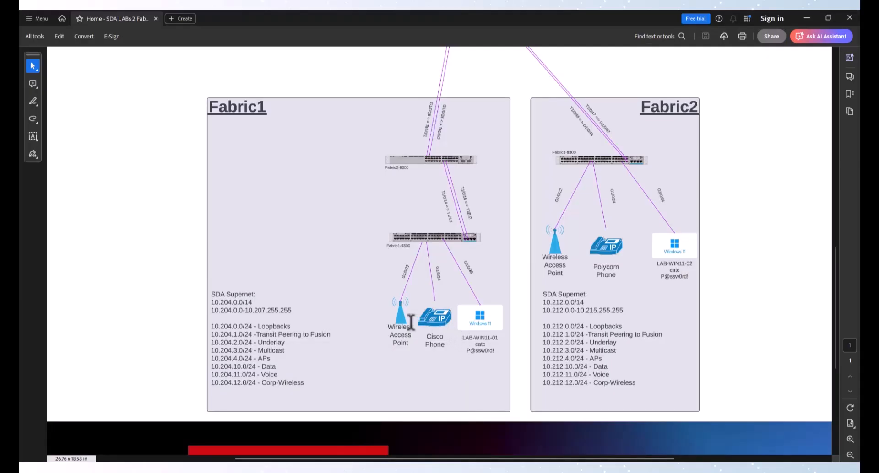